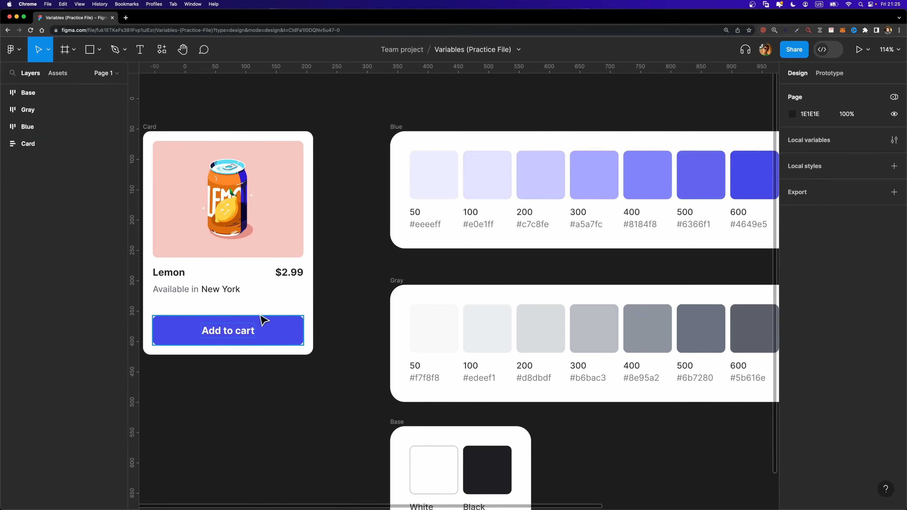
Step: Examine the Blue, Gray and Base palettes and the card's button, item name and price layers
{"action": "scroll", "coordinate": [279, 276], "scroll_direction": "down", "scroll_amount": 3}
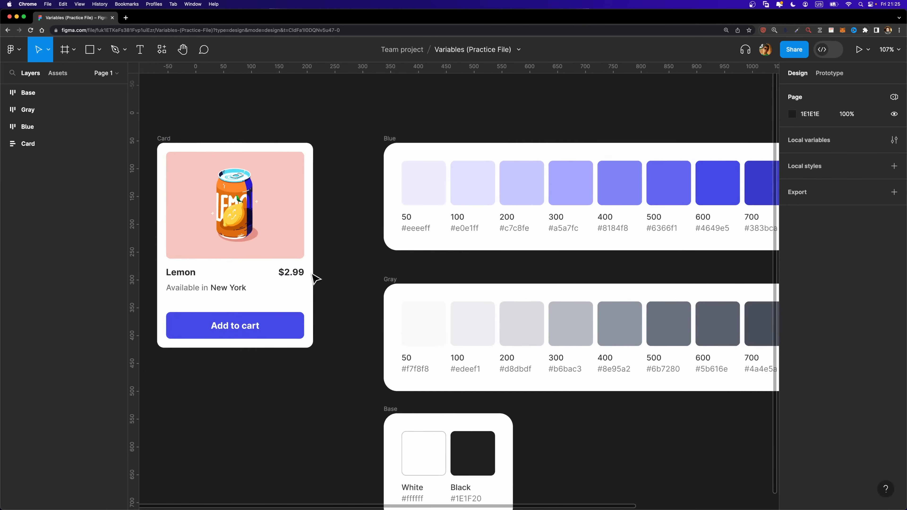
{"action": "scroll", "coordinate": [355, 239], "scroll_direction": "down", "scroll_amount": 5}
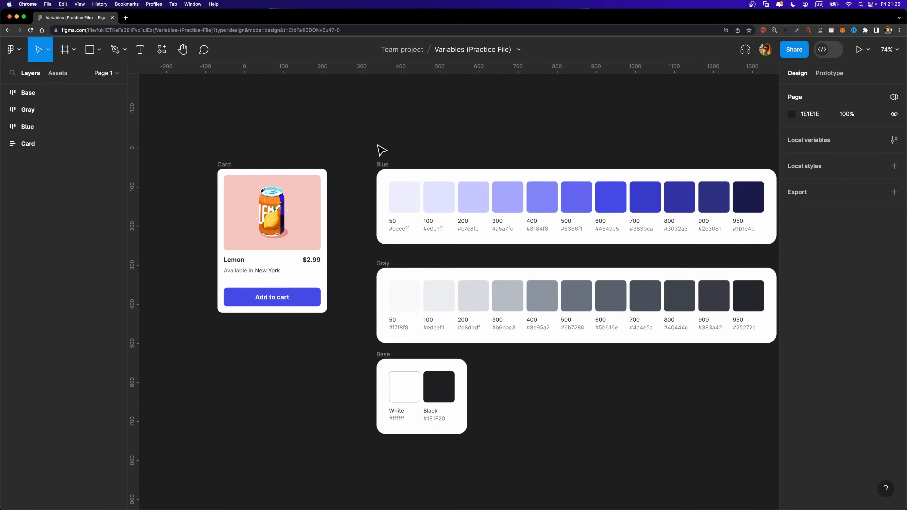
{"action": "scroll", "coordinate": [370, 311], "scroll_direction": "right", "scroll_amount": 2}
{"action": "scroll", "coordinate": [369, 298], "scroll_direction": "right", "scroll_amount": 1}
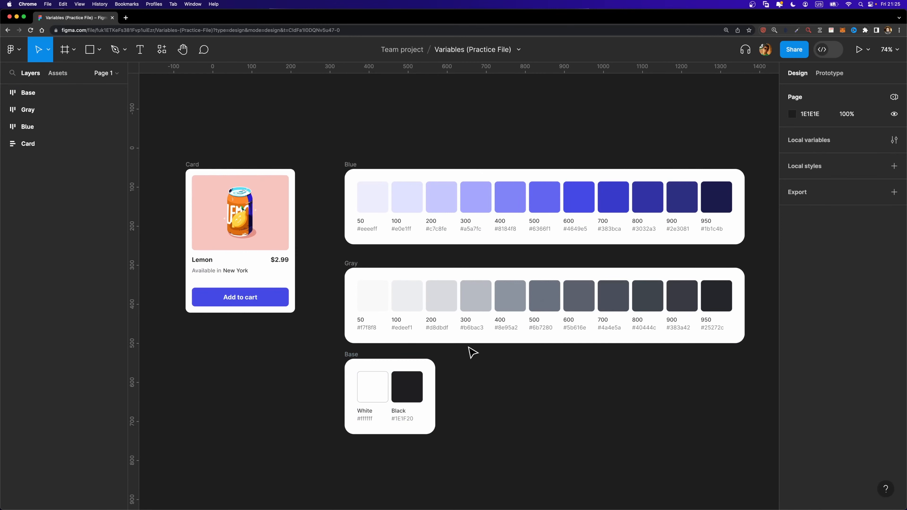
{"action": "scroll", "coordinate": [214, 286], "scroll_direction": "up", "scroll_amount": 3}
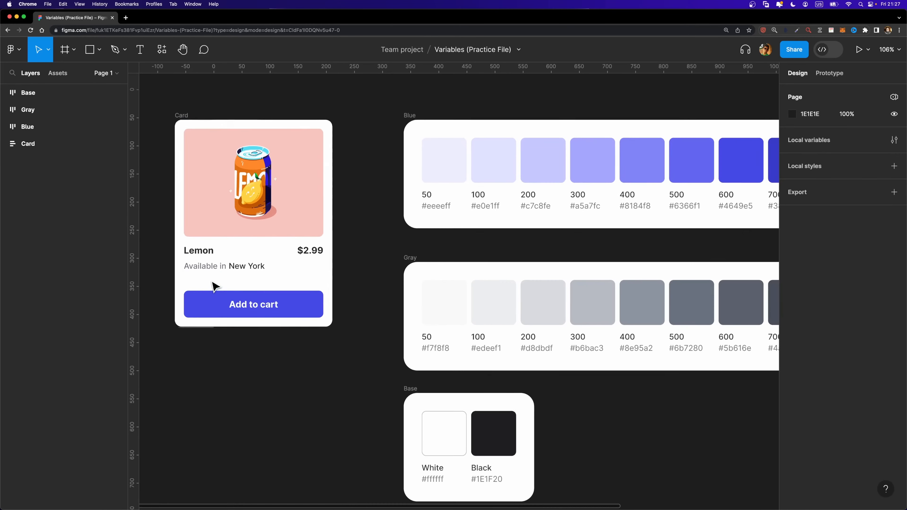
{"action": "scroll", "coordinate": [222, 290], "scroll_direction": "left", "scroll_amount": 5}
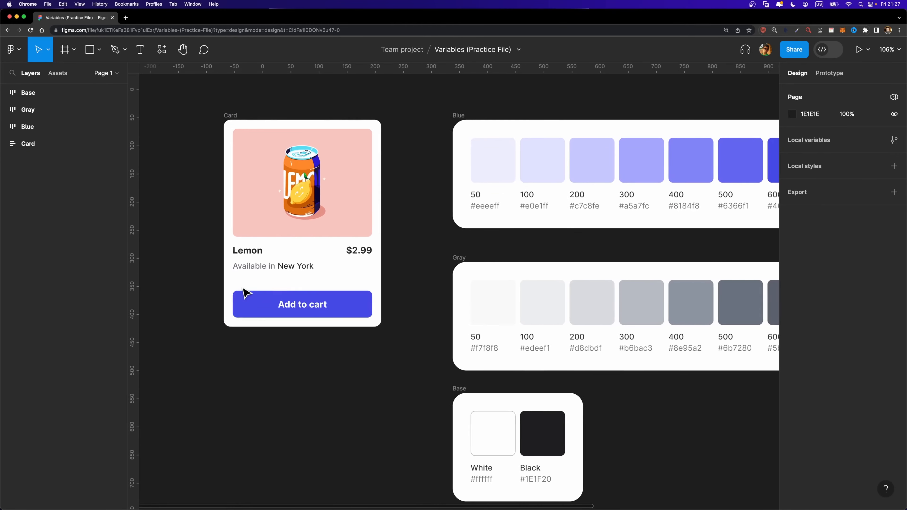
{"action": "left_click", "coordinate": [281, 306]}
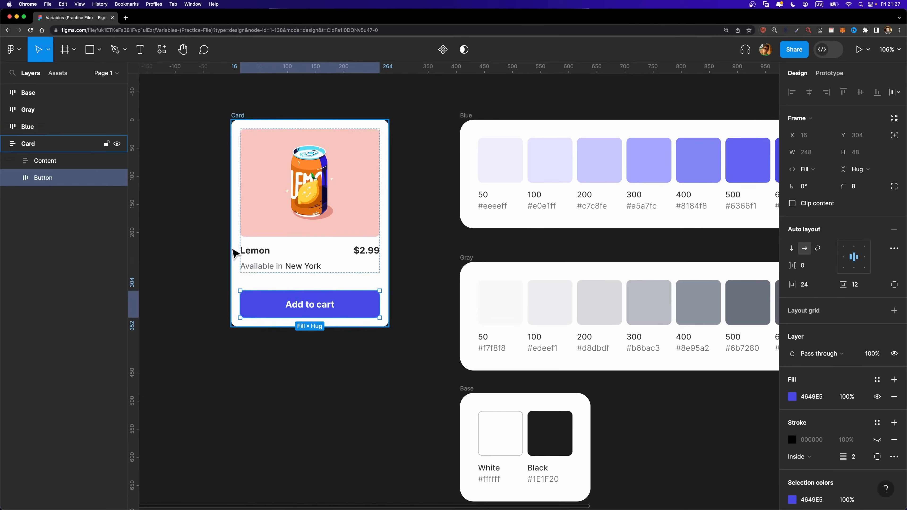
{"action": "left_click", "coordinate": [252, 251], "text": "super"}
{"action": "left_click", "coordinate": [379, 255]}
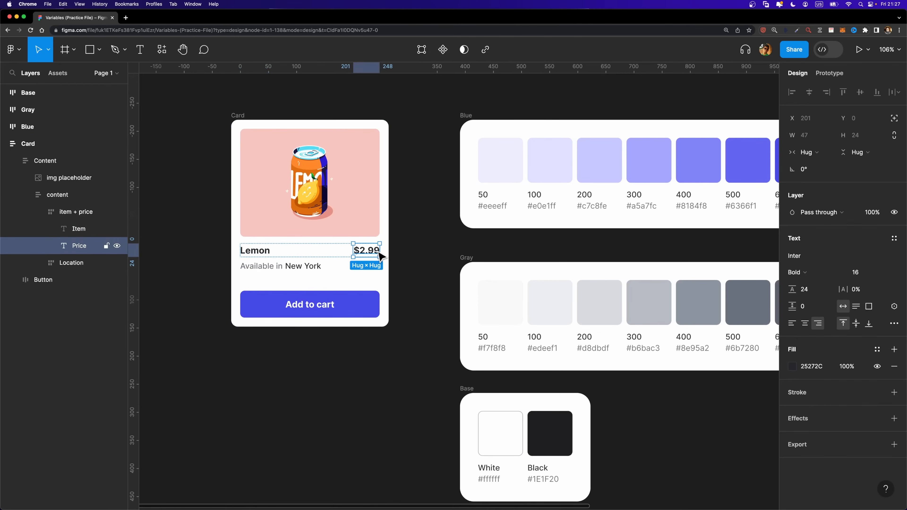
{"action": "key", "text": "shift+Tab"}
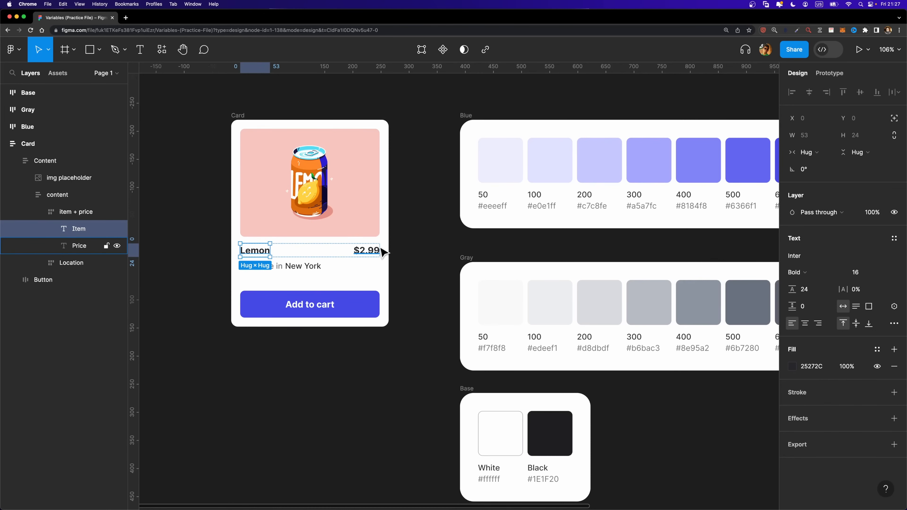
Step: Open the file's local variables and rename the default collection to Primitives
{"action": "left_click", "coordinate": [425, 215]}
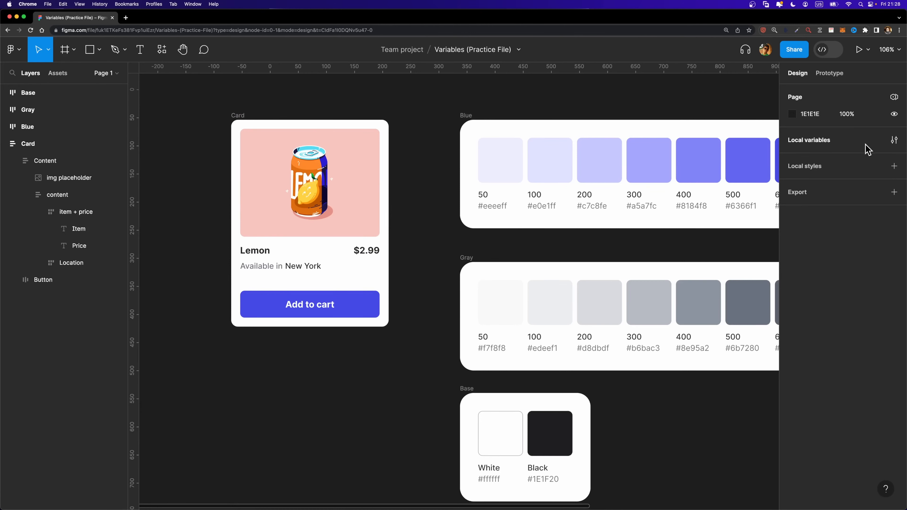
{"action": "left_click", "coordinate": [892, 141]}
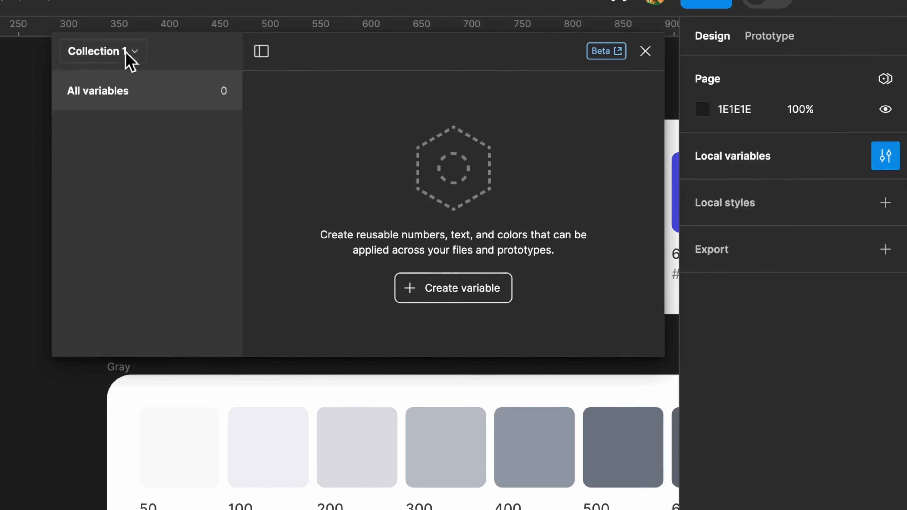
{"action": "left_click", "coordinate": [137, 53]}
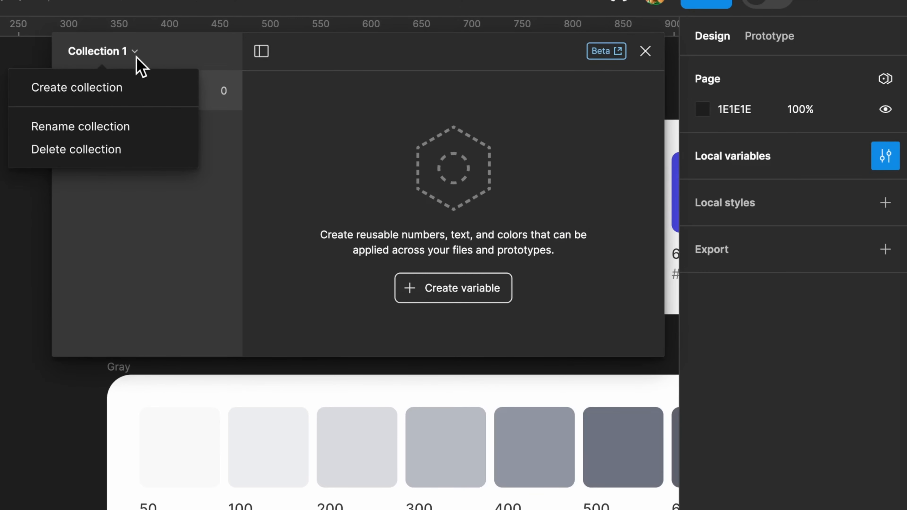
{"action": "left_click", "coordinate": [93, 128]}
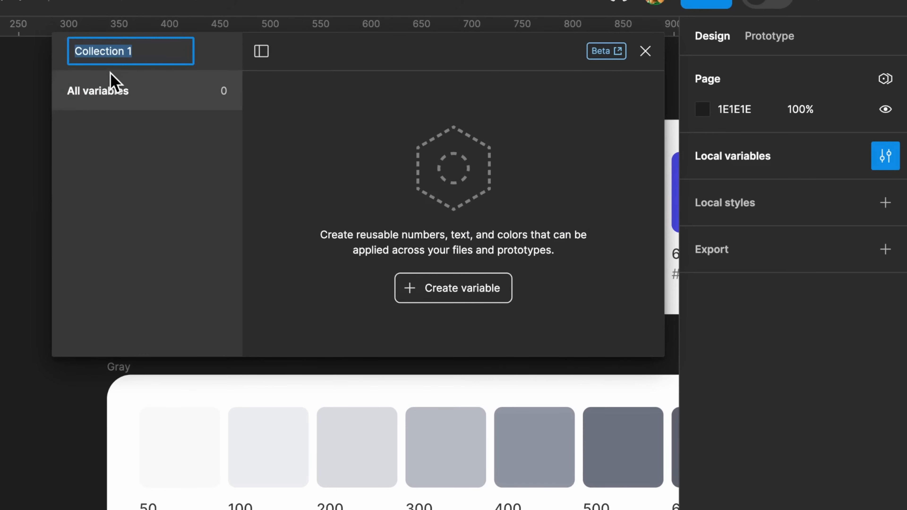
{"action": "type", "text": "Primitives"}
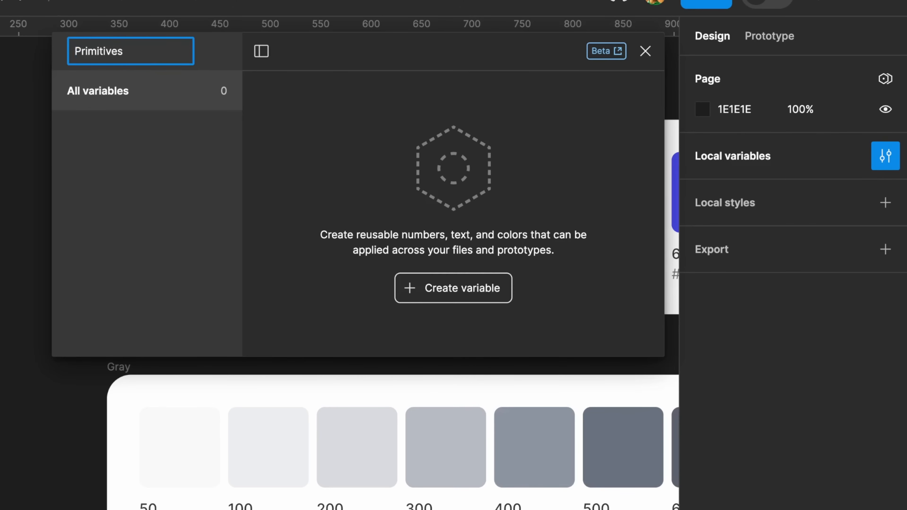
{"action": "key", "text": "Return"}
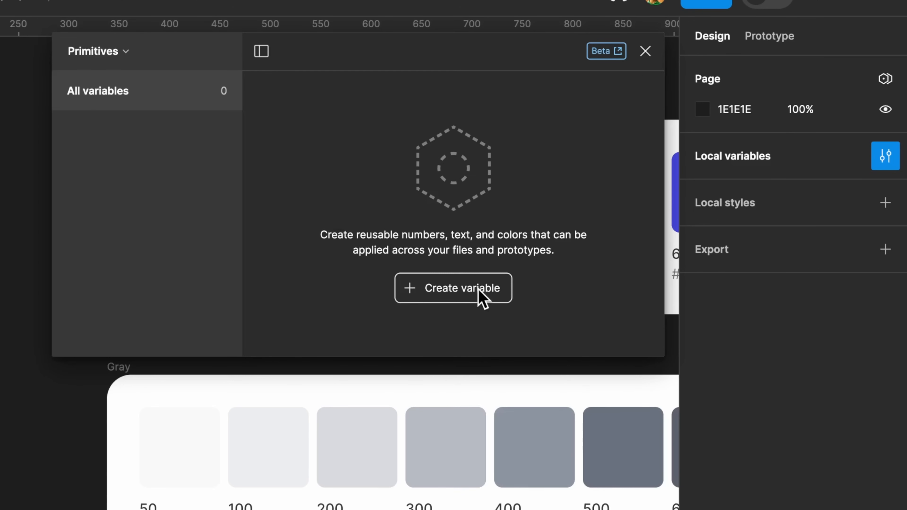
Step: Create a color variable named Blue-50 in the Primitives collection
{"action": "left_click", "coordinate": [458, 288]}
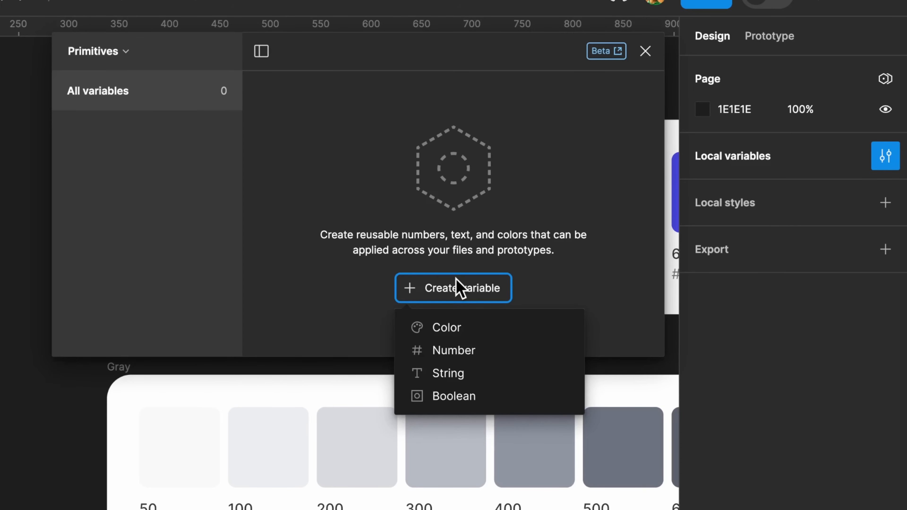
{"action": "left_click", "coordinate": [455, 325]}
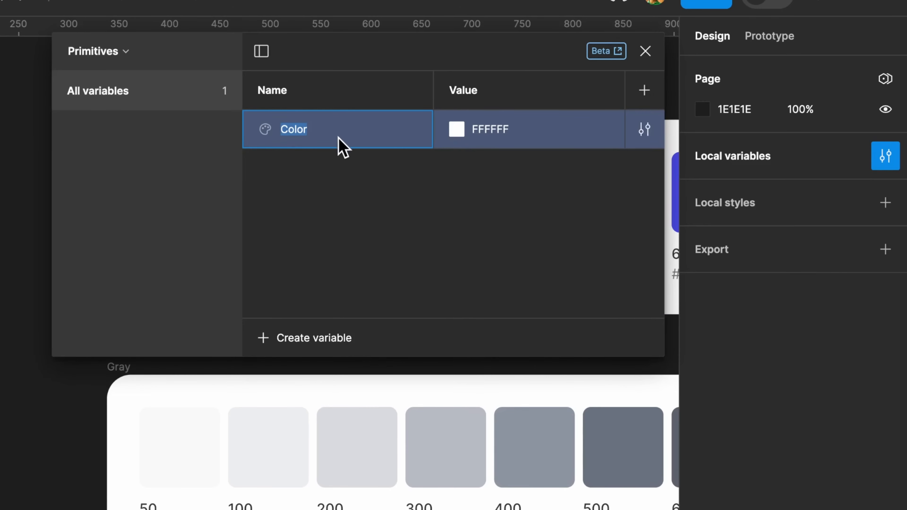
{"action": "type", "text": "Blue-50"}
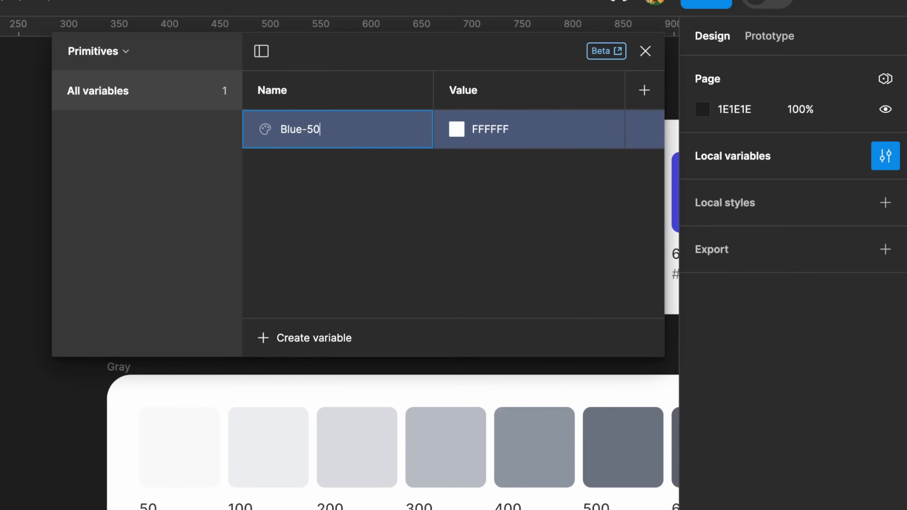
{"action": "key", "text": "Return"}
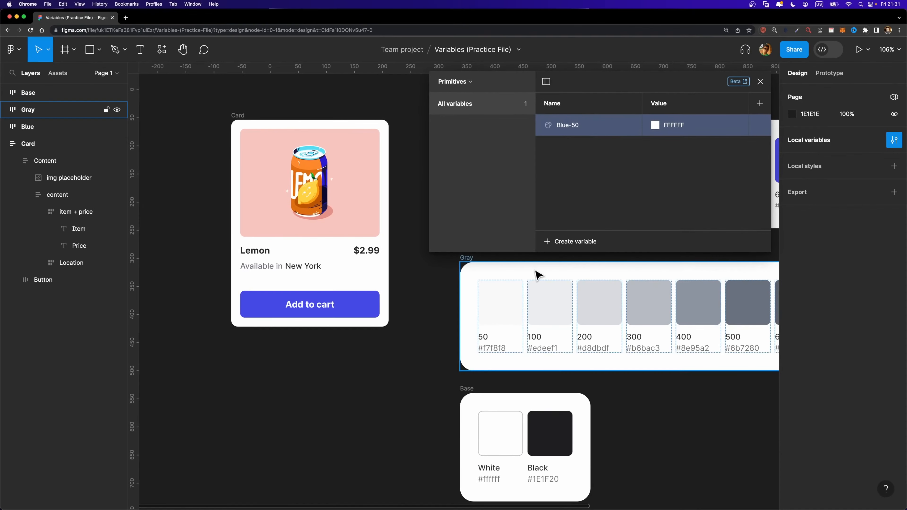
Step: Set the Blue-50 variable's value to EEEEFF by sampling the 50 swatch in the Blue palette
{"action": "scroll", "coordinate": [243, 392], "scroll_direction": "up", "scroll_amount": 2}
{"action": "scroll", "coordinate": [243, 392], "scroll_direction": "right", "scroll_amount": 2}
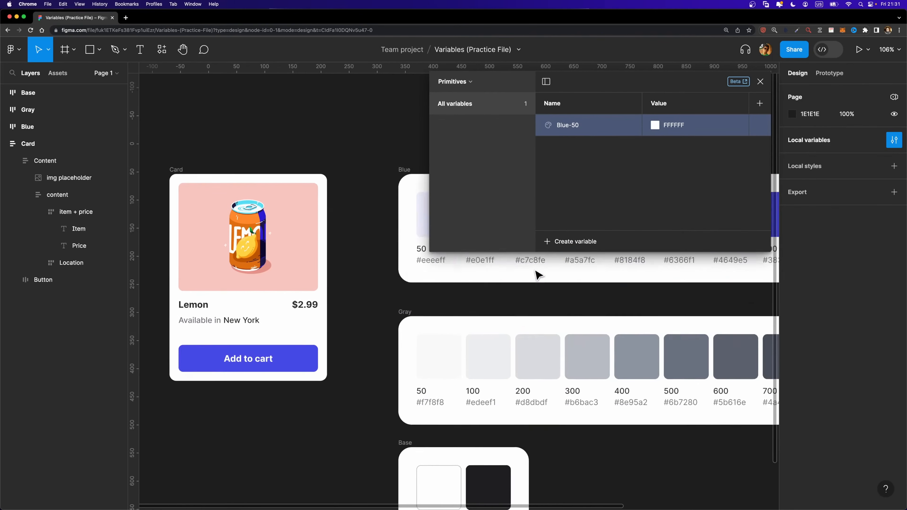
{"action": "scroll", "coordinate": [538, 275], "scroll_direction": "up", "scroll_amount": 3}
{"action": "scroll", "coordinate": [538, 275], "scroll_direction": "right", "scroll_amount": 5}
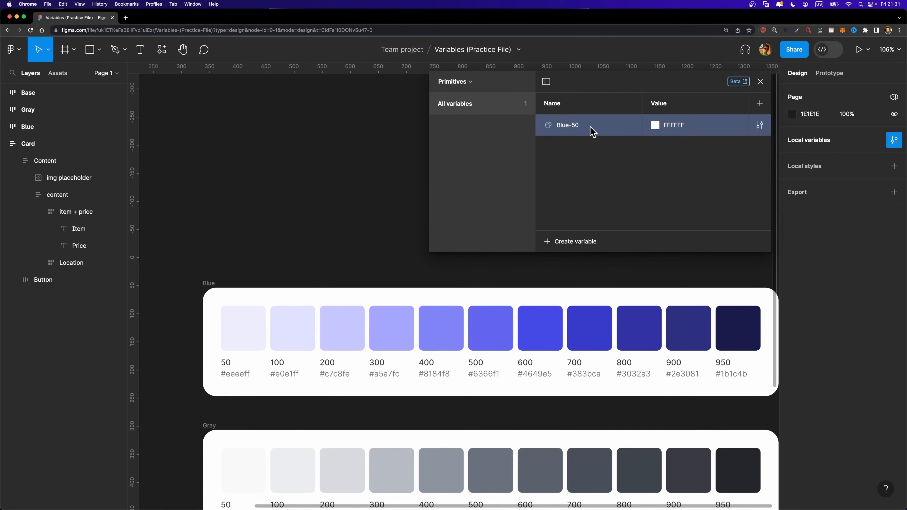
{"action": "left_click", "coordinate": [211, 291]}
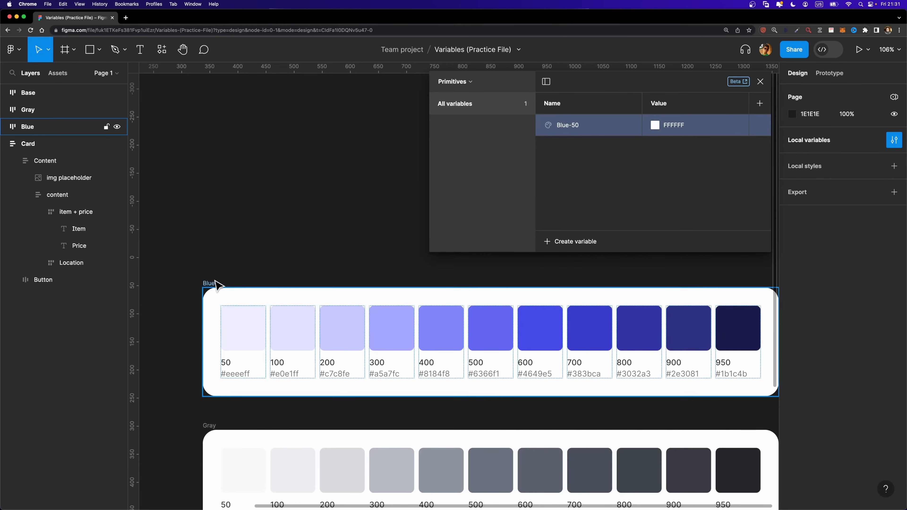
{"action": "left_click", "coordinate": [655, 125]}
{"action": "left_click", "coordinate": [666, 298]}
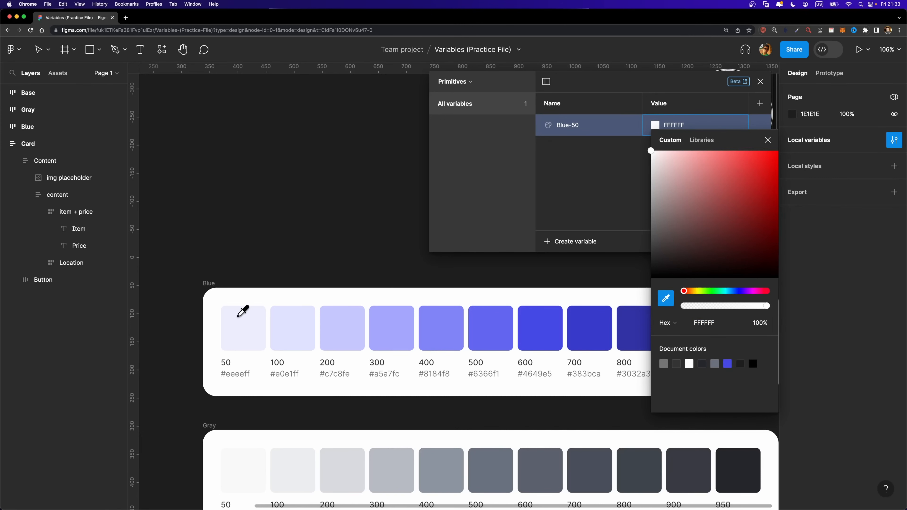
{"action": "left_click", "coordinate": [236, 323]}
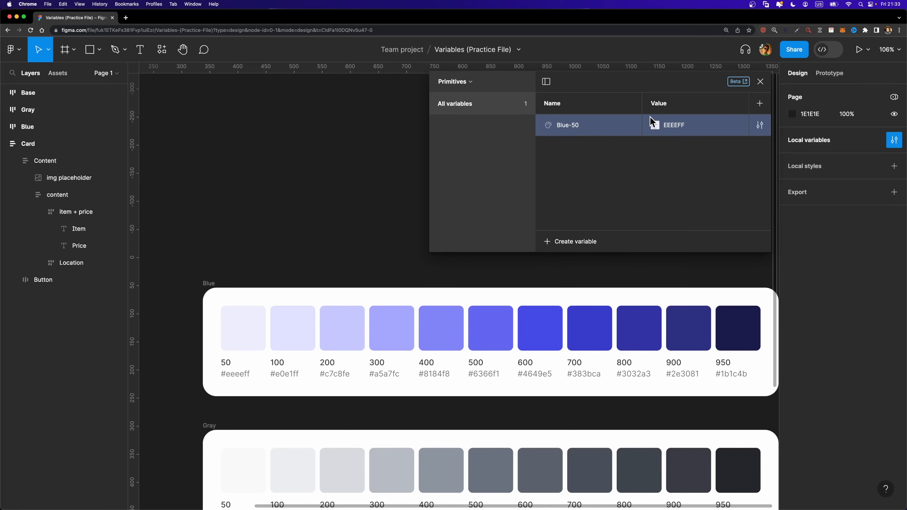
{"action": "left_click", "coordinate": [278, 304]}
{"action": "left_click", "coordinate": [557, 246]}
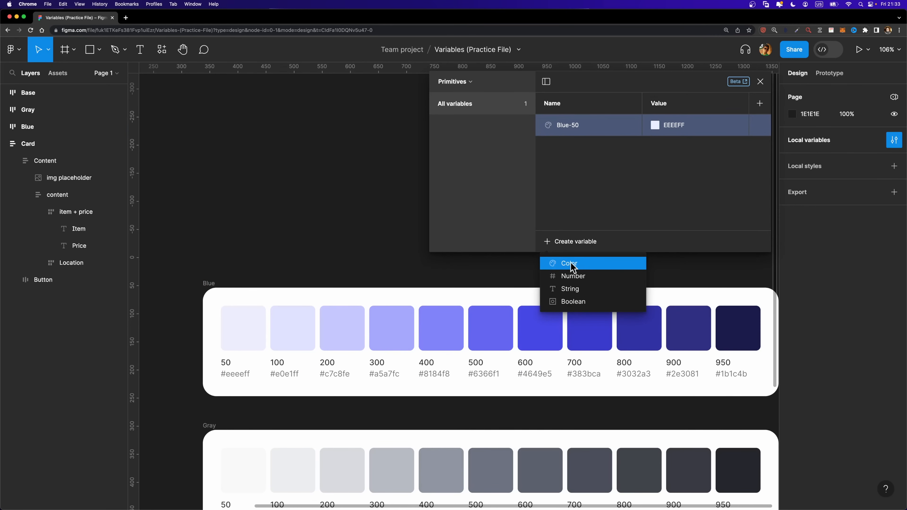
{"action": "left_click", "coordinate": [607, 148]}
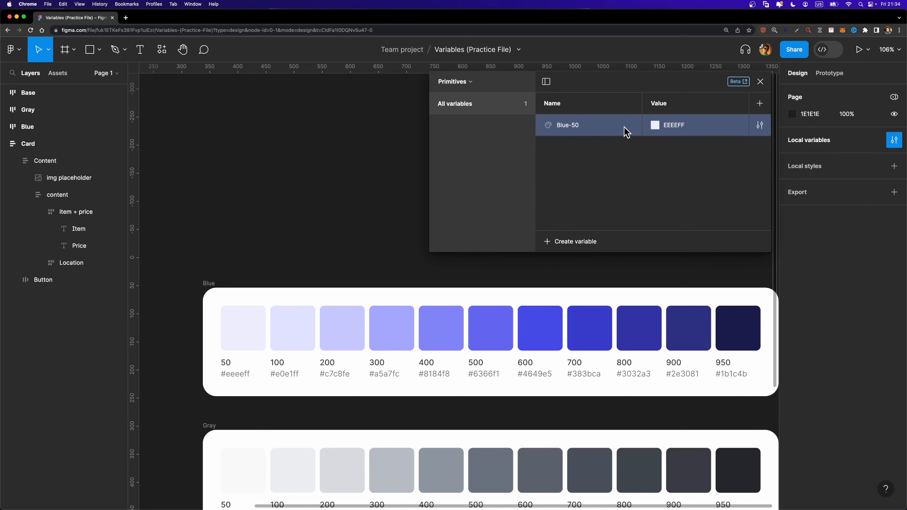
Step: Create another variable collection with its default name, and switch back to the Primitives collection
{"action": "left_click", "coordinate": [475, 82]}
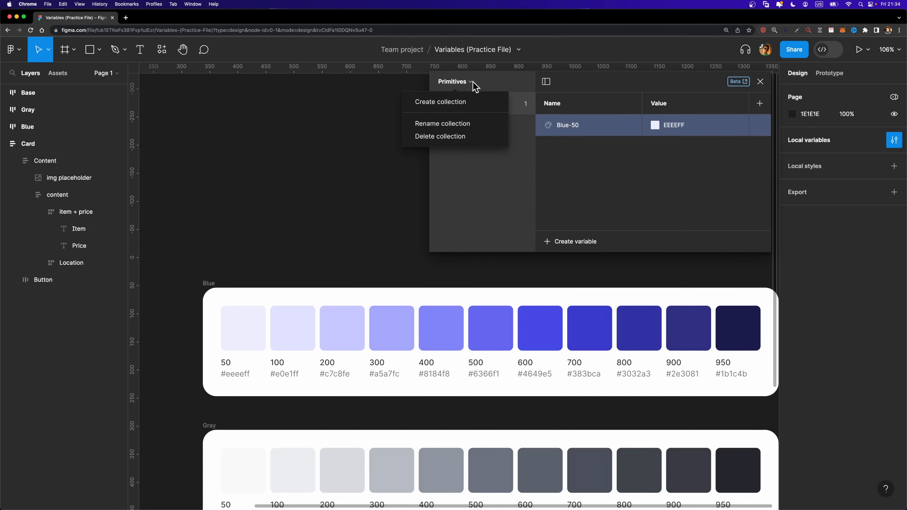
{"action": "left_click", "coordinate": [463, 102]}
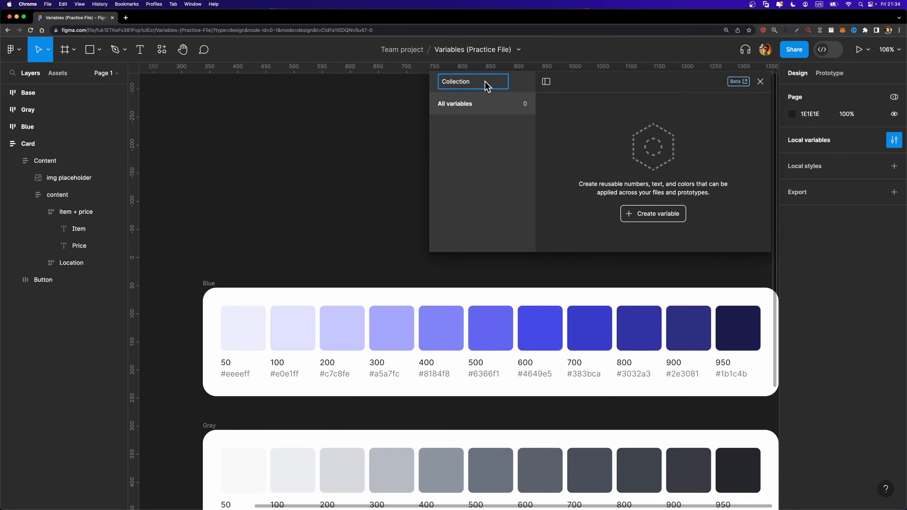
{"action": "left_click", "coordinate": [533, 87]}
{"action": "left_click", "coordinate": [470, 83]}
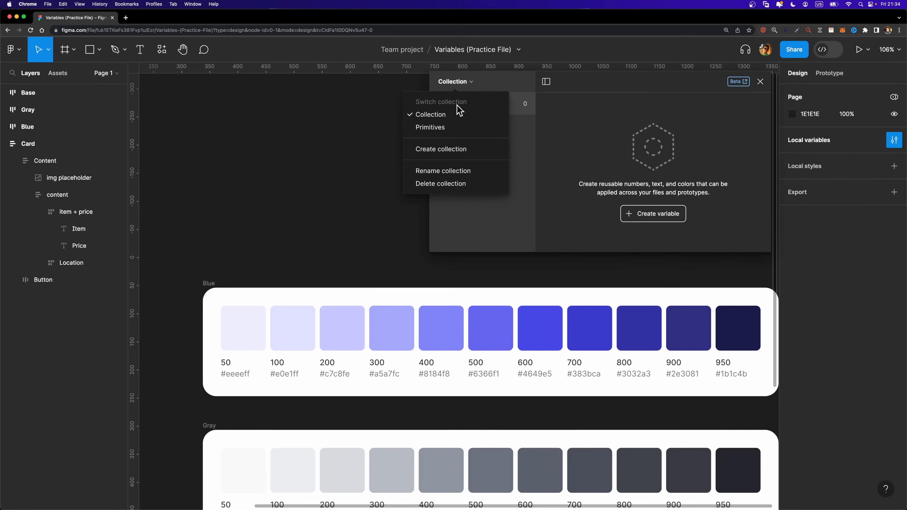
{"action": "left_click", "coordinate": [443, 130]}
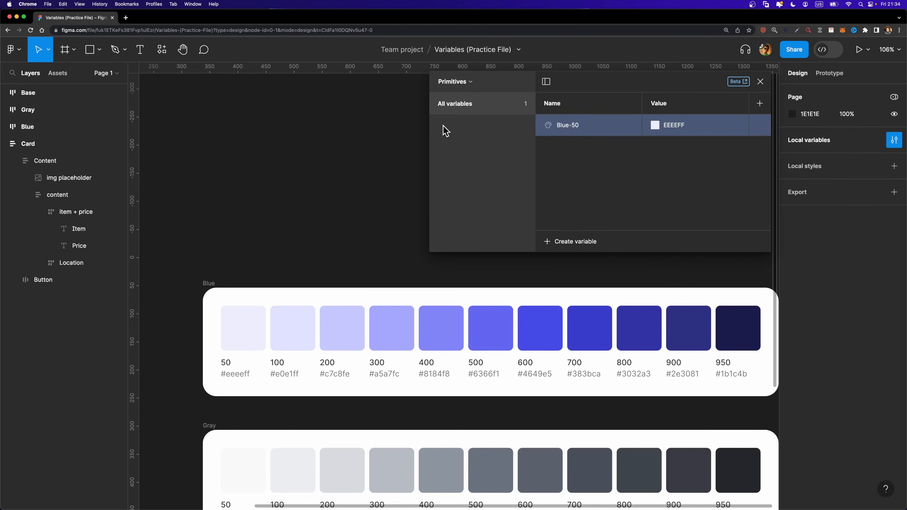
Step: Duplicate the Blue-50 variable ten times in the Primitives collection
{"action": "key", "text": "super+d"}
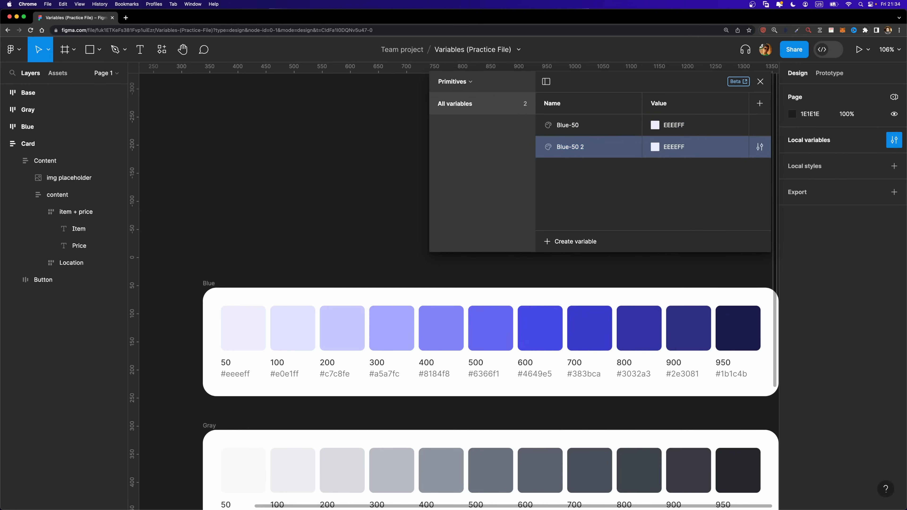
{"action": "key", "text": "super+d"}
{"action": "key", "text": "super+d"}
{"action": "key", "text": "super+d"}
{"action": "key", "text": "super+d"}
{"action": "key", "text": "super+d"}
{"action": "key", "text": "super+d"}
{"action": "key", "text": "super+d"}
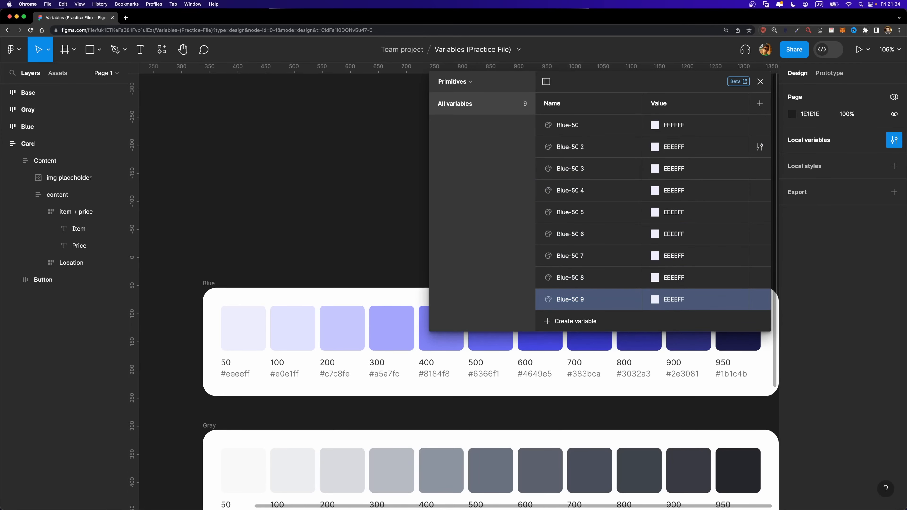
{"action": "key", "text": "super+d"}
{"action": "key", "text": "super+d"}
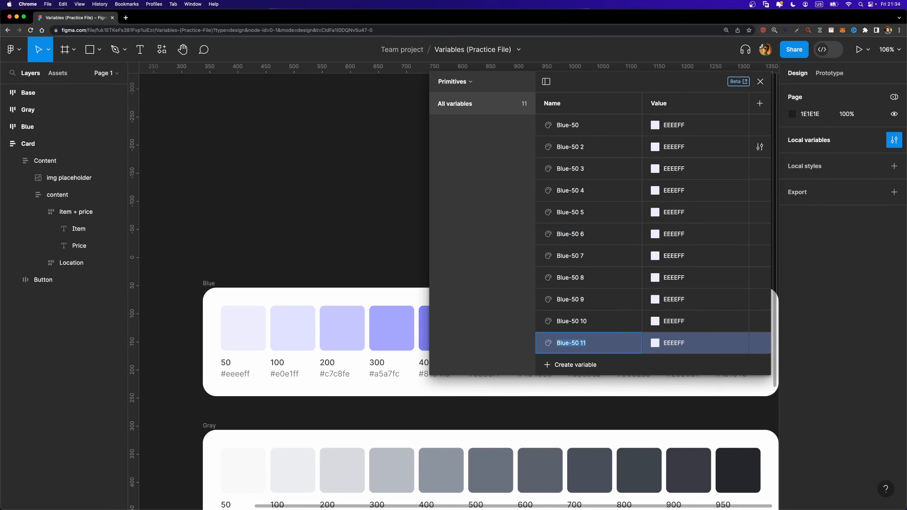
Step: Rename the ten duplicated variables in order as Blue-100 through Blue-900 in steps of 100, ending with Blue-950
{"action": "scroll", "coordinate": [315, 229], "scroll_direction": "down", "scroll_amount": 3}
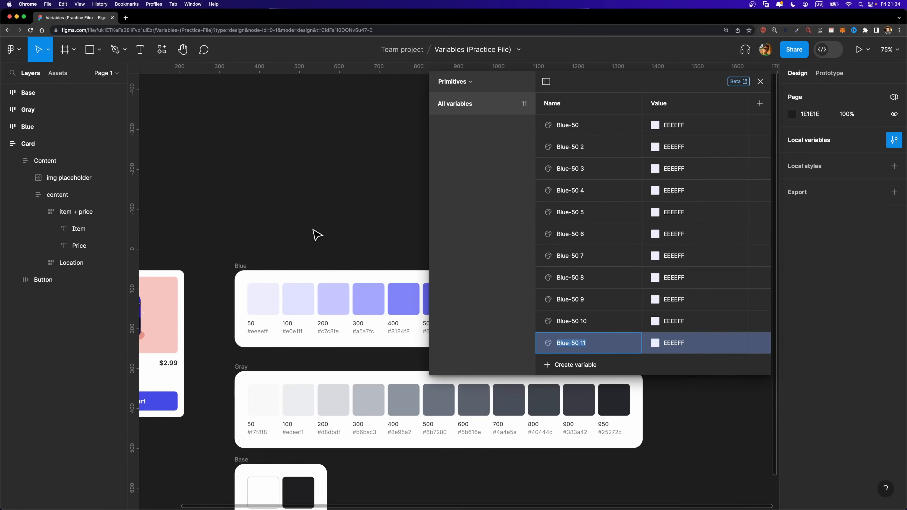
{"action": "scroll", "coordinate": [314, 230], "scroll_direction": "left", "scroll_amount": 3}
{"action": "scroll", "coordinate": [313, 229], "scroll_direction": "left", "scroll_amount": 1}
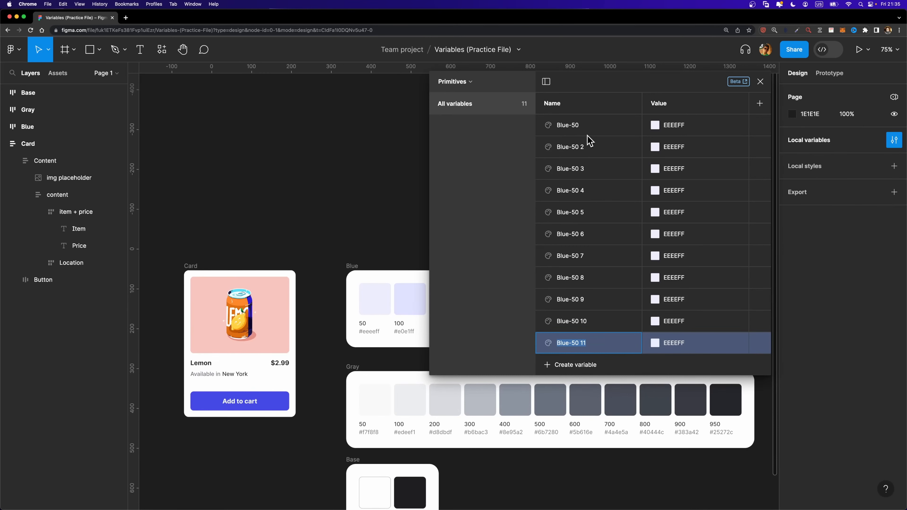
{"action": "double_click", "coordinate": [587, 150]}
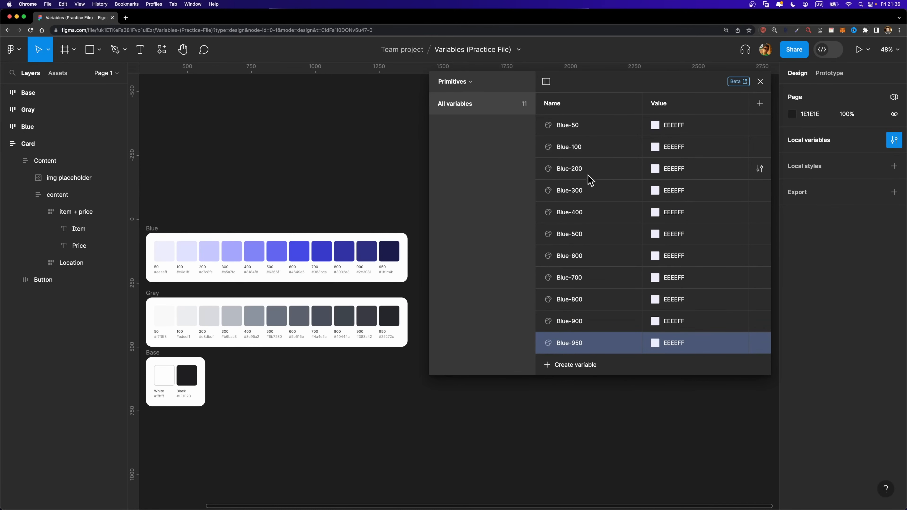
Step: Set the Blue-100 variable's value to E0E1FF by sampling the 100 swatch in the Blue palette
{"action": "scroll", "coordinate": [384, 279], "scroll_direction": "left", "scroll_amount": 5}
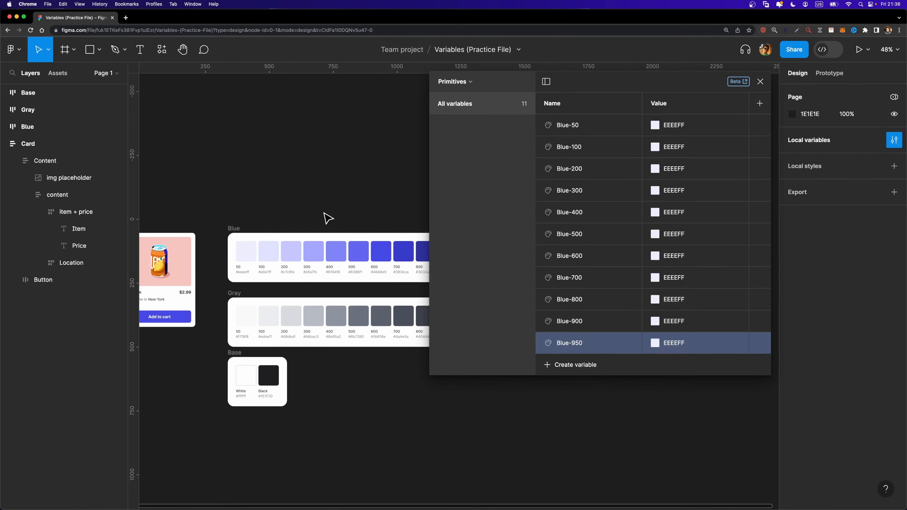
{"action": "left_click", "coordinate": [654, 147]}
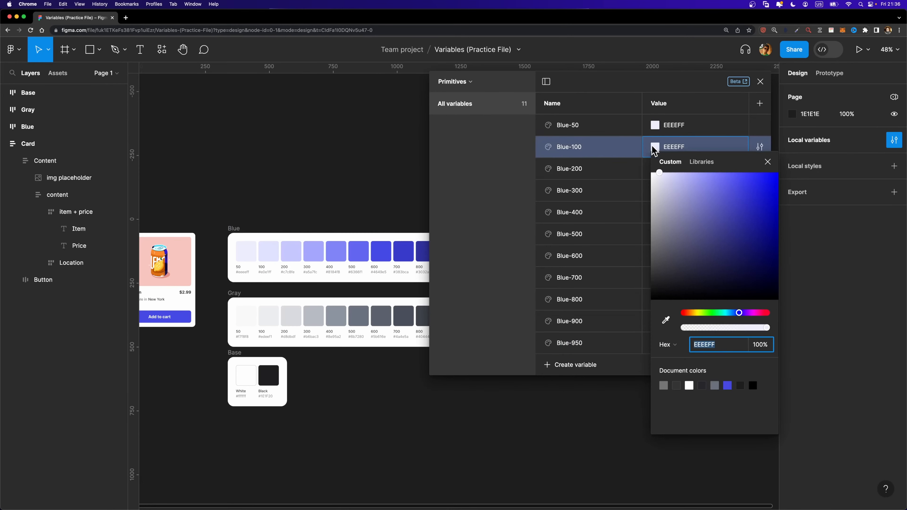
{"action": "left_click", "coordinate": [667, 320]}
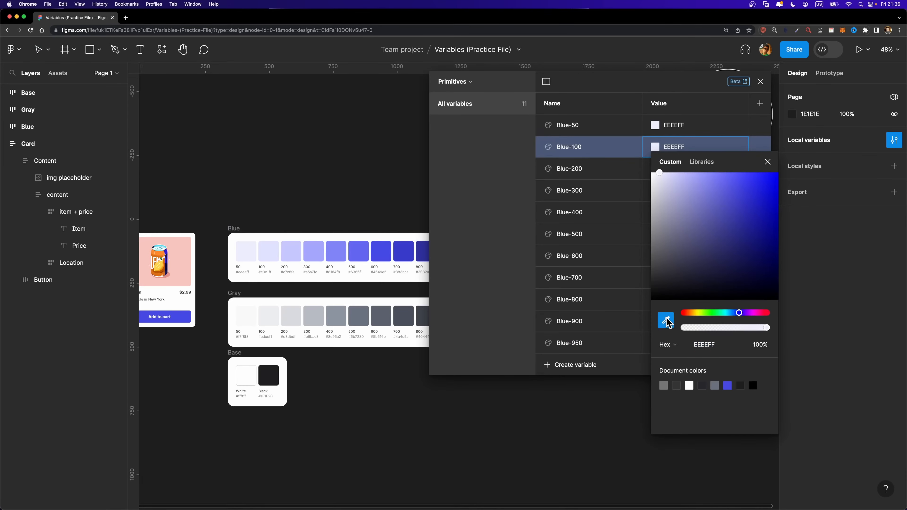
{"action": "left_click", "coordinate": [273, 250]}
{"action": "left_click", "coordinate": [596, 175]}
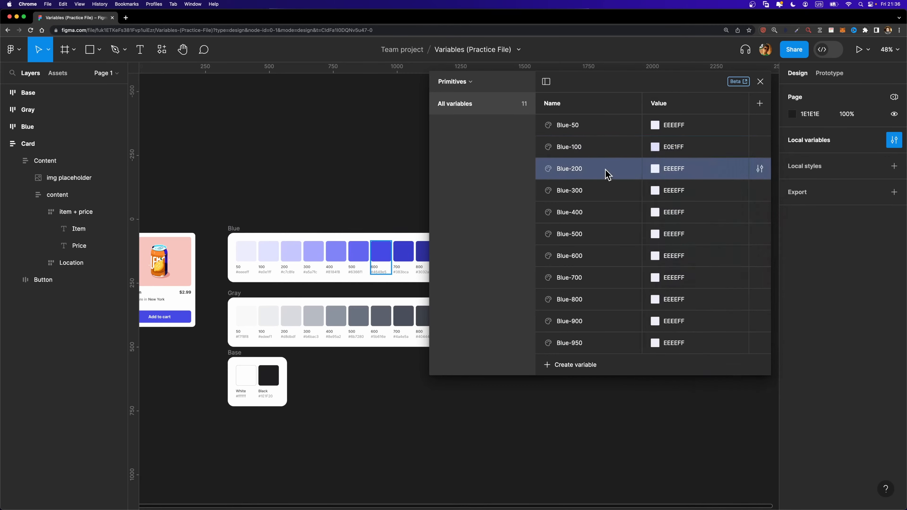
Step: Set Blue-200 through Blue-950 by sampling the matching Blue palette swatches, from C7C8FE for Blue-200 to 1B1C4B for Blue-950
{"action": "left_click", "coordinate": [664, 170]}
{"action": "left_click", "coordinate": [666, 341]}
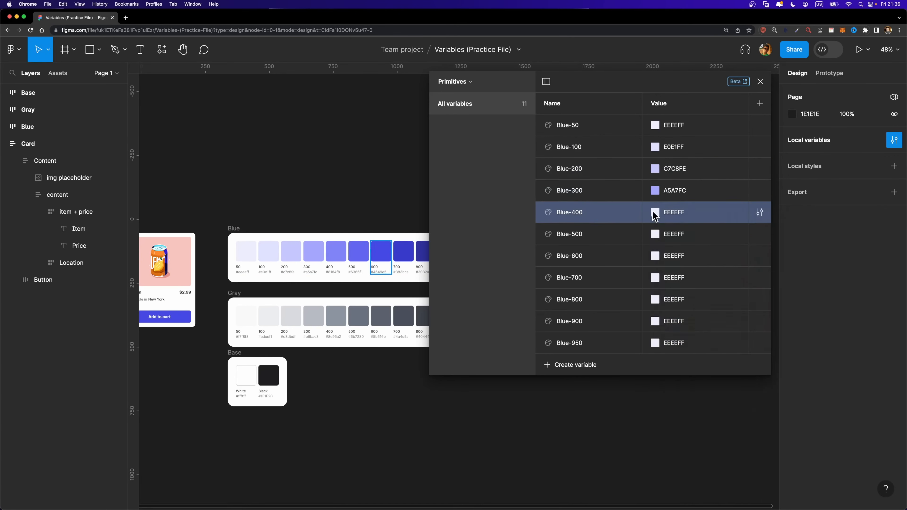
{"action": "left_click", "coordinate": [663, 234]}
{"action": "left_click", "coordinate": [666, 387]}
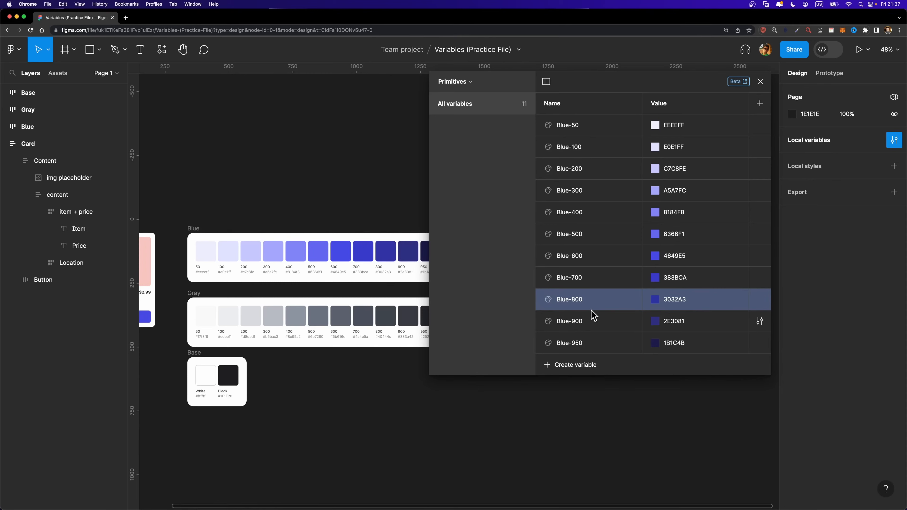
Step: Group all the Blue variables, Blue-50 through Blue-950, into a new group named Color / Blue
{"action": "left_click", "coordinate": [571, 345]}
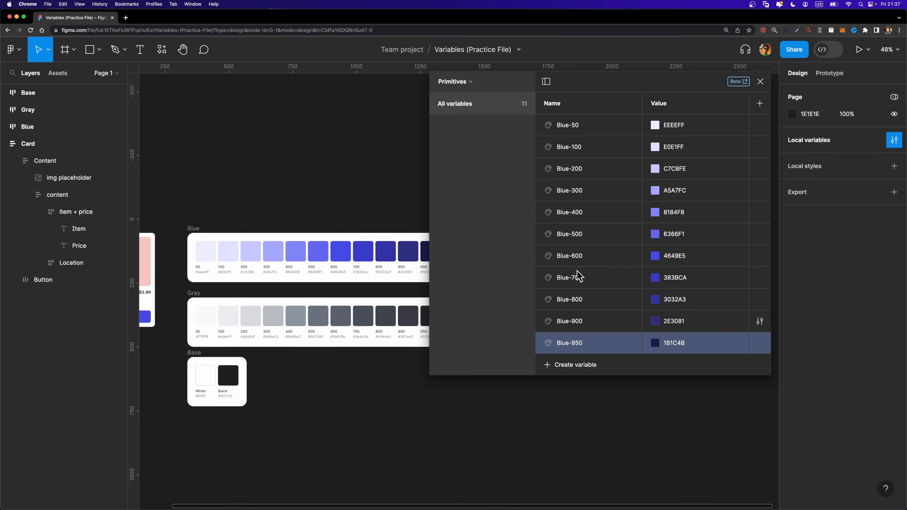
{"action": "left_click", "coordinate": [565, 125], "text": "shift"}
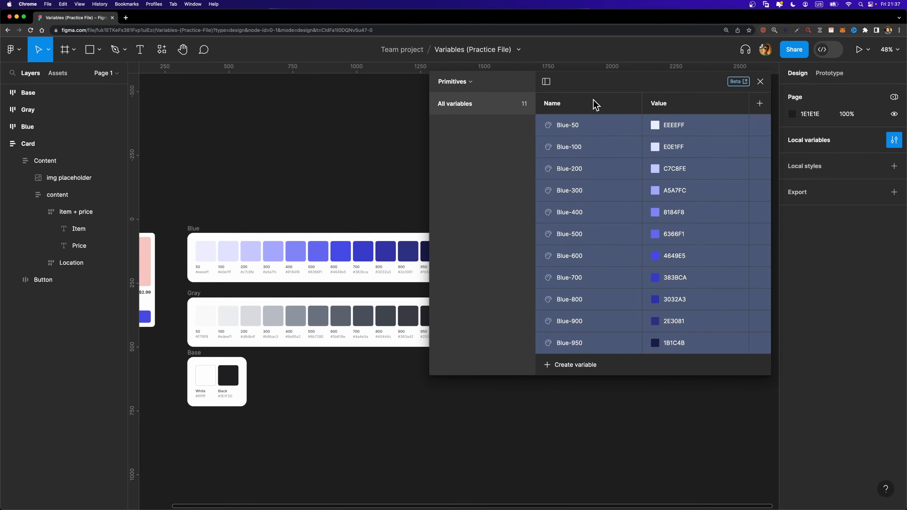
{"action": "right_click", "coordinate": [595, 125]}
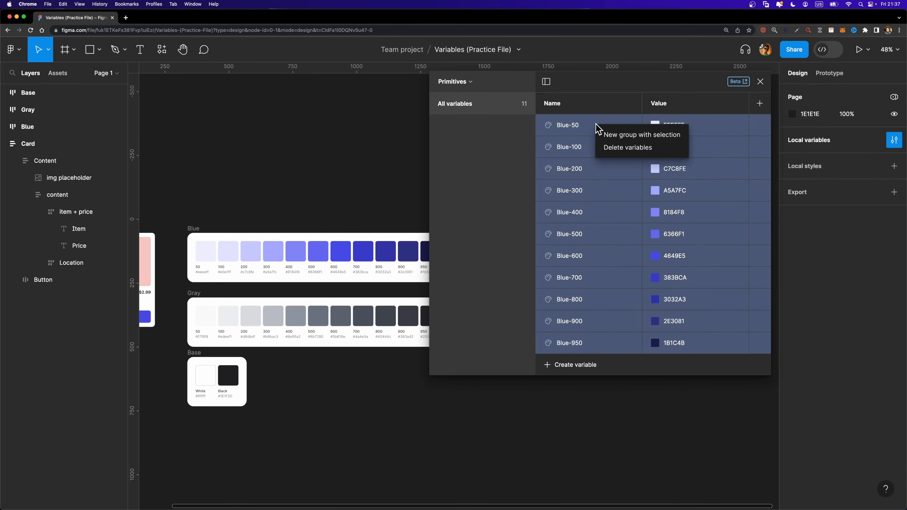
{"action": "left_click", "coordinate": [666, 137]}
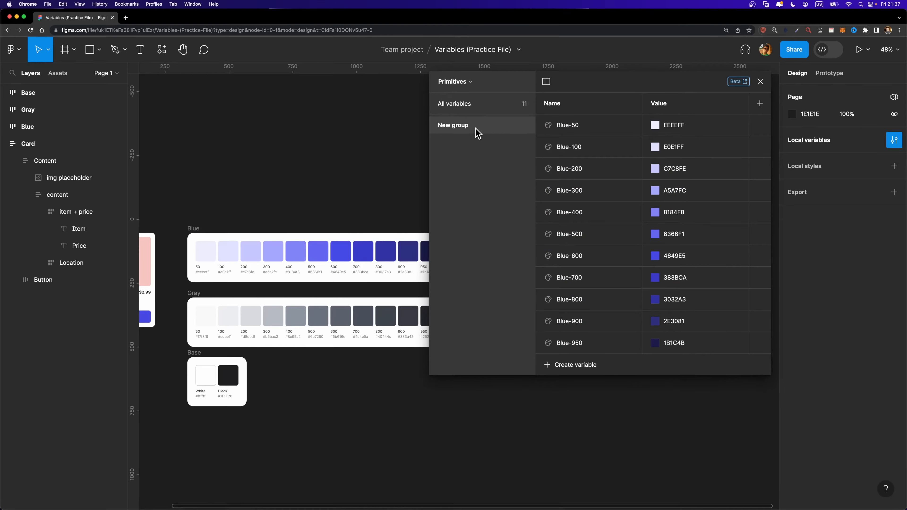
{"action": "double_click", "coordinate": [457, 125]}
{"action": "key", "text": "BackSpace"}
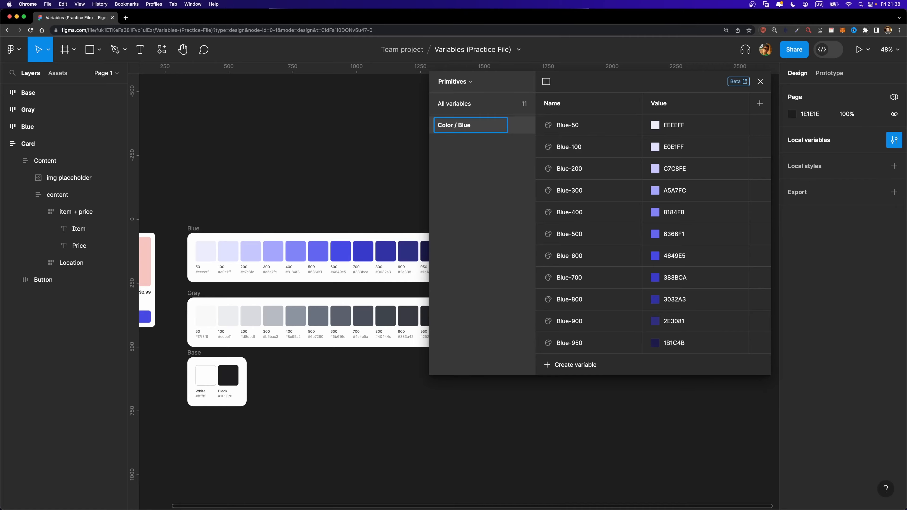
{"action": "key", "text": "Return"}
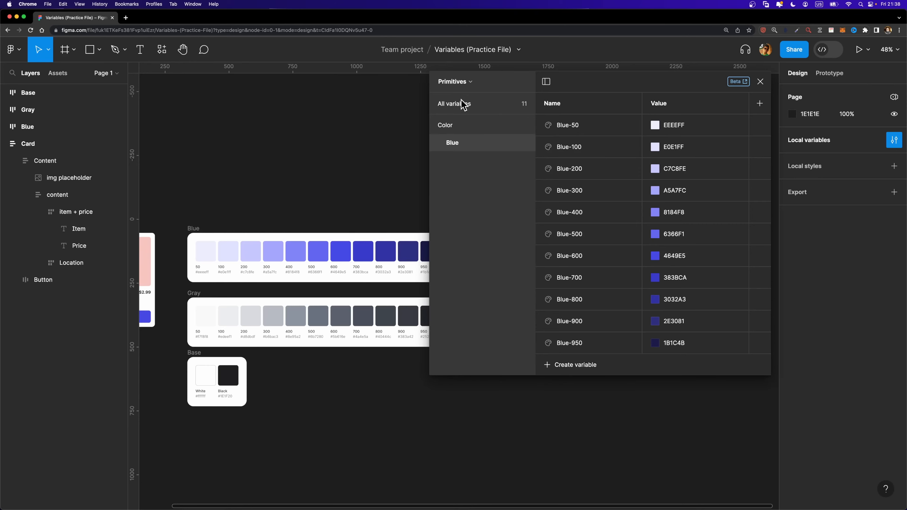
Step: Create a color variable named Gray-50 at the top level of the Primitives collection, outside the Blue group
{"action": "left_click", "coordinate": [466, 108]}
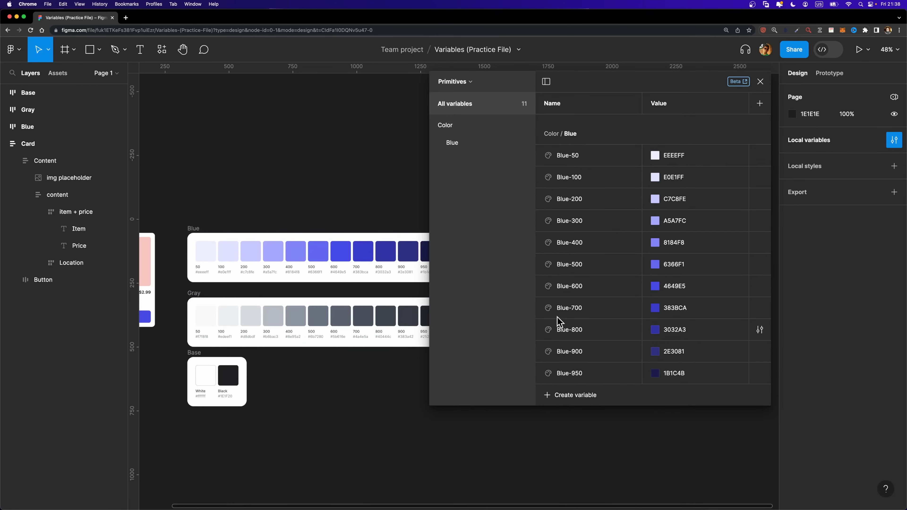
{"action": "left_click", "coordinate": [550, 396]}
{"action": "left_click", "coordinate": [569, 417]}
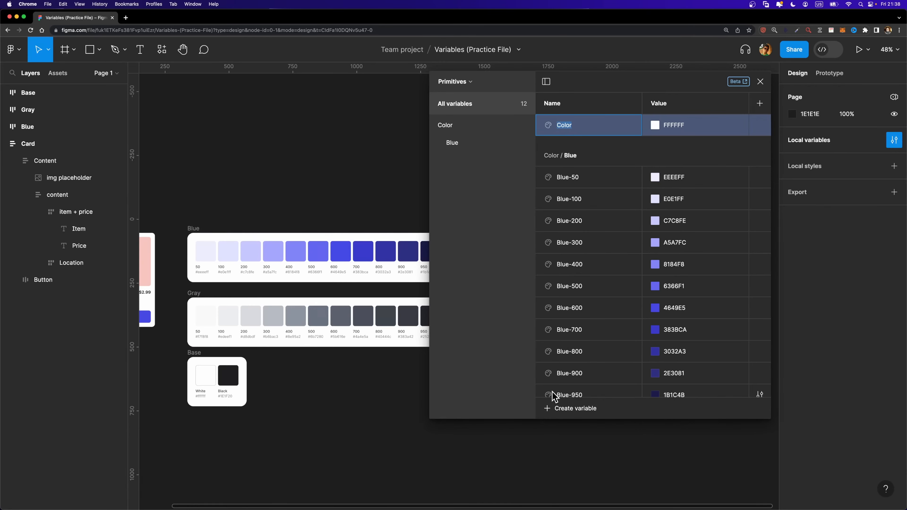
{"action": "type", "text": "Gray-50"}
{"action": "key", "text": "Return"}
Step: Set the Gray-50 variable's value to F7F8F8 by sampling the 50 swatch in the Gray palette
{"action": "left_click", "coordinate": [656, 125]}
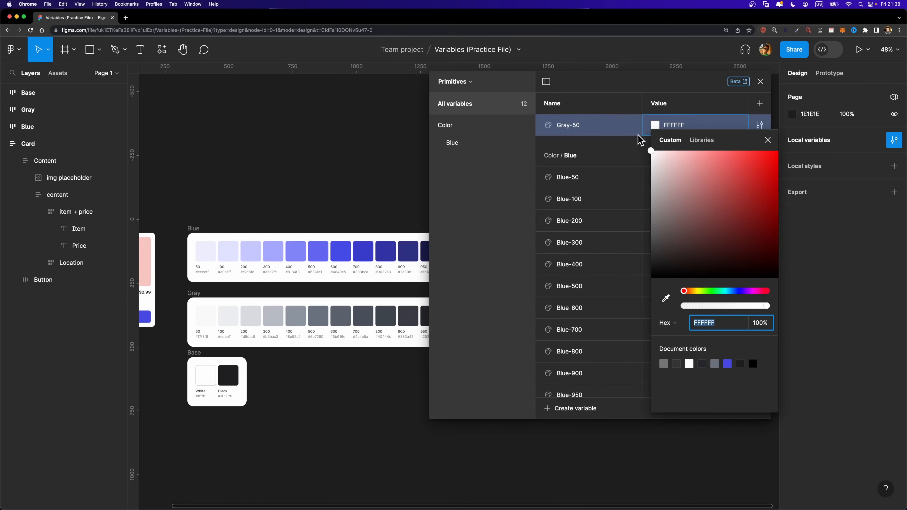
{"action": "left_click", "coordinate": [664, 298]}
{"action": "left_click", "coordinate": [197, 315]}
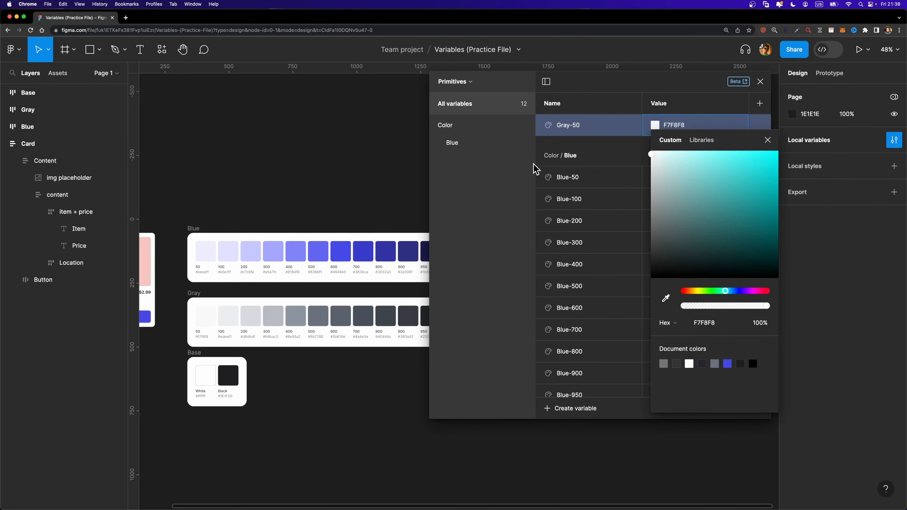
{"action": "left_click", "coordinate": [576, 150]}
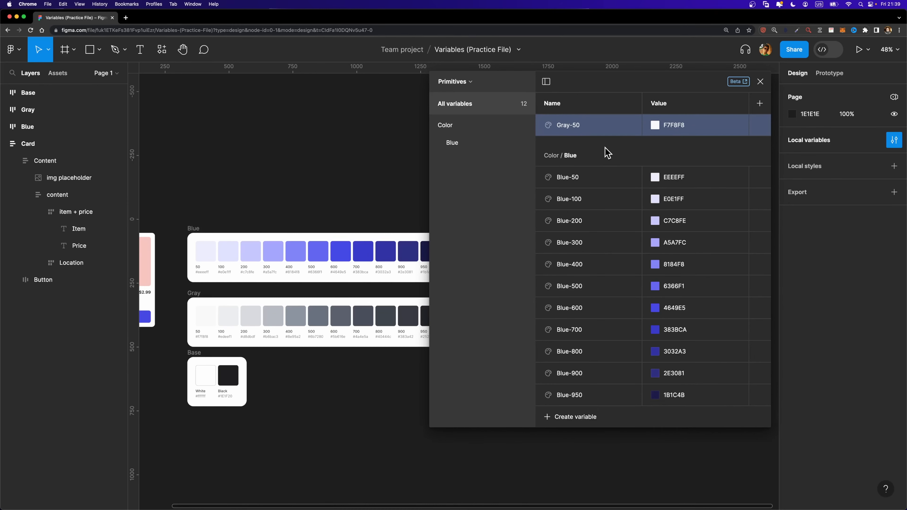
Step: Duplicate the Gray-50 variable ten times in the Primitives collection
{"action": "key", "text": "super+d"}
{"action": "key", "text": "super+d"}
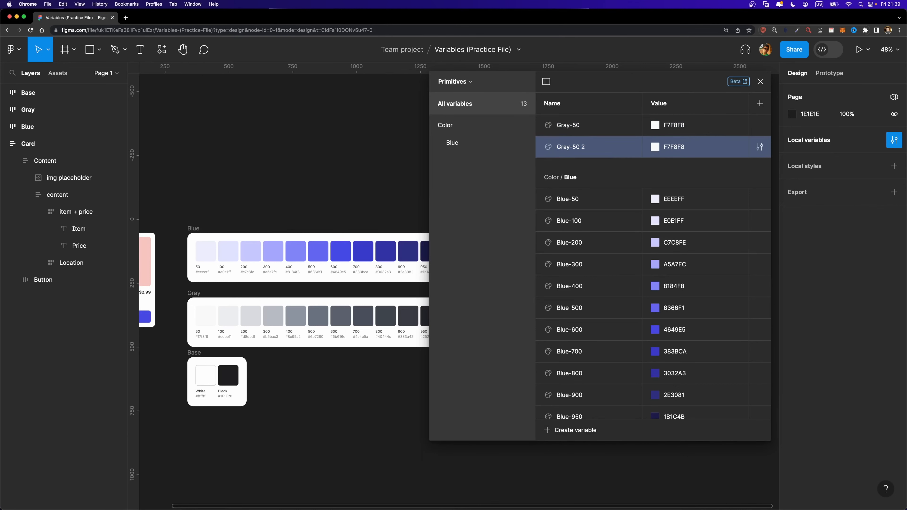
{"action": "key", "text": "super+d"}
{"action": "key", "text": "super+d"}
{"action": "key", "text": "super+d"}
{"action": "key", "text": "super+d"}
{"action": "key", "text": "super+d"}
{"action": "key", "text": "super+d"}
{"action": "key", "text": "super+d"}
{"action": "key", "text": "super+d"}
Step: Rename the ten Gray-50 duplicates in order as Gray-100 through Gray-900 in steps of 100, ending with Gray-950
{"action": "key", "text": "Return"}
{"action": "double_click", "coordinate": [591, 146]}
{"action": "type", "text": "Gray-100"}
{"action": "double_click", "coordinate": [591, 167]}
{"action": "type", "text": "Gray-200"}
{"action": "double_click", "coordinate": [591, 189]}
{"action": "type", "text": "Gray-300"}
{"action": "double_click", "coordinate": [591, 211]}
{"action": "type", "text": "Gray-400"}
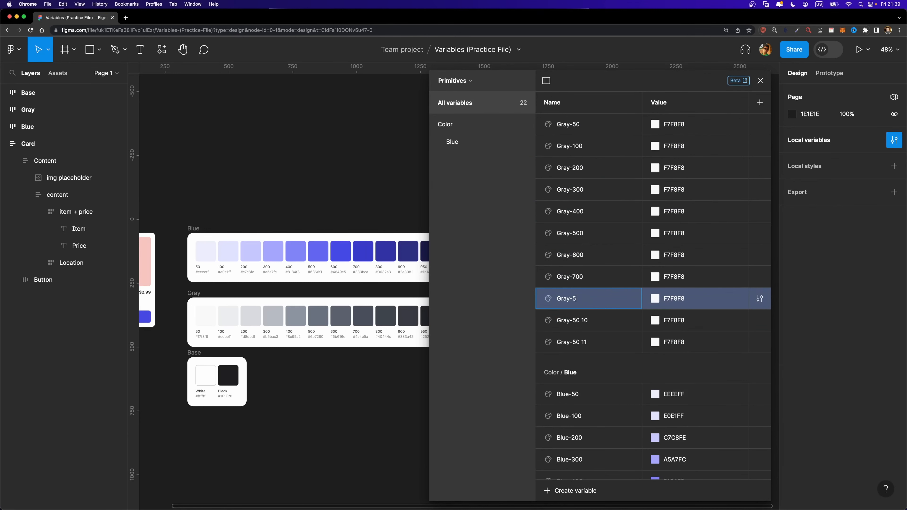
Step: Set Gray-100 through Gray-950 by sampling the matching Gray palette swatches, from EDEEF1 for Gray-100 to 25272C for Gray-950
{"action": "left_click", "coordinate": [654, 149]}
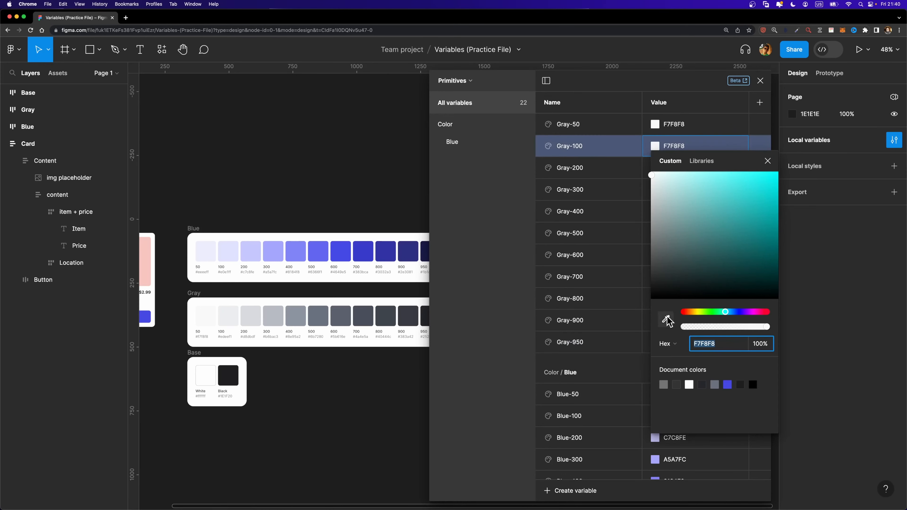
{"action": "left_click", "coordinate": [667, 319]}
{"action": "left_click", "coordinate": [219, 315]}
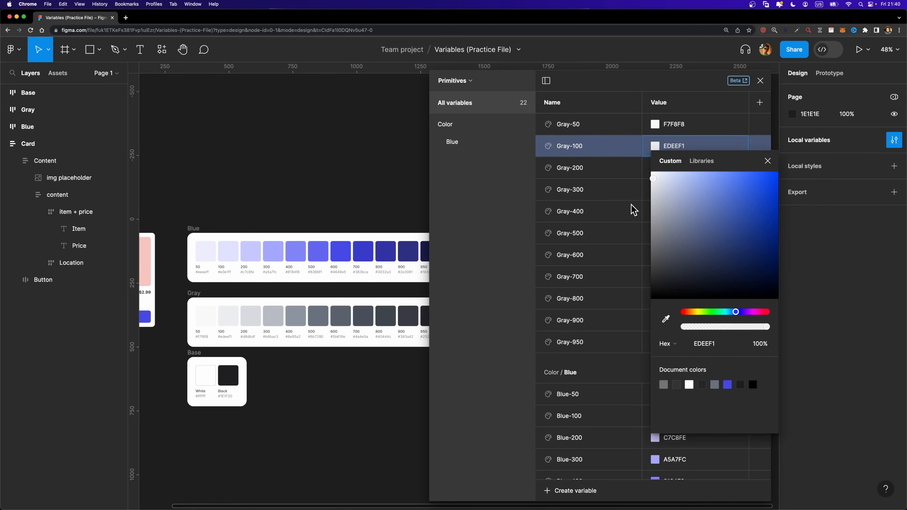
{"action": "left_click", "coordinate": [654, 168]}
{"action": "left_click", "coordinate": [666, 341]}
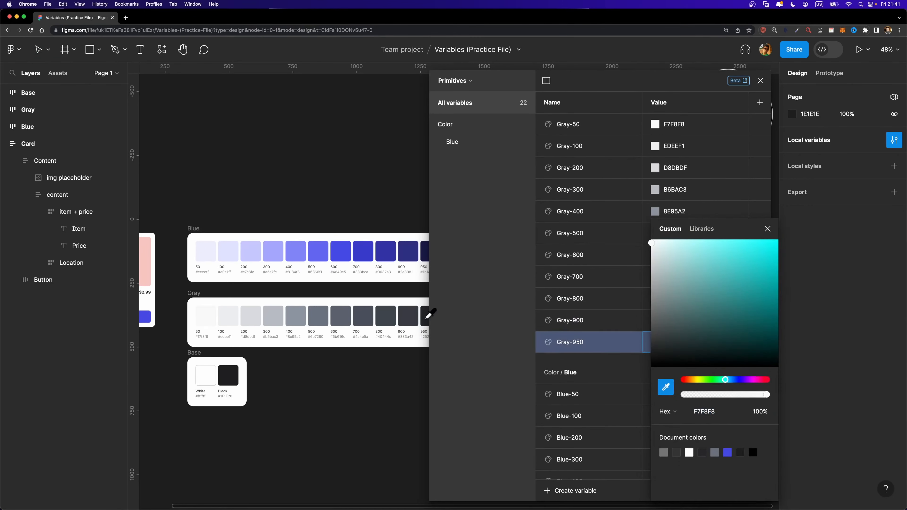
{"action": "left_click", "coordinate": [425, 315]}
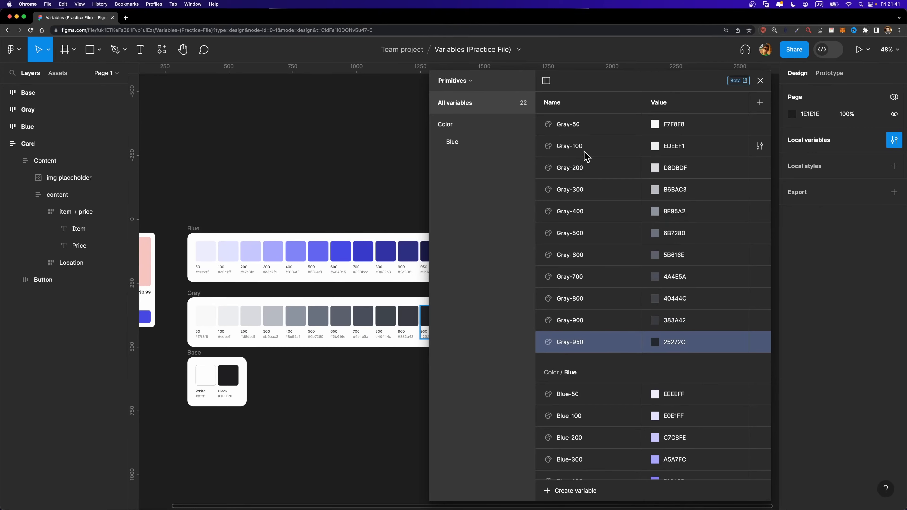
Step: Group all the Gray variables, Gray-50 through Gray-950, into a new group named Color / Gray
{"action": "left_click", "coordinate": [589, 128], "text": "shift"}
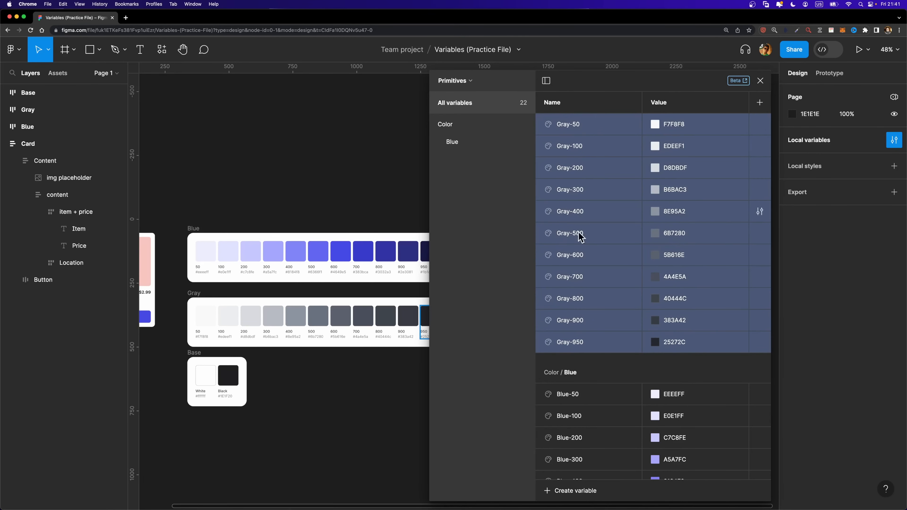
{"action": "right_click", "coordinate": [584, 124]}
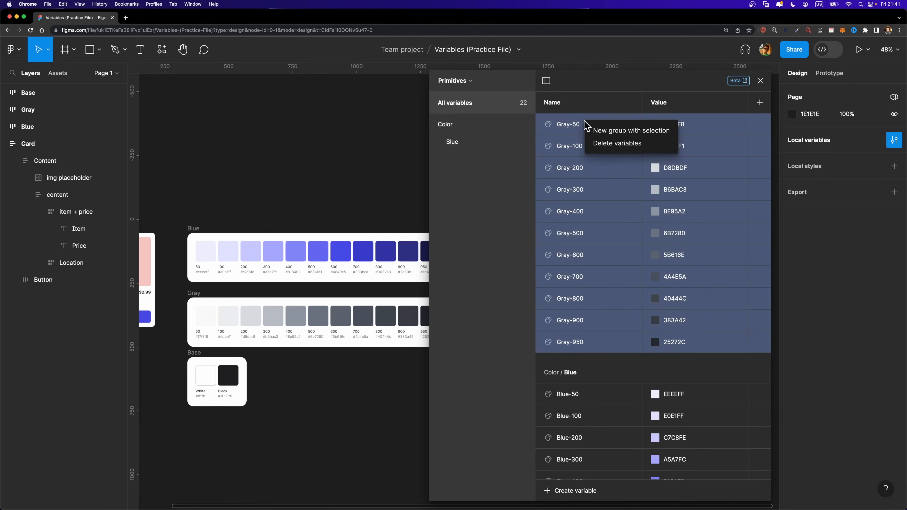
{"action": "left_click", "coordinate": [644, 132]}
{"action": "double_click", "coordinate": [458, 161]}
{"action": "type", "text": "Color /"}
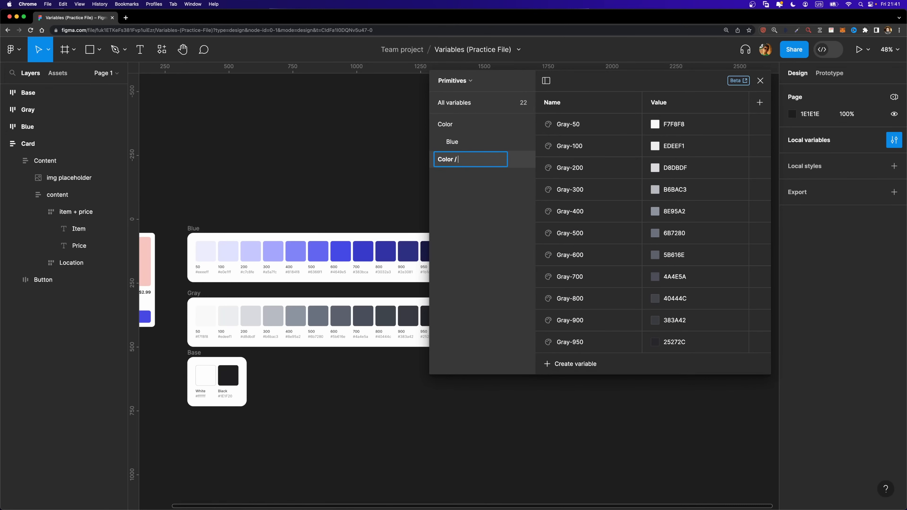
{"action": "type", "text": " Gray"}
{"action": "key", "text": "Return"}
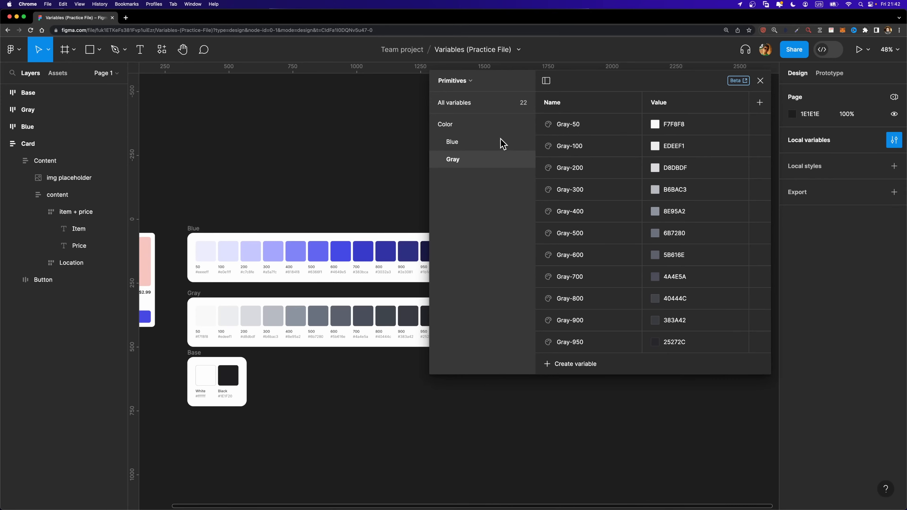
Step: Create a color variable named White with the value FFFFFF, outside the Blue and Gray groups
{"action": "scroll", "coordinate": [194, 385], "scroll_direction": "up", "scroll_amount": 5}
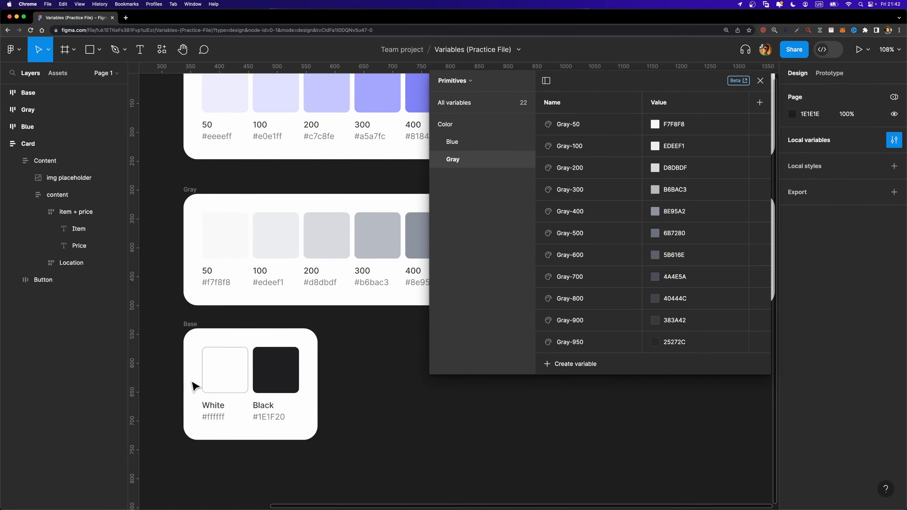
{"action": "left_click", "coordinate": [459, 105]}
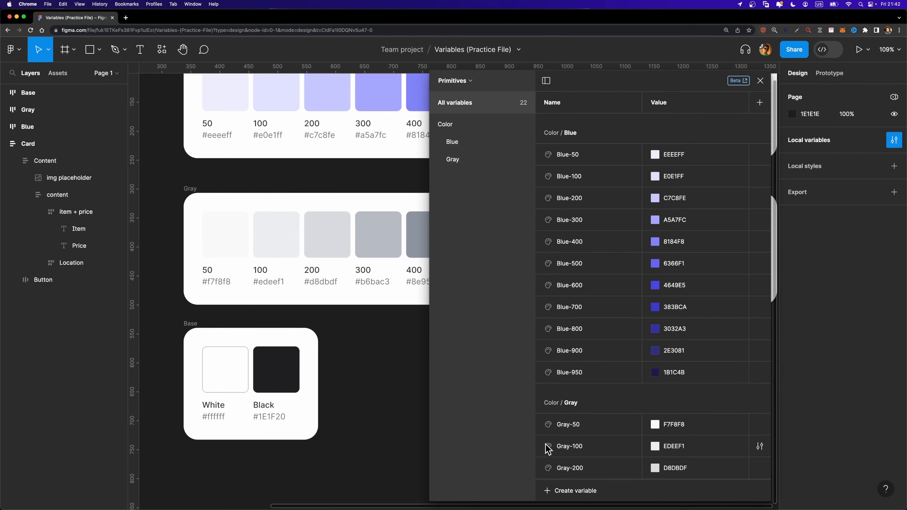
{"action": "left_click", "coordinate": [564, 491]}
{"action": "left_click", "coordinate": [563, 458]}
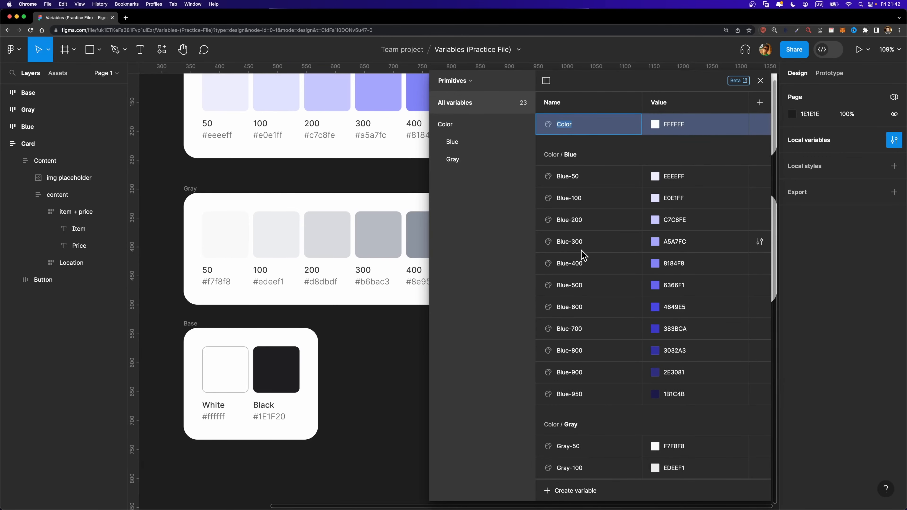
{"action": "type", "text": "White"}
{"action": "key", "text": "Return"}
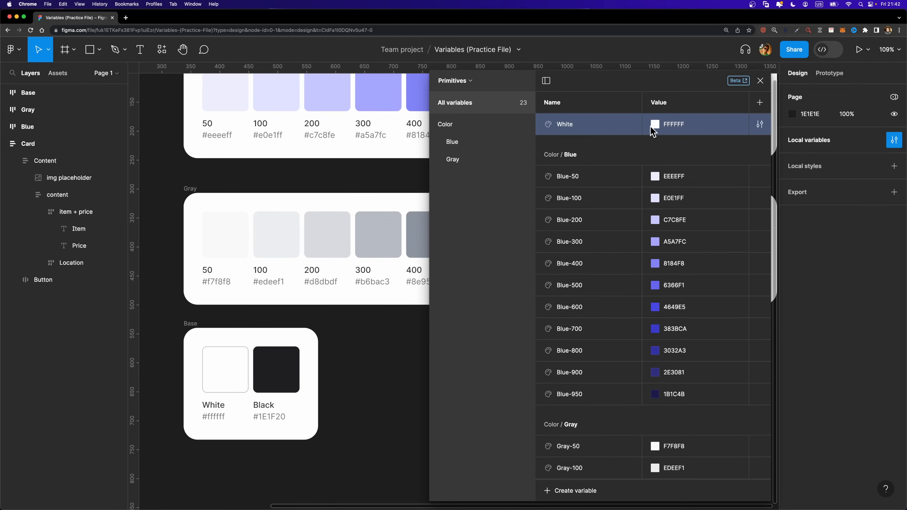
Step: Create a color variable named Black and set its value to 1E1F20 by sampling the Black swatch in the Base palette
{"action": "left_click", "coordinate": [577, 489]}
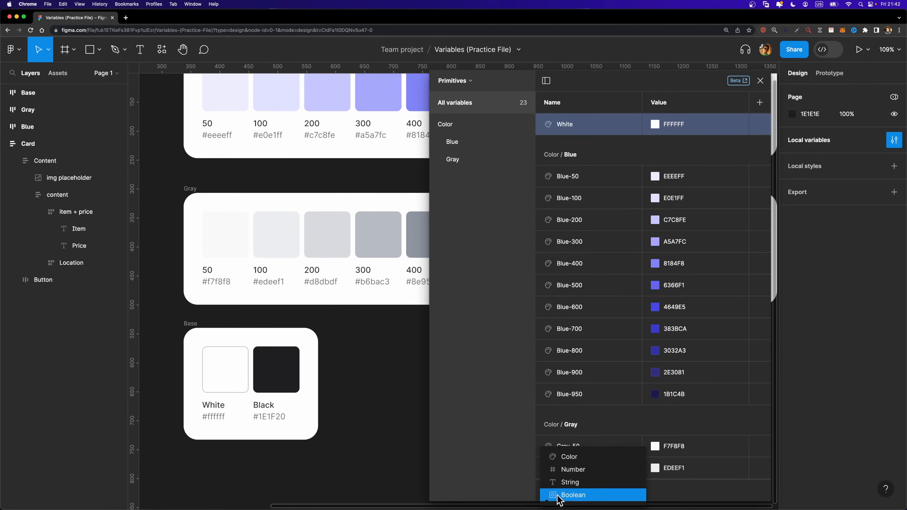
{"action": "left_click", "coordinate": [569, 457]}
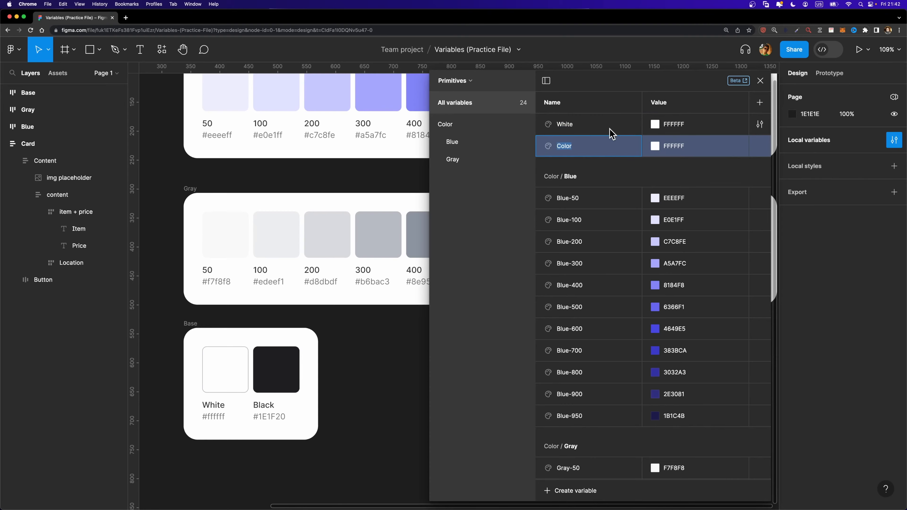
{"action": "type", "text": "Black"}
{"action": "left_click", "coordinate": [655, 146]}
{"action": "left_click", "coordinate": [666, 319]}
{"action": "left_click", "coordinate": [269, 350]}
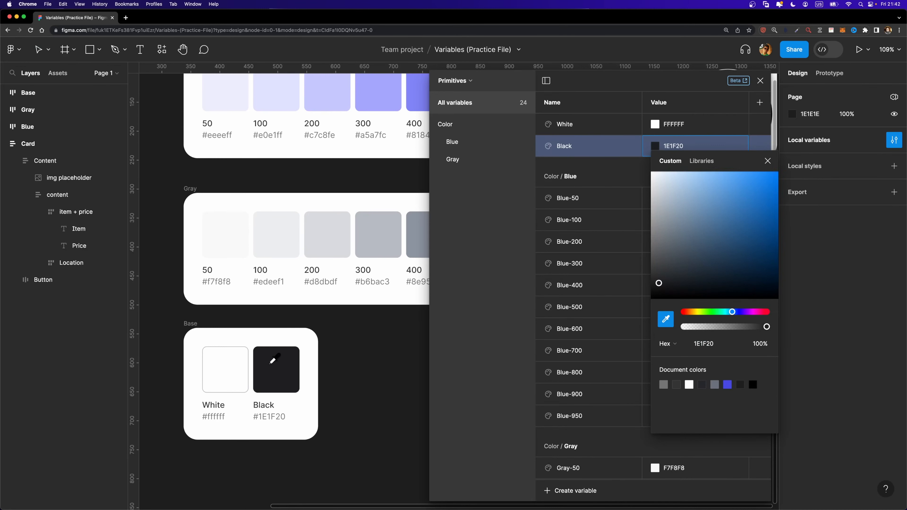
Step: Group the White and Black variables into a new group named Color / Base
{"action": "left_click", "coordinate": [600, 168]}
{"action": "left_click", "coordinate": [593, 131], "text": "shift"}
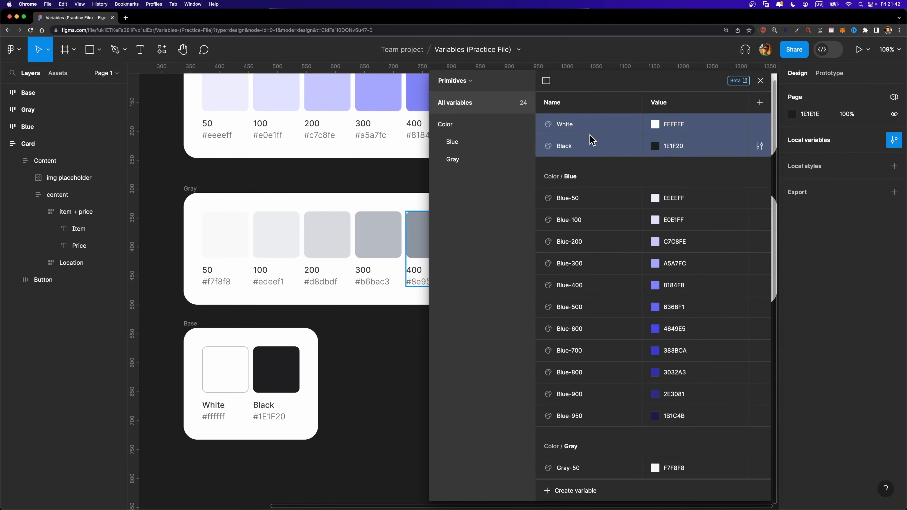
{"action": "right_click", "coordinate": [588, 128]}
{"action": "left_click", "coordinate": [612, 135]}
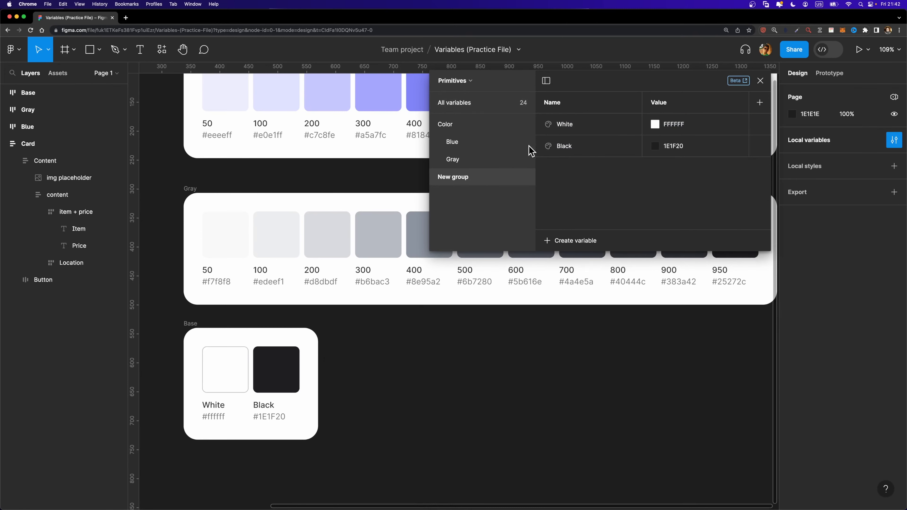
{"action": "double_click", "coordinate": [459, 182]}
{"action": "type", "text": "Color /"}
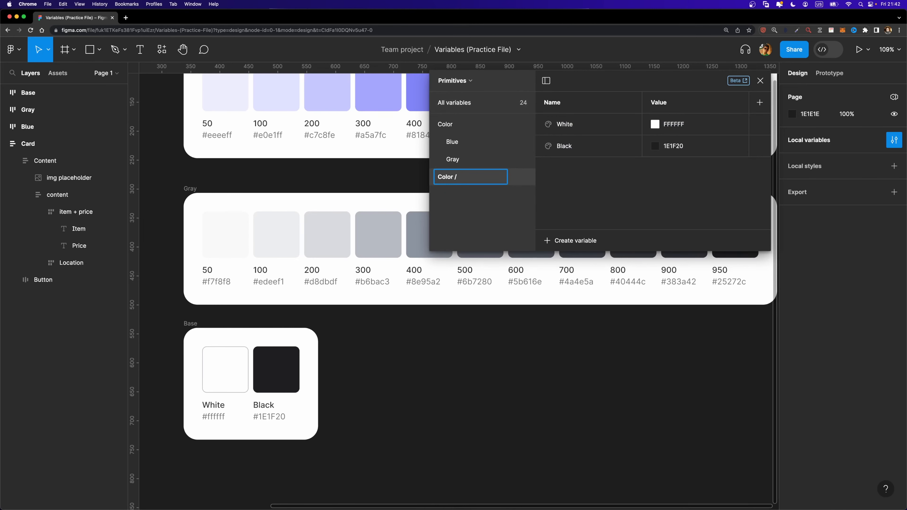
{"action": "type", "text": " Base"}
{"action": "key", "text": "Return"}
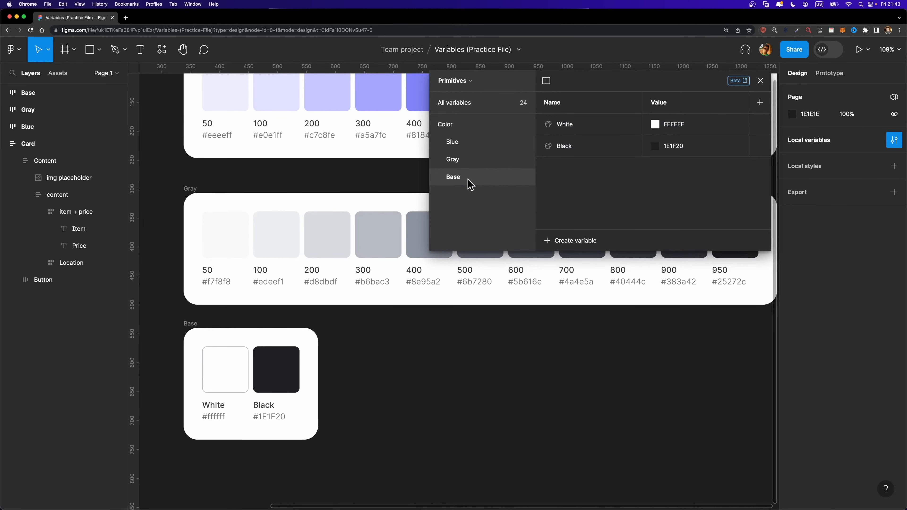
Step: Review the variables in the Color group and in its Blue, Gray and Base subgroups
{"action": "left_click", "coordinate": [465, 126]}
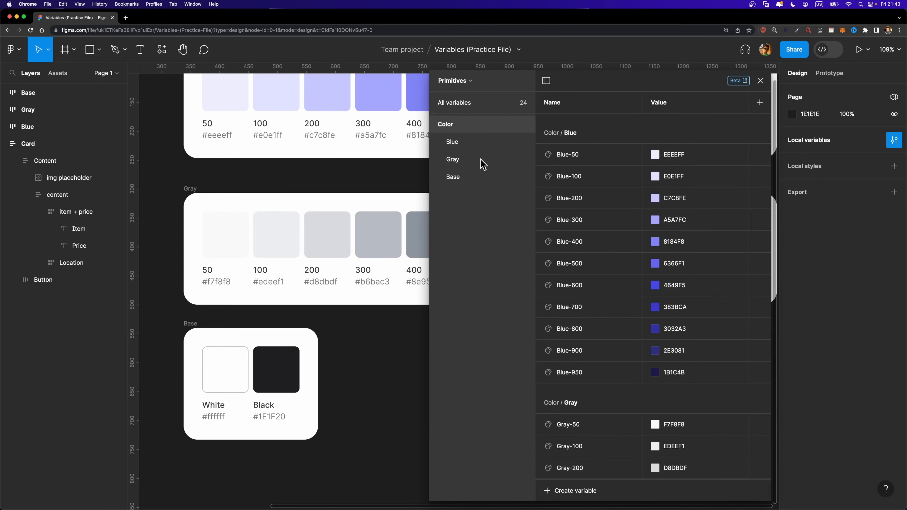
{"action": "left_click", "coordinate": [464, 144]}
{"action": "left_click", "coordinate": [461, 163]}
{"action": "left_click", "coordinate": [462, 177]}
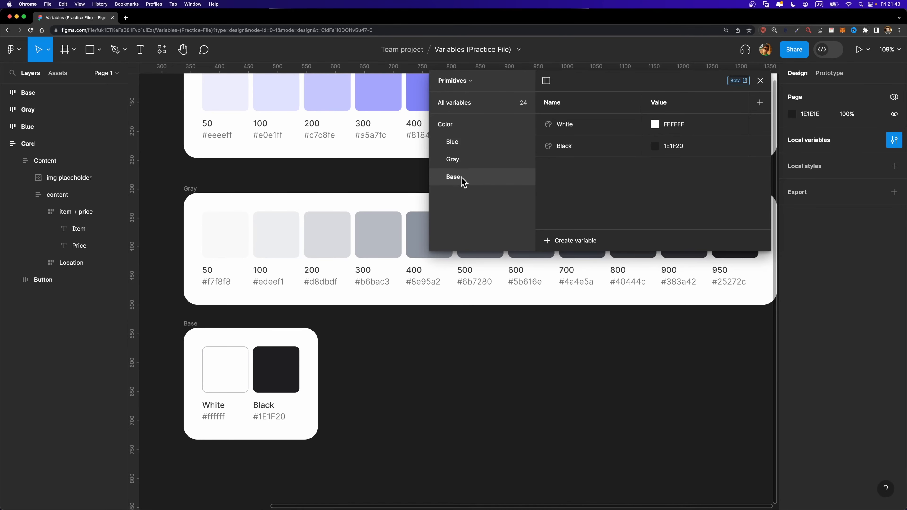
Step: Create a number variable named 0 with the value 0, outside the Color groups
{"action": "left_click", "coordinate": [451, 106]}
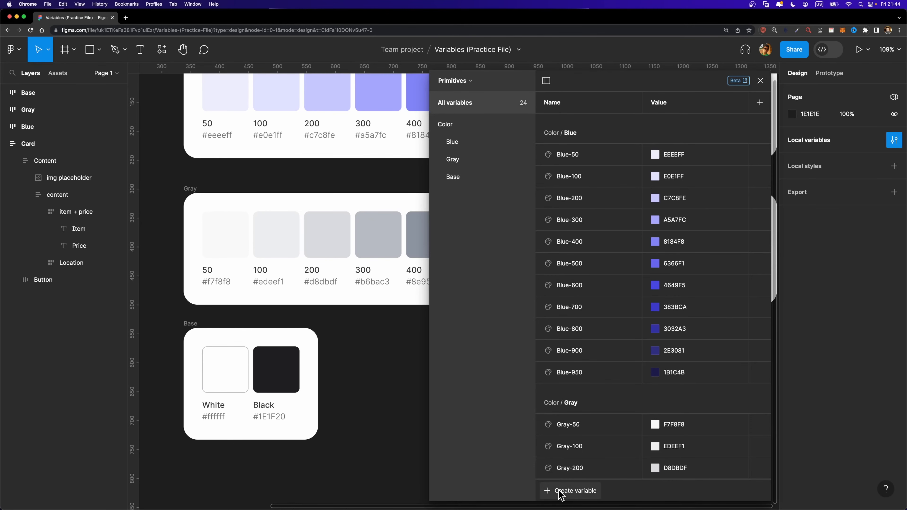
{"action": "left_click", "coordinate": [574, 493]}
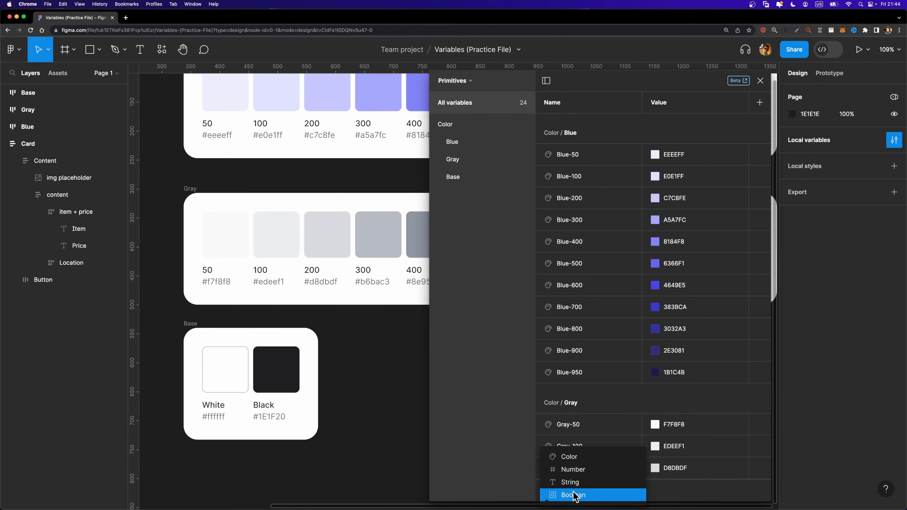
{"action": "left_click", "coordinate": [581, 471]}
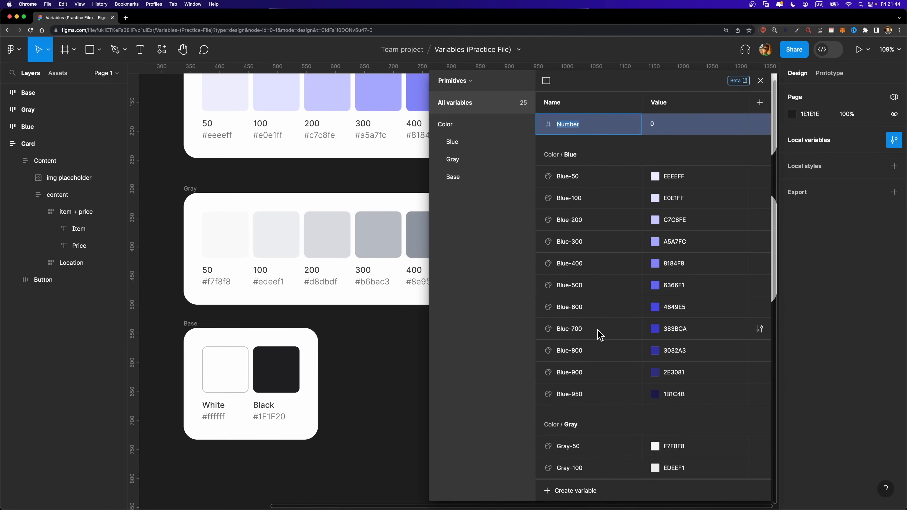
{"action": "type", "text": "0"}
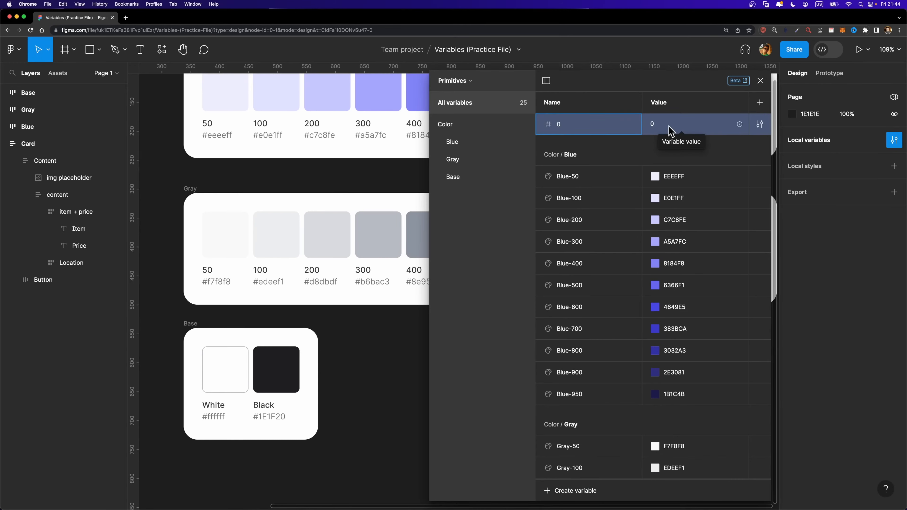
{"action": "key", "text": "Return"}
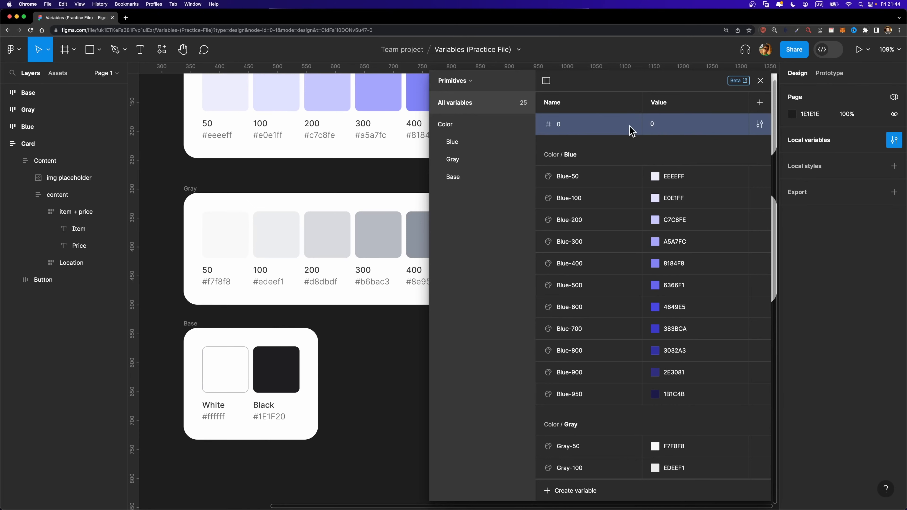
Step: Duplicate the number variable 0 six times
{"action": "key", "text": "super+d"}
{"action": "key", "text": "Return"}
{"action": "key", "text": "super+d"}
{"action": "key", "text": "Return"}
{"action": "key", "text": "super+d"}
{"action": "key", "text": "super+d"}
{"action": "key", "text": "Return"}
{"action": "key", "text": "super+d"}
{"action": "key", "text": "Return"}
{"action": "key", "text": "super+d"}
Step: Rename the six duplicated number variables 1, 2, 3, 4, 5 and 6 in order
{"action": "left_click", "coordinate": [572, 148]}
{"action": "type", "text": "1"}
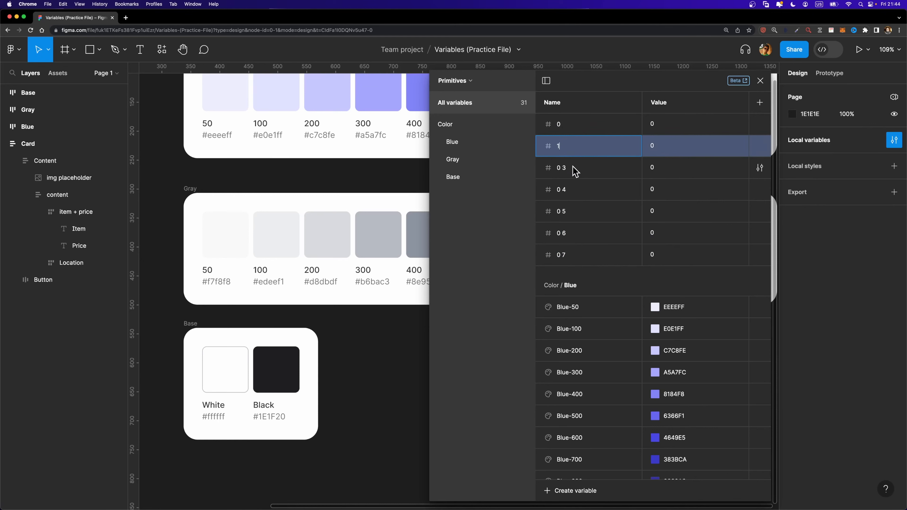
{"action": "double_click", "coordinate": [575, 171]}
{"action": "type", "text": "2"}
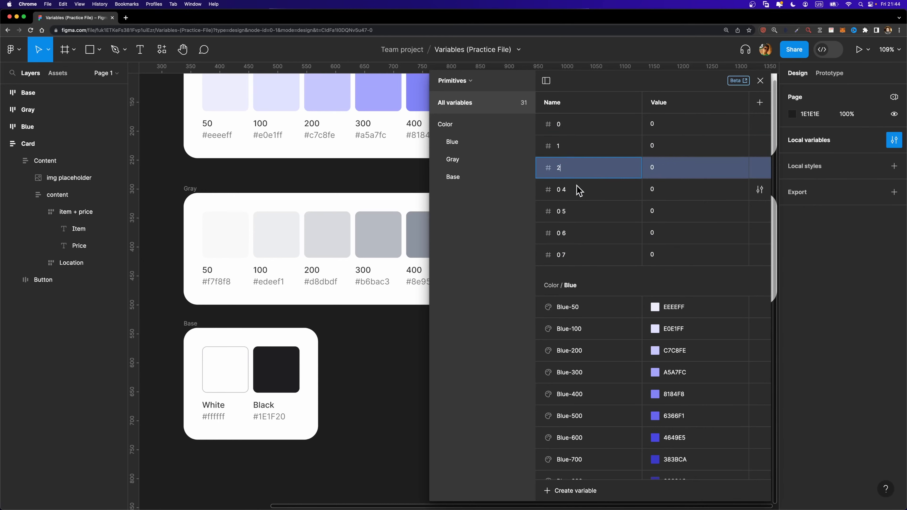
{"action": "double_click", "coordinate": [576, 189]}
{"action": "type", "text": "3"}
{"action": "double_click", "coordinate": [571, 211]}
{"action": "type", "text": "4"}
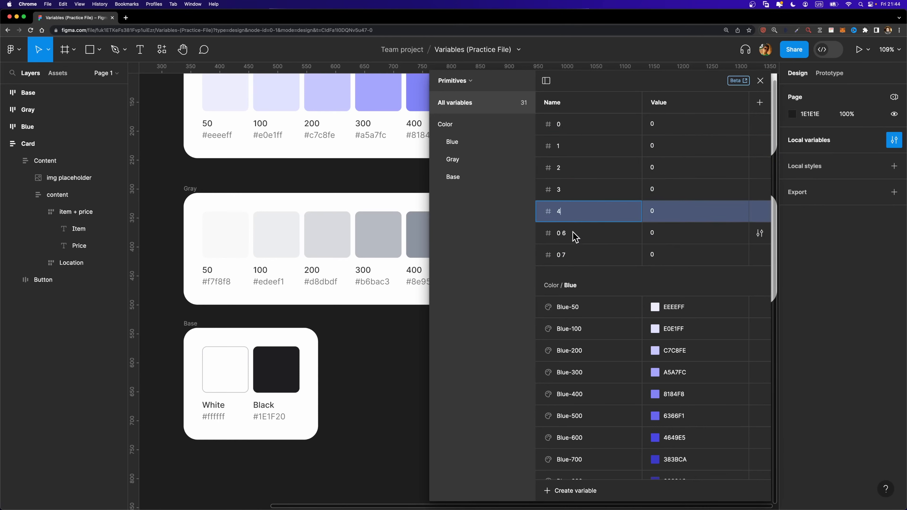
{"action": "double_click", "coordinate": [573, 234]}
{"action": "type", "text": "5"}
{"action": "double_click", "coordinate": [573, 254]}
{"action": "type", "text": "6"}
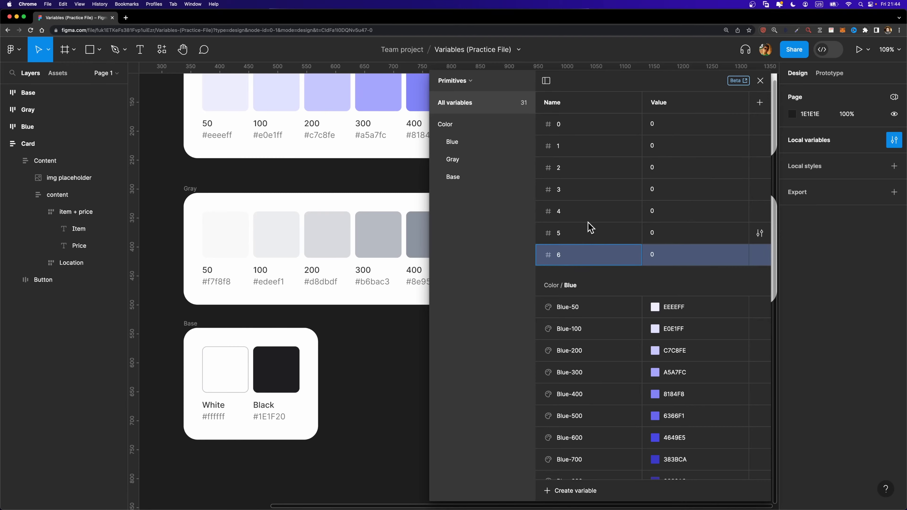
Step: Set the values of number variables 1 through 6 to 4, 8, 12, 16, 20 and 24 respectively
{"action": "left_click", "coordinate": [600, 148]}
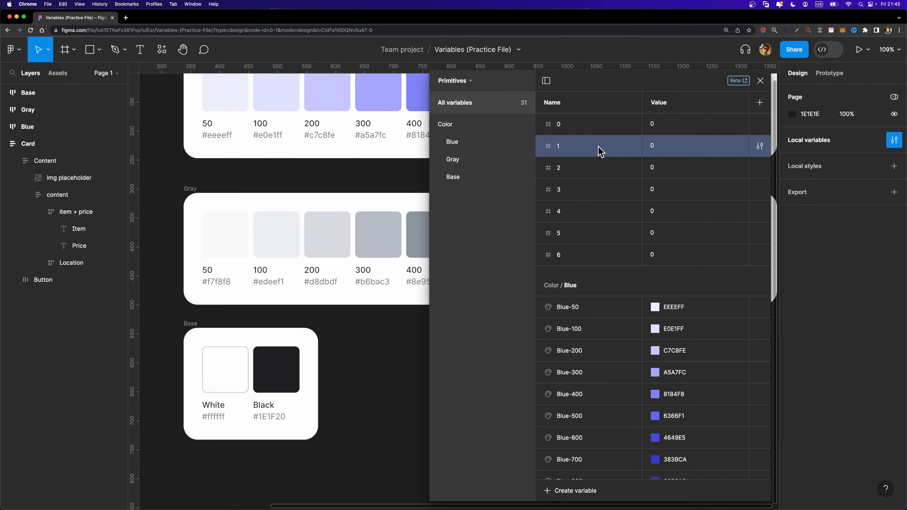
{"action": "left_click", "coordinate": [663, 150]}
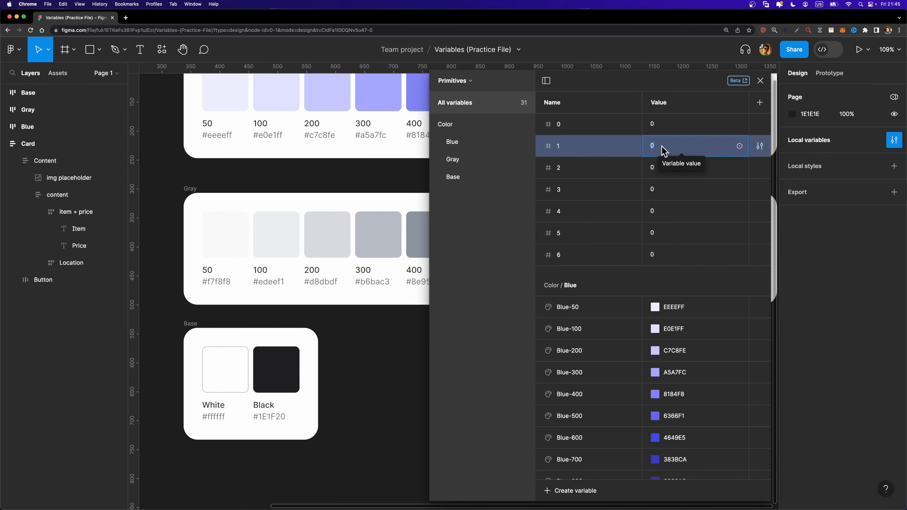
{"action": "type", "text": "4"}
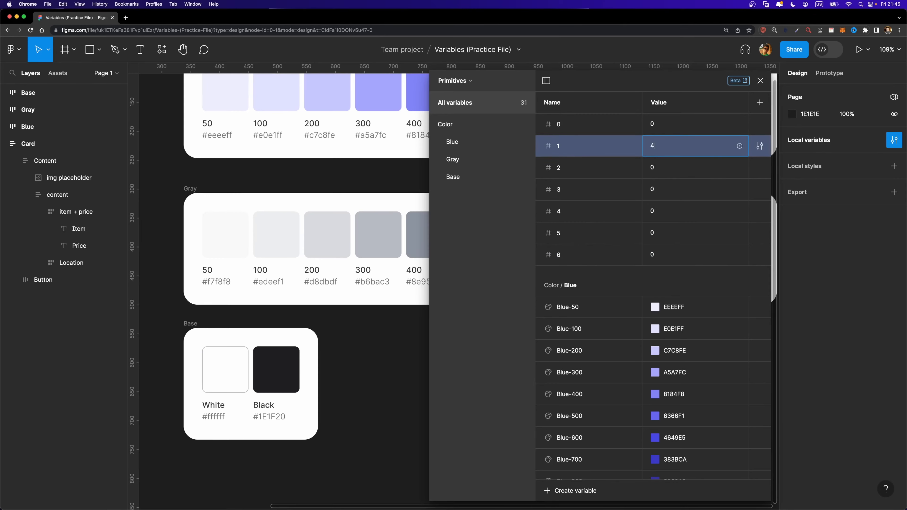
{"action": "left_click", "coordinate": [661, 169]}
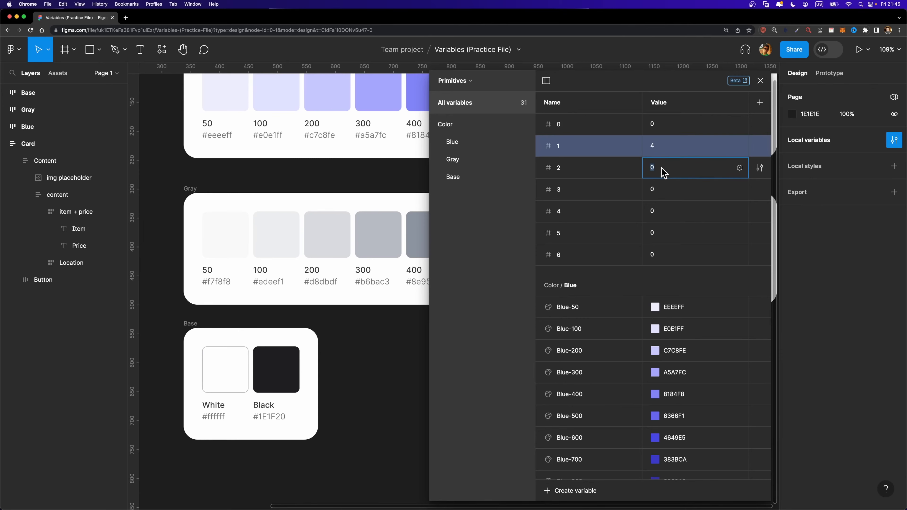
{"action": "type", "text": "8"}
{"action": "left_click", "coordinate": [669, 190]}
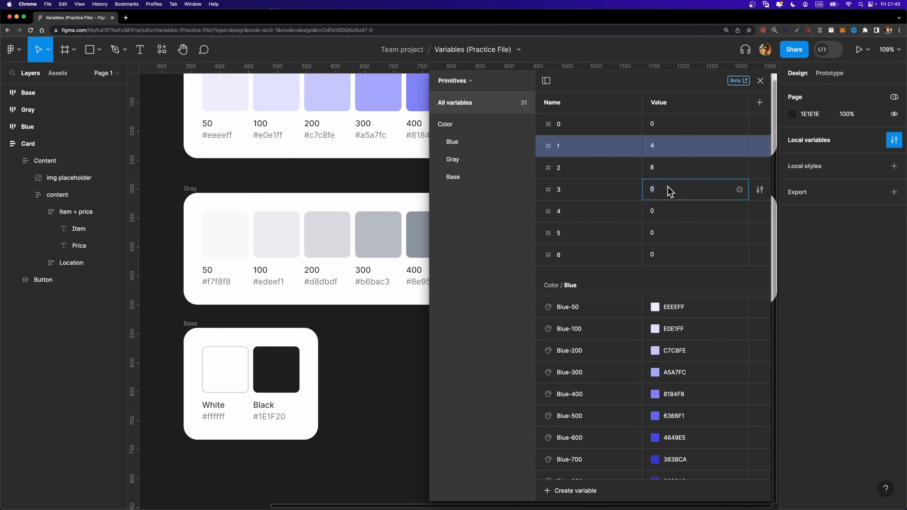
{"action": "type", "text": "12"}
{"action": "left_click", "coordinate": [664, 215]}
{"action": "type", "text": "16"}
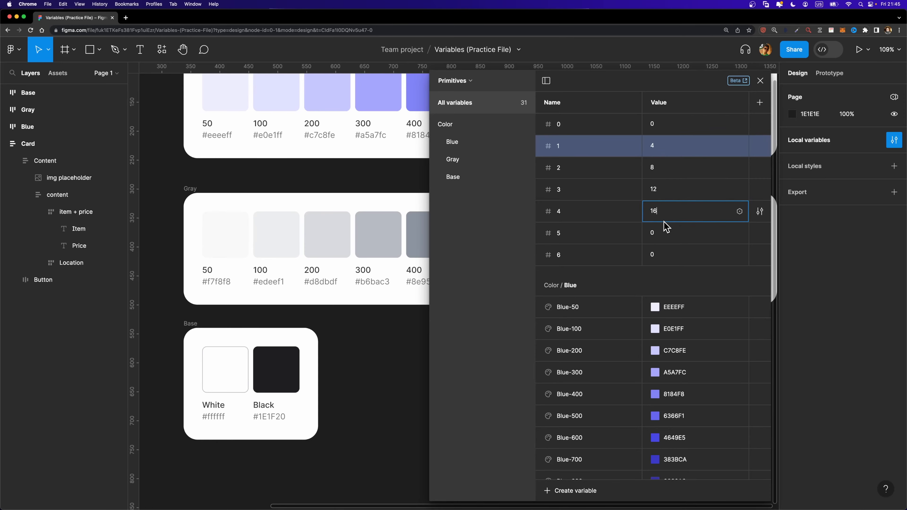
{"action": "left_click", "coordinate": [665, 237]}
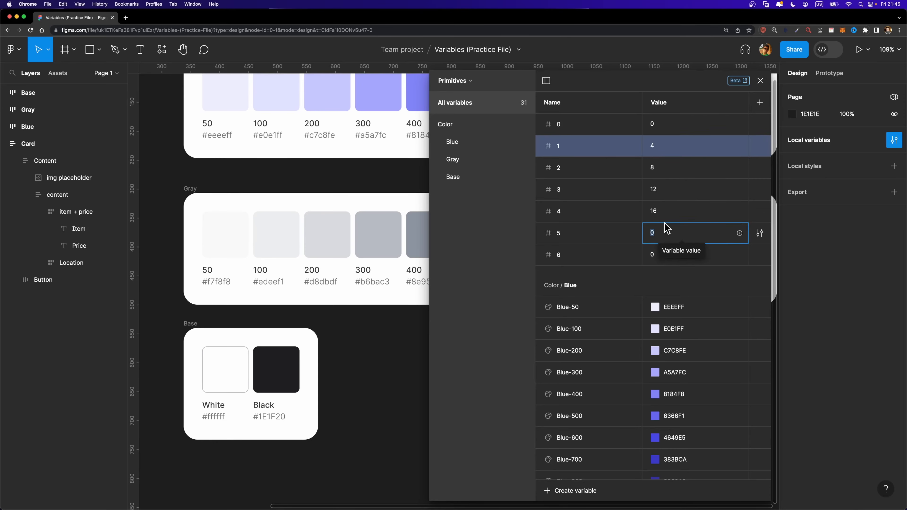
{"action": "type", "text": "20"}
{"action": "left_click", "coordinate": [661, 253]}
{"action": "type", "text": "24"}
Step: Group the number variables 0 through 6 into a new group named Spacing
{"action": "left_click", "coordinate": [589, 257]}
{"action": "left_click", "coordinate": [580, 126], "text": "shift"}
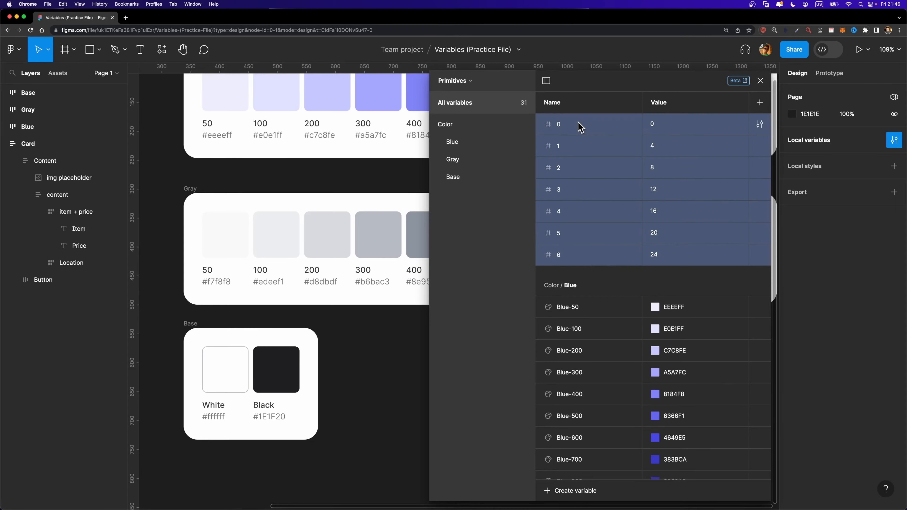
{"action": "right_click", "coordinate": [578, 176]}
{"action": "left_click", "coordinate": [591, 184]}
{"action": "double_click", "coordinate": [463, 198]}
{"action": "type", "text": "Spacing"}
{"action": "key", "text": "Return"}
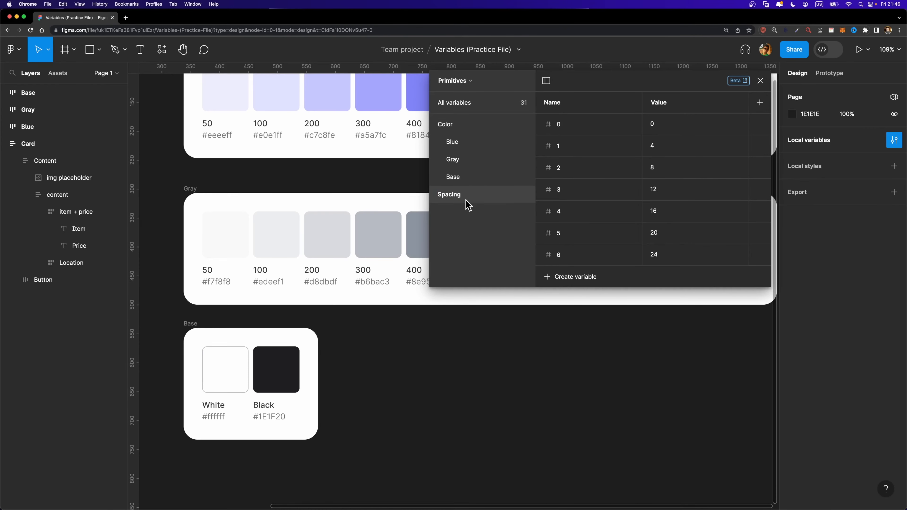
Step: Collapse the Color group and inspect the card's Add to cart button with the local variables closed
{"action": "left_click", "coordinate": [436, 126]}
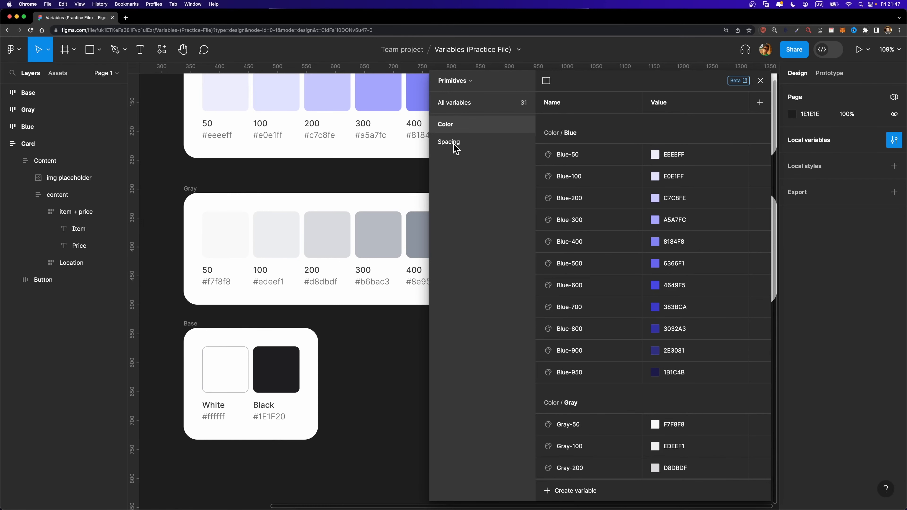
{"action": "scroll", "coordinate": [355, 178], "scroll_direction": "down", "scroll_amount": 5}
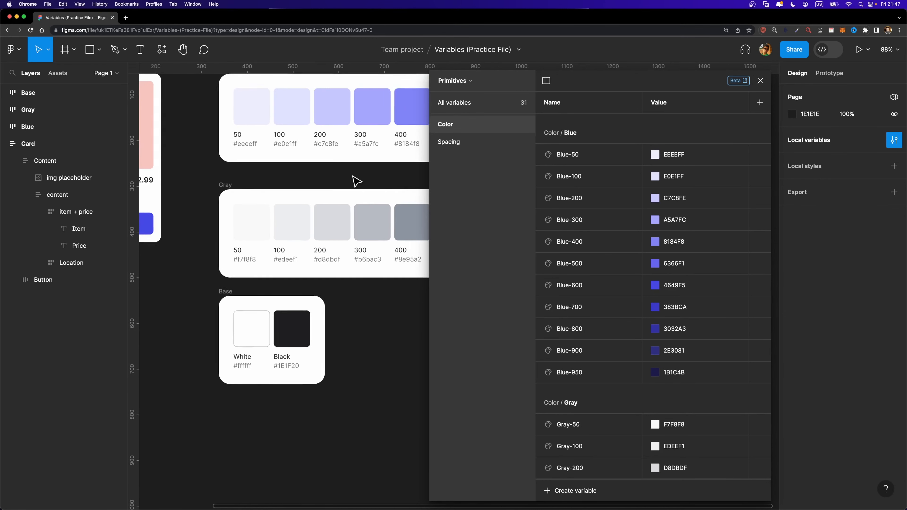
{"action": "scroll", "coordinate": [356, 180], "scroll_direction": "left", "scroll_amount": 3}
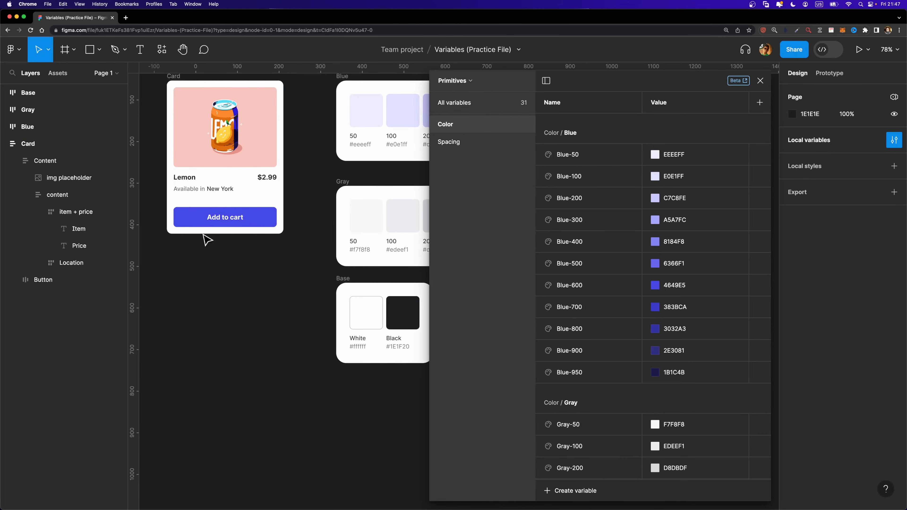
{"action": "scroll", "coordinate": [250, 232], "scroll_direction": "left", "scroll_amount": 3}
{"action": "left_click", "coordinate": [307, 219]}
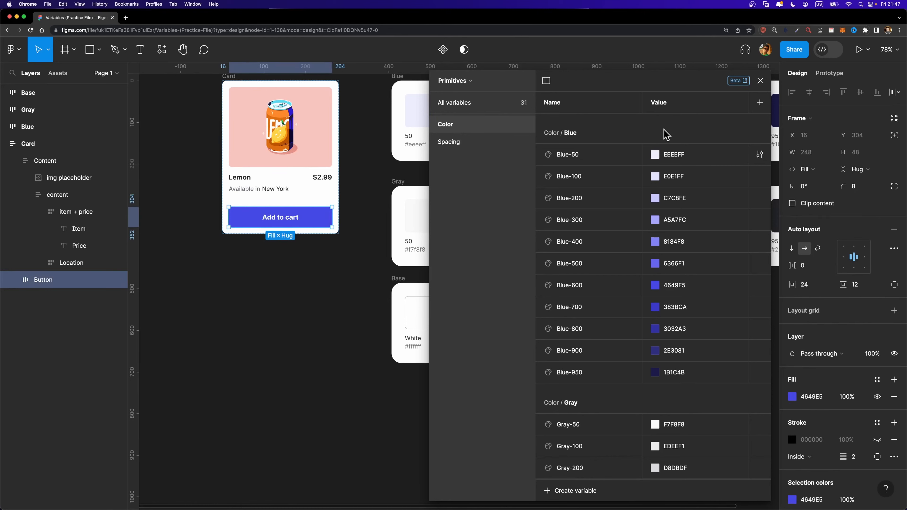
{"action": "left_click", "coordinate": [761, 80]}
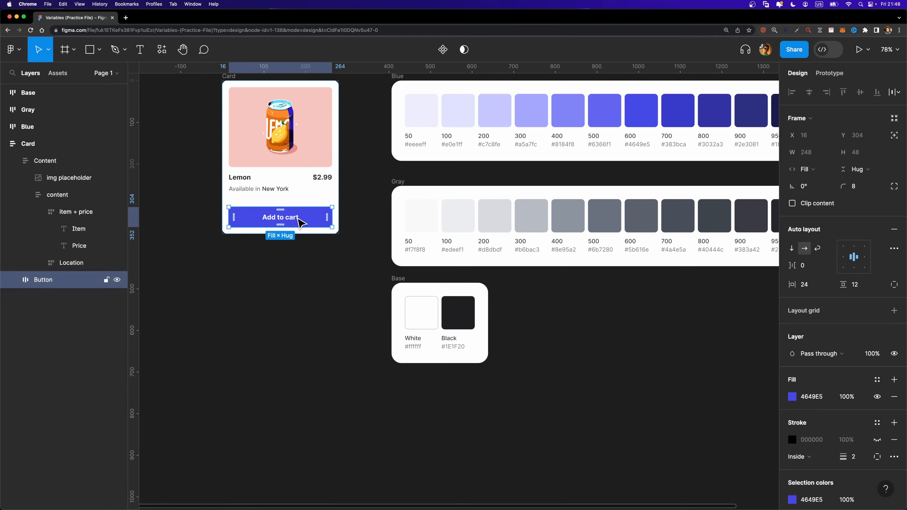
{"action": "left_click", "coordinate": [361, 205]}
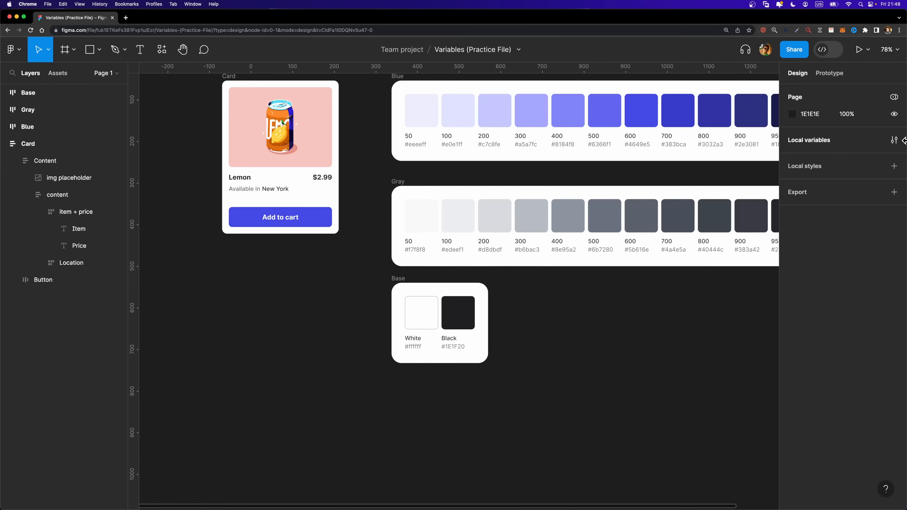
Step: Switch the local variables to the empty collection named Collection and rename it Tokens
{"action": "left_click", "coordinate": [895, 141]}
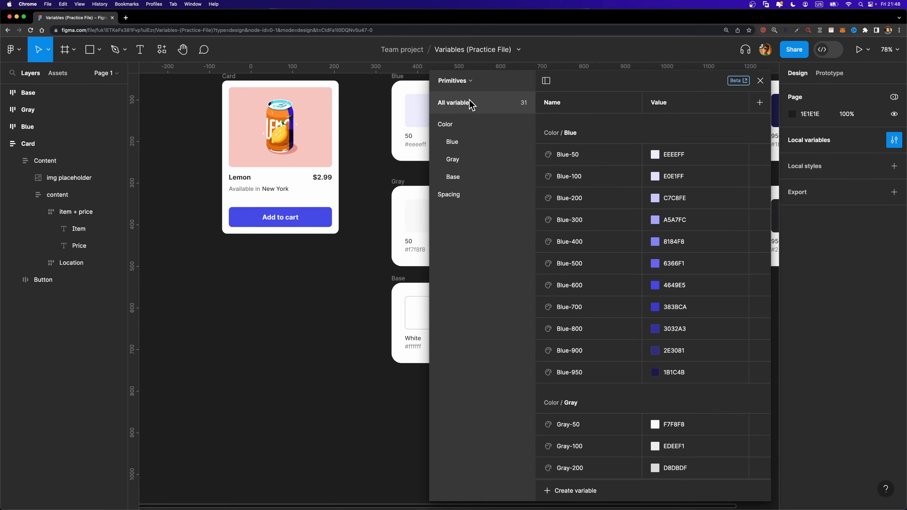
{"action": "left_click", "coordinate": [473, 81]}
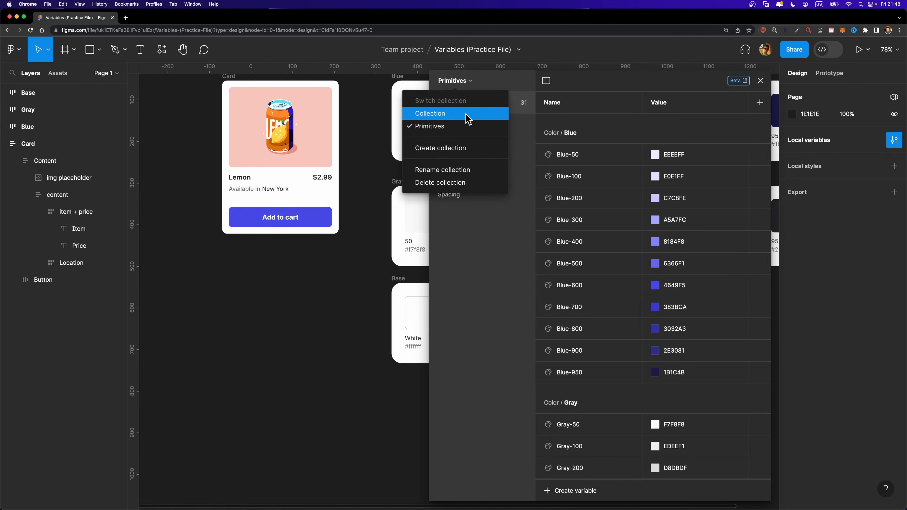
{"action": "left_click", "coordinate": [445, 113]}
{"action": "left_click", "coordinate": [466, 81]}
{"action": "left_click", "coordinate": [447, 170]}
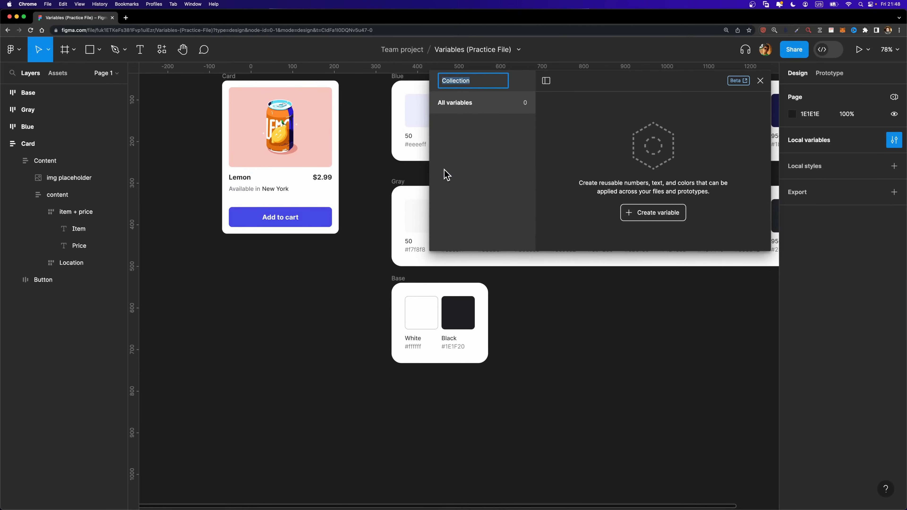
{"action": "type", "text": "Tokens"}
{"action": "key", "text": "Return"}
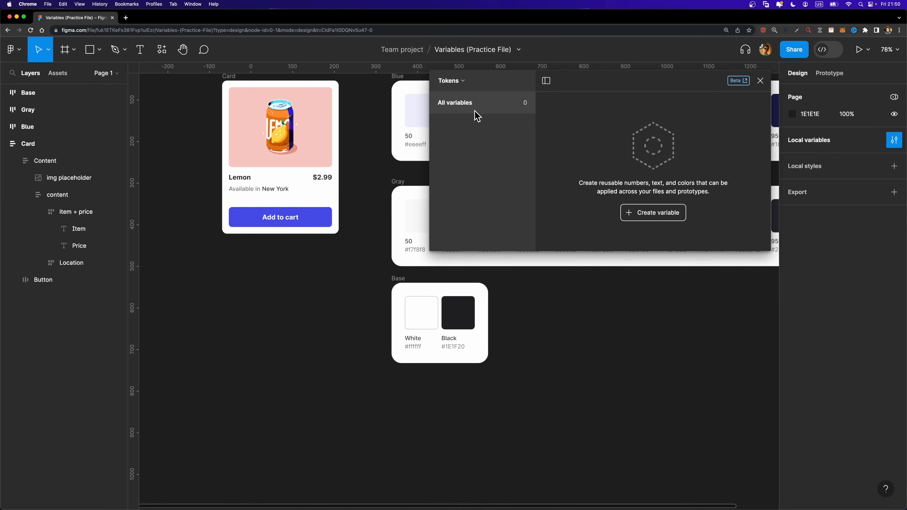
Step: Create a color variable named surface-primary in the Tokens collection
{"action": "left_click", "coordinate": [664, 217]}
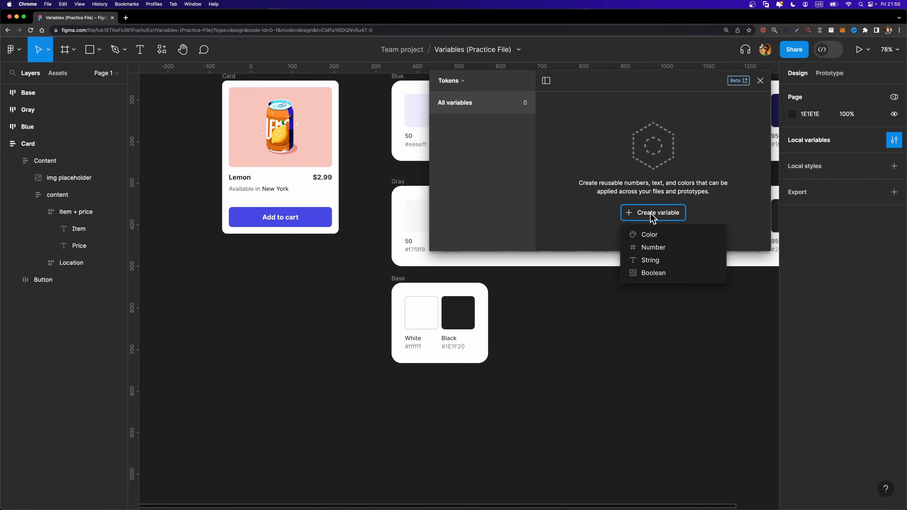
{"action": "left_click", "coordinate": [644, 236]}
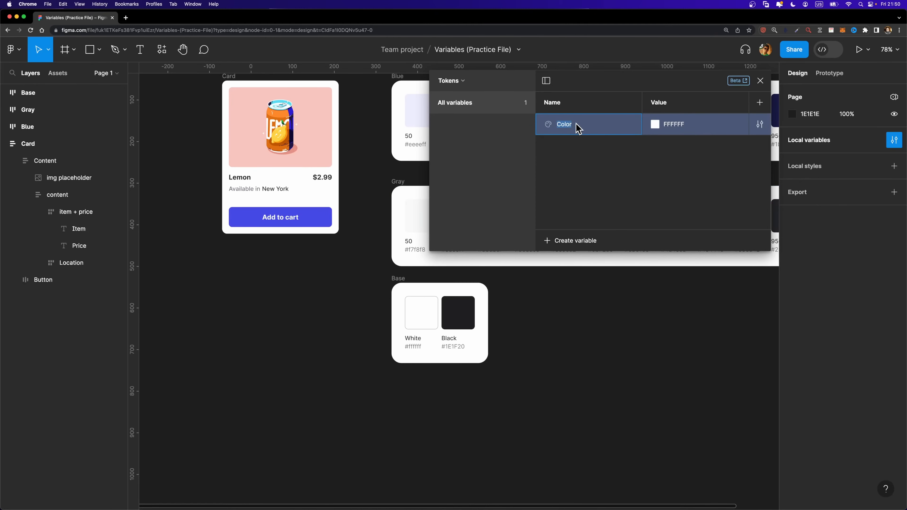
{"action": "type", "text": "surface-primary"}
{"action": "key", "text": "Return"}
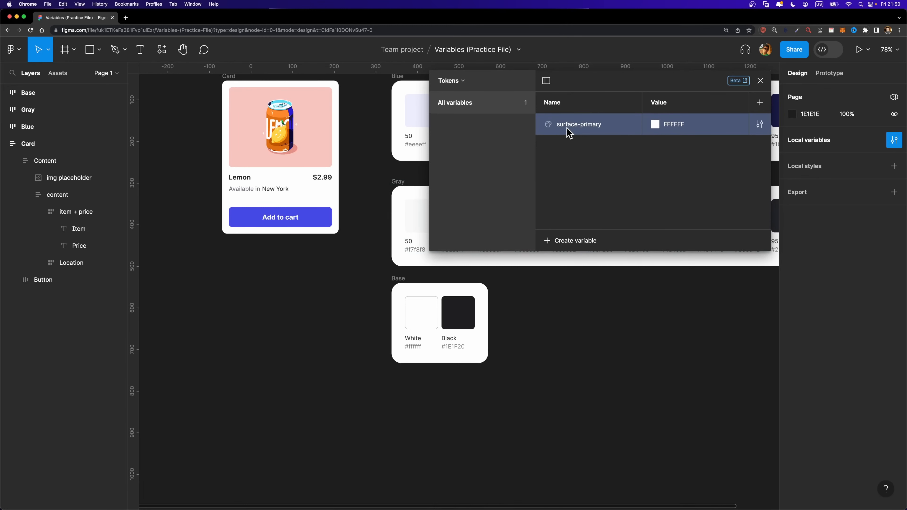
Step: Select the Card frame on the canvas and examine its surface up close
{"action": "left_click", "coordinate": [229, 81]}
{"action": "left_click", "coordinate": [230, 82]}
{"action": "scroll", "coordinate": [220, 94], "scroll_direction": "up", "scroll_amount": 3}
{"action": "left_click", "coordinate": [281, 104]}
{"action": "scroll", "coordinate": [282, 101], "scroll_direction": "up", "scroll_amount": 2}
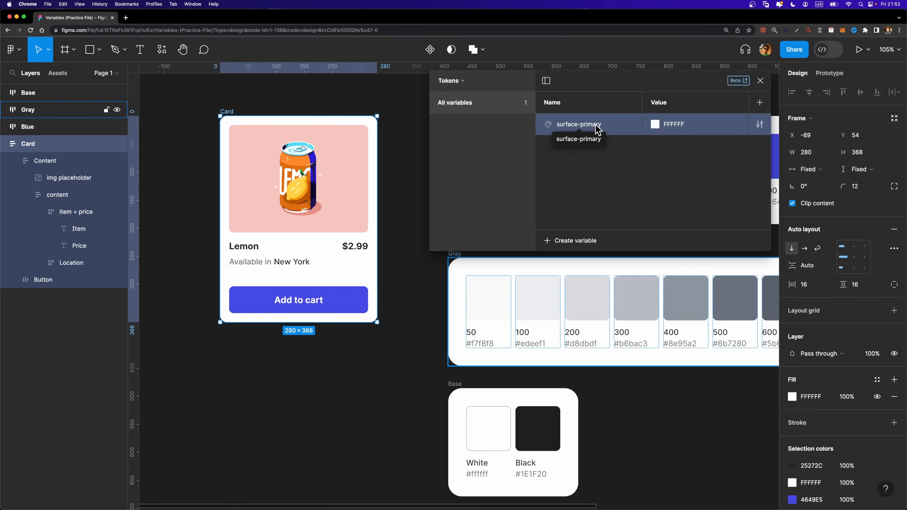
Step: Link surface-primary to the White primitive through the color picker's libraries and detach that alias again
{"action": "left_click", "coordinate": [460, 84]}
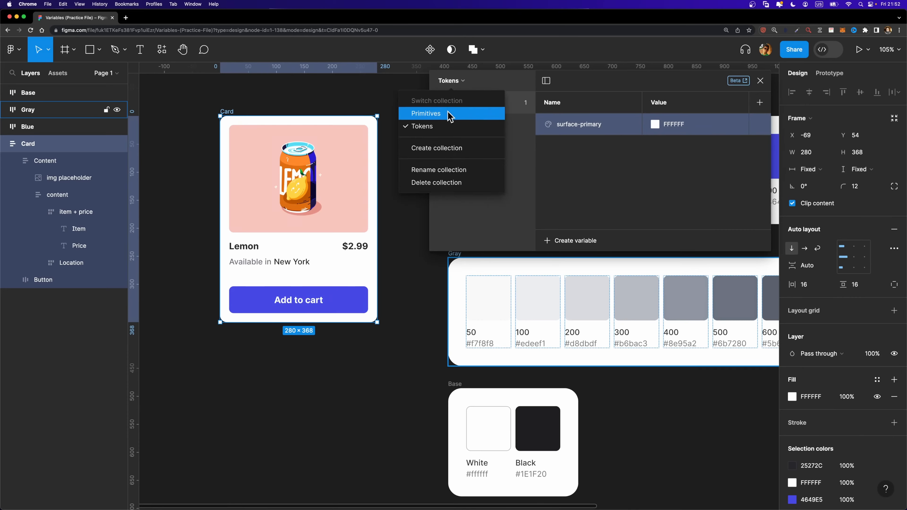
{"action": "left_click", "coordinate": [656, 125]}
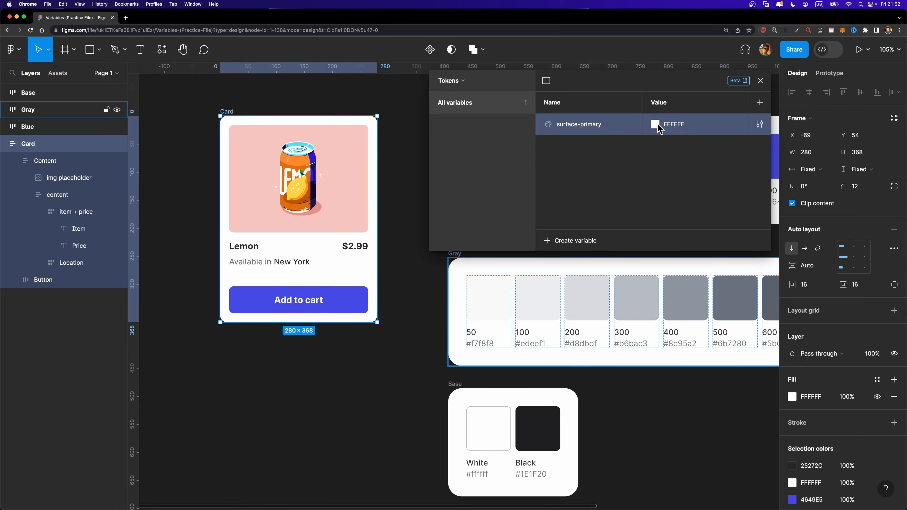
{"action": "left_click", "coordinate": [657, 127]}
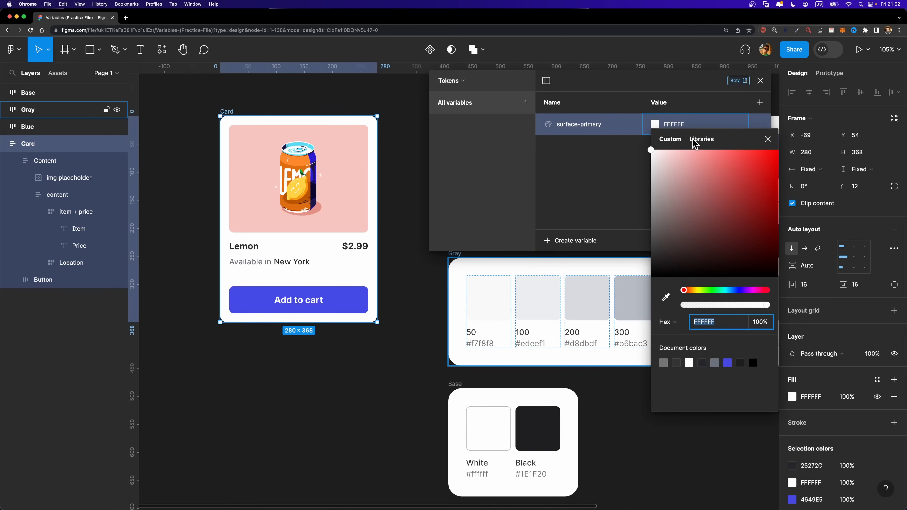
{"action": "left_click", "coordinate": [702, 139]}
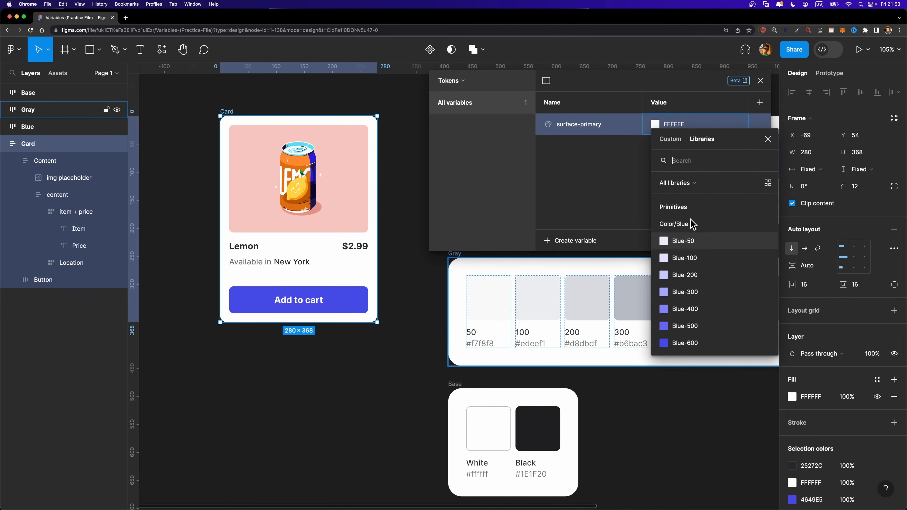
{"action": "scroll", "coordinate": [688, 219], "scroll_direction": "down", "scroll_amount": 1}
{"action": "scroll", "coordinate": [685, 229], "scroll_direction": "down", "scroll_amount": 5}
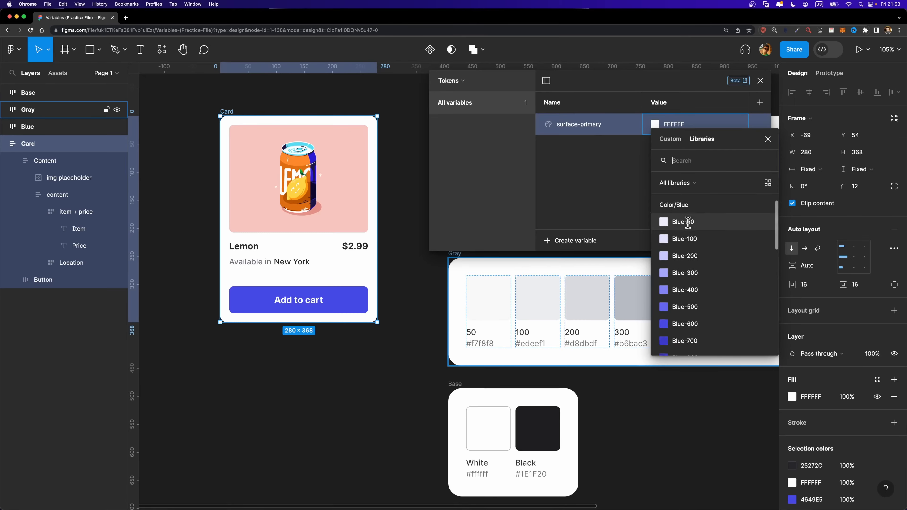
{"action": "scroll", "coordinate": [670, 280], "scroll_direction": "down", "scroll_amount": 5}
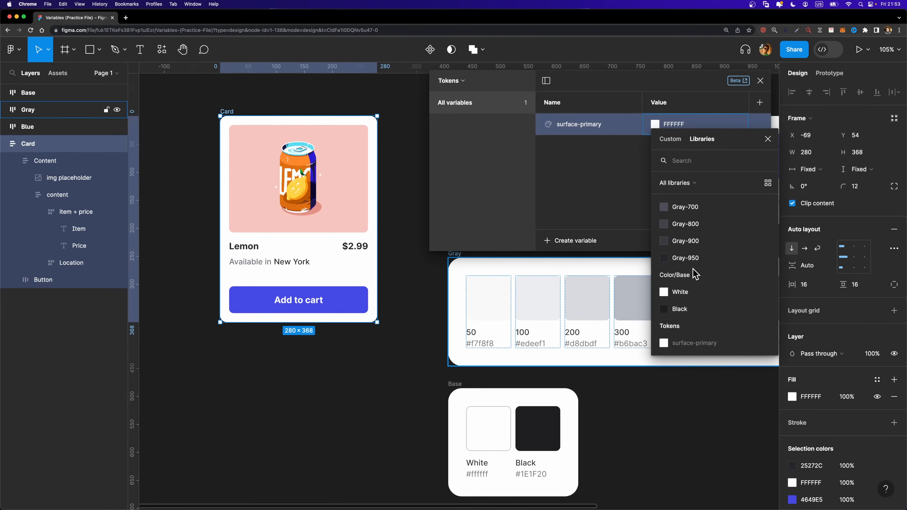
{"action": "scroll", "coordinate": [697, 275], "scroll_direction": "up", "scroll_amount": 10}
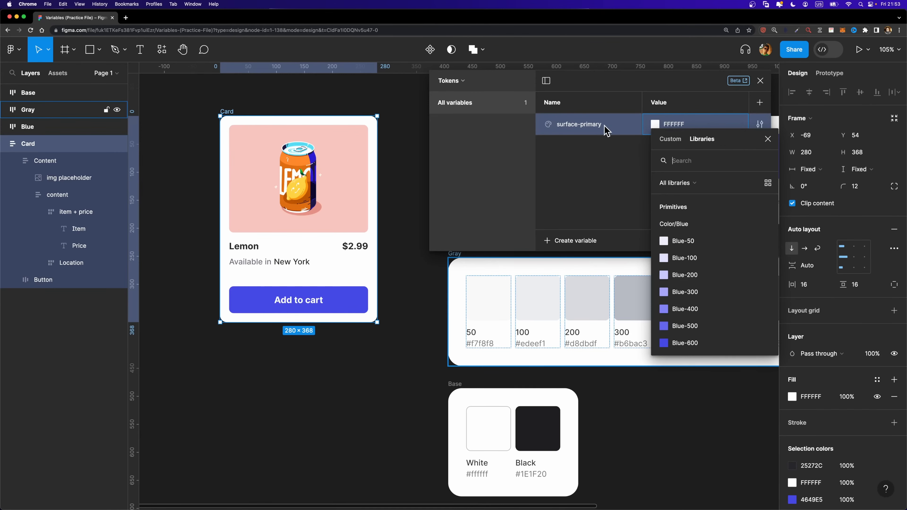
{"action": "scroll", "coordinate": [688, 256], "scroll_direction": "down", "scroll_amount": 10}
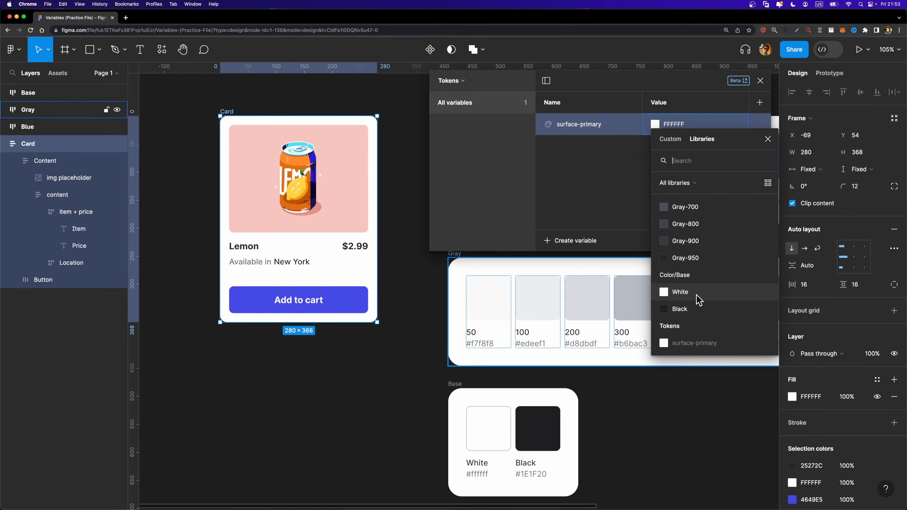
{"action": "left_click", "coordinate": [698, 301]}
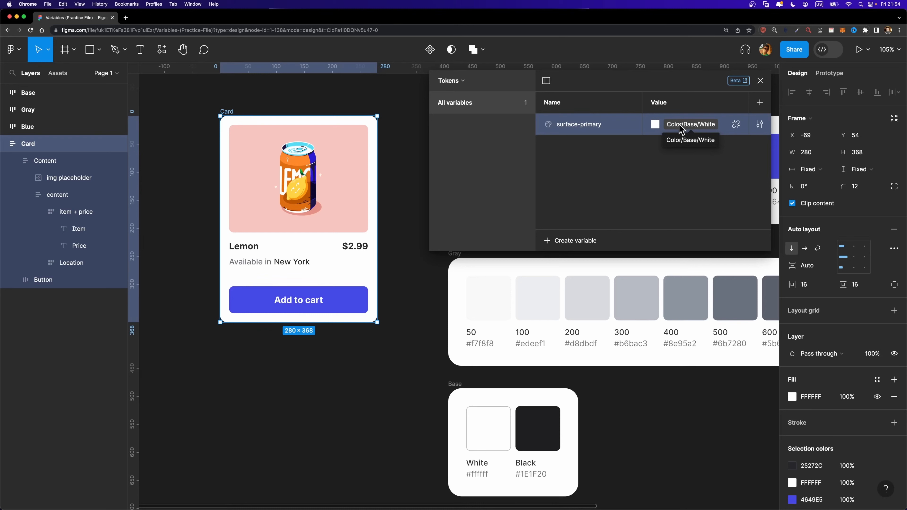
{"action": "left_click", "coordinate": [734, 125]}
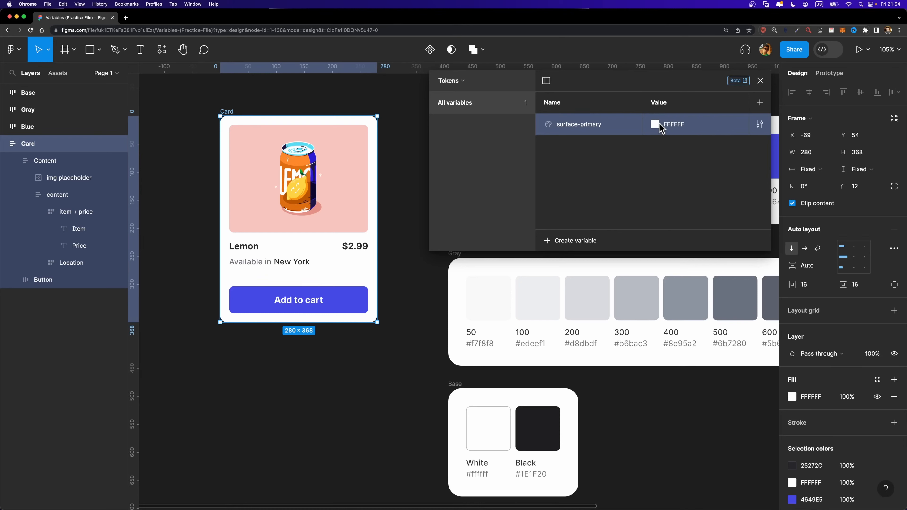
Step: Create an alias for the surface-primary value that references Color/Base/White
{"action": "right_click", "coordinate": [676, 124]}
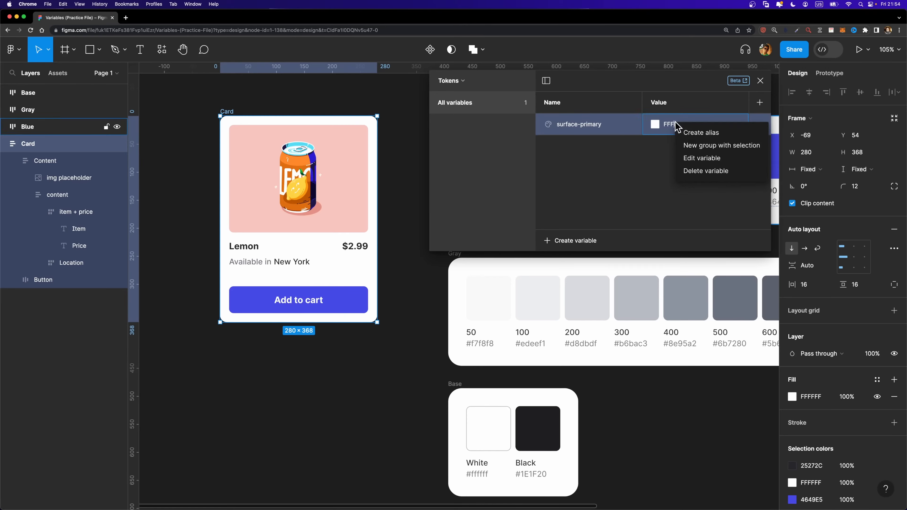
{"action": "left_click", "coordinate": [701, 133]}
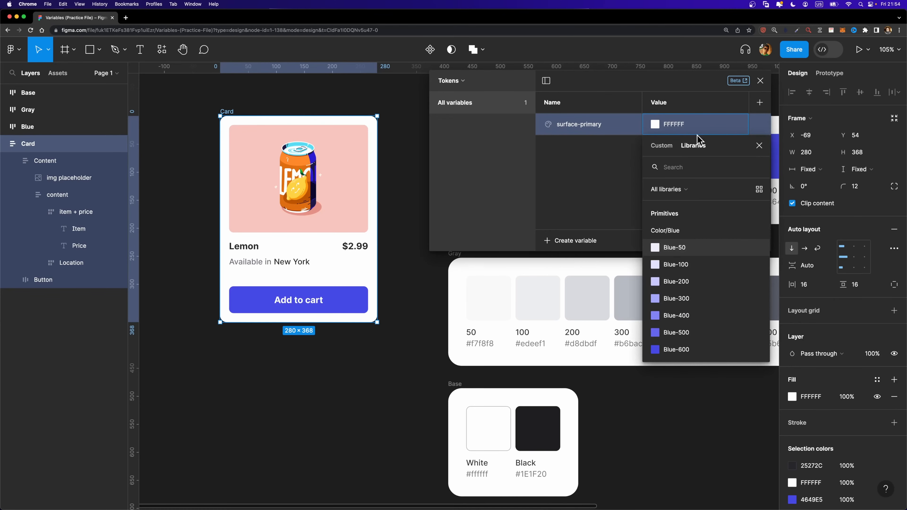
{"action": "scroll", "coordinate": [703, 255], "scroll_direction": "down", "scroll_amount": 10}
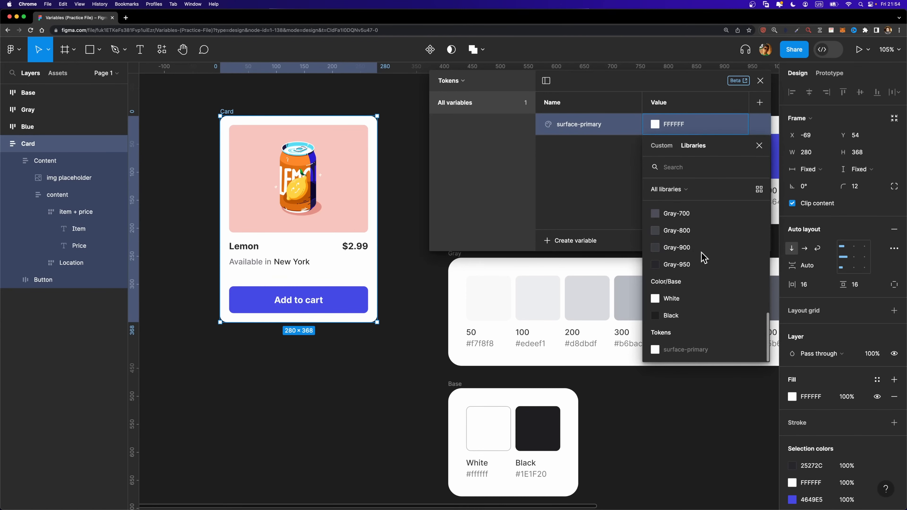
{"action": "left_click", "coordinate": [672, 299]}
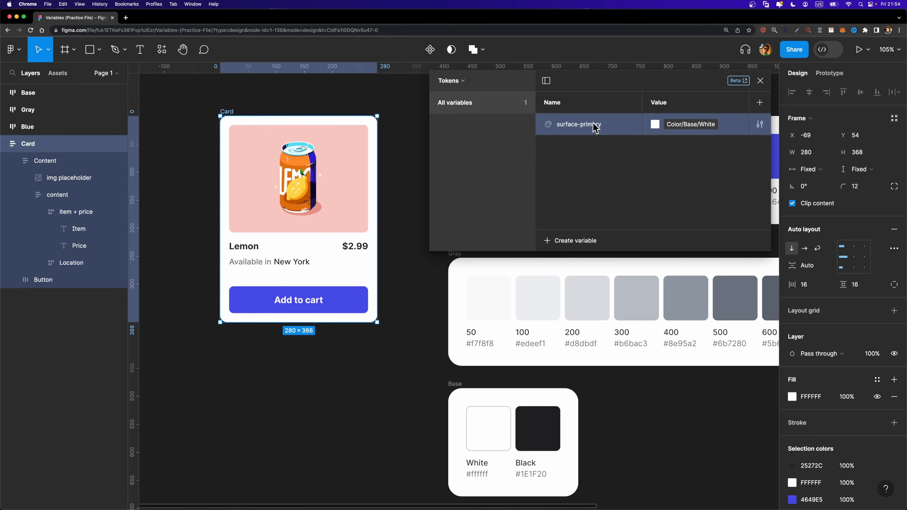
Step: Add a color variable named button-background-primary to the Tokens collection
{"action": "left_click", "coordinate": [562, 240]}
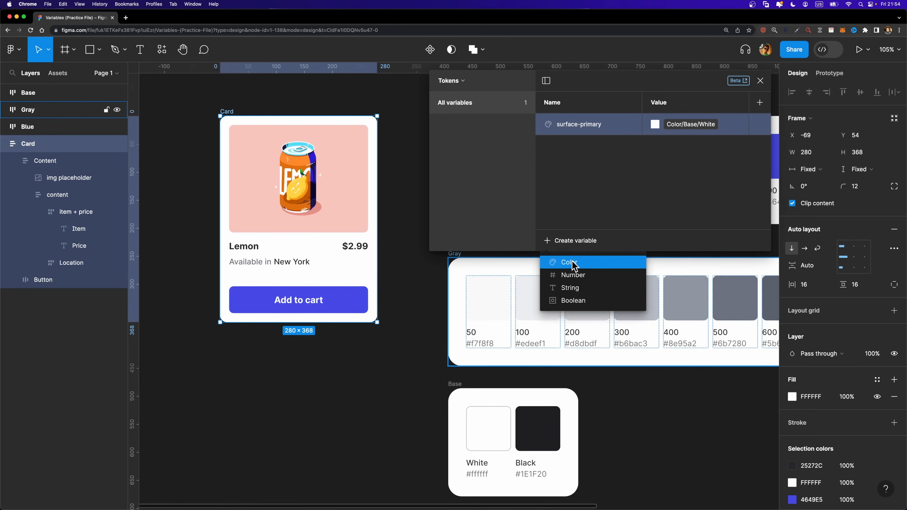
{"action": "left_click", "coordinate": [582, 264]}
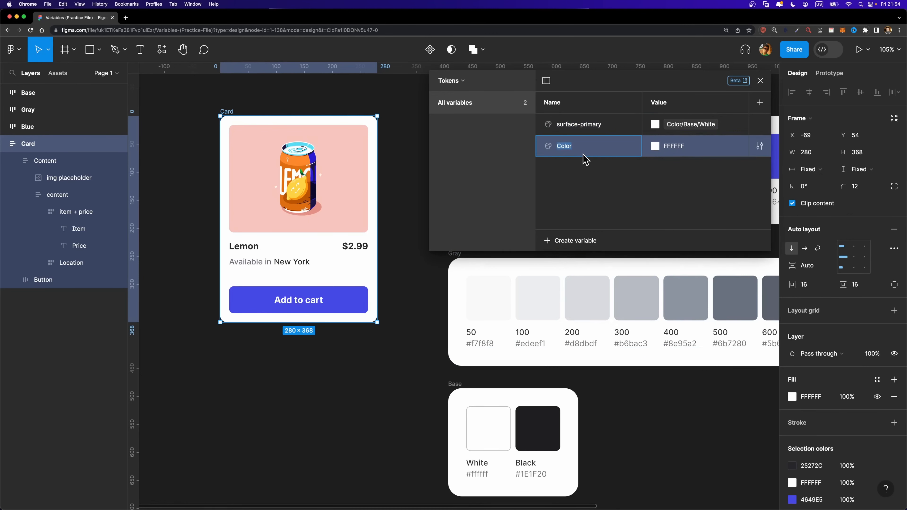
{"action": "key", "text": "BackSpace"}
{"action": "type", "text": "button-background-primary"}
{"action": "key", "text": "Return"}
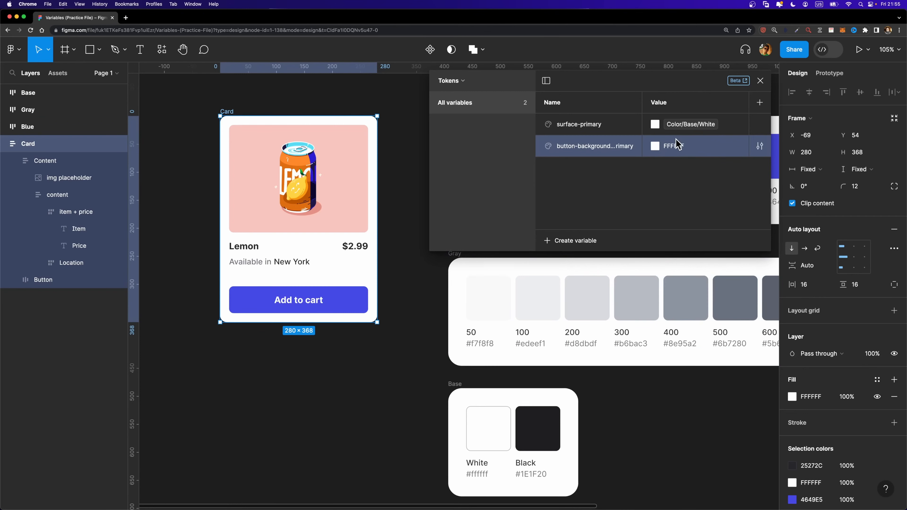
Step: Link the value of button-background-primary to the Color/Blue/Blue-600 primitive
{"action": "left_click", "coordinate": [655, 147]}
{"action": "left_click", "coordinate": [702, 161]}
{"action": "scroll", "coordinate": [699, 293], "scroll_direction": "down", "scroll_amount": 5}
{"action": "scroll", "coordinate": [693, 300], "scroll_direction": "up", "scroll_amount": 8}
{"action": "scroll", "coordinate": [693, 322], "scroll_direction": "down", "scroll_amount": 1}
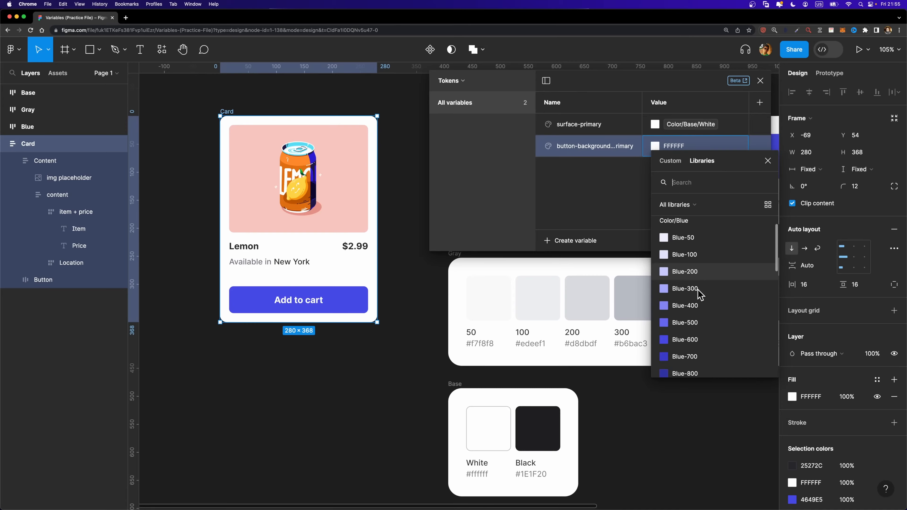
{"action": "left_click", "coordinate": [694, 340]}
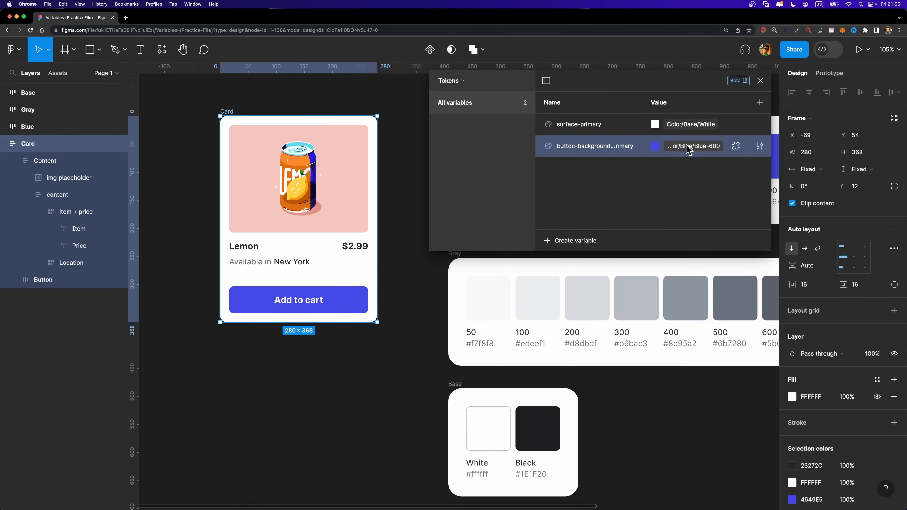
Step: Add a color variable named button-label-primary to the Tokens collection
{"action": "left_click", "coordinate": [573, 241]}
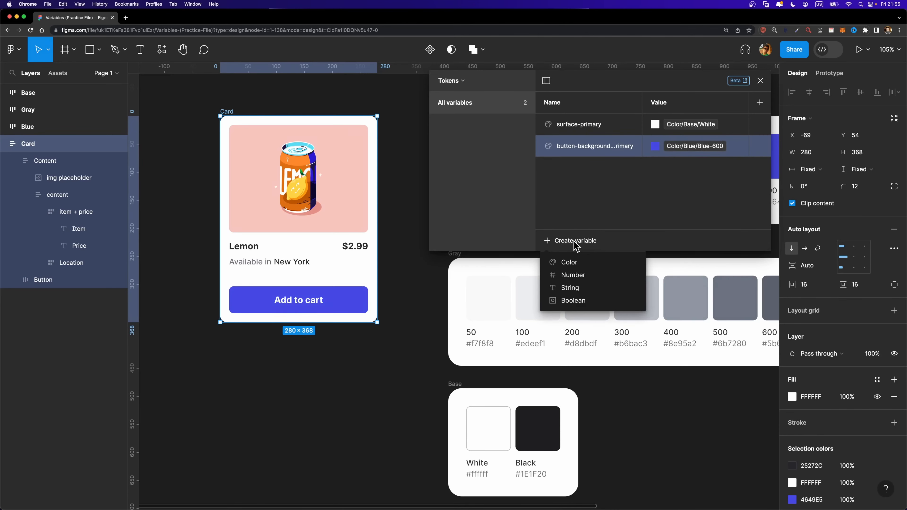
{"action": "left_click", "coordinate": [575, 262]}
{"action": "type", "text": "button-label-"}
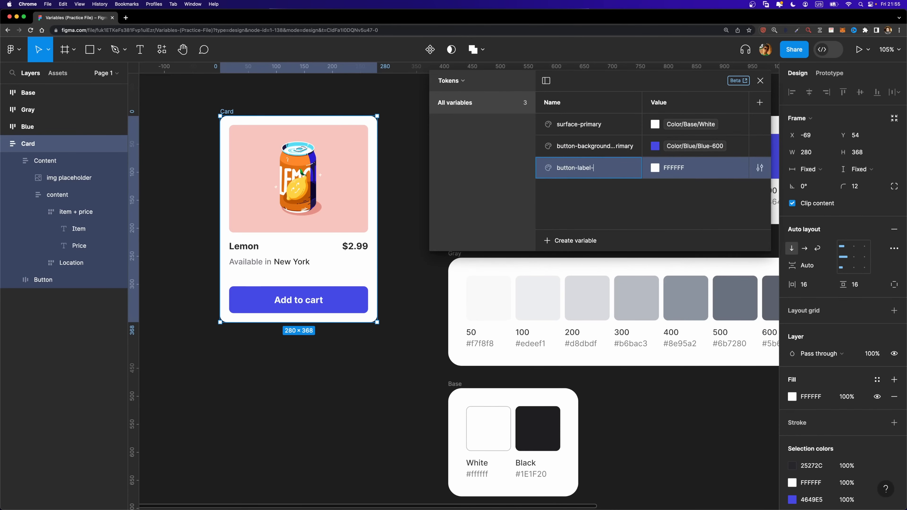
{"action": "key", "text": "Return"}
Step: Link the value of button-label-primary to the Color/Base/White primitive
{"action": "left_click", "coordinate": [656, 168]}
{"action": "left_click", "coordinate": [695, 183]}
{"action": "scroll", "coordinate": [686, 285], "scroll_direction": "down", "scroll_amount": 5}
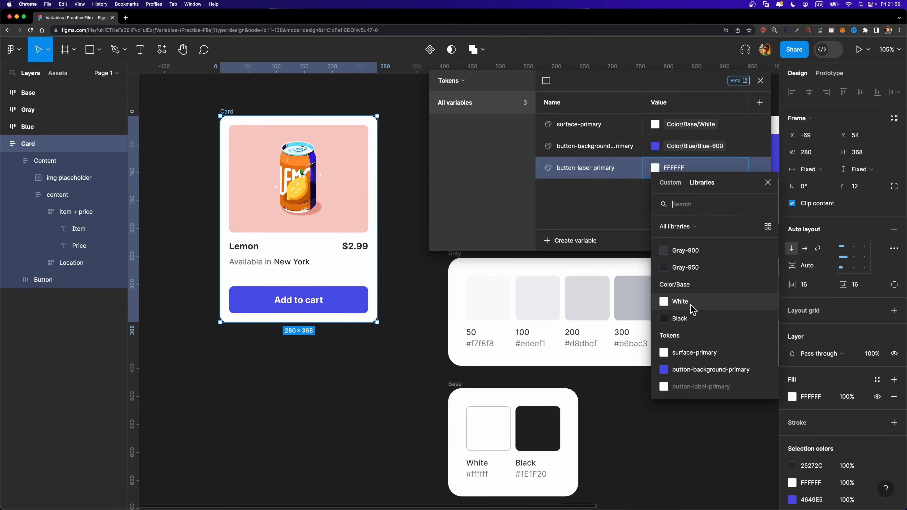
{"action": "left_click", "coordinate": [695, 310]}
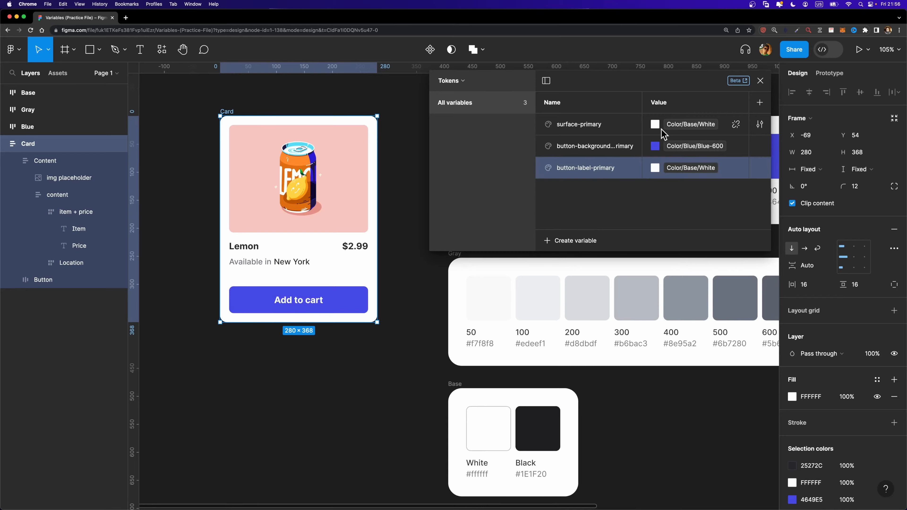
Step: Add a color variable named text-primary to the Tokens collection
{"action": "left_click", "coordinate": [555, 241]}
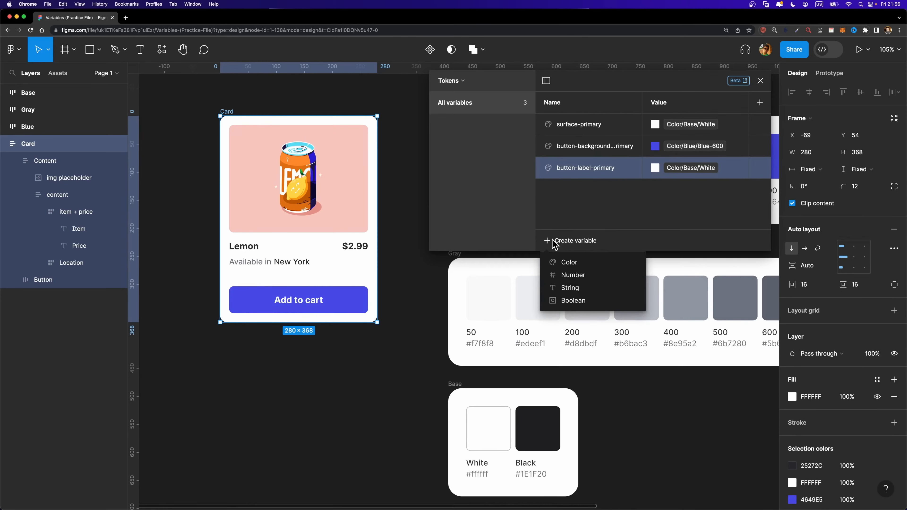
{"action": "left_click", "coordinate": [568, 263]}
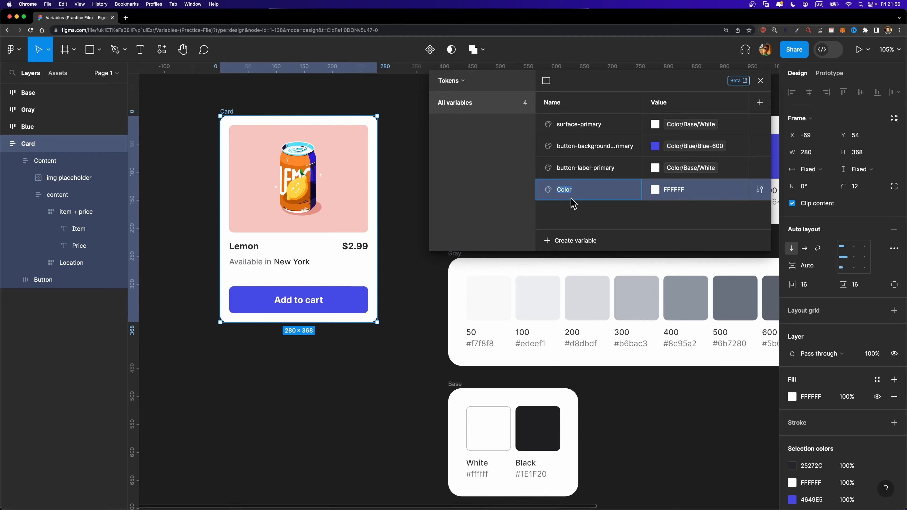
{"action": "type", "text": "text-primary"}
{"action": "key", "text": "Return"}
Step: Link the value of text-primary to the Color/Gray/Gray-950 primitive
{"action": "left_click", "coordinate": [659, 192]}
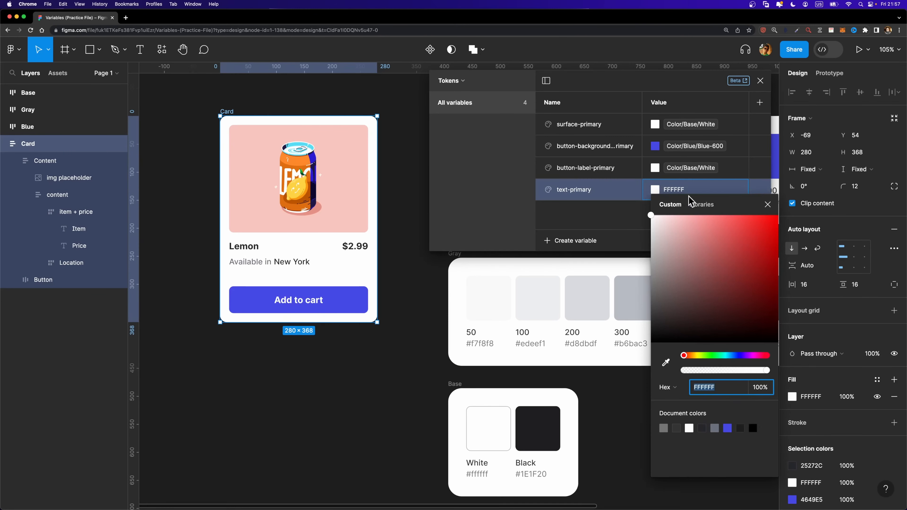
{"action": "left_click", "coordinate": [701, 204]}
{"action": "scroll", "coordinate": [702, 321], "scroll_direction": "down", "scroll_amount": 10}
{"action": "scroll", "coordinate": [702, 343], "scroll_direction": "up", "scroll_amount": 2}
{"action": "left_click", "coordinate": [701, 316]}
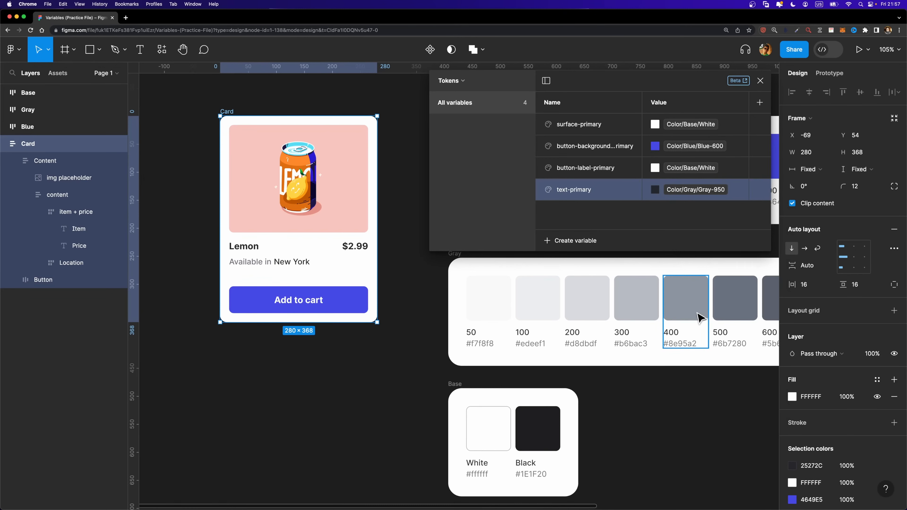
Step: Check the gray 950 swatch on the canvas and add a color variable named text-secondary to the Tokens collection
{"action": "scroll", "coordinate": [699, 315], "scroll_direction": "right", "scroll_amount": 8}
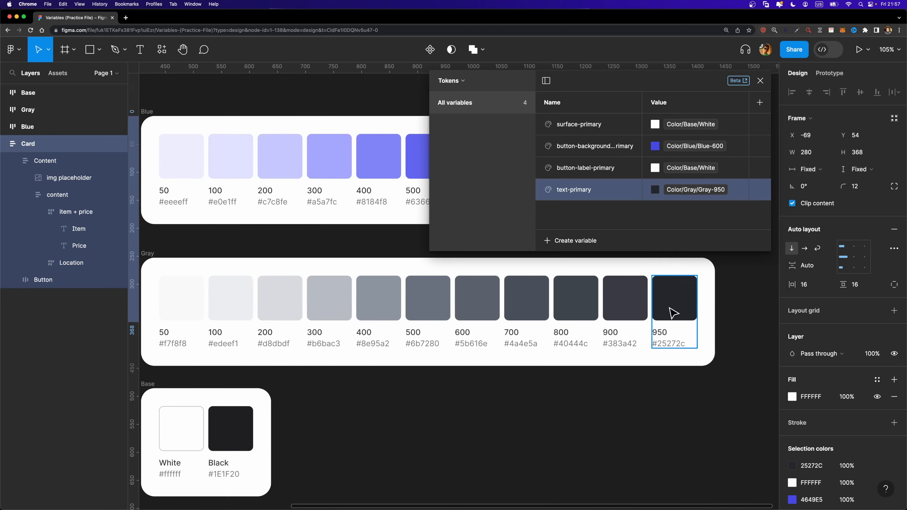
{"action": "scroll", "coordinate": [697, 314], "scroll_direction": "left", "scroll_amount": 10}
{"action": "scroll", "coordinate": [670, 312], "scroll_direction": "right", "scroll_amount": 2}
{"action": "scroll", "coordinate": [670, 312], "scroll_direction": "up", "scroll_amount": 1}
{"action": "left_click", "coordinate": [557, 240]}
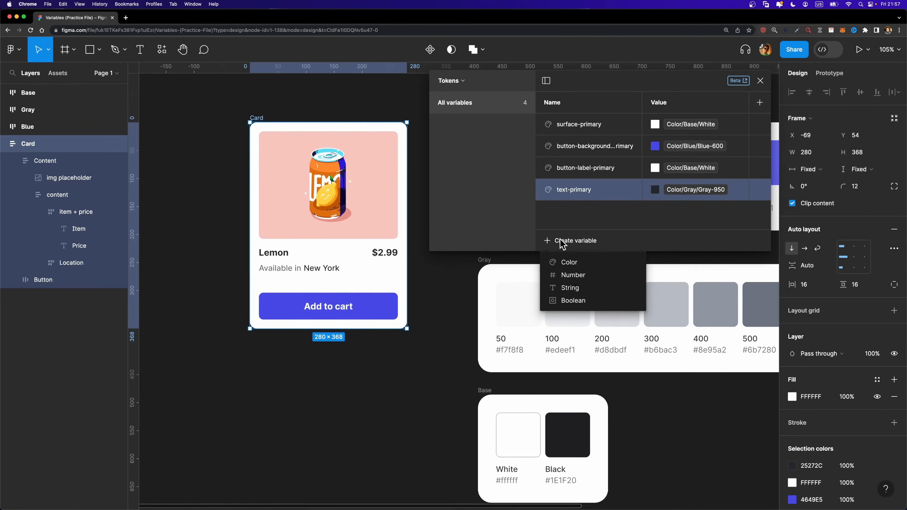
{"action": "left_click", "coordinate": [567, 262]}
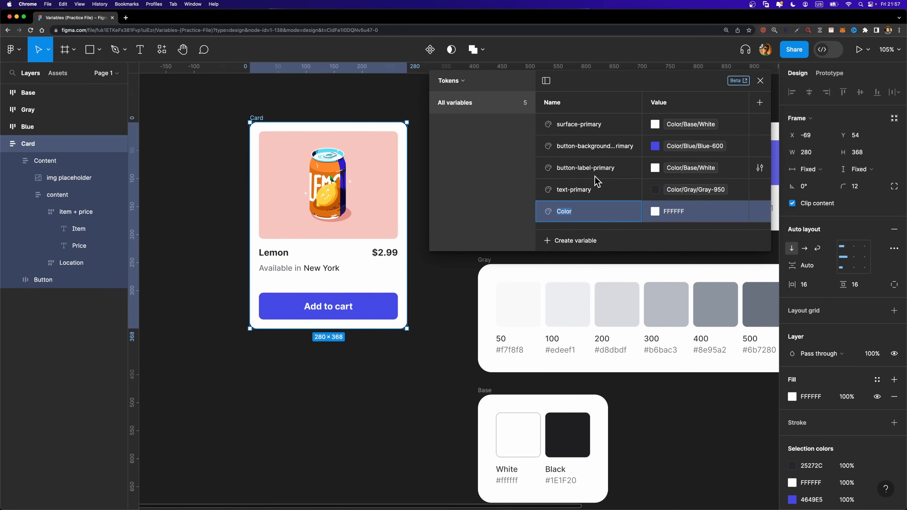
{"action": "type", "text": "text-secondary"}
Step: Link the value of text-secondary to the Color/Gray/Gray-500 primitive
{"action": "left_click", "coordinate": [657, 212]}
{"action": "left_click", "coordinate": [702, 226]}
{"action": "scroll", "coordinate": [702, 348], "scroll_direction": "down", "scroll_amount": 10}
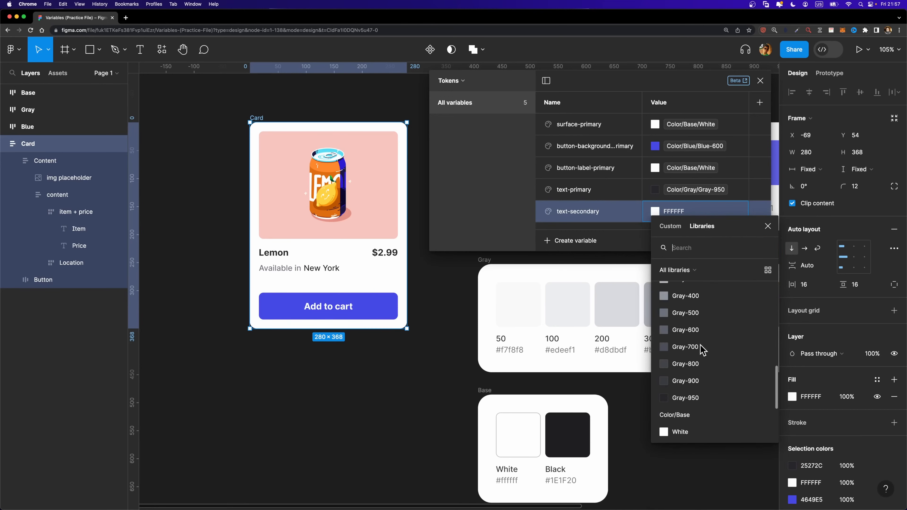
{"action": "left_click", "coordinate": [695, 313]}
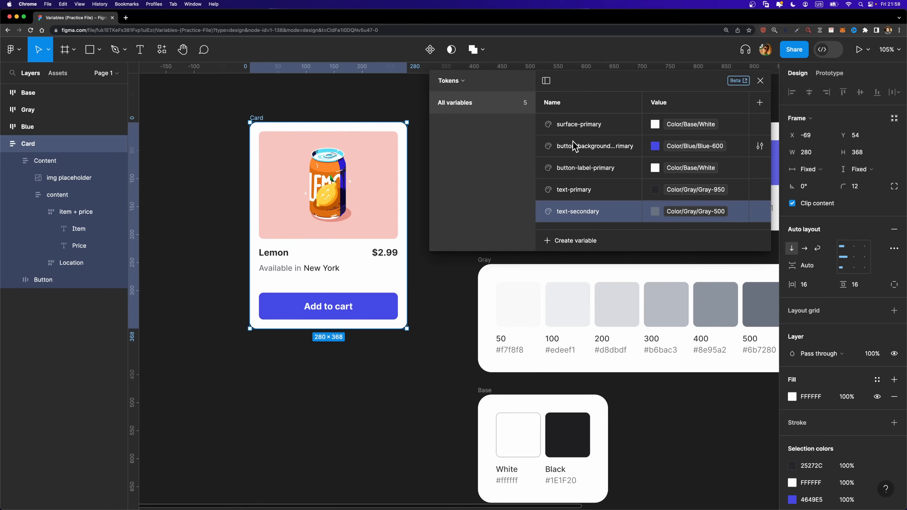
Step: Group all five color variables, from surface-primary to text-secondary, into a new group named Color
{"action": "left_click", "coordinate": [581, 131], "text": "shift"}
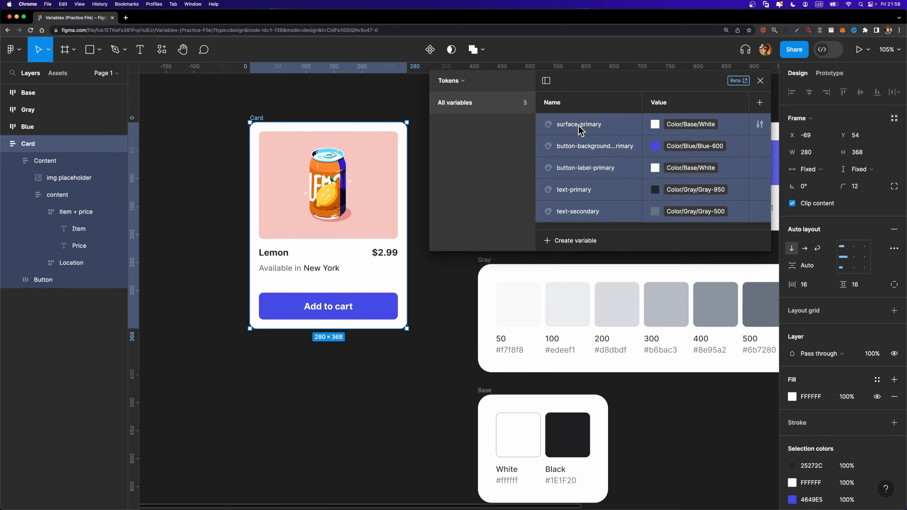
{"action": "right_click", "coordinate": [578, 126]}
{"action": "left_click", "coordinate": [590, 137]}
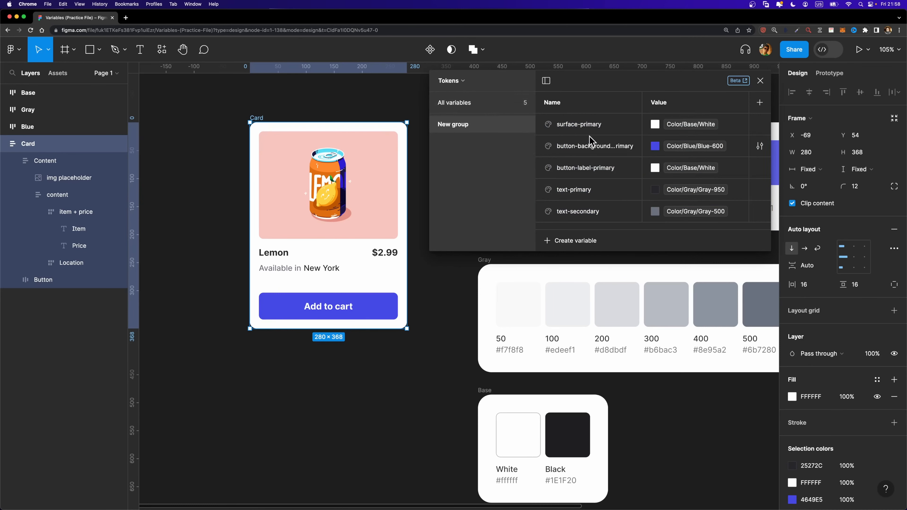
{"action": "type", "text": "Co"}
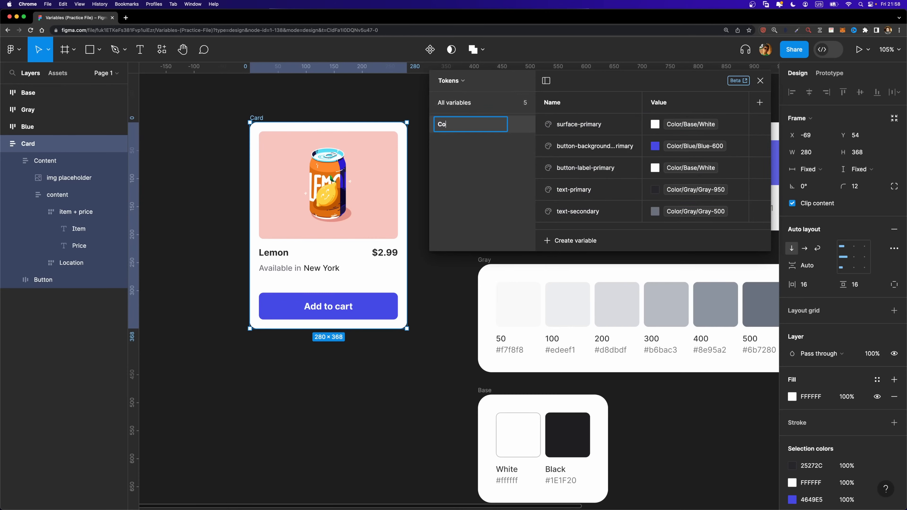
{"action": "type", "text": "lor"}
{"action": "key", "text": "Return"}
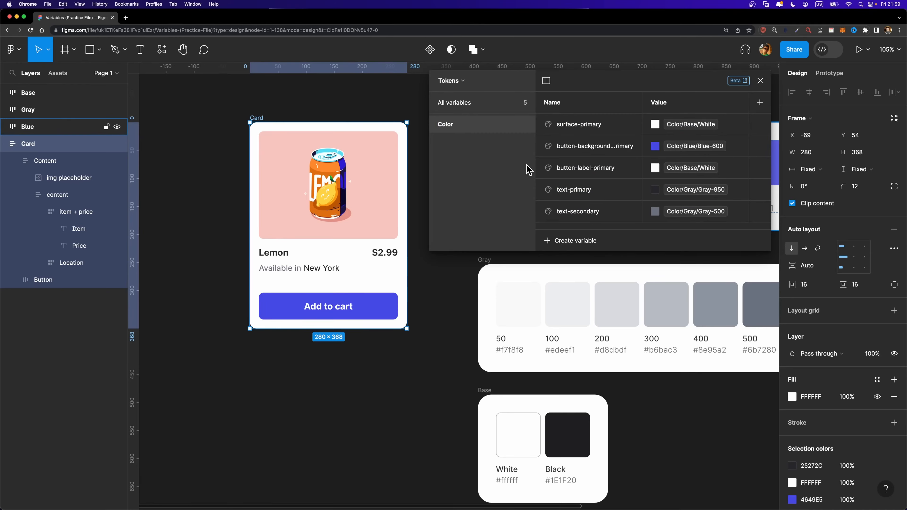
Step: Add a number variable named spacing-none outside the Color group and link its value to the Spacing/0 primitive
{"action": "left_click", "coordinate": [468, 103]}
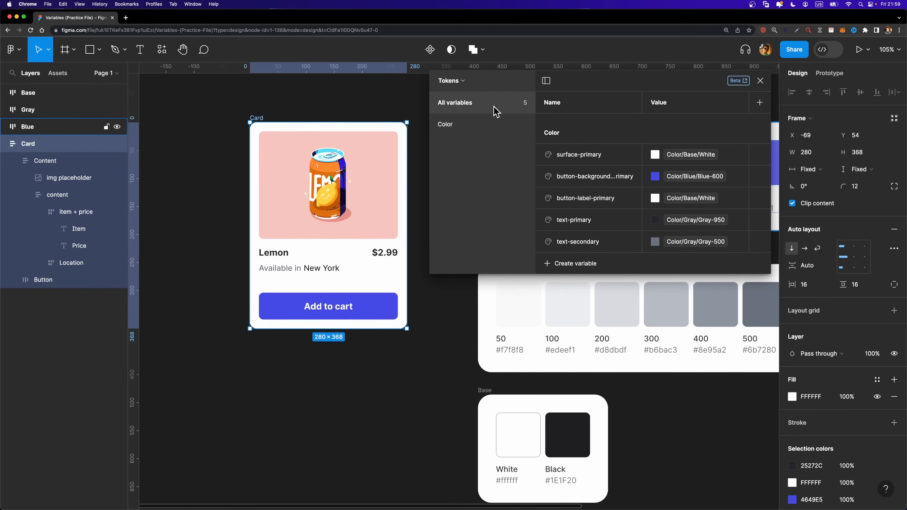
{"action": "left_click", "coordinate": [558, 268]}
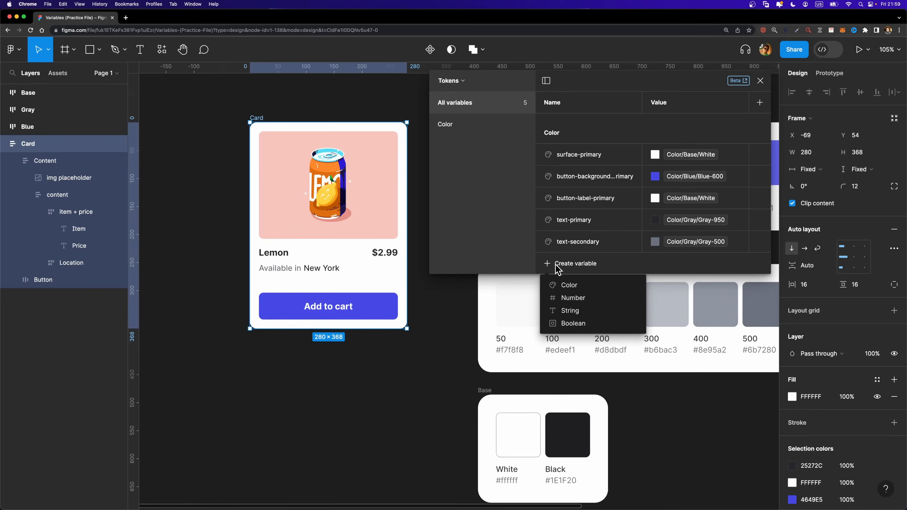
{"action": "left_click", "coordinate": [571, 299]}
{"action": "type", "text": "spacing-none"}
{"action": "key", "text": "Return"}
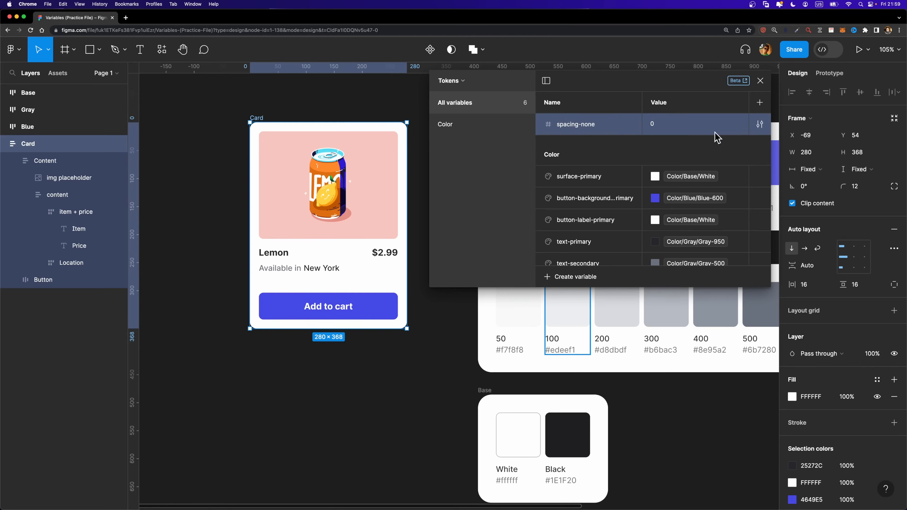
{"action": "left_click", "coordinate": [739, 124]}
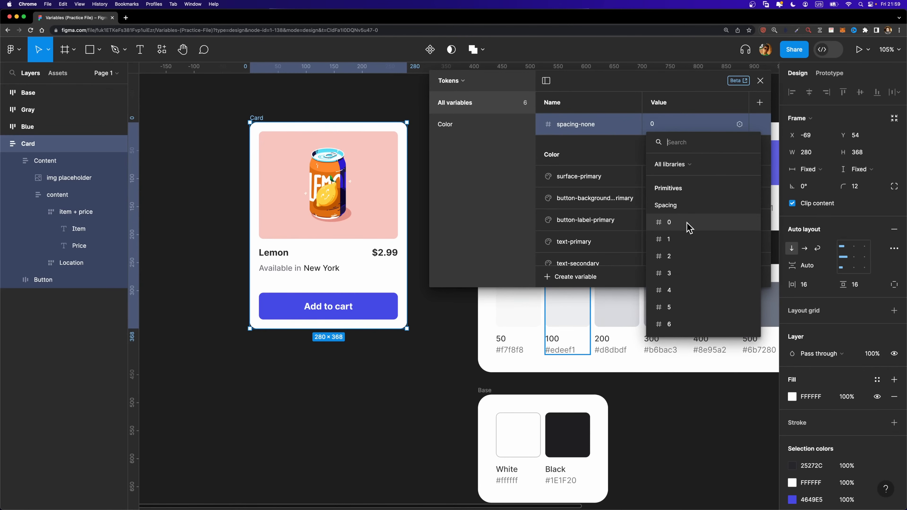
{"action": "scroll", "coordinate": [687, 226], "scroll_direction": "down", "scroll_amount": 1}
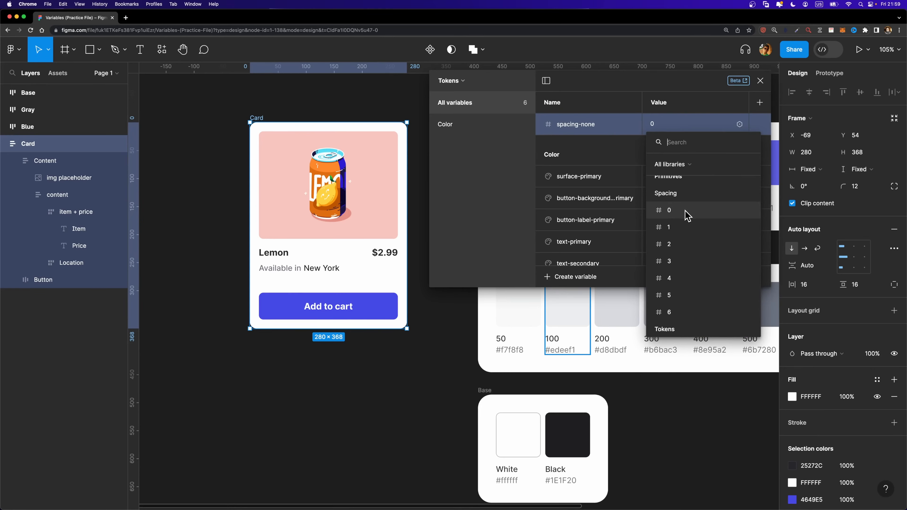
{"action": "left_click", "coordinate": [688, 214]}
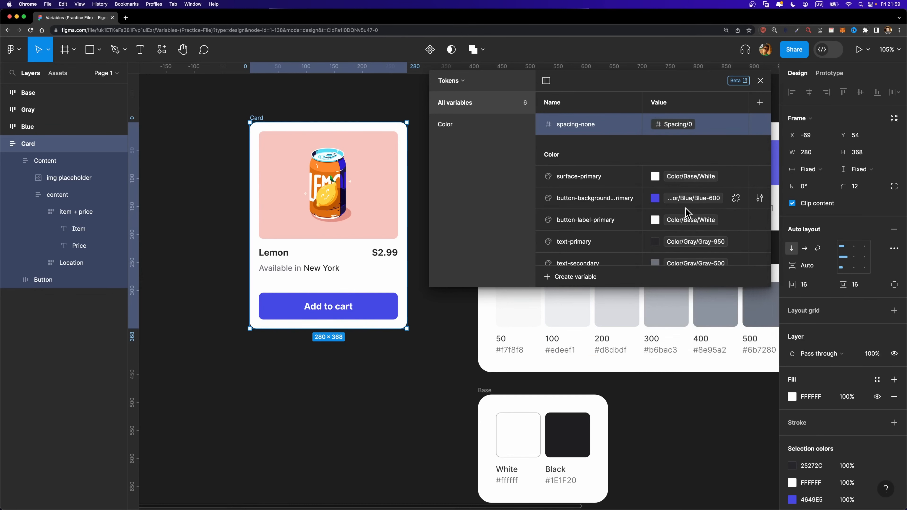
Step: Add a number variable named spacing-xxs and link its value to the Spacing/1 primitive
{"action": "left_click", "coordinate": [575, 278]}
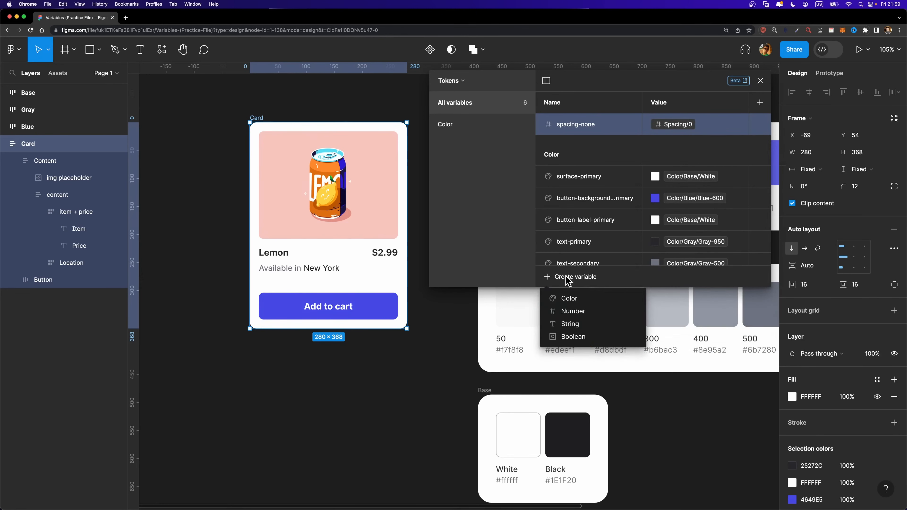
{"action": "left_click", "coordinate": [573, 311]}
{"action": "type", "text": "spa"}
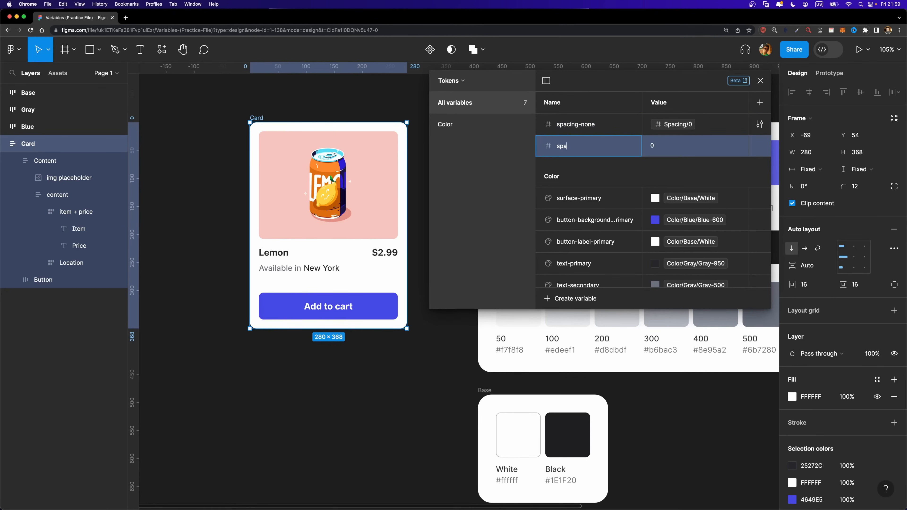
{"action": "type", "text": "cing-xxs"}
{"action": "key", "text": "Return"}
{"action": "left_click", "coordinate": [740, 146]}
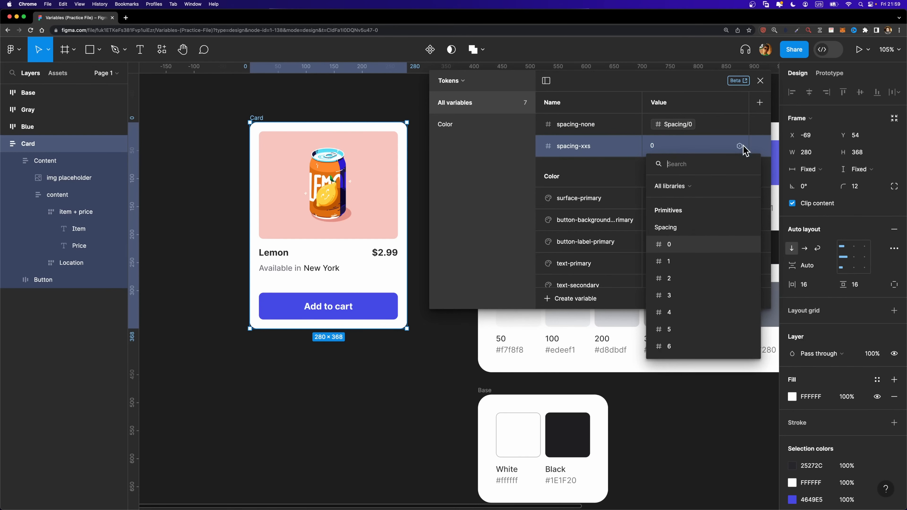
{"action": "left_click", "coordinate": [689, 265]}
Step: Add a number variable named spacing-xs and link its value to the Spacing/2 primitive
{"action": "left_click", "coordinate": [559, 299]}
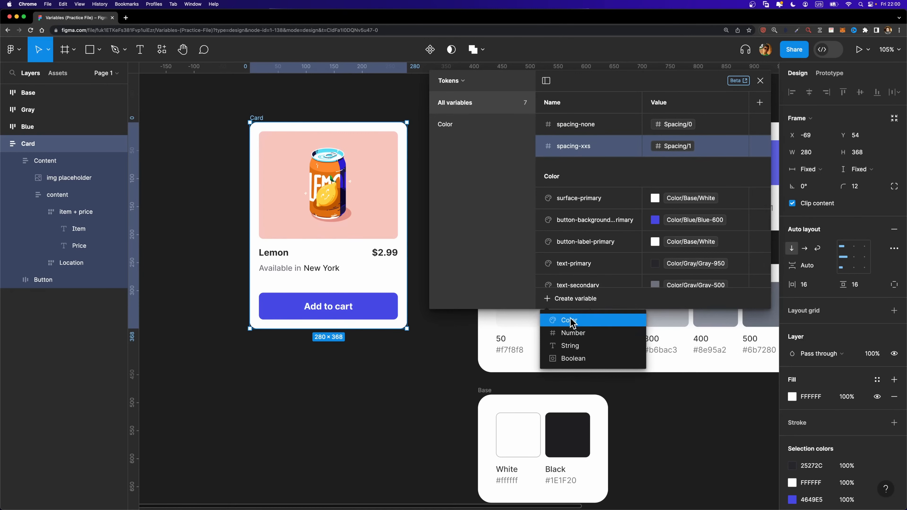
{"action": "left_click", "coordinate": [573, 333]}
{"action": "type", "text": "spacing-xs"}
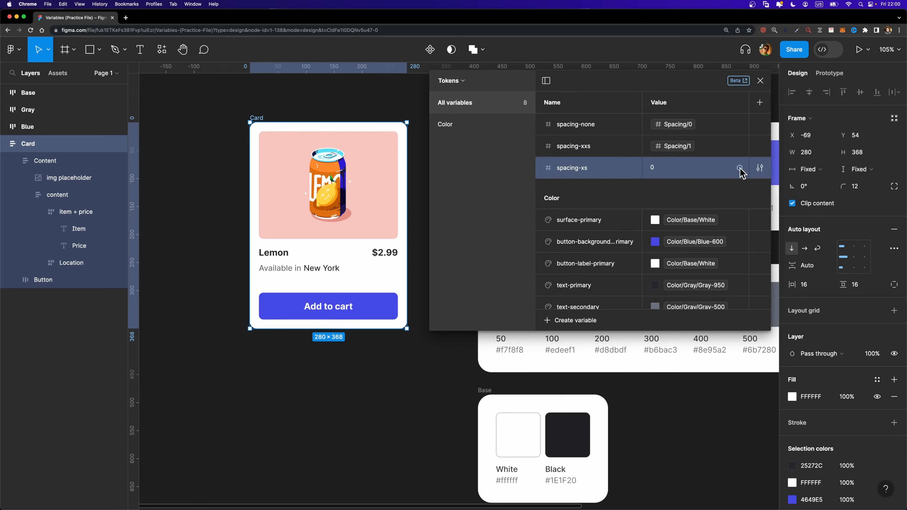
{"action": "left_click", "coordinate": [756, 167]}
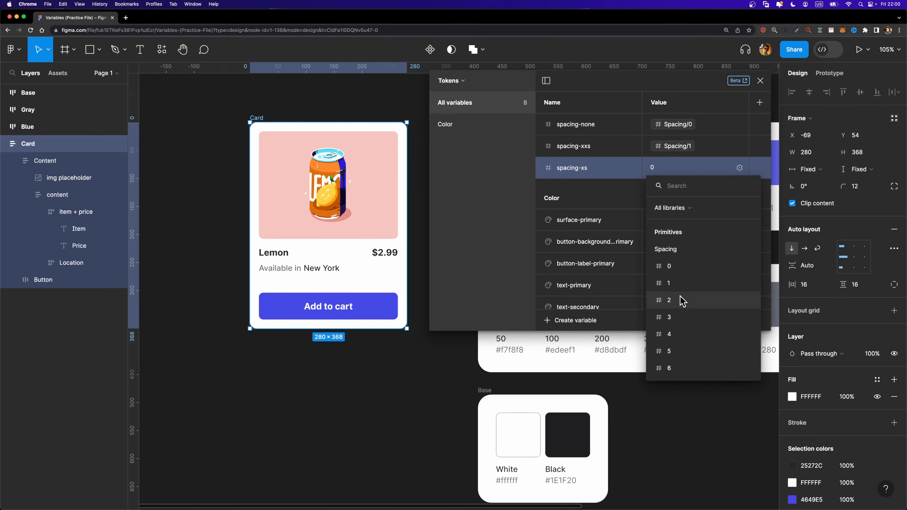
{"action": "left_click", "coordinate": [669, 301]}
Step: Add a number variable named spacing-sm and link its value to the Spacing/3 primitive
{"action": "left_click", "coordinate": [576, 320]}
{"action": "left_click", "coordinate": [577, 357]}
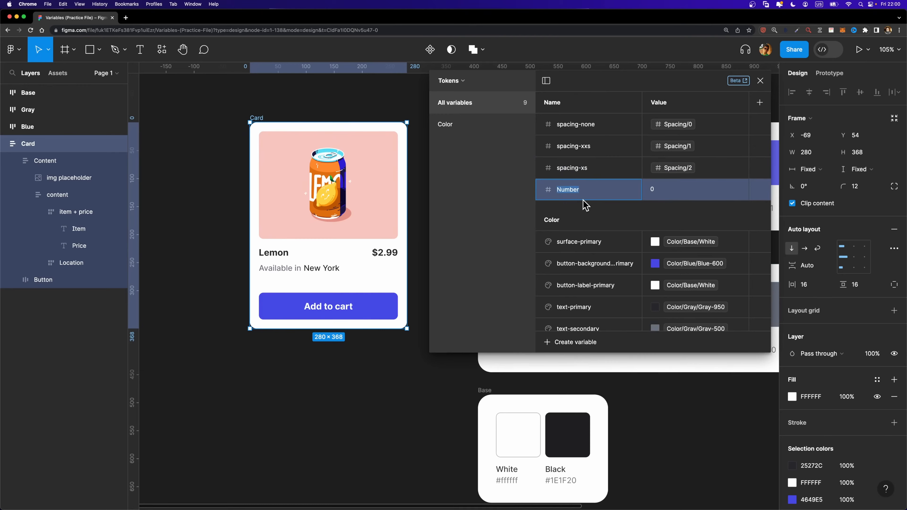
{"action": "type", "text": "spacing-sm"}
{"action": "key", "text": "Return"}
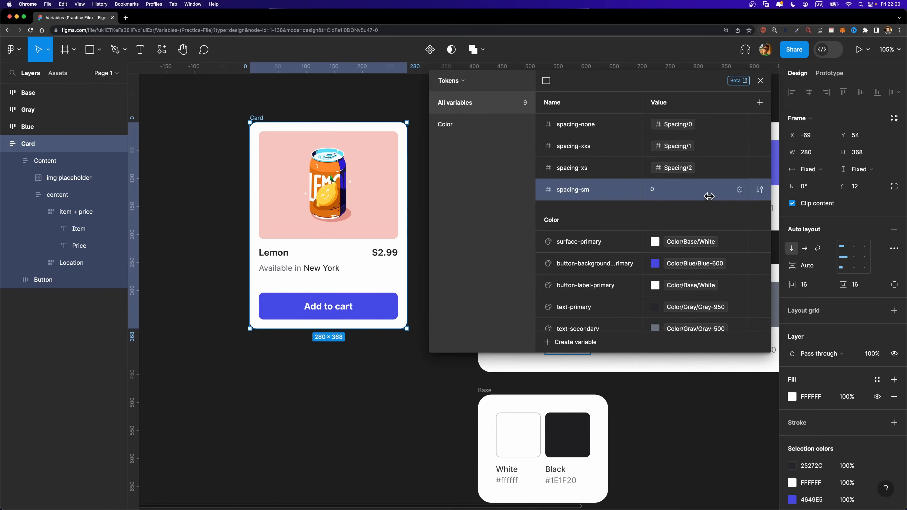
{"action": "left_click", "coordinate": [739, 190]}
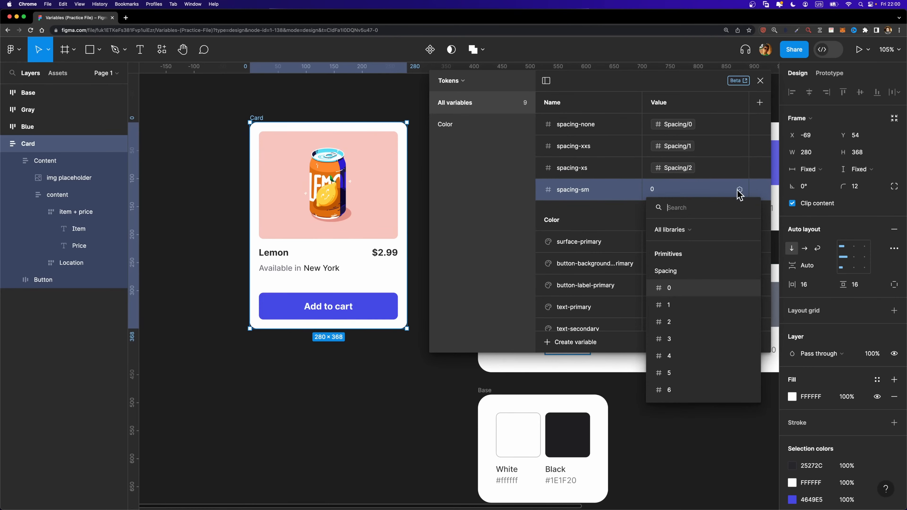
{"action": "left_click", "coordinate": [671, 339]}
Step: Add a number variable named spacing-md and link its value to the Spacing/4 primitive
{"action": "left_click", "coordinate": [576, 343]}
{"action": "left_click", "coordinate": [573, 376]}
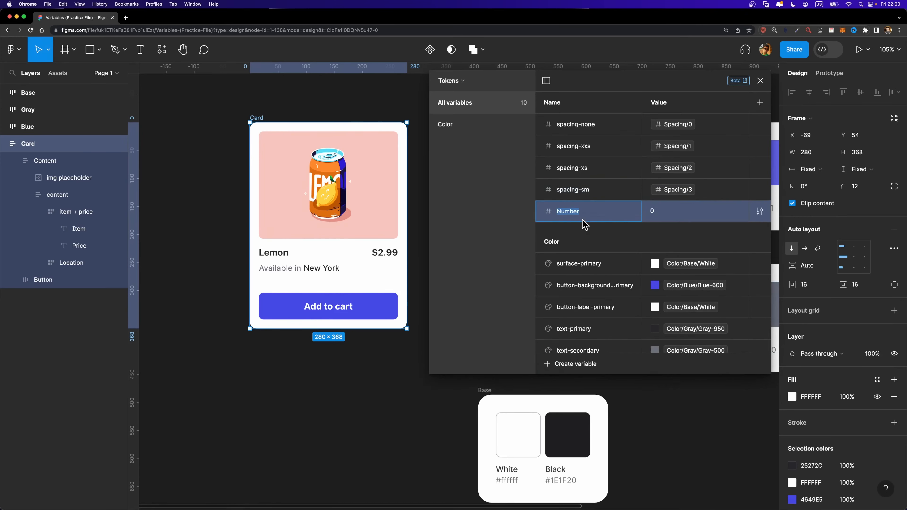
{"action": "type", "text": "spacing-md"}
{"action": "left_click", "coordinate": [739, 212]}
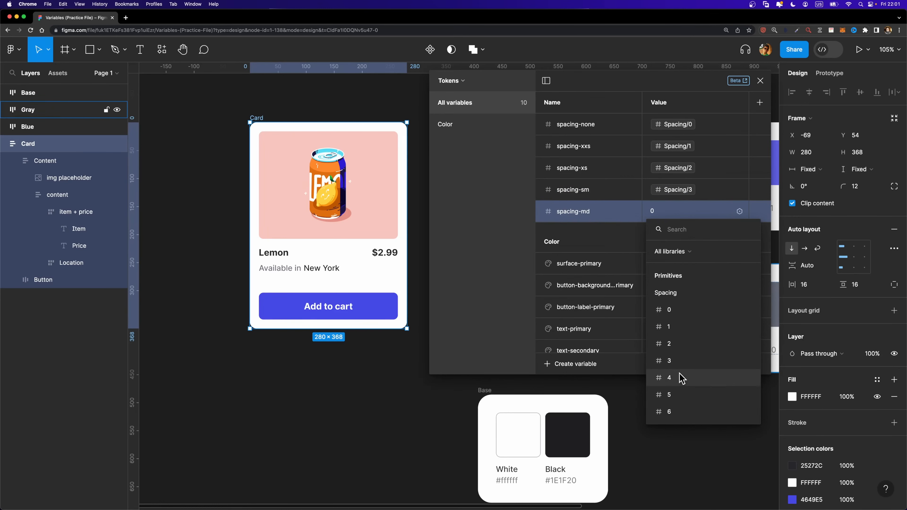
{"action": "left_click", "coordinate": [669, 377]}
Step: Add a number variable named spacing-lg and link its value to the Spacing/5 primitive
{"action": "left_click", "coordinate": [571, 364]}
{"action": "left_click", "coordinate": [574, 376]}
{"action": "type", "text": "spacing-lg"}
{"action": "left_click", "coordinate": [740, 233]}
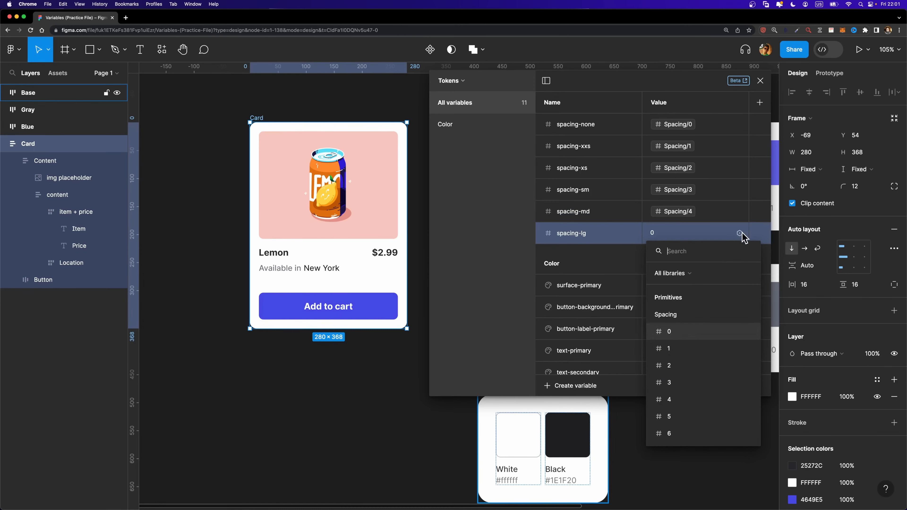
{"action": "left_click", "coordinate": [672, 416]}
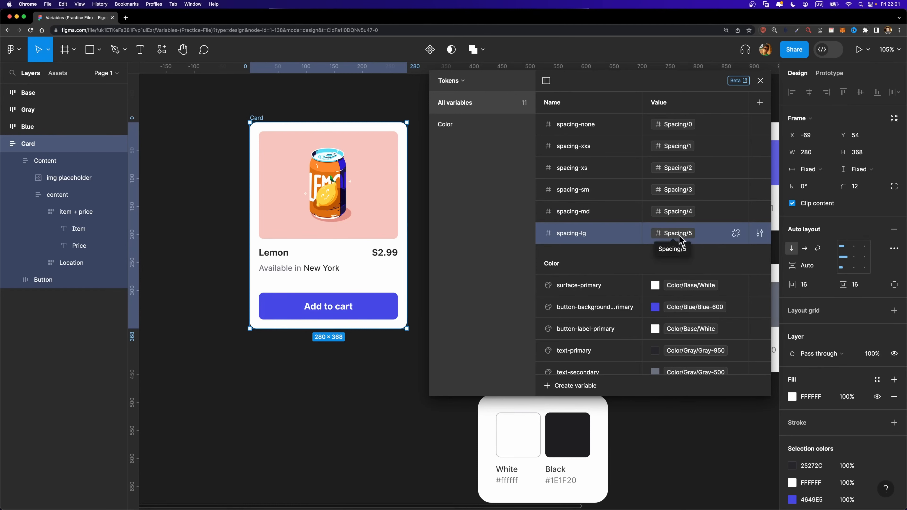
{"action": "left_click", "coordinate": [688, 237]}
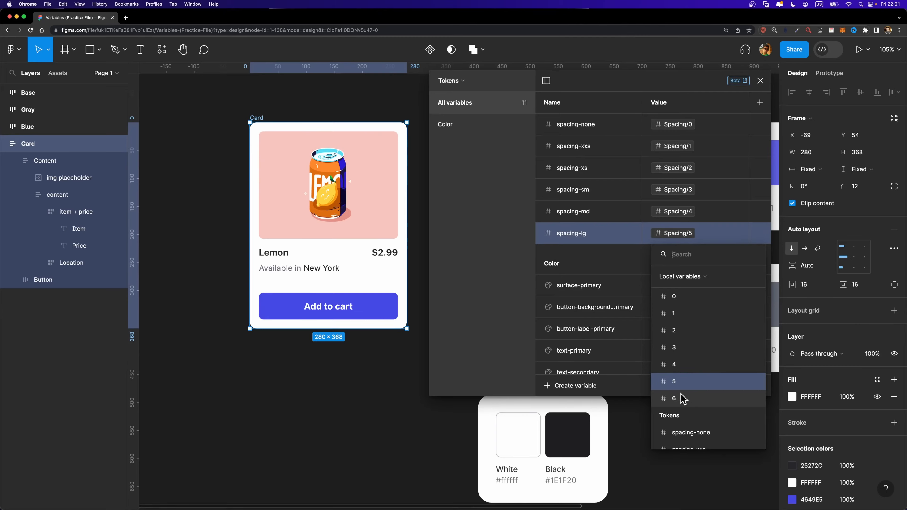
{"action": "left_click", "coordinate": [654, 238]}
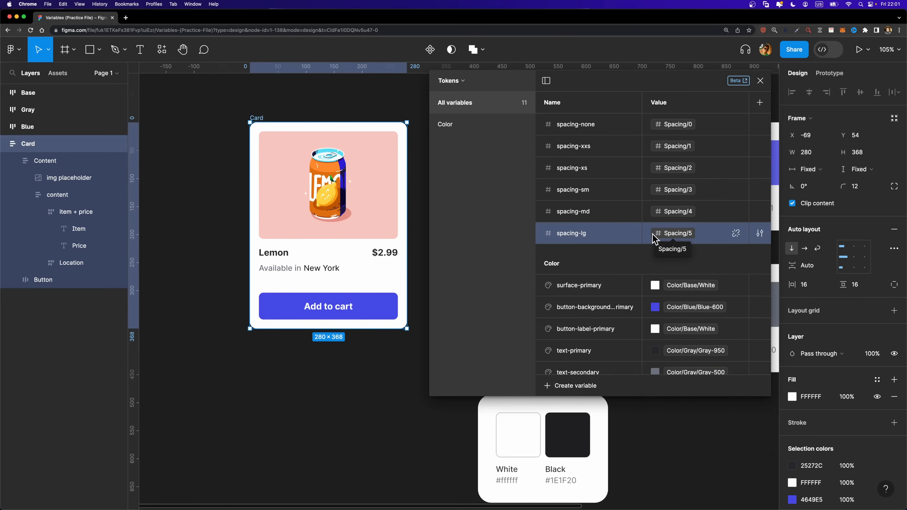
Step: Add a number variable named spacing-xl and link its value to the Spacing/6 primitive
{"action": "left_click", "coordinate": [557, 389]}
{"action": "left_click", "coordinate": [571, 421]}
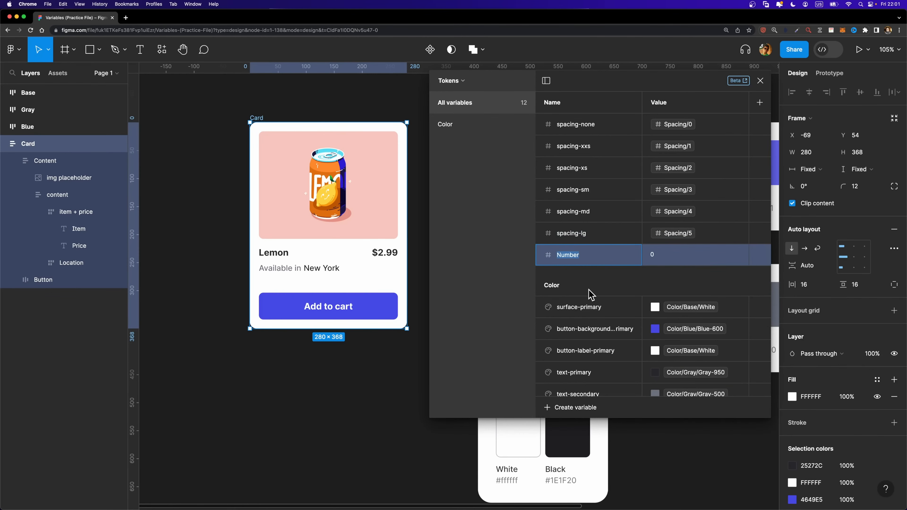
{"action": "type", "text": "spacing-xl"}
{"action": "left_click", "coordinate": [739, 255]}
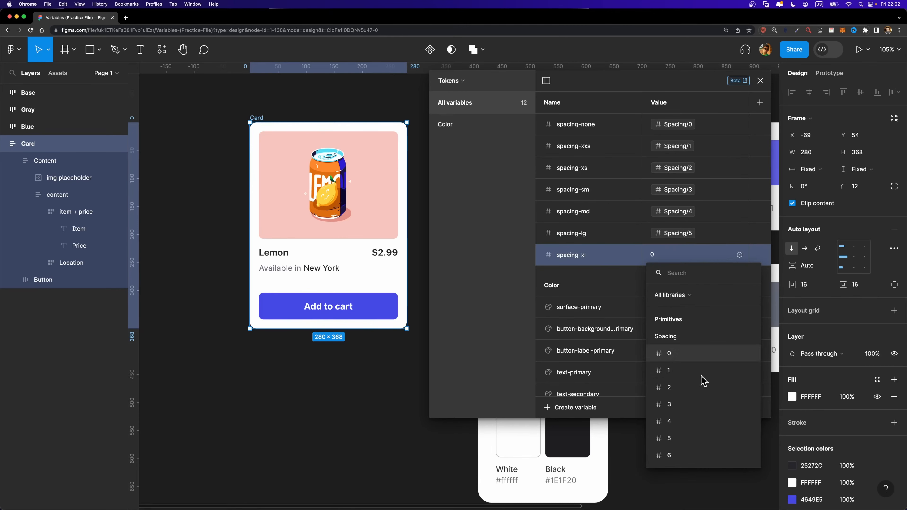
{"action": "scroll", "coordinate": [679, 425], "scroll_direction": "down", "scroll_amount": 2}
{"action": "left_click", "coordinate": [675, 422]}
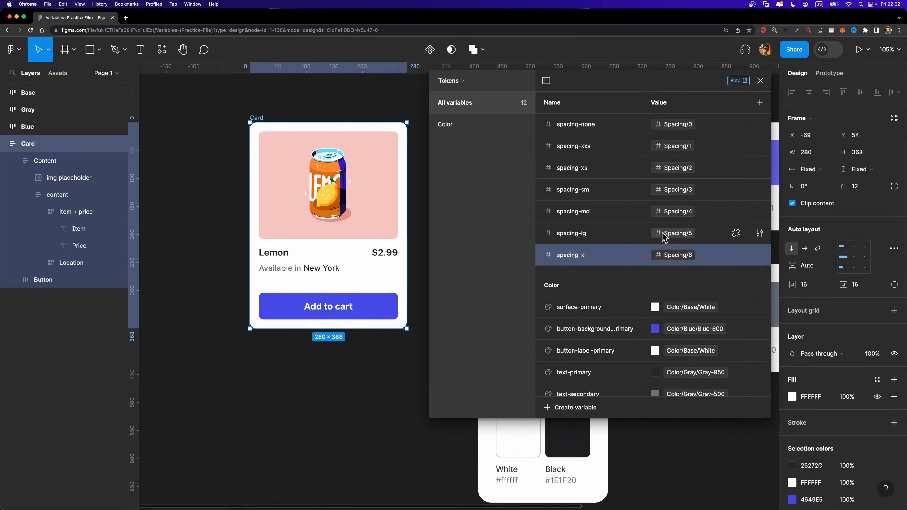
Step: Group the variables from spacing-none to spacing-xl into a new group named Spacing System
{"action": "left_click", "coordinate": [593, 129], "text": "shift"}
{"action": "right_click", "coordinate": [593, 130]}
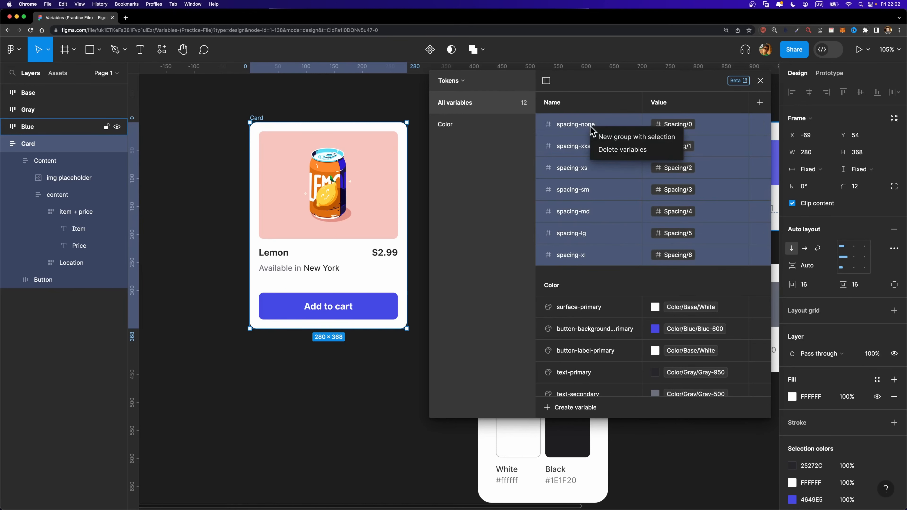
{"action": "left_click", "coordinate": [603, 138]}
{"action": "double_click", "coordinate": [452, 142]}
{"action": "type", "text": "S"}
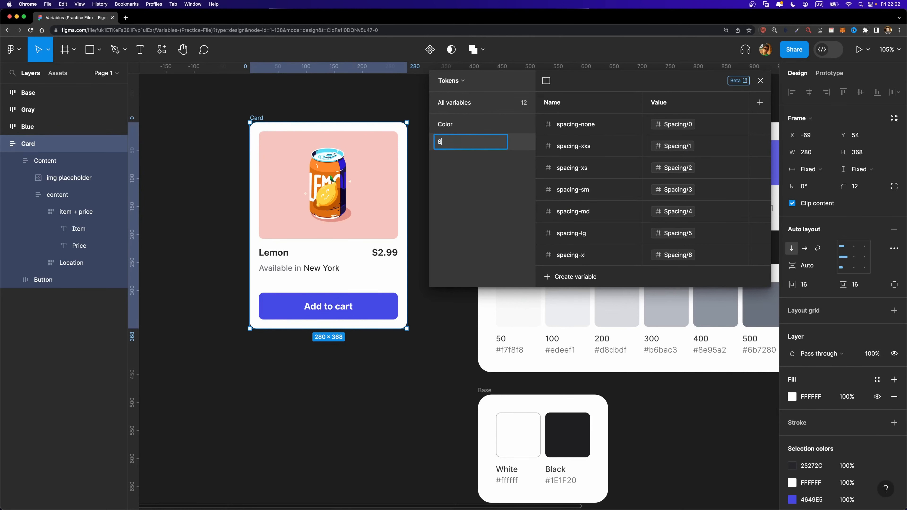
{"action": "type", "text": "pacing System"}
{"action": "key", "text": "Return"}
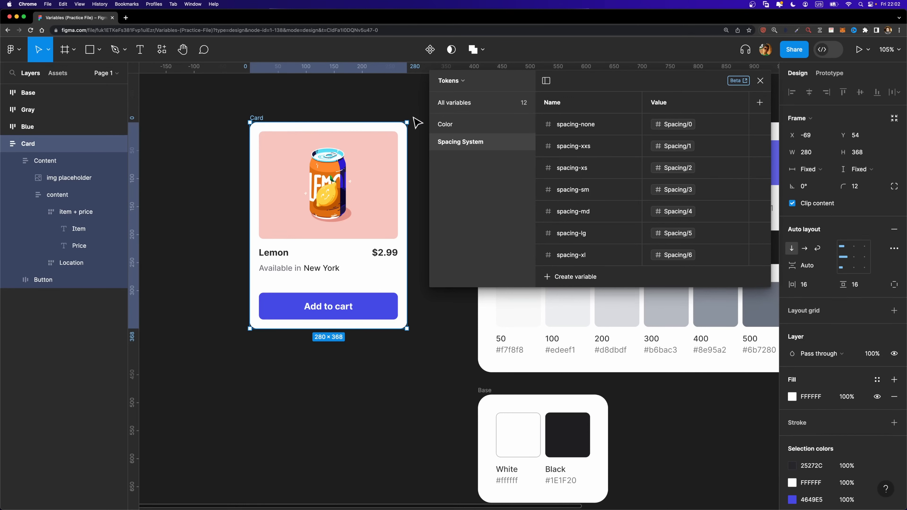
Step: Close the variables window and select the Content frame inside the Card
{"action": "left_click", "coordinate": [761, 80]}
{"action": "scroll", "coordinate": [296, 118], "scroll_direction": "left", "scroll_amount": 2}
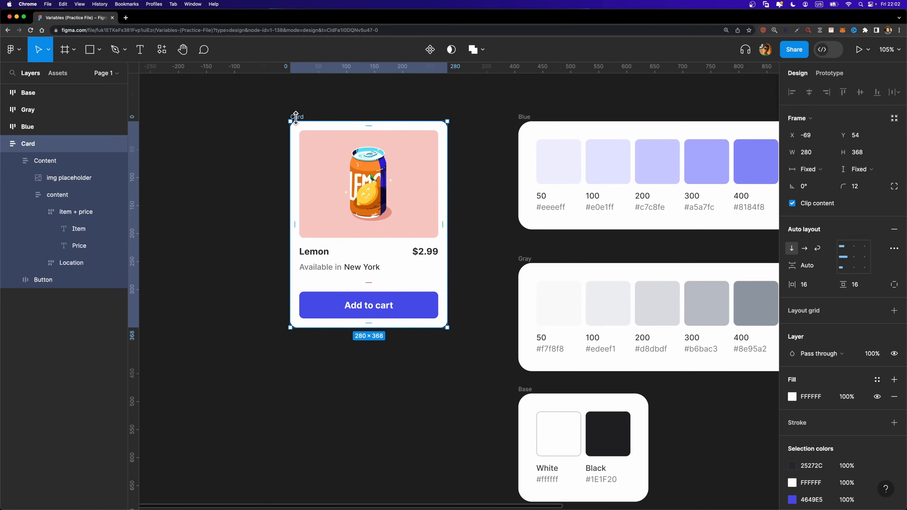
{"action": "left_click", "coordinate": [15, 164]}
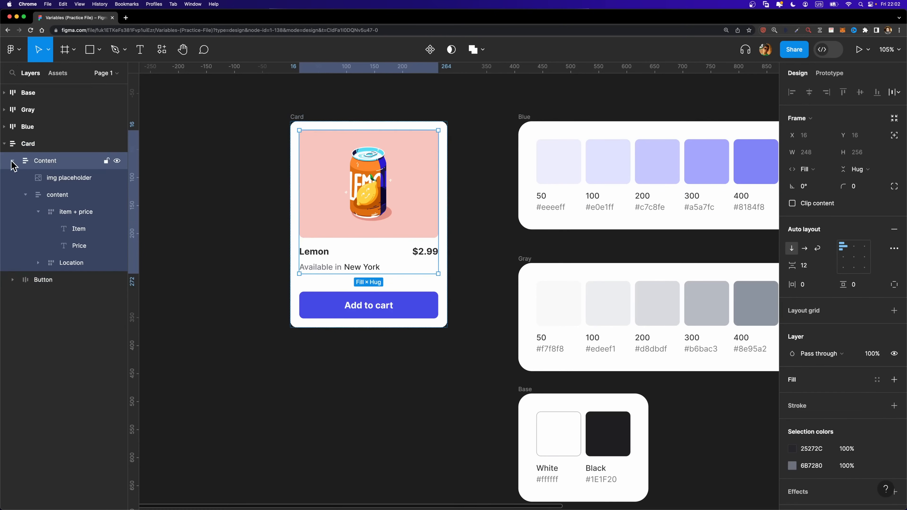
Step: Apply the surface-primary color token to the fill of the Card frame
{"action": "left_click", "coordinate": [12, 161]}
{"action": "left_click", "coordinate": [31, 145]}
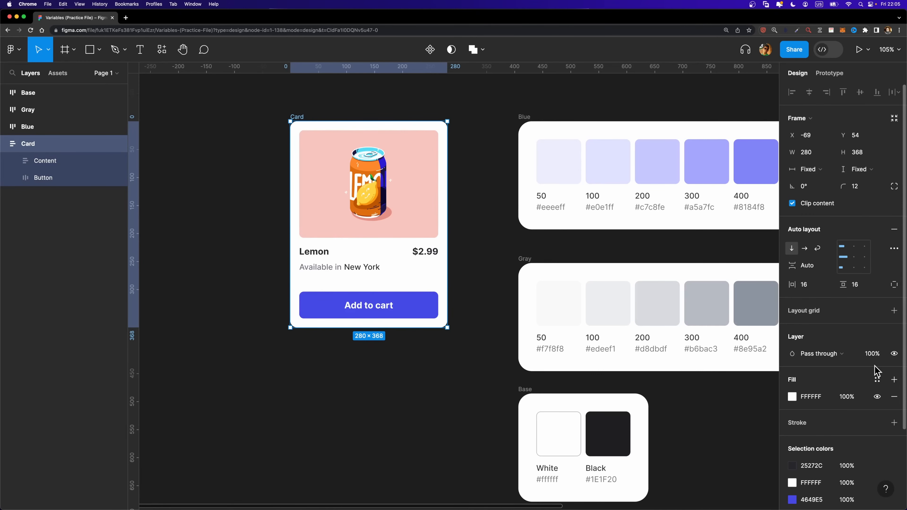
{"action": "scroll", "coordinate": [873, 366], "scroll_direction": "down", "scroll_amount": 3}
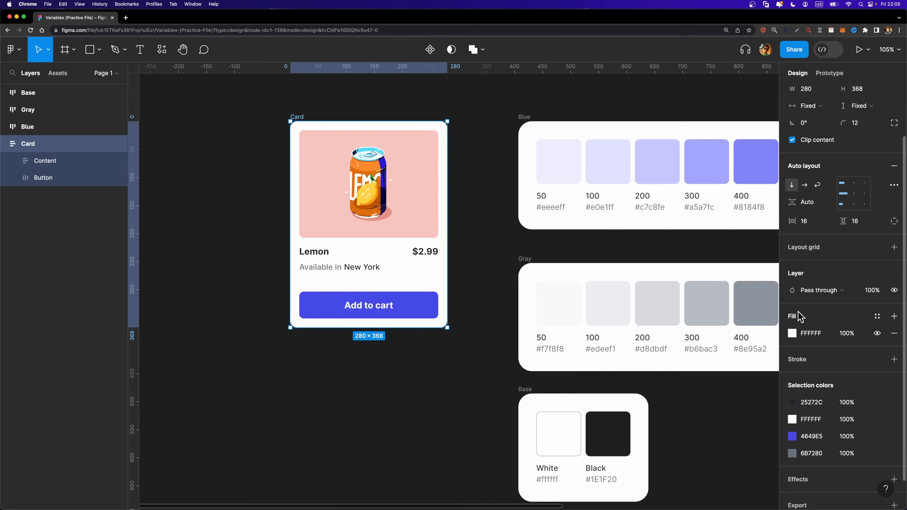
{"action": "left_click", "coordinate": [878, 317]}
{"action": "left_click_drag", "start_coordinate": [722, 285], "coordinate": [725, 223]}
{"action": "scroll", "coordinate": [726, 309], "scroll_direction": "down", "scroll_amount": 1}
{"action": "scroll", "coordinate": [725, 309], "scroll_direction": "up", "scroll_amount": 1}
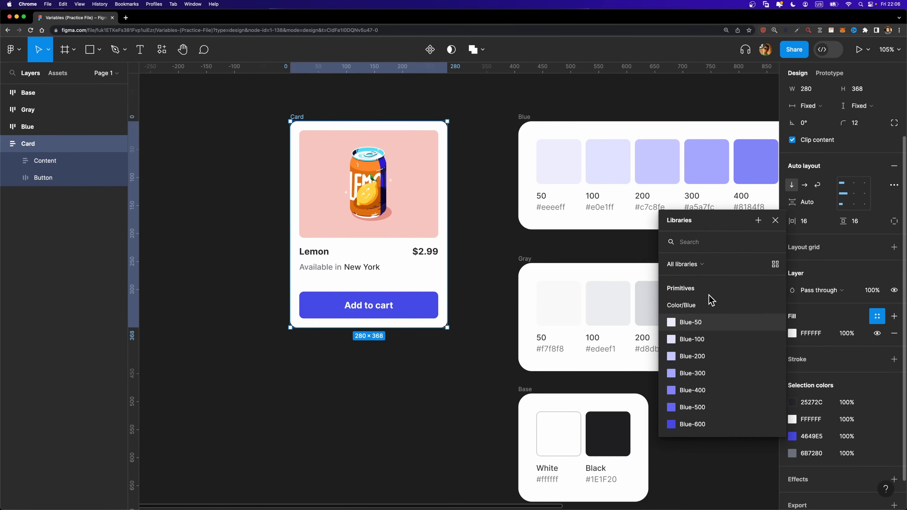
{"action": "scroll", "coordinate": [706, 304], "scroll_direction": "down", "scroll_amount": 9}
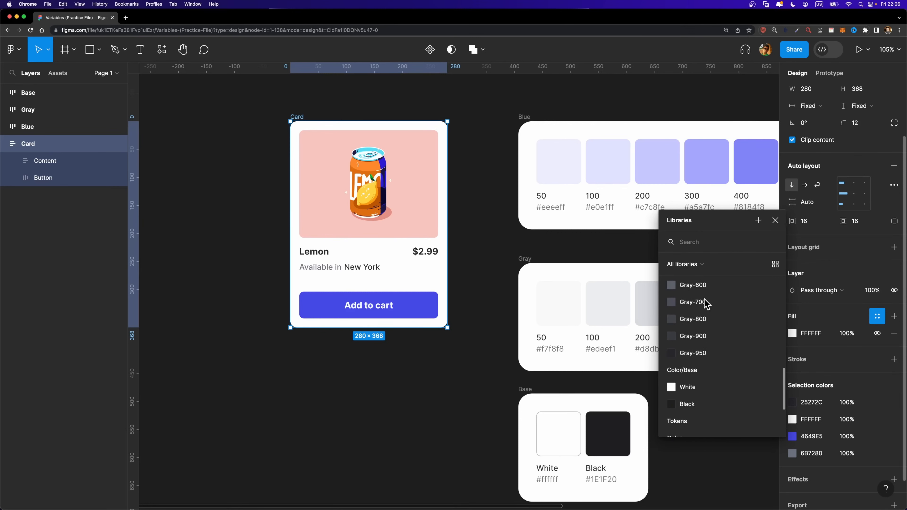
{"action": "scroll", "coordinate": [706, 304], "scroll_direction": "down", "scroll_amount": 2}
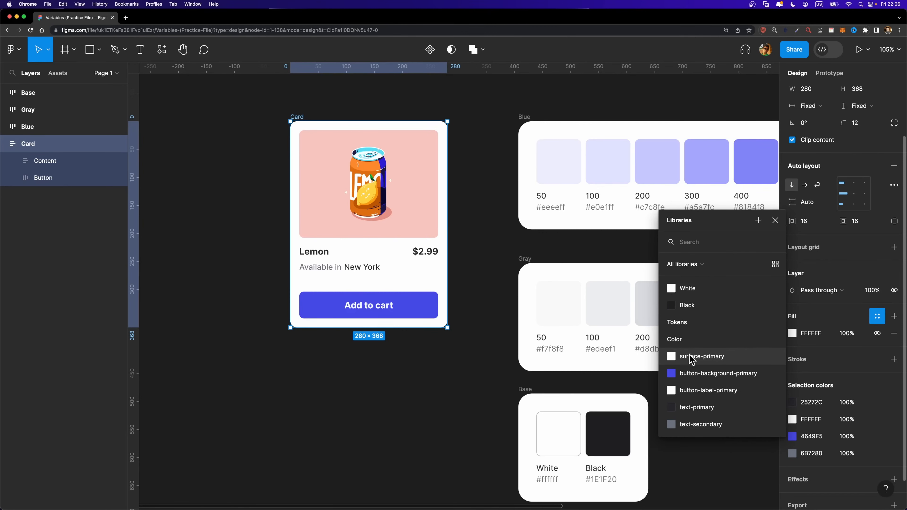
{"action": "left_click", "coordinate": [705, 358]}
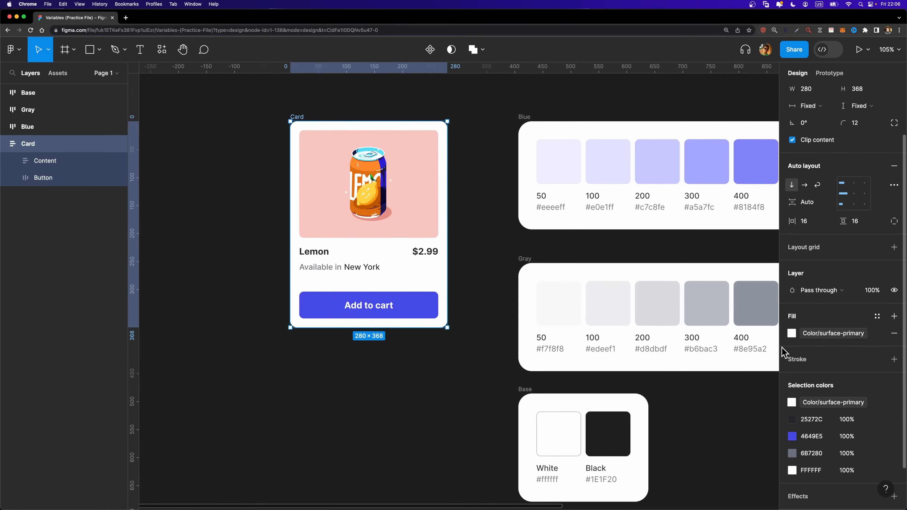
Step: Apply the text-primary color token to the fill of the Lemon item text
{"action": "scroll", "coordinate": [315, 249], "scroll_direction": "up", "scroll_amount": 5}
{"action": "left_click", "coordinate": [323, 253], "text": "super"}
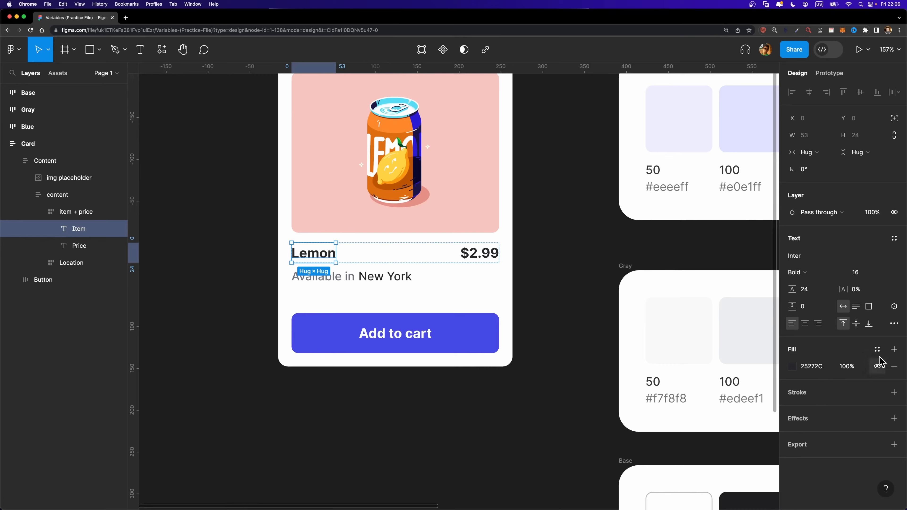
{"action": "left_click", "coordinate": [877, 349]}
{"action": "scroll", "coordinate": [697, 396], "scroll_direction": "down", "scroll_amount": 5}
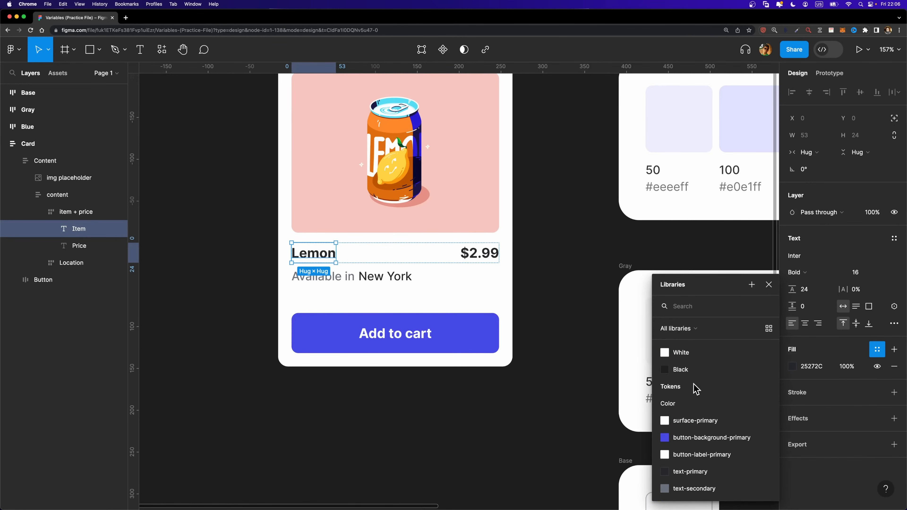
{"action": "left_click", "coordinate": [696, 472]}
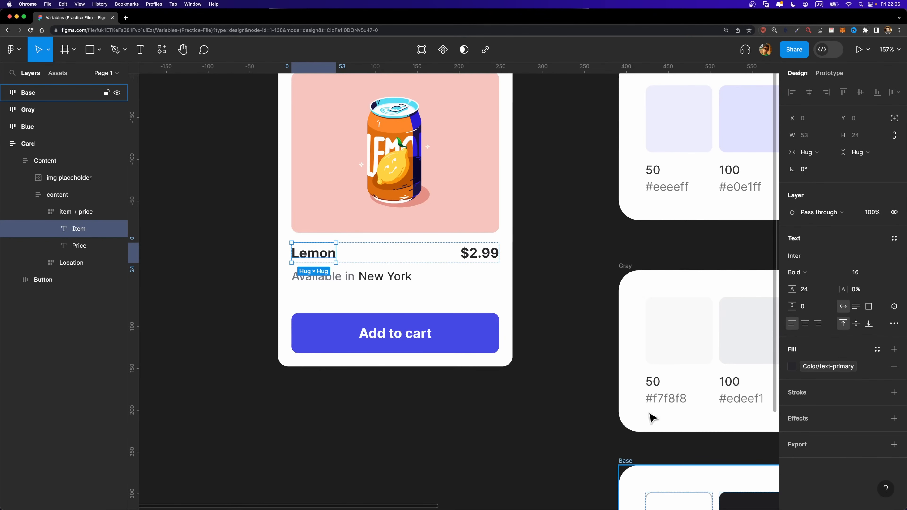
Step: Apply the text-primary color token to the fill of the $2.99 price text
{"action": "key", "text": "Tab"}
{"action": "left_click", "coordinate": [878, 349]}
{"action": "scroll", "coordinate": [700, 410], "scroll_direction": "down", "scroll_amount": 10}
{"action": "left_click", "coordinate": [689, 475]}
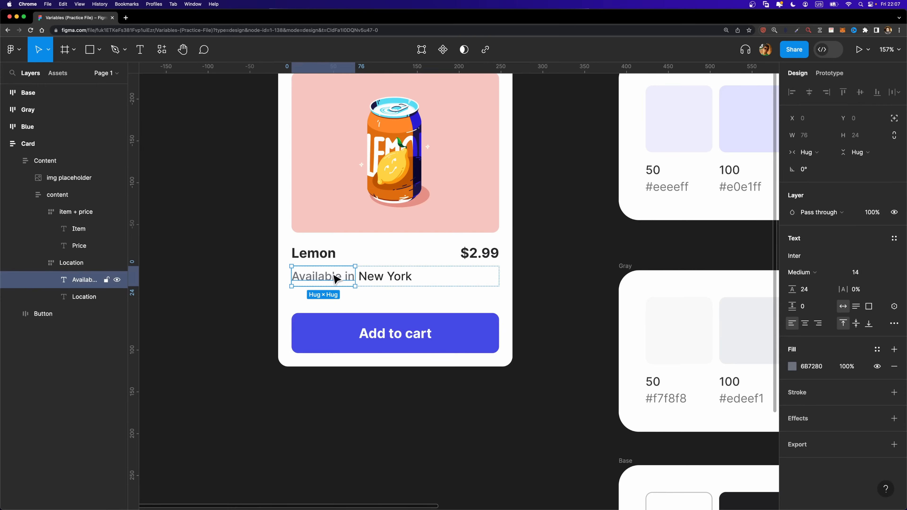
Step: Apply the text-secondary color token to the fill of the "Available in" text
{"action": "left_click", "coordinate": [877, 349]}
{"action": "scroll", "coordinate": [721, 379], "scroll_direction": "down", "scroll_amount": 5}
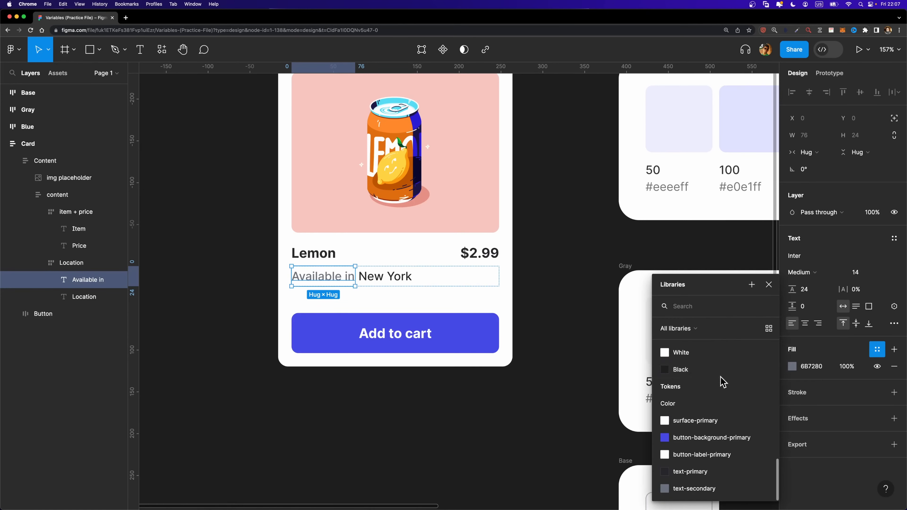
{"action": "left_click", "coordinate": [693, 488]}
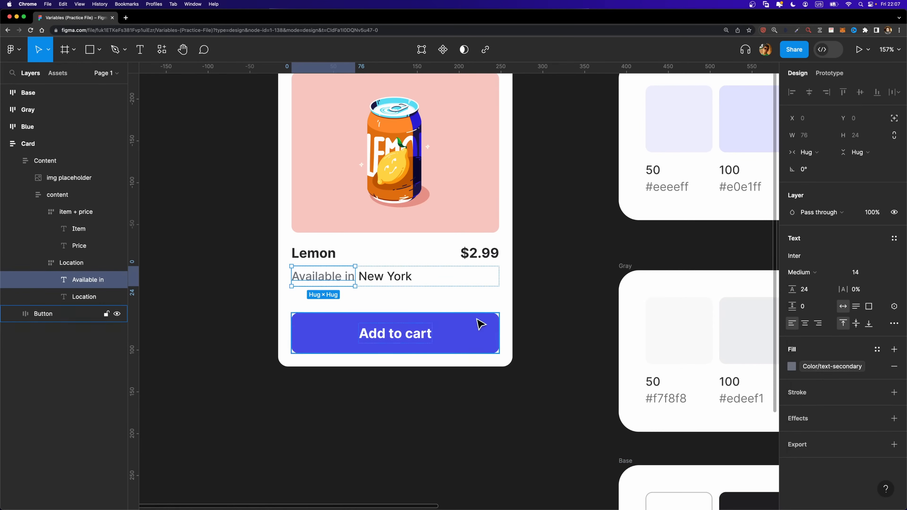
Step: Apply the text-primary color token to the fill of the New York location text
{"action": "left_click", "coordinate": [380, 280]}
{"action": "left_click", "coordinate": [878, 350]}
{"action": "scroll", "coordinate": [729, 412], "scroll_direction": "down", "scroll_amount": 5}
{"action": "scroll", "coordinate": [729, 413], "scroll_direction": "down", "scroll_amount": 5}
{"action": "left_click", "coordinate": [698, 473]}
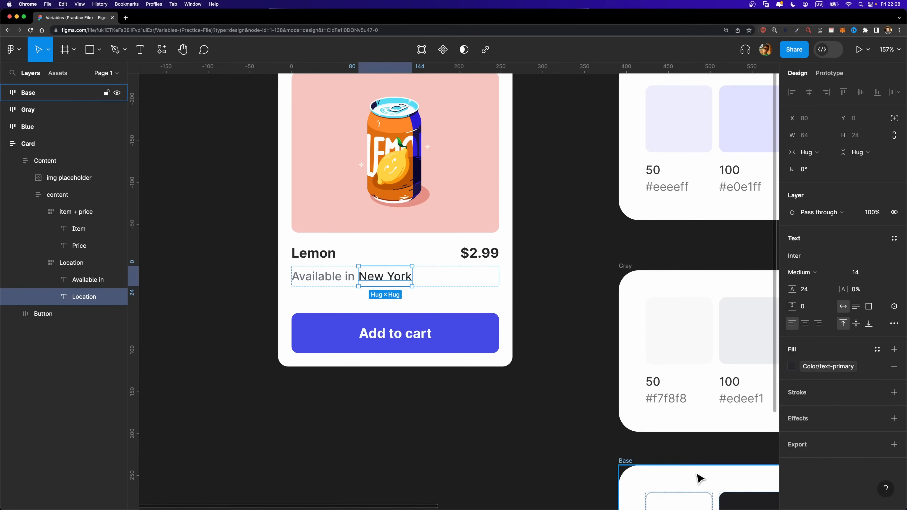
Step: Check the price text's fill and apply the button-background-primary color token to the Button frame's fill
{"action": "double_click", "coordinate": [483, 255]}
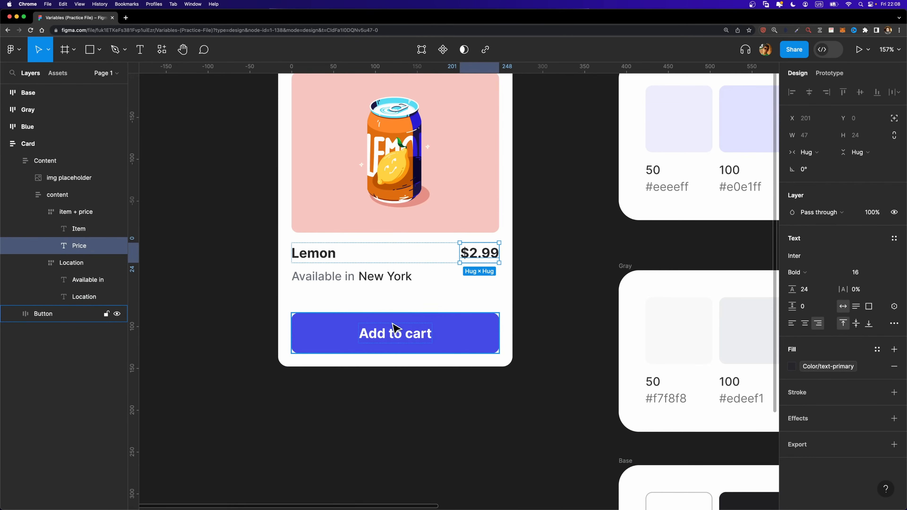
{"action": "left_click", "coordinate": [319, 331]}
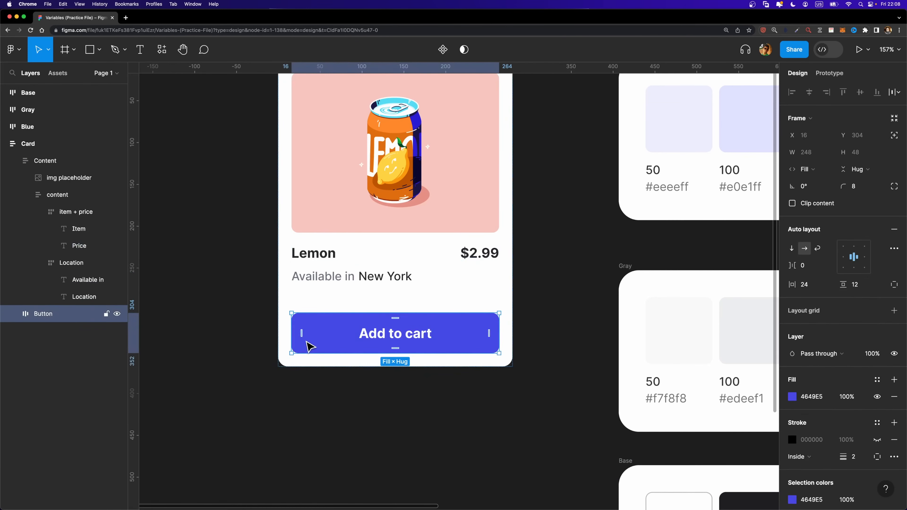
{"action": "left_click", "coordinate": [878, 380]}
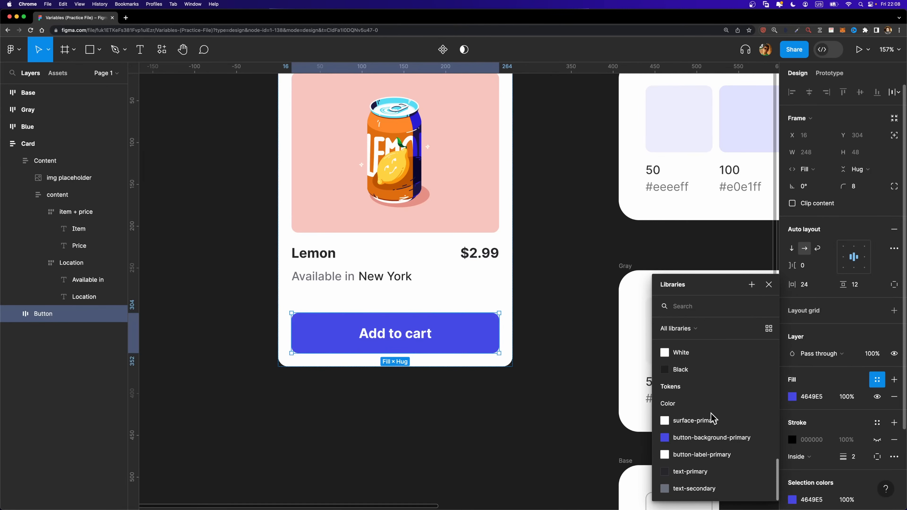
{"action": "left_click", "coordinate": [750, 443]}
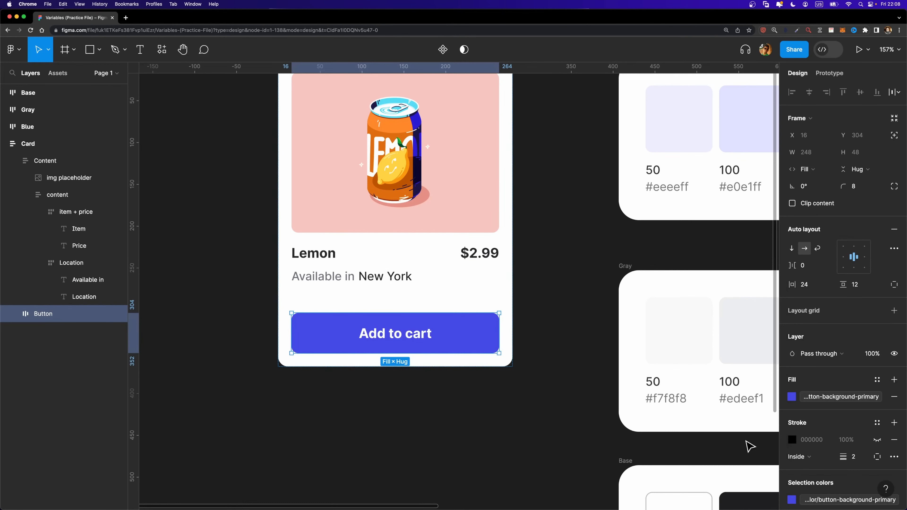
Step: Apply the button-label-primary color token to the fill of the "Add to cart" label
{"action": "left_click", "coordinate": [396, 337]}
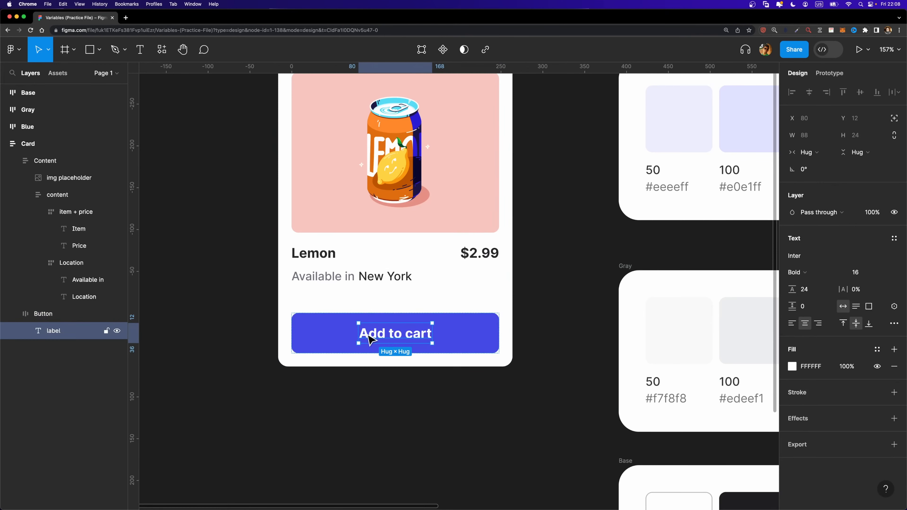
{"action": "left_click", "coordinate": [877, 349]}
{"action": "scroll", "coordinate": [732, 397], "scroll_direction": "down", "scroll_amount": 5}
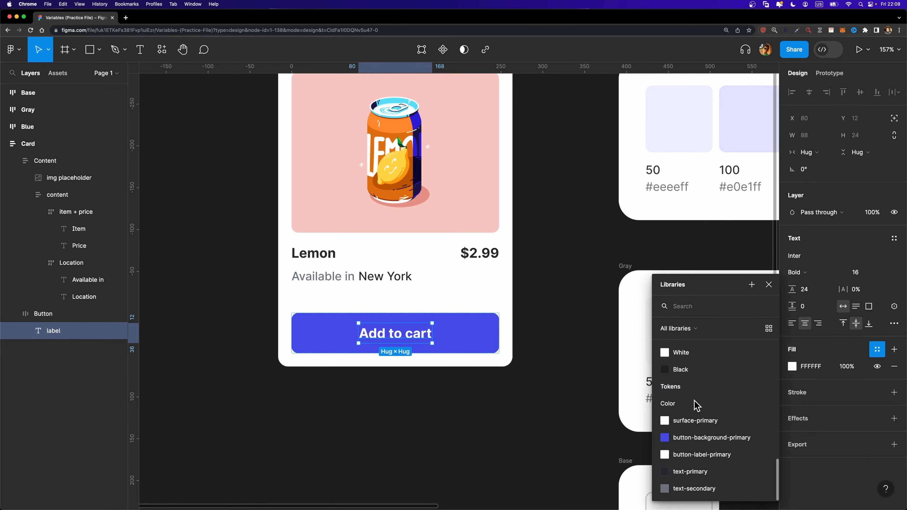
{"action": "left_click", "coordinate": [744, 459]}
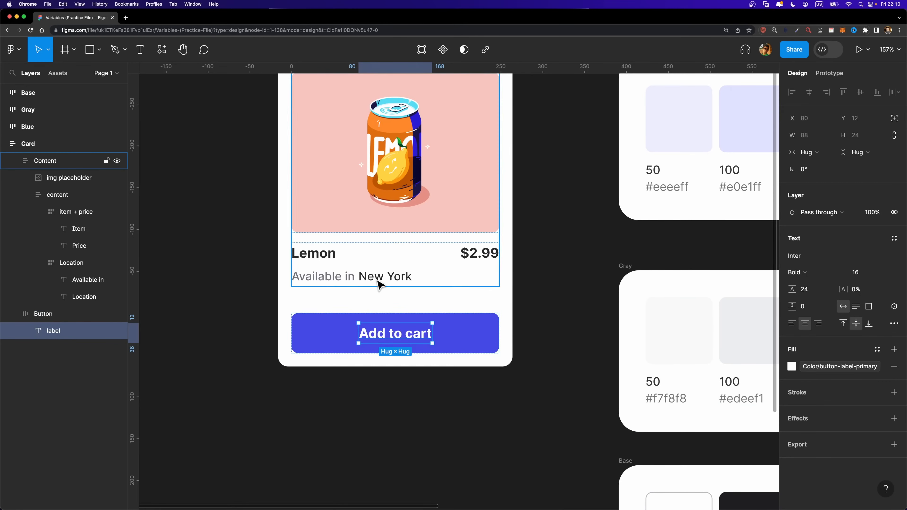
Step: Link the Card frame's horizontal padding to the spacing-md token
{"action": "scroll", "coordinate": [380, 285], "scroll_direction": "up", "scroll_amount": 5}
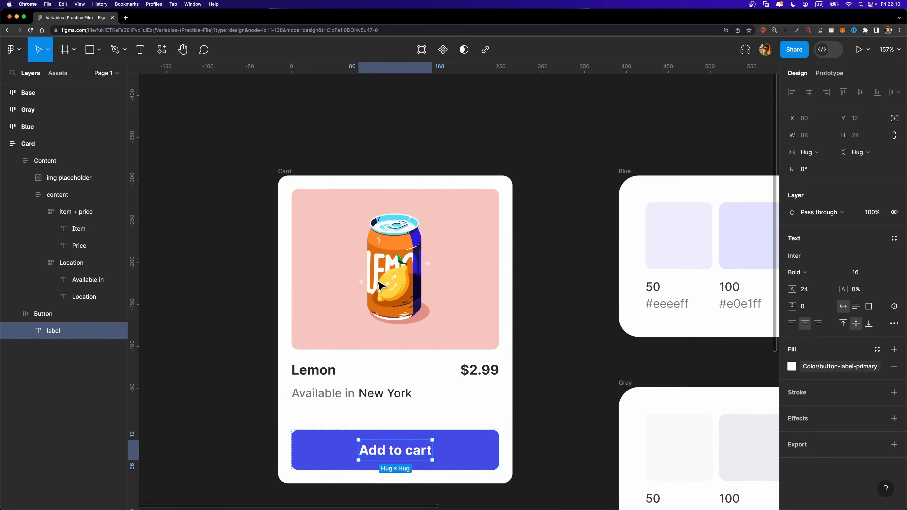
{"action": "left_click", "coordinate": [290, 176]}
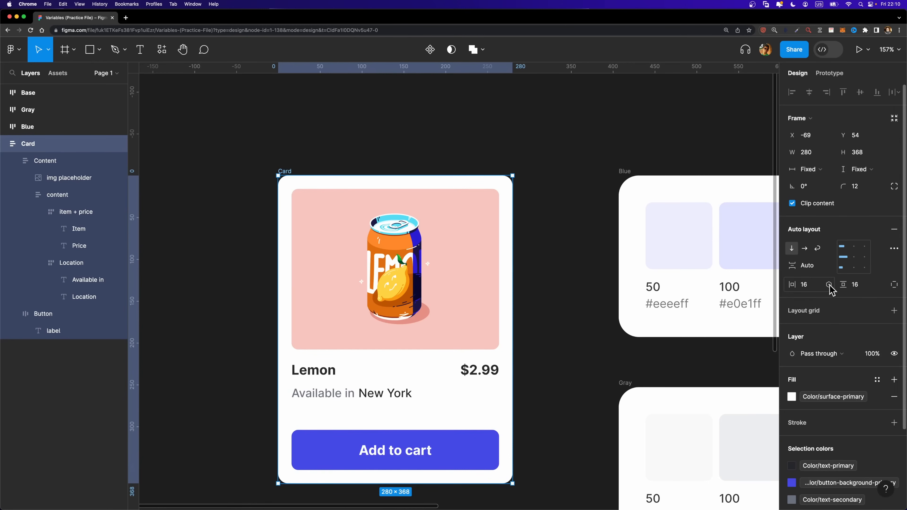
{"action": "left_click", "coordinate": [829, 284]}
{"action": "scroll", "coordinate": [836, 389], "scroll_direction": "down", "scroll_amount": 3}
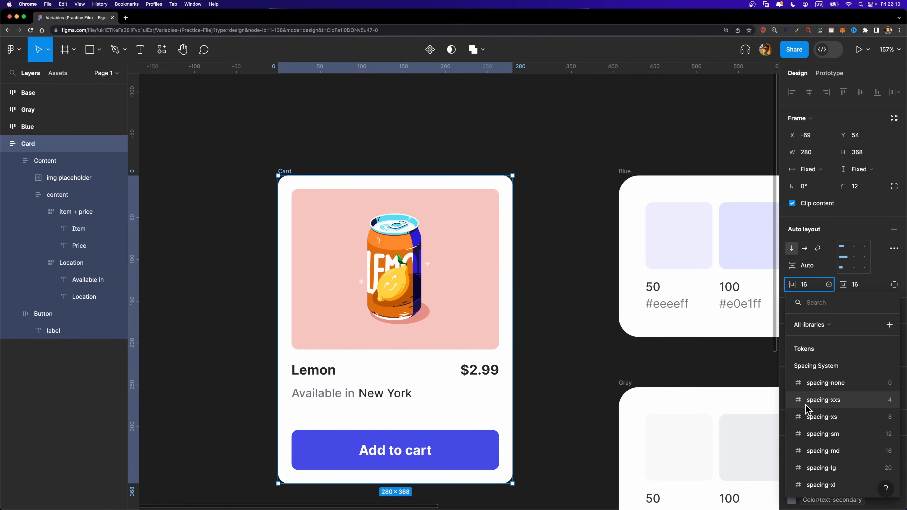
{"action": "scroll", "coordinate": [806, 405], "scroll_direction": "up", "scroll_amount": 1}
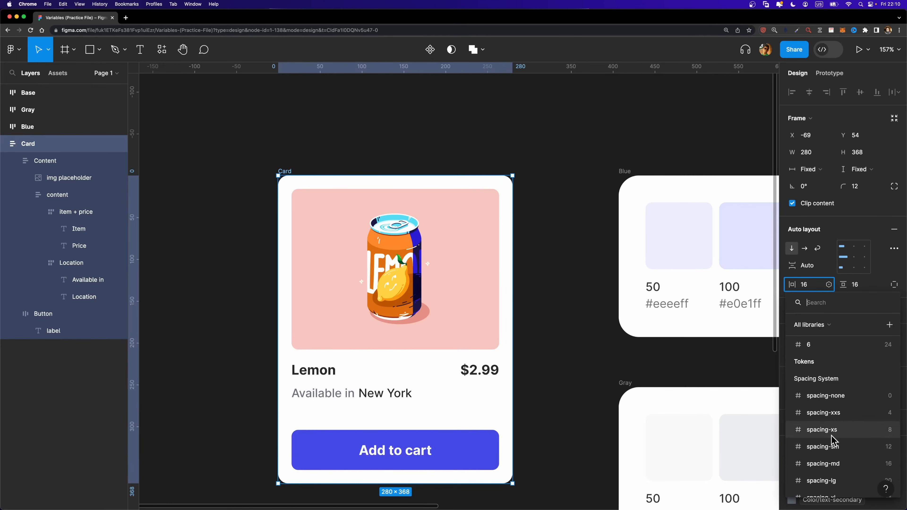
{"action": "left_click", "coordinate": [836, 468]}
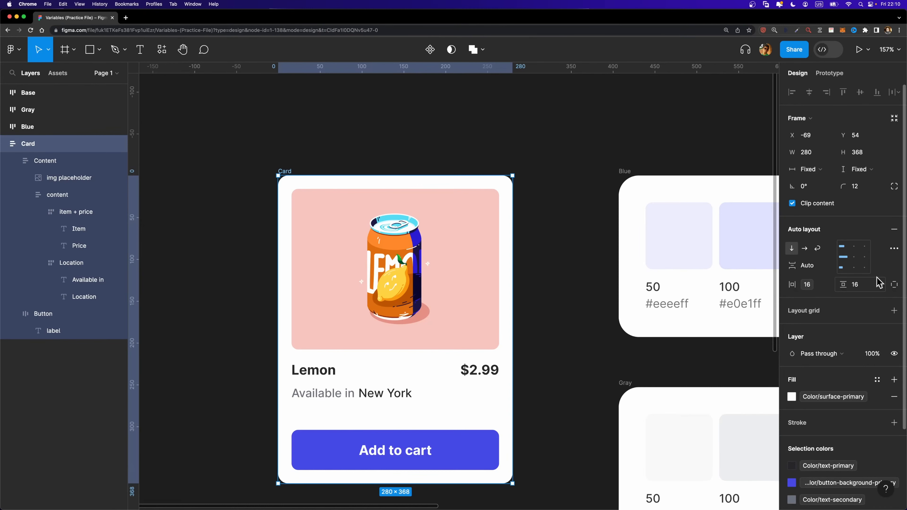
Step: Link the Card frame's vertical padding to a spacing variable with the value 16
{"action": "left_click", "coordinate": [880, 286]}
{"action": "scroll", "coordinate": [848, 429], "scroll_direction": "down", "scroll_amount": 3}
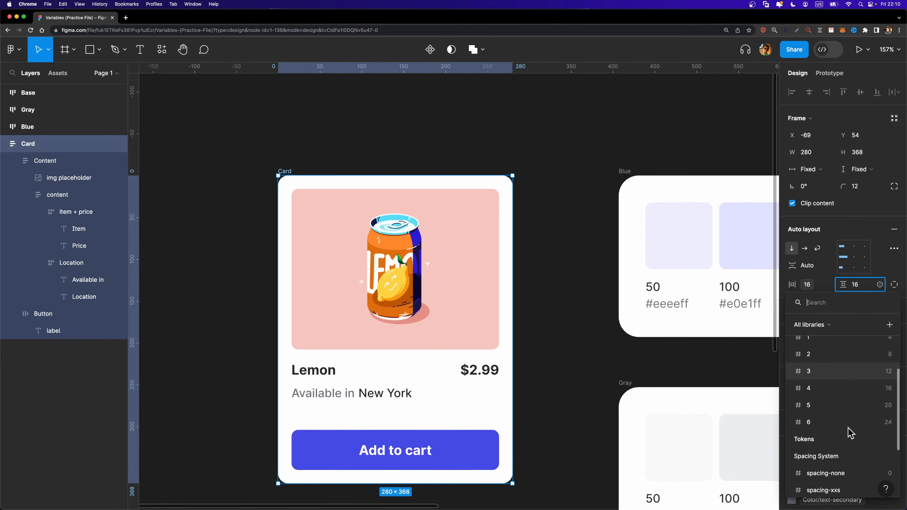
{"action": "left_click", "coordinate": [849, 390]}
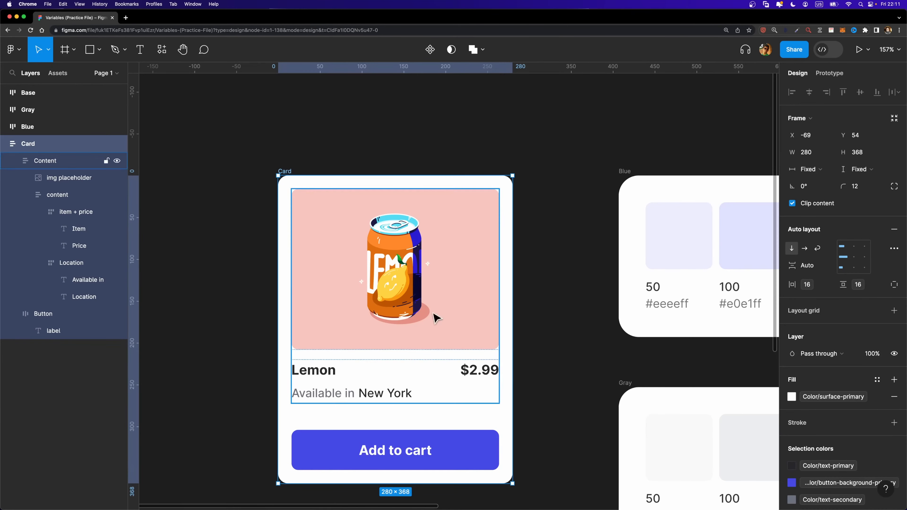
Step: Select the Content frame inside the Card, collapse its layers and open the variable list for its item gap
{"action": "left_click", "coordinate": [71, 162]}
{"action": "left_click", "coordinate": [14, 161]}
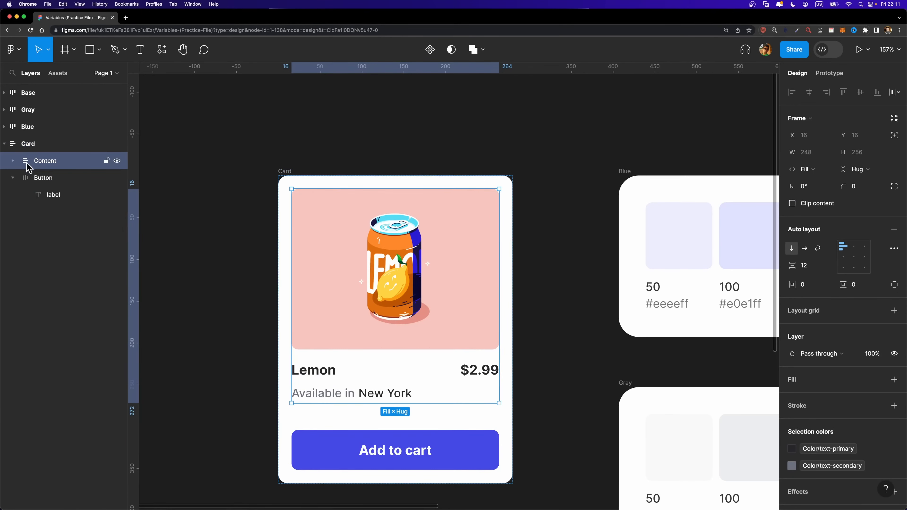
{"action": "left_click", "coordinate": [829, 266]}
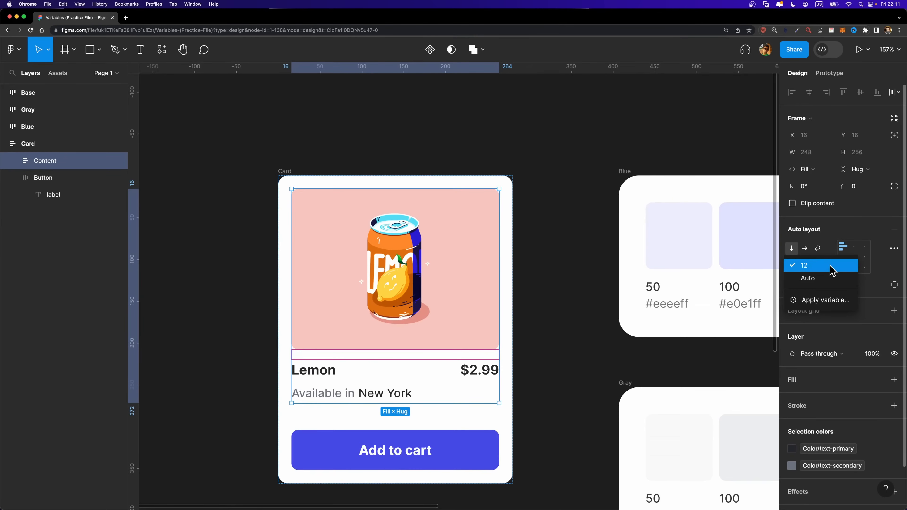
{"action": "left_click", "coordinate": [825, 300]}
{"action": "scroll", "coordinate": [840, 385], "scroll_direction": "down", "scroll_amount": 2}
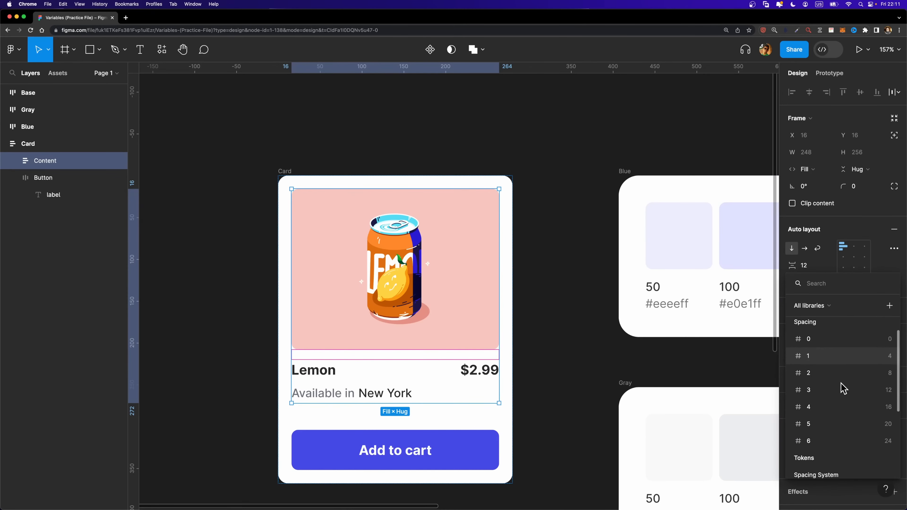
Step: Bind the Content frame's vertical gap to the Primitives spacing variable 3 (12)
{"action": "left_click", "coordinate": [886, 386]}
Step: Bind the Button frame's horizontal padding to the 24 spacing variable and its vertical padding to the 12 spacing variable
{"action": "left_click", "coordinate": [47, 179]}
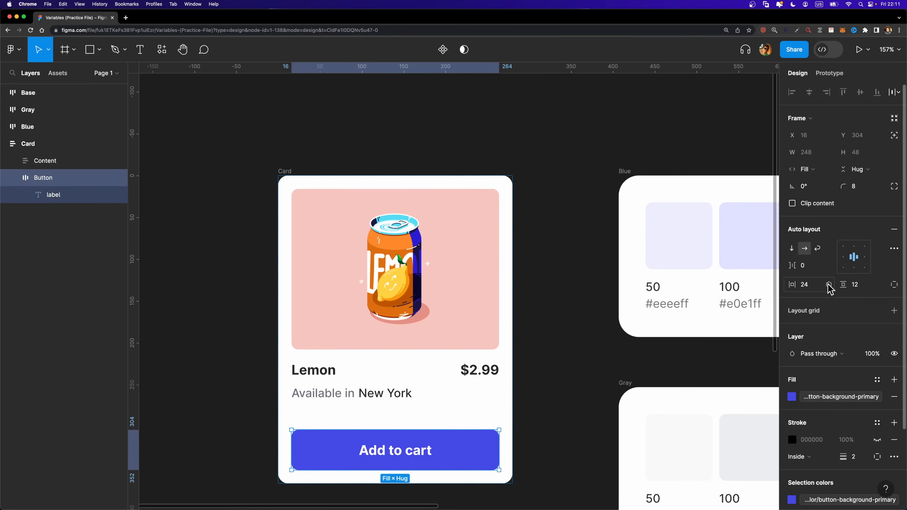
{"action": "left_click", "coordinate": [829, 285]}
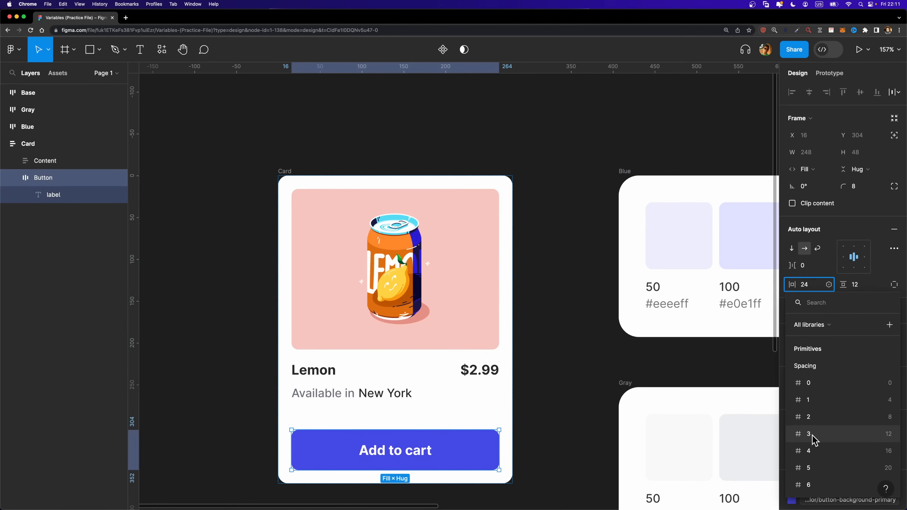
{"action": "scroll", "coordinate": [813, 437], "scroll_direction": "down", "scroll_amount": 2}
{"action": "left_click", "coordinate": [825, 446]}
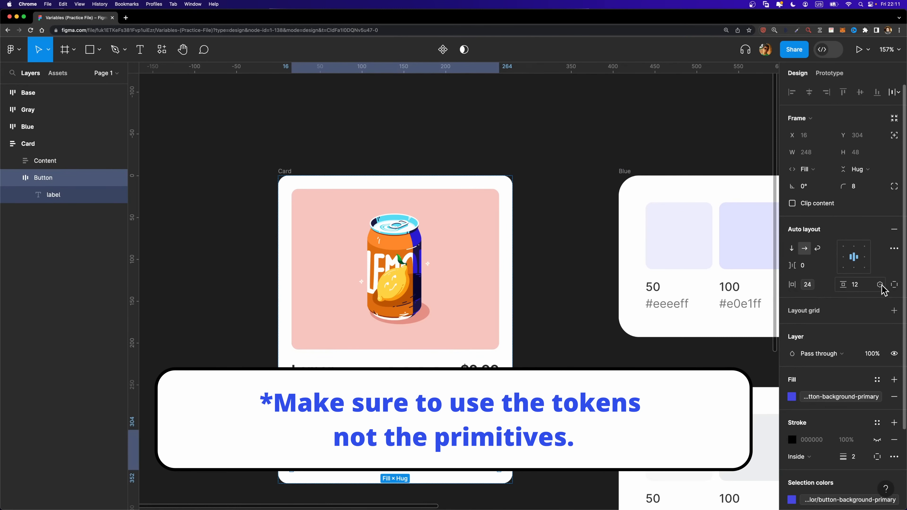
{"action": "left_click", "coordinate": [880, 284]}
{"action": "scroll", "coordinate": [869, 390], "scroll_direction": "down", "scroll_amount": 1}
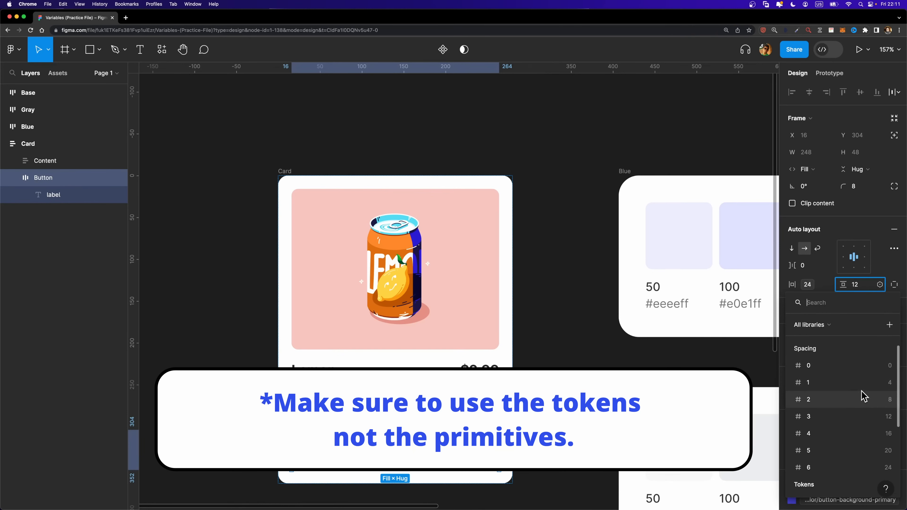
{"action": "left_click", "coordinate": [864, 417]}
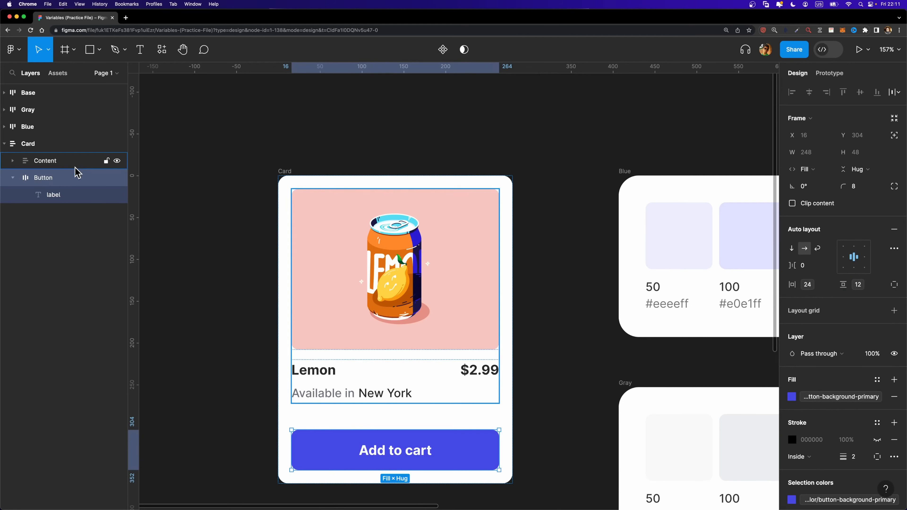
Step: Bind the vertical gap of the content frame nested inside Content to the Primitives spacing variable 1 (4)
{"action": "left_click", "coordinate": [44, 161]}
{"action": "left_click", "coordinate": [13, 161]}
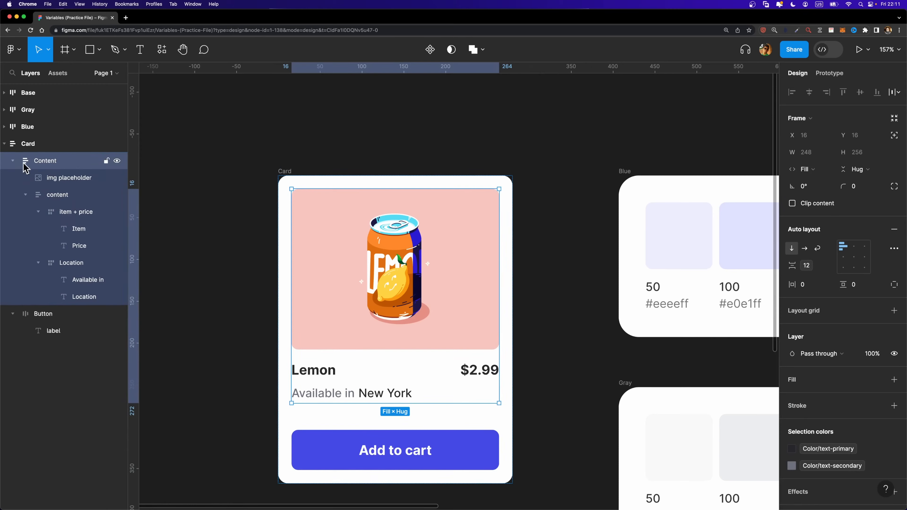
{"action": "left_click", "coordinate": [25, 195]}
{"action": "left_click", "coordinate": [56, 196]}
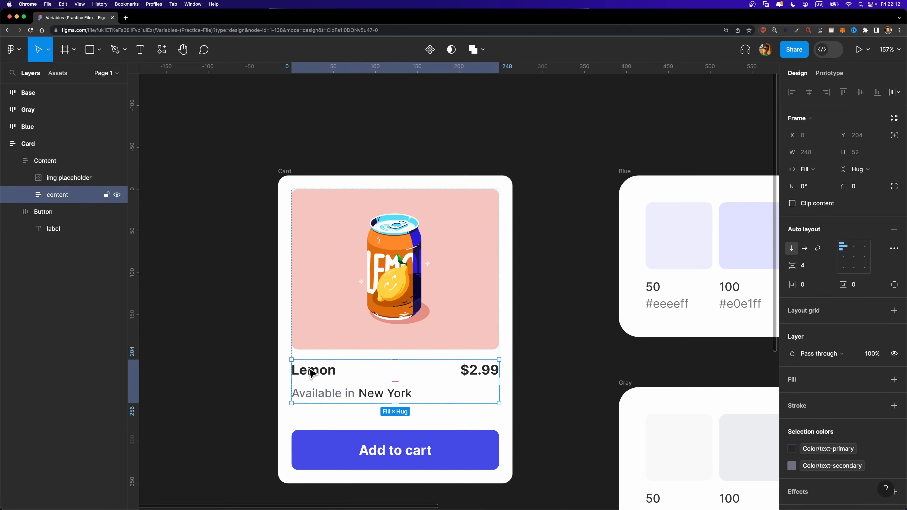
{"action": "left_click", "coordinate": [832, 266]}
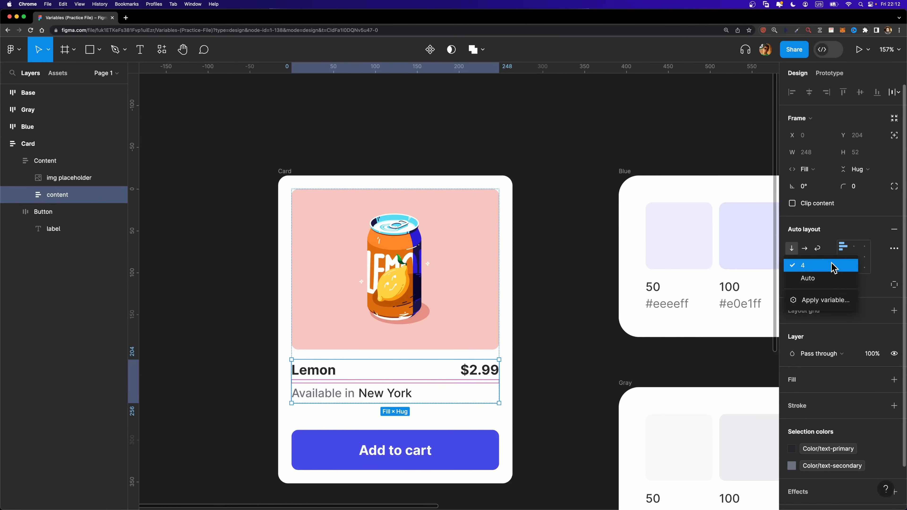
{"action": "left_click", "coordinate": [826, 301]}
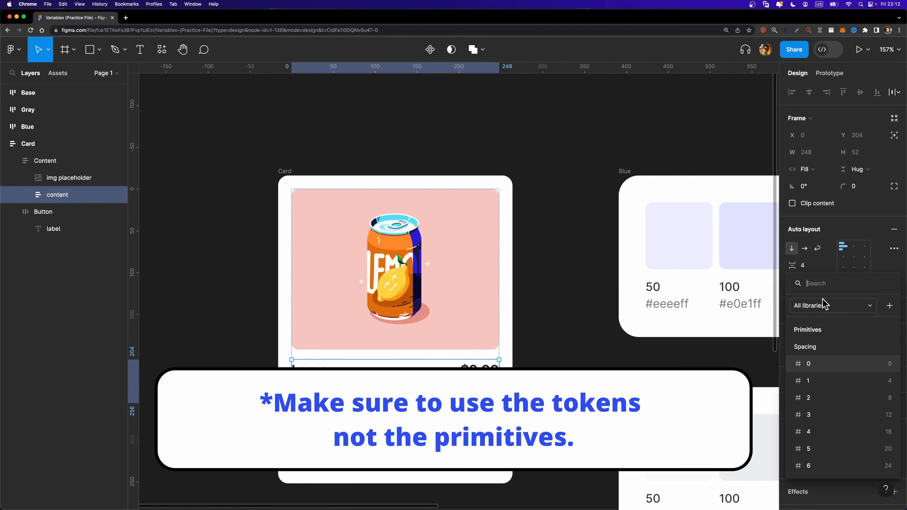
{"action": "left_click", "coordinate": [864, 380]}
Step: Bind the Location frame's horizontal gap to the Primitives spacing variable 1 (4), and collapse the Content layer
{"action": "left_click", "coordinate": [26, 195]}
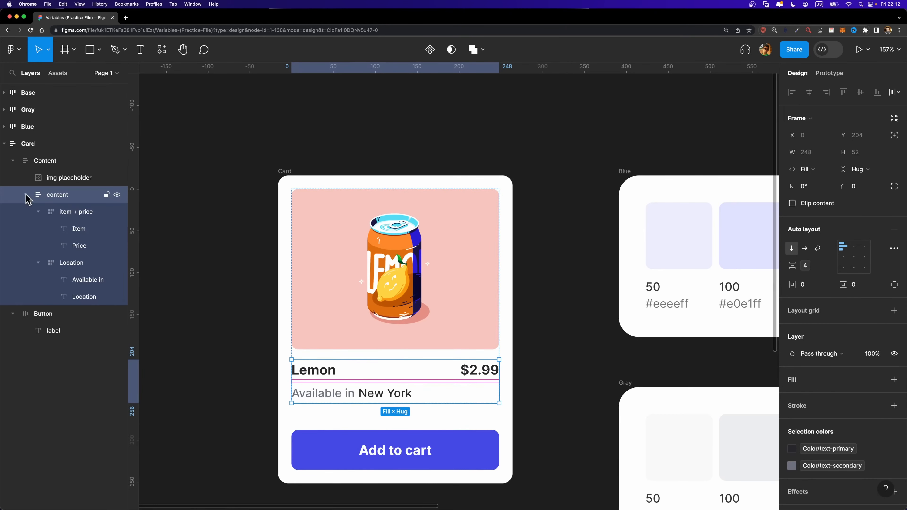
{"action": "left_click", "coordinate": [69, 214]}
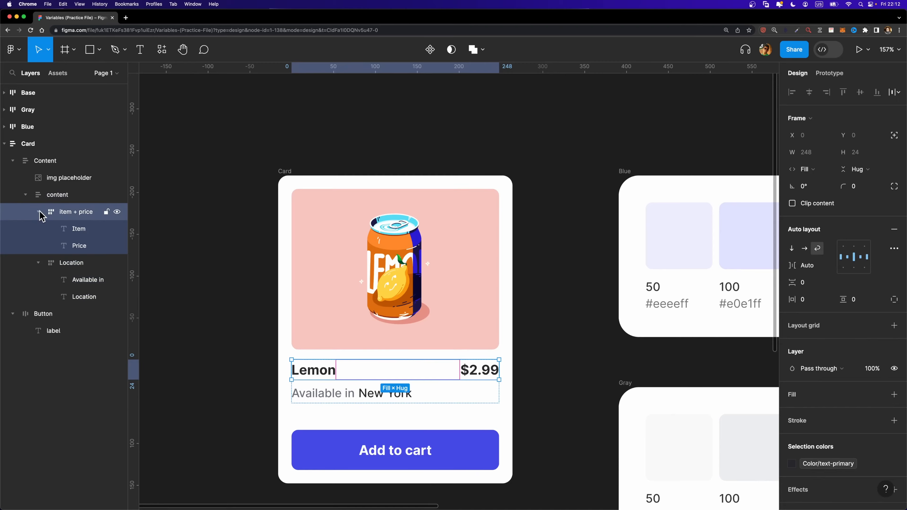
{"action": "left_click", "coordinate": [38, 211]}
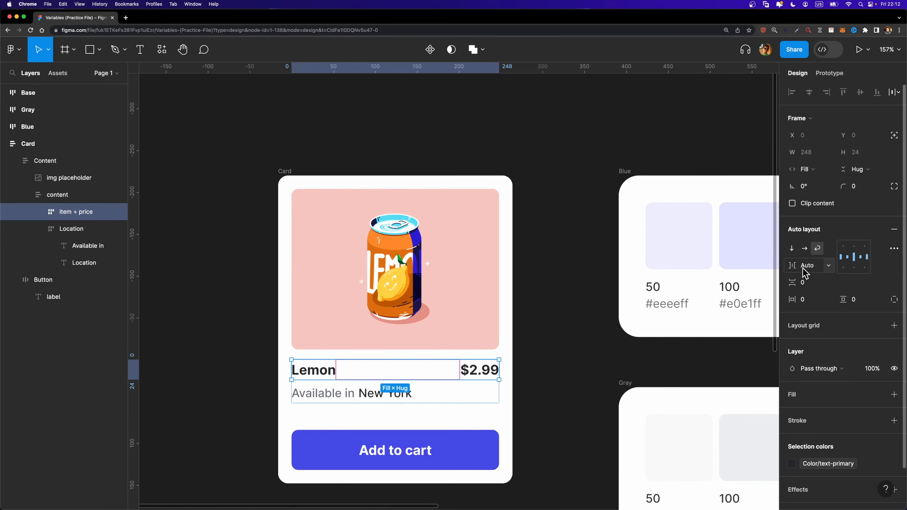
{"action": "left_click", "coordinate": [78, 229]}
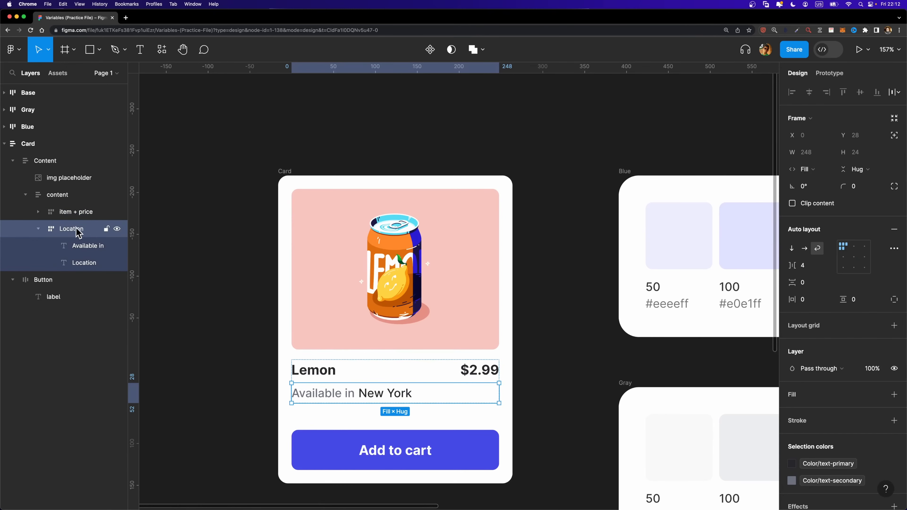
{"action": "left_click", "coordinate": [828, 268]}
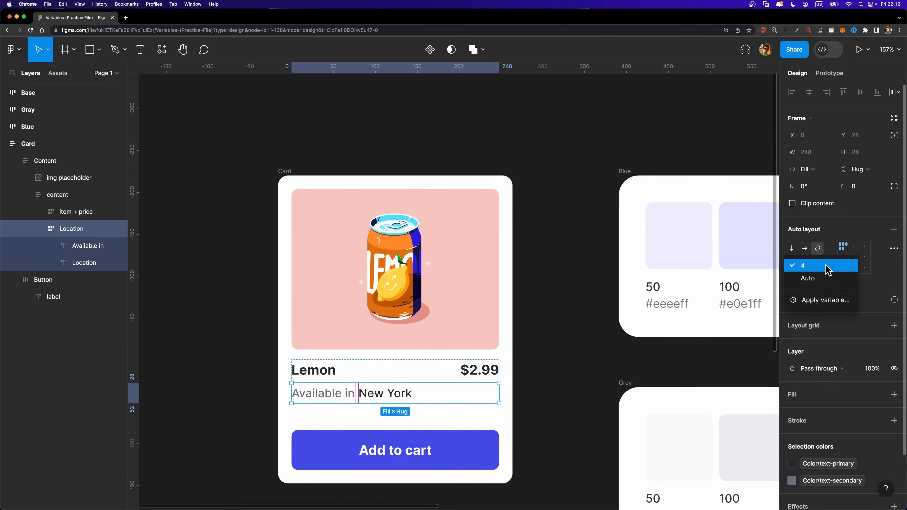
{"action": "left_click", "coordinate": [823, 300]}
{"action": "left_click", "coordinate": [851, 381]}
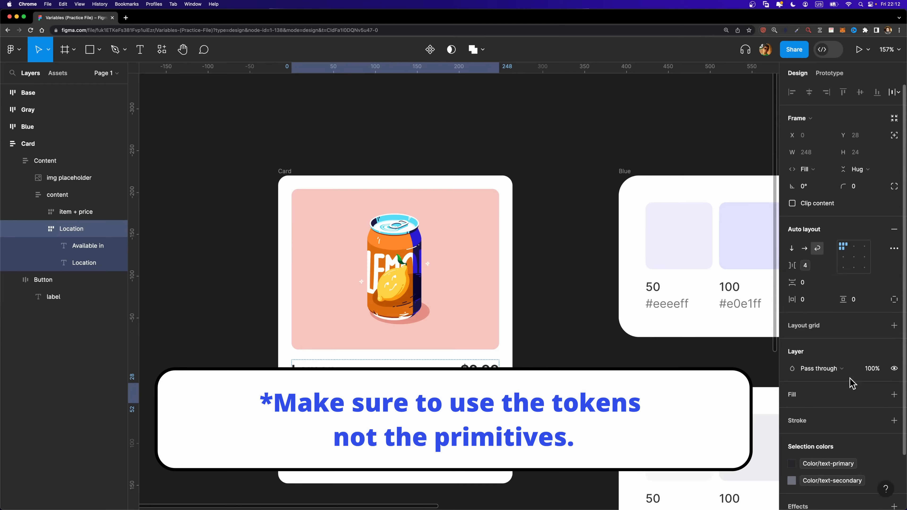
{"action": "left_click", "coordinate": [541, 298]}
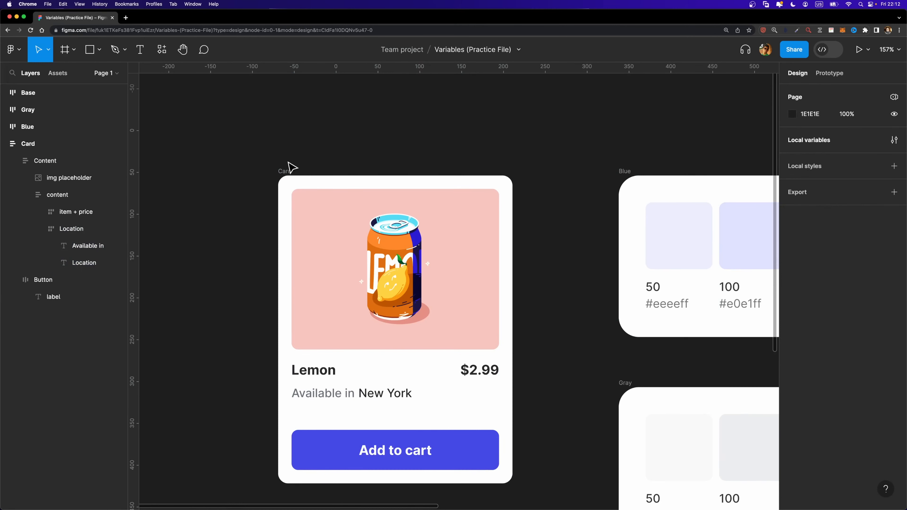
{"action": "left_click", "coordinate": [16, 161]}
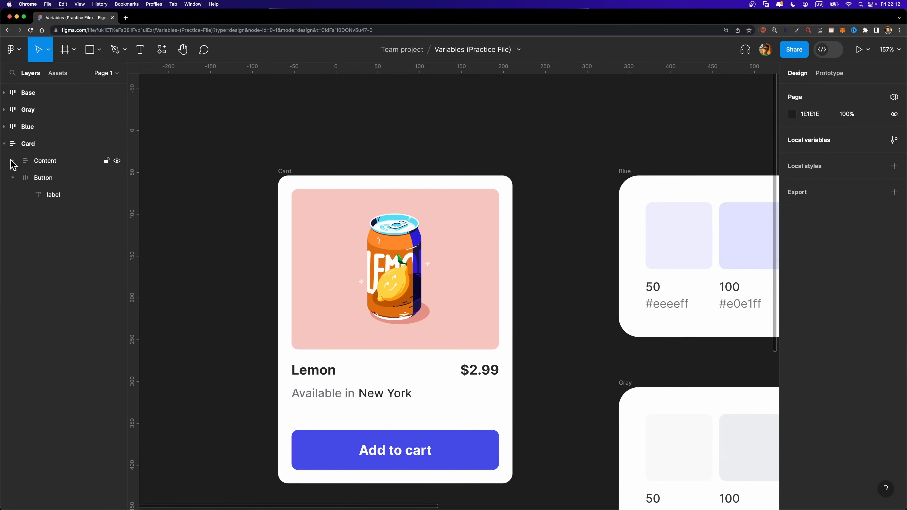
Step: Create a number variable radius-sm in the Spacing System group of the Tokens collection, aliased to Spacing/2
{"action": "left_click", "coordinate": [894, 140]}
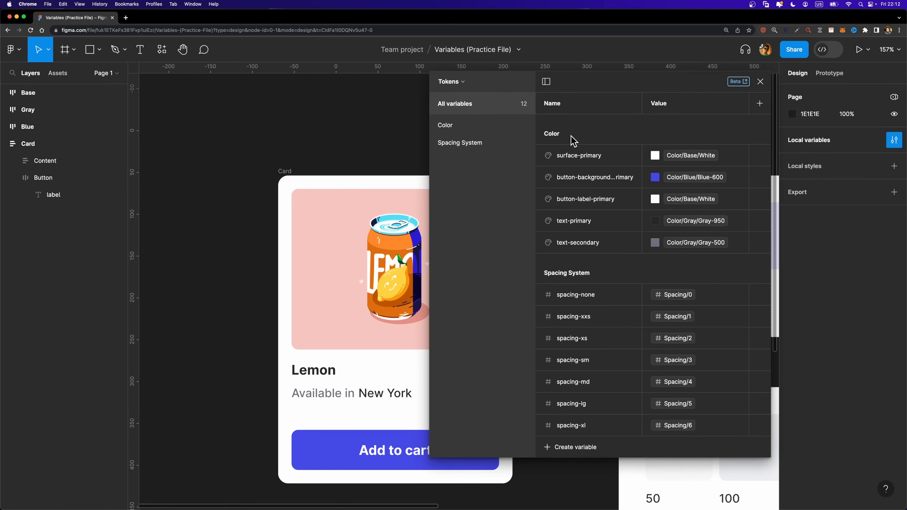
{"action": "left_click", "coordinate": [468, 144]}
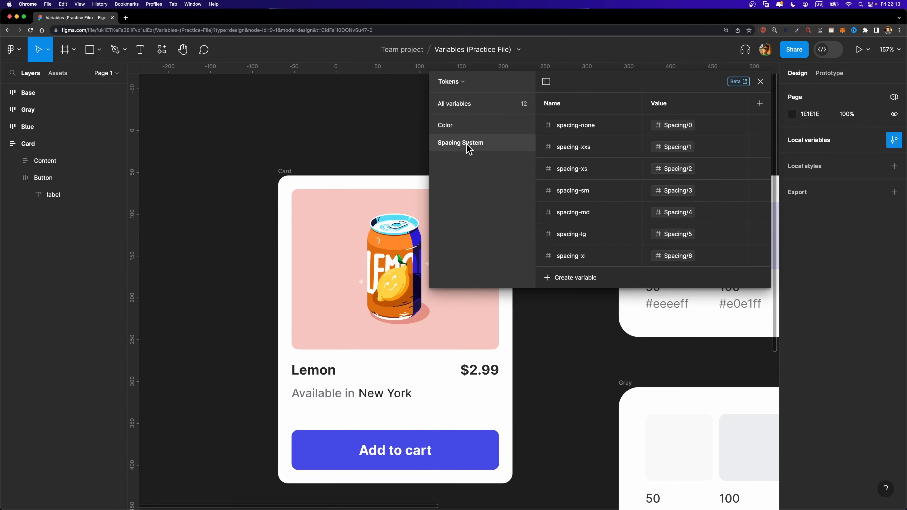
{"action": "left_click", "coordinate": [564, 279]}
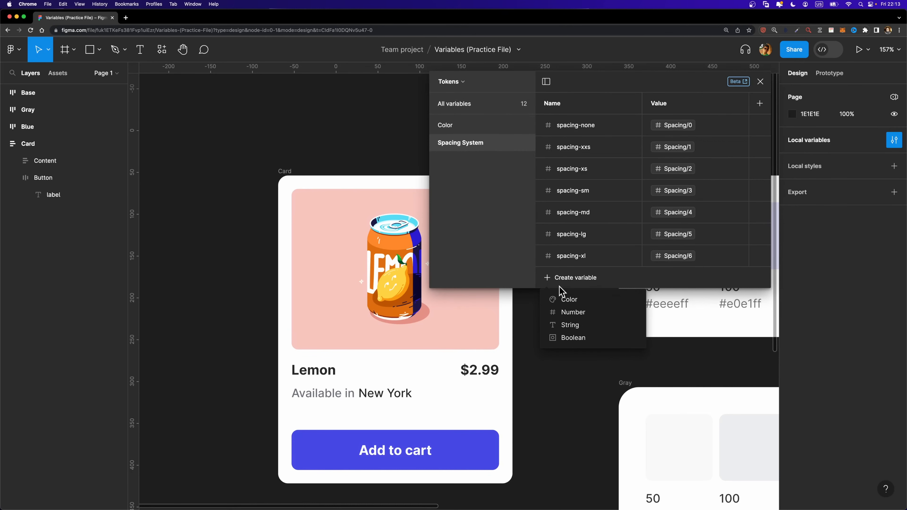
{"action": "left_click", "coordinate": [587, 313]}
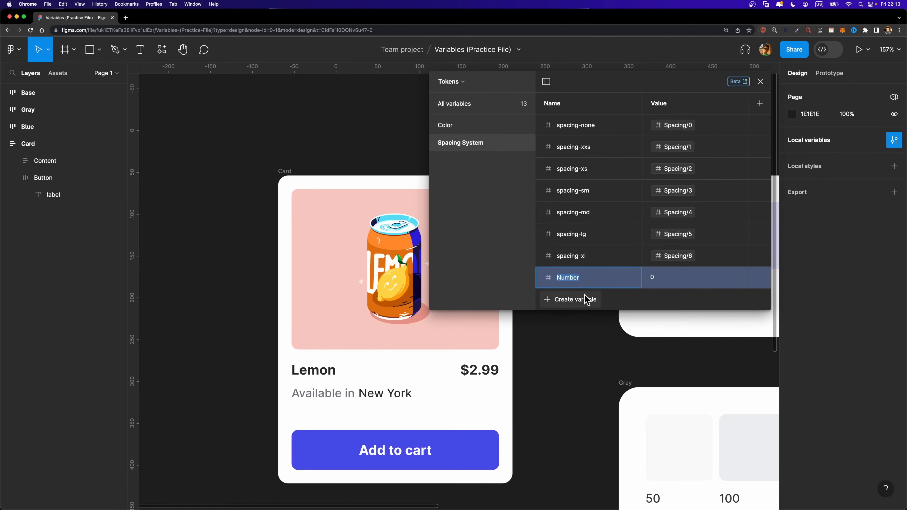
{"action": "type", "text": "rad"}
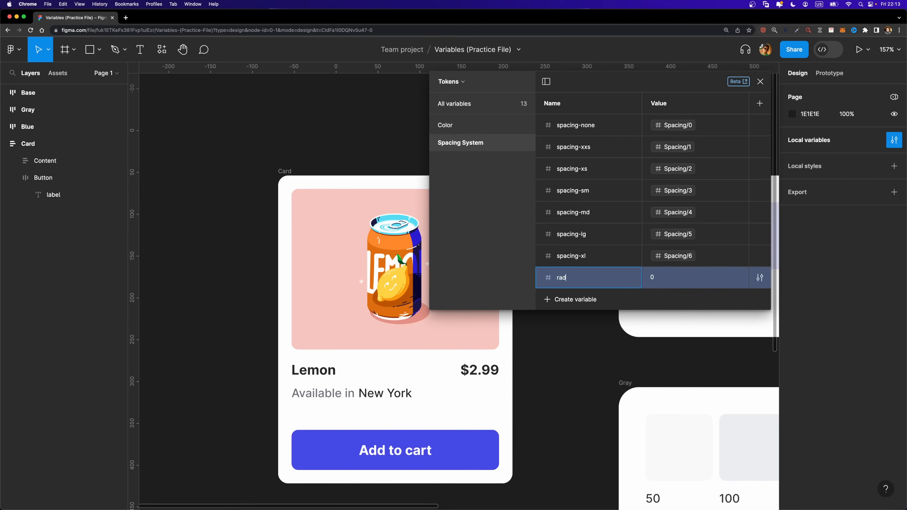
{"action": "type", "text": "ius-sm"}
{"action": "left_click", "coordinate": [689, 282]}
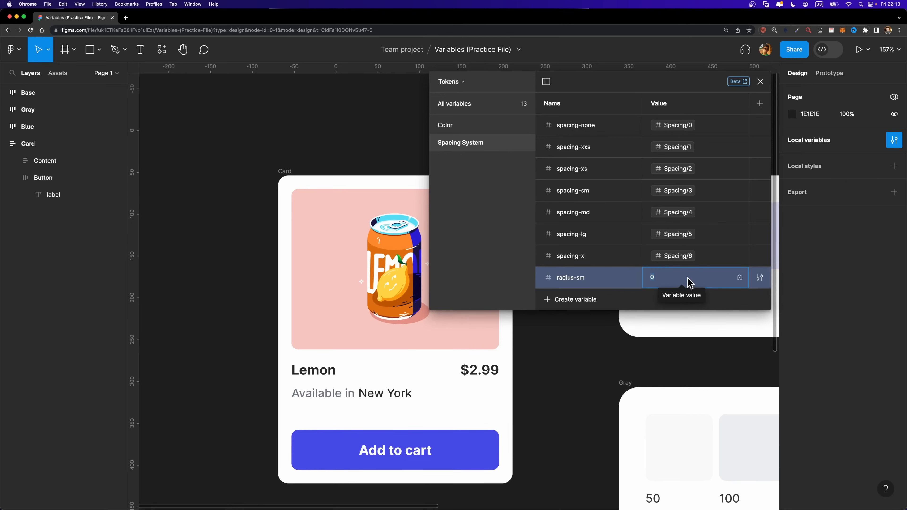
{"action": "left_click", "coordinate": [740, 279]}
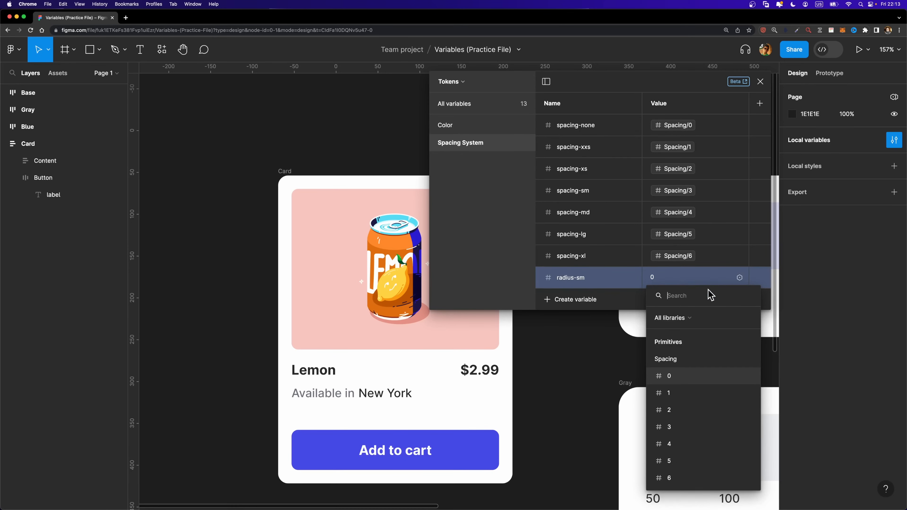
{"action": "left_click", "coordinate": [685, 412]}
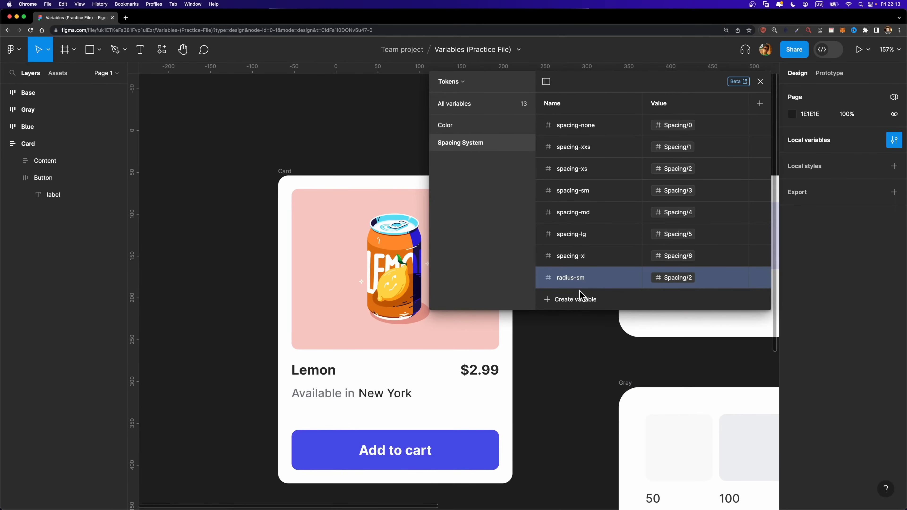
Step: Add a number variable radius-md to the Spacing System group, aliased to Spacing/3
{"action": "left_click", "coordinate": [578, 304]}
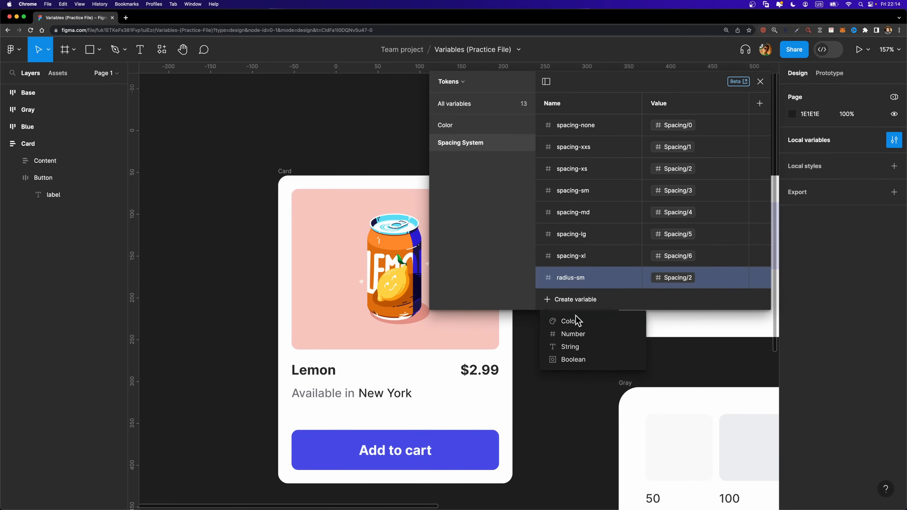
{"action": "left_click", "coordinate": [581, 334]}
{"action": "type", "text": "radius-md"}
{"action": "key", "text": "Tab"}
{"action": "left_click", "coordinate": [738, 300]}
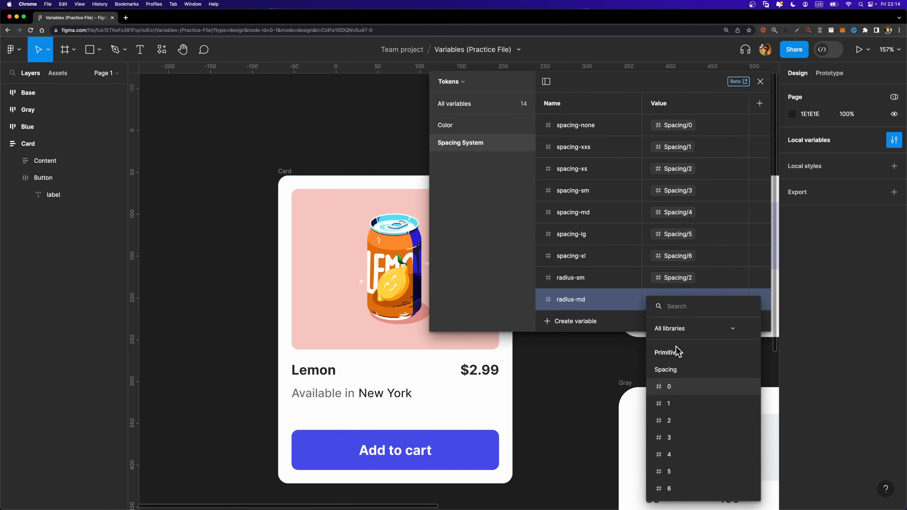
{"action": "left_click", "coordinate": [677, 437]}
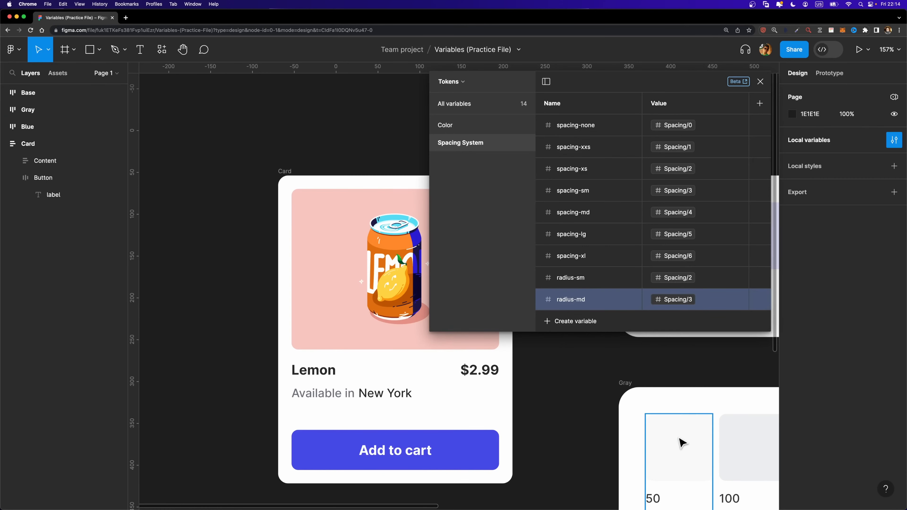
Step: Add a number variable radius-lg to the Spacing System group, aliased to Spacing/4, and close the local variables
{"action": "left_click", "coordinate": [576, 321]}
{"action": "left_click", "coordinate": [579, 356]}
{"action": "type", "text": "radius-lg"}
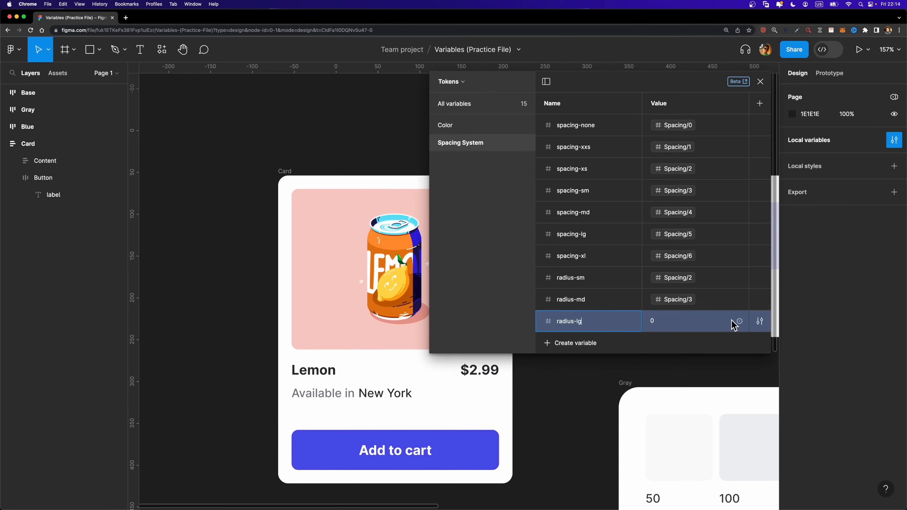
{"action": "left_click", "coordinate": [740, 322]}
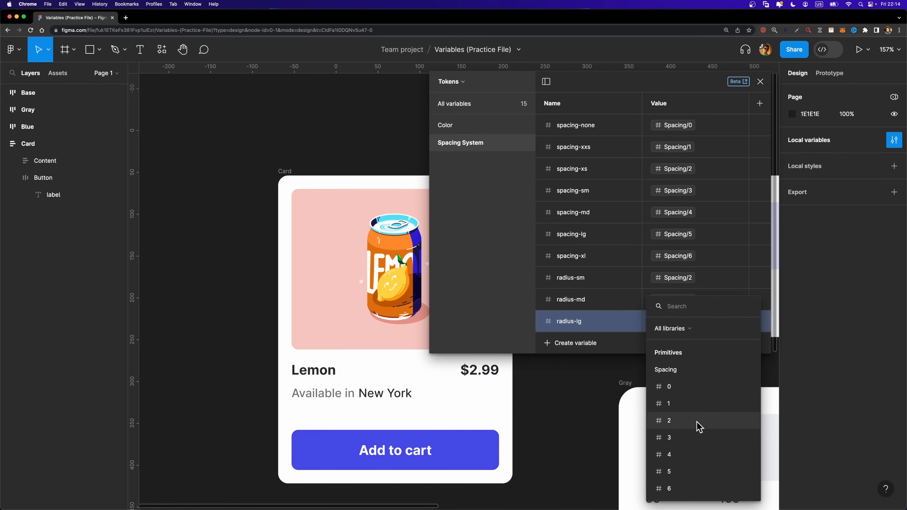
{"action": "left_click", "coordinate": [682, 454]}
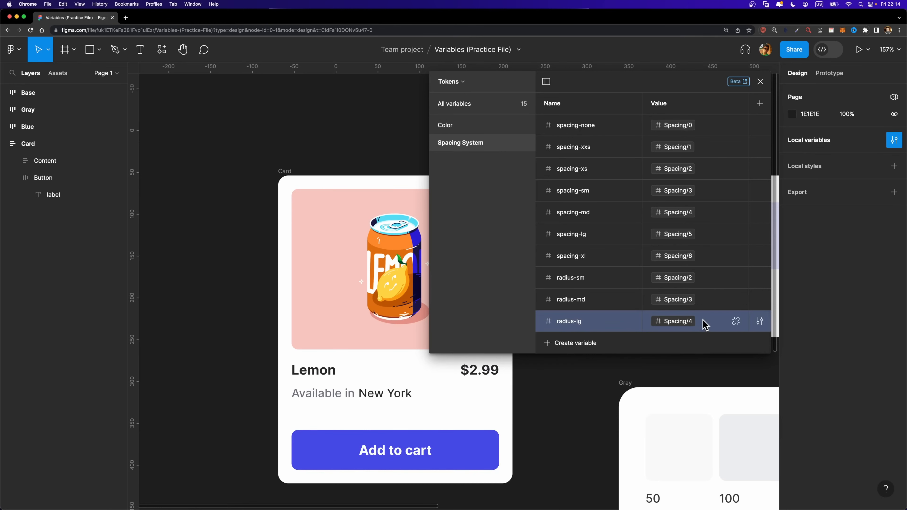
{"action": "key", "text": "Escape"}
Step: Bind the Card frame's corner radius to the radius-md variable (12)
{"action": "scroll", "coordinate": [545, 201], "scroll_direction": "down", "scroll_amount": 2}
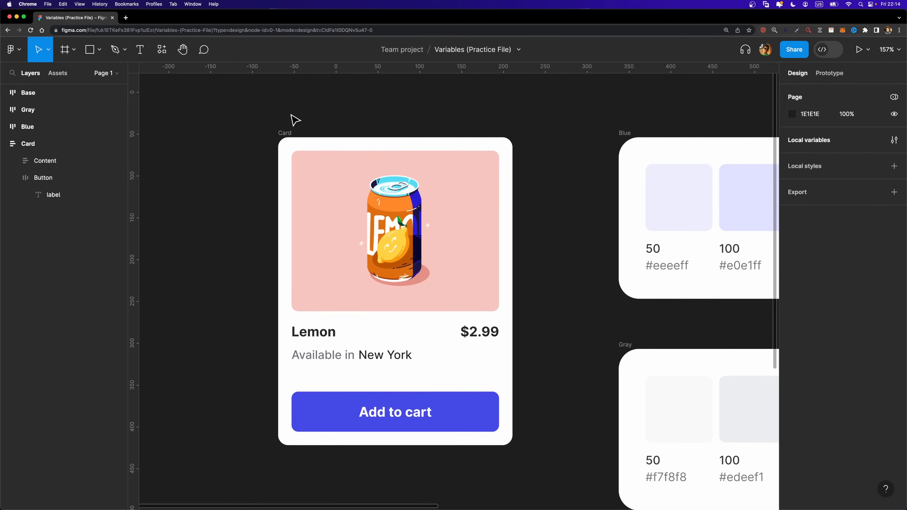
{"action": "left_click", "coordinate": [279, 135]}
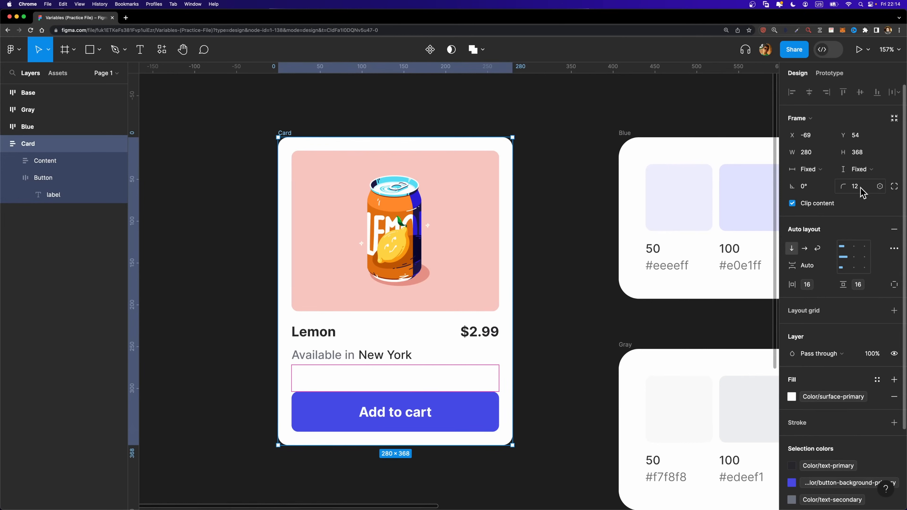
{"action": "left_click", "coordinate": [880, 187]}
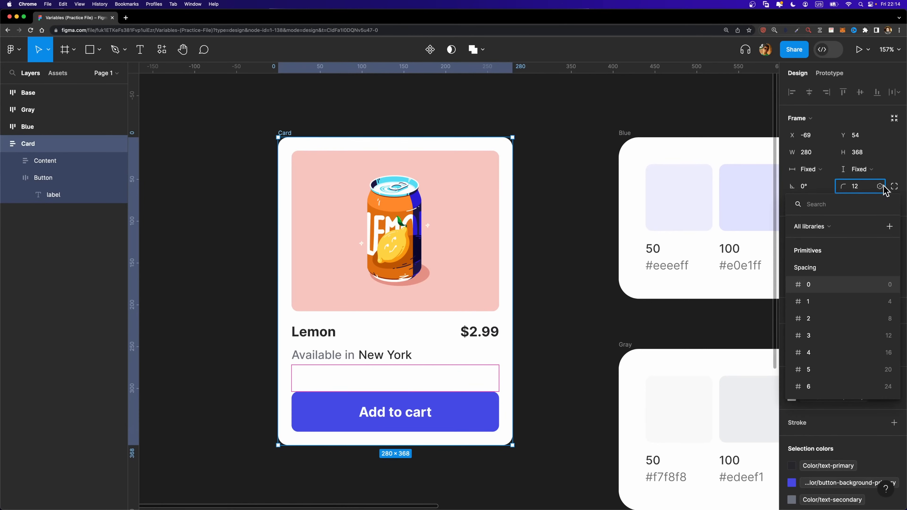
{"action": "scroll", "coordinate": [850, 302], "scroll_direction": "down", "scroll_amount": 10}
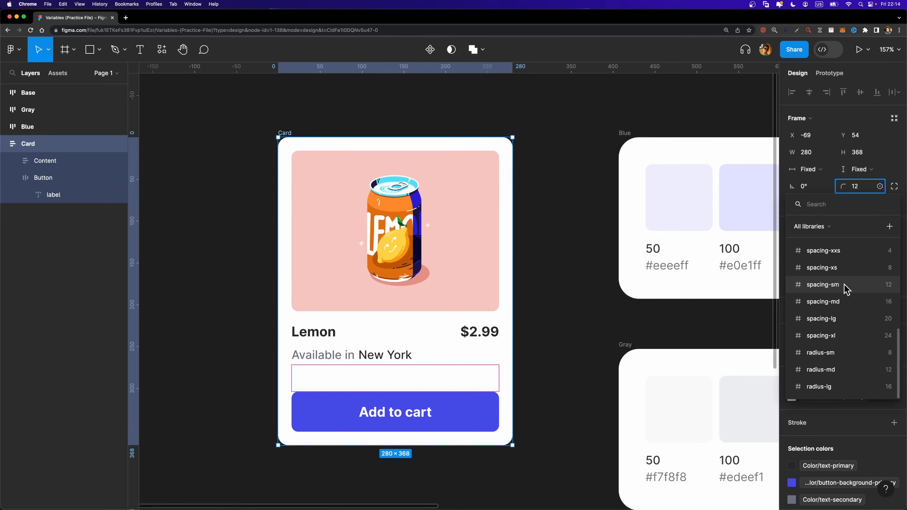
{"action": "scroll", "coordinate": [832, 286], "scroll_direction": "down", "scroll_amount": 3}
{"action": "left_click", "coordinate": [833, 375]}
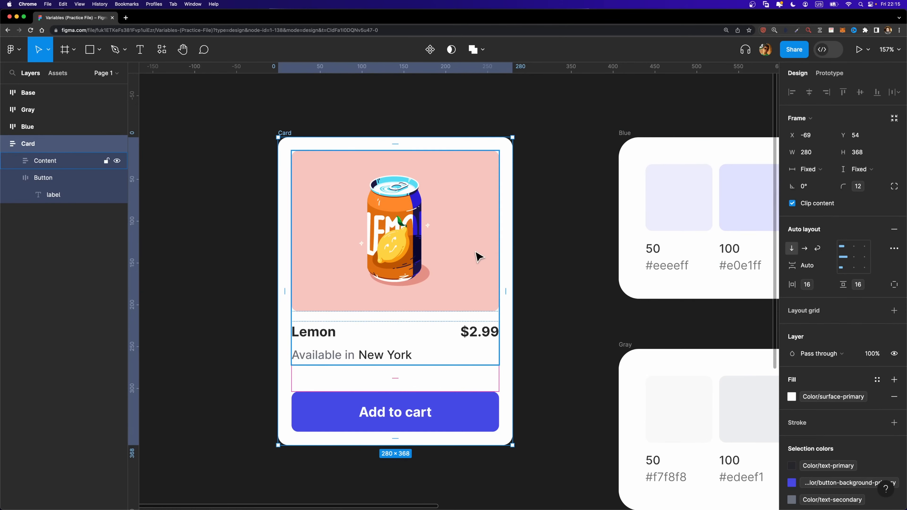
Step: Bind the img placeholder's corner radius to the radius-sm variable (8)
{"action": "left_click", "coordinate": [363, 194]}
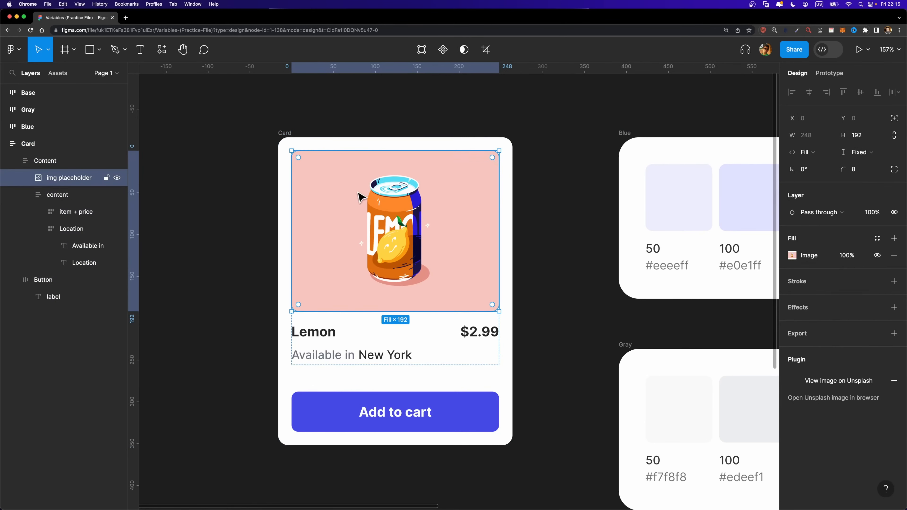
{"action": "left_click", "coordinate": [880, 170]}
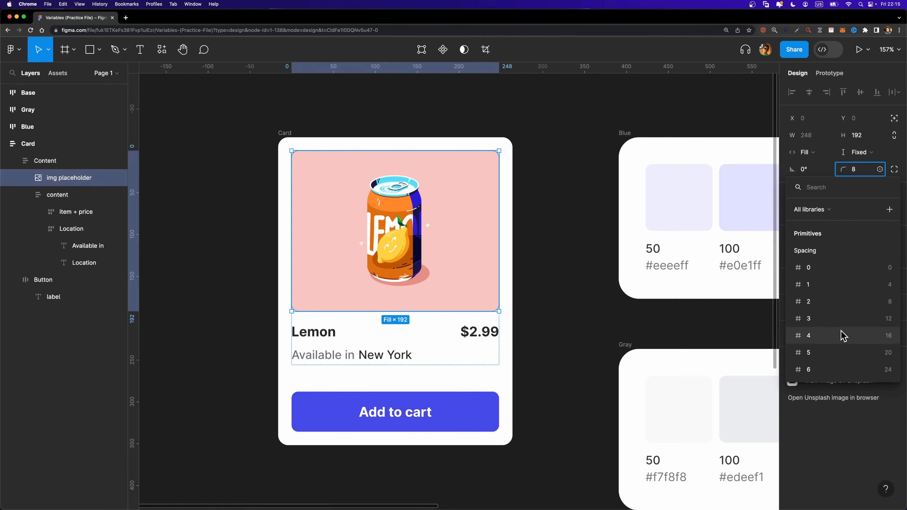
{"action": "scroll", "coordinate": [835, 336], "scroll_direction": "down", "scroll_amount": 5}
{"action": "left_click", "coordinate": [842, 338]}
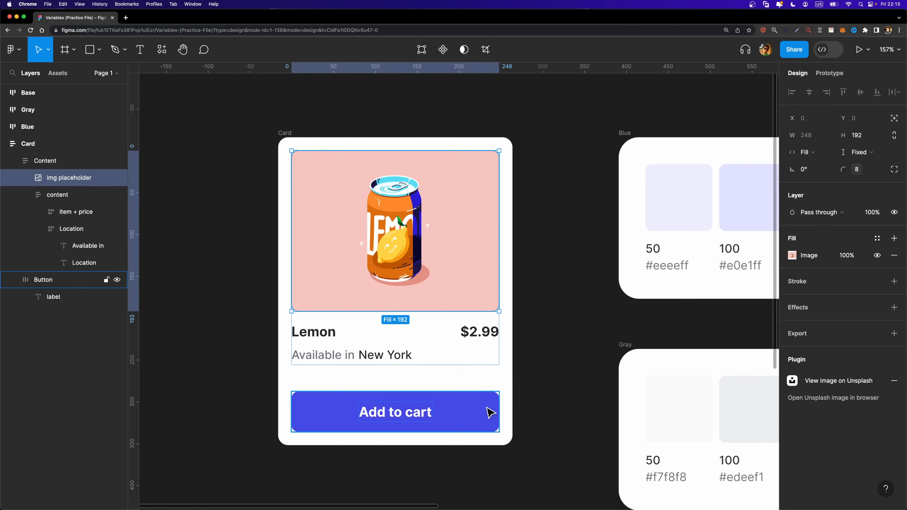
Step: Bind the Add to cart button's corner radius to the radius-sm variable (8), and clear the selection
{"action": "left_click", "coordinate": [490, 414]}
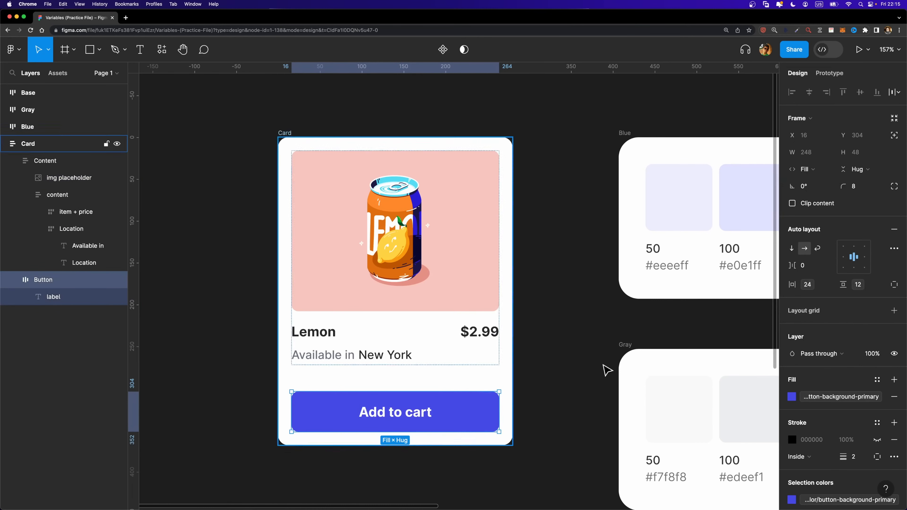
{"action": "left_click", "coordinate": [879, 186]}
{"action": "scroll", "coordinate": [818, 314], "scroll_direction": "down", "scroll_amount": 5}
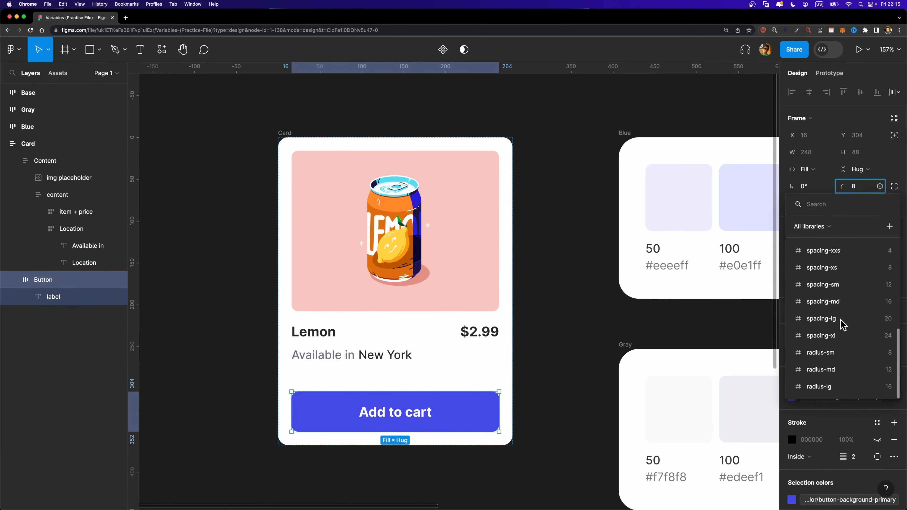
{"action": "left_click", "coordinate": [557, 215]}
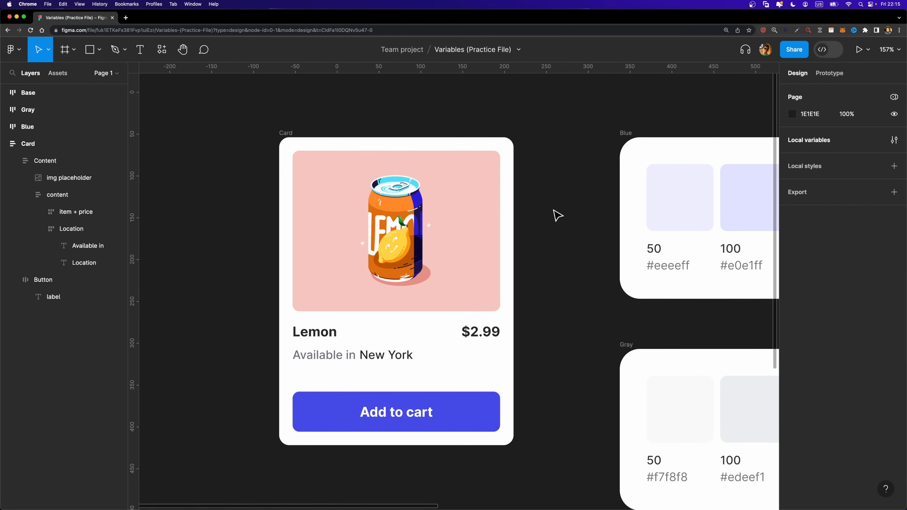
{"action": "left_click", "coordinate": [288, 134]}
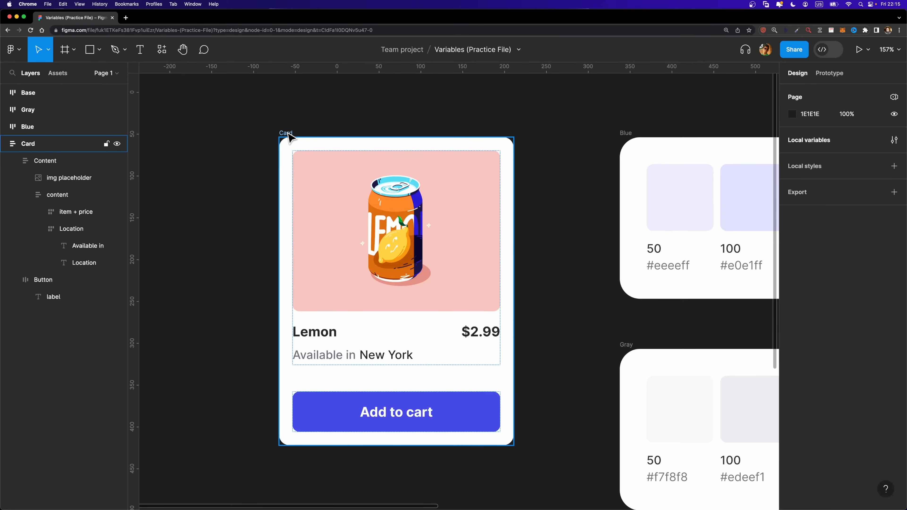
{"action": "scroll", "coordinate": [289, 136], "scroll_direction": "down", "scroll_amount": 1}
{"action": "left_click", "coordinate": [319, 401]}
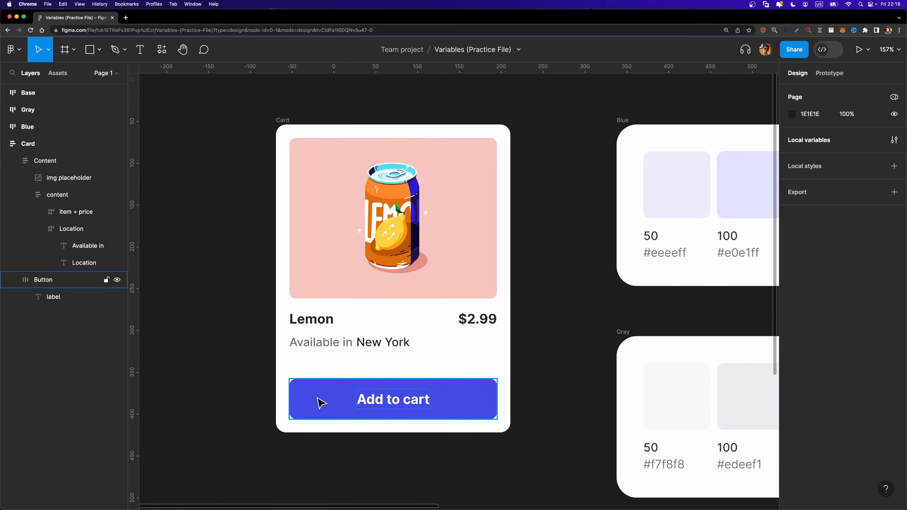
{"action": "scroll", "coordinate": [393, 375], "scroll_direction": "right", "scroll_amount": 1}
Step: Open the local variables and alias the Tokens color variable for the primary button background to Color/Blue/Blue-700
{"action": "left_click", "coordinate": [894, 140]}
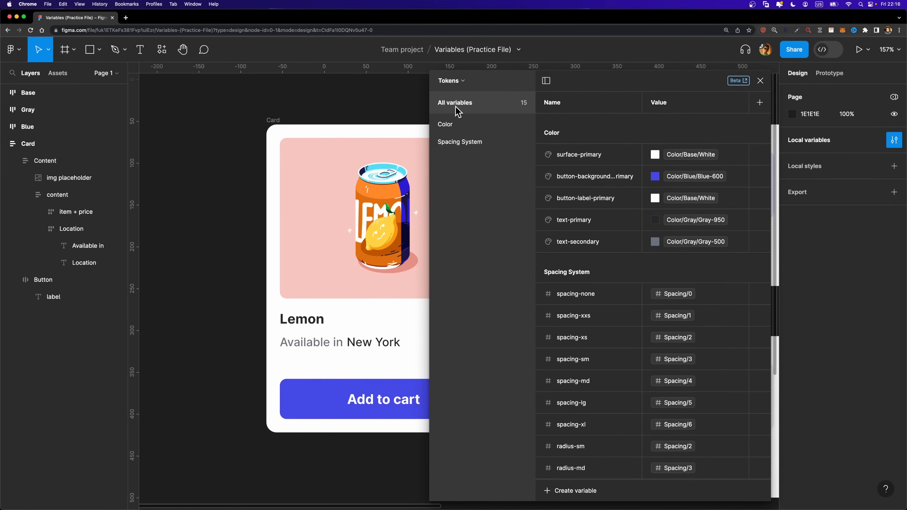
{"action": "scroll", "coordinate": [397, 114], "scroll_direction": "right", "scroll_amount": 5}
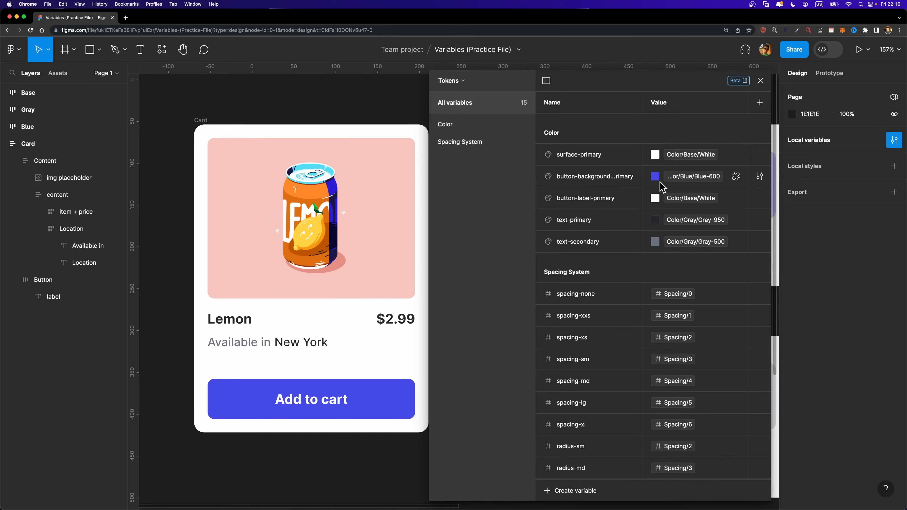
{"action": "left_click", "coordinate": [672, 181]}
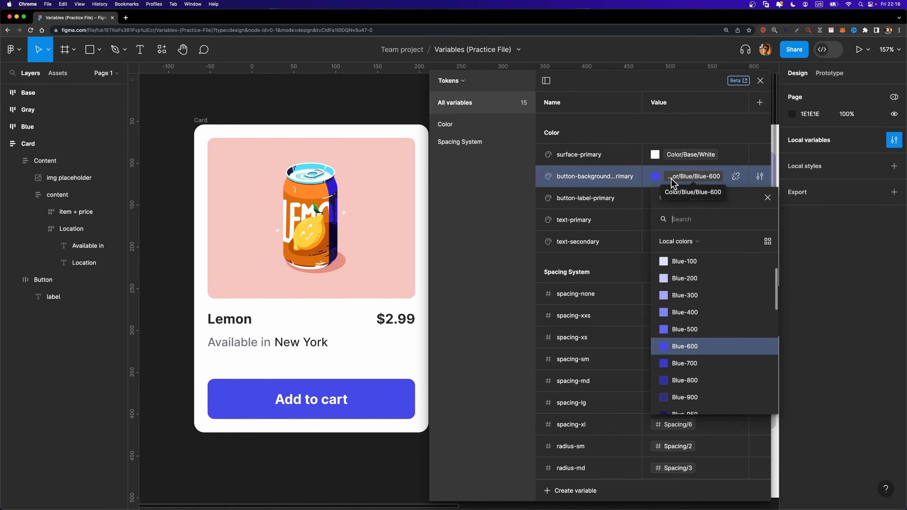
{"action": "left_click", "coordinate": [702, 366]}
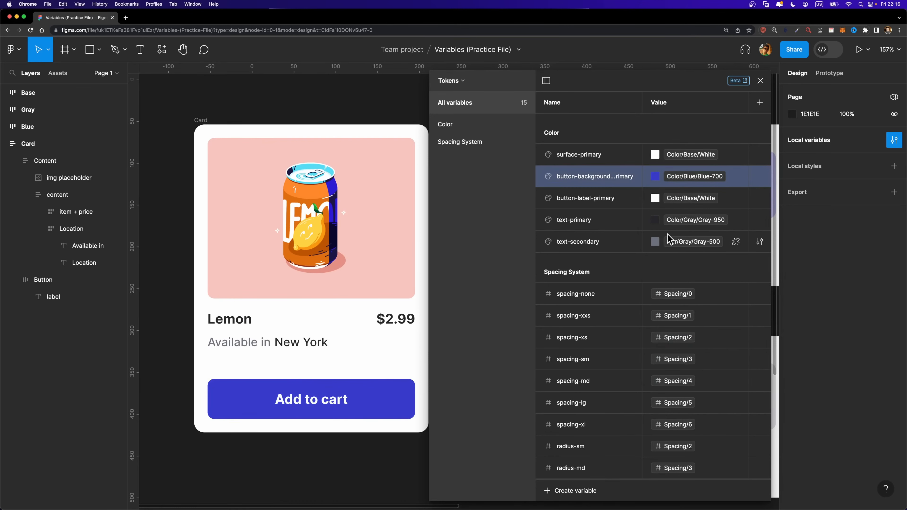
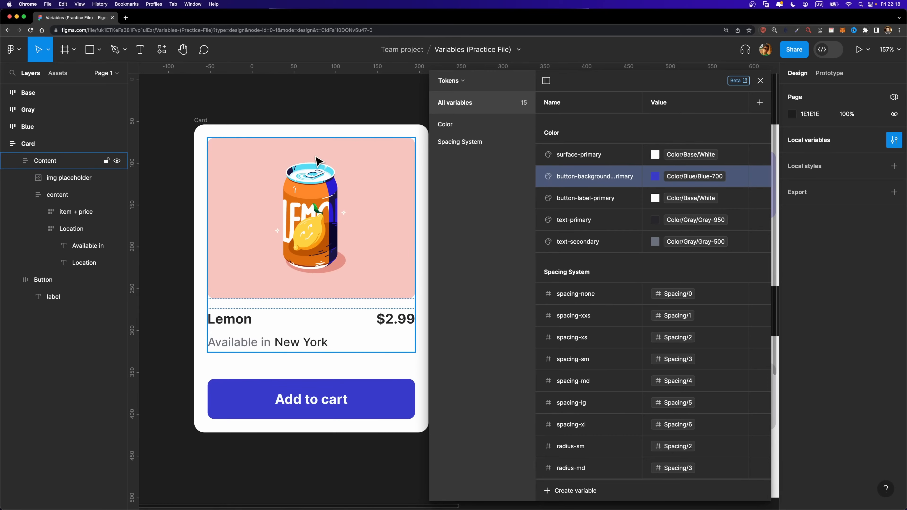
{"action": "left_click", "coordinate": [283, 399]}
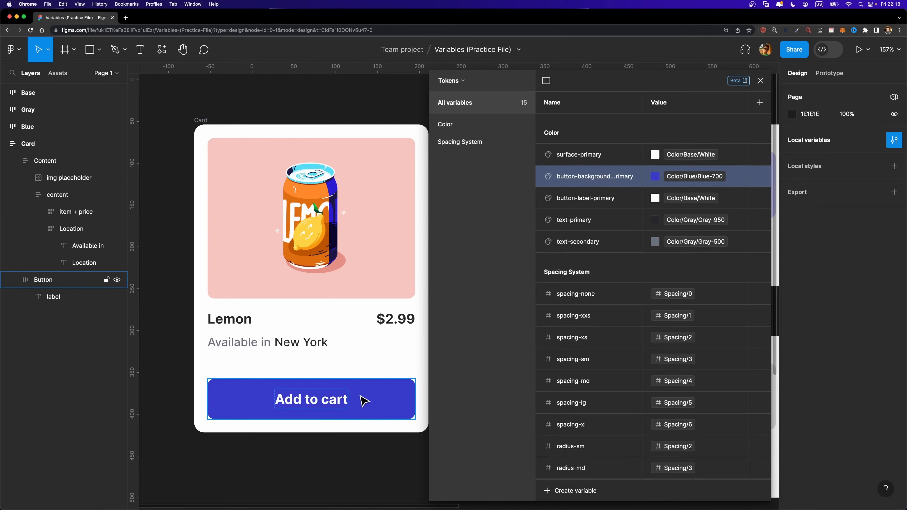
{"action": "left_click", "coordinate": [269, 258]}
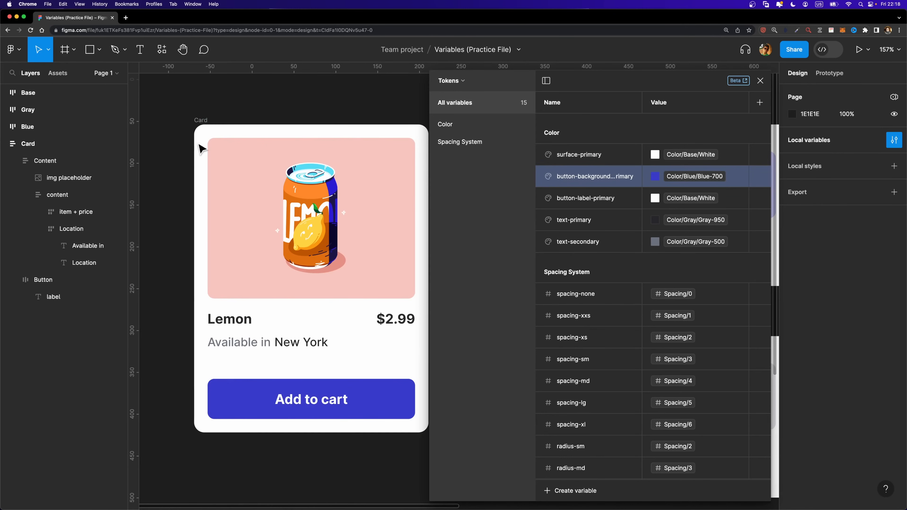
{"action": "key", "text": "Escape"}
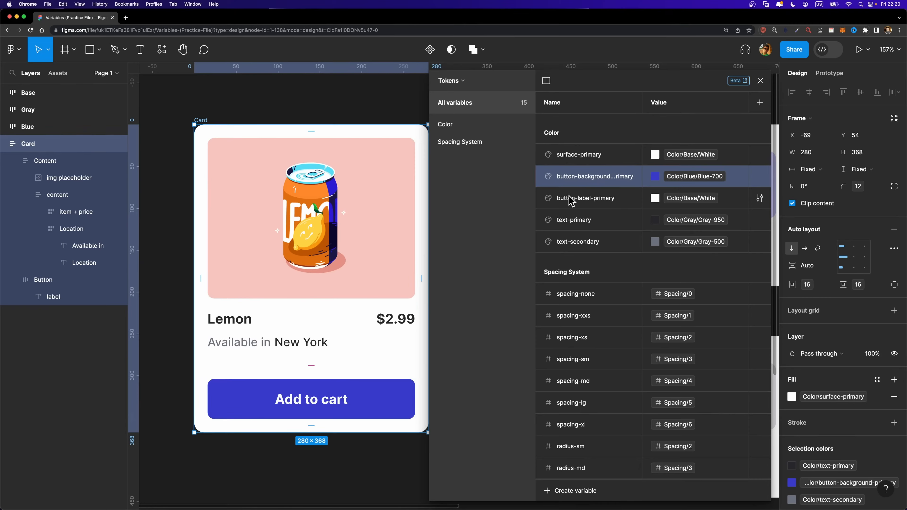
Step: Try Color/Base/Black as the alias of the button-label-primary token, and set it back to Color/Base/White
{"action": "left_click", "coordinate": [678, 199]}
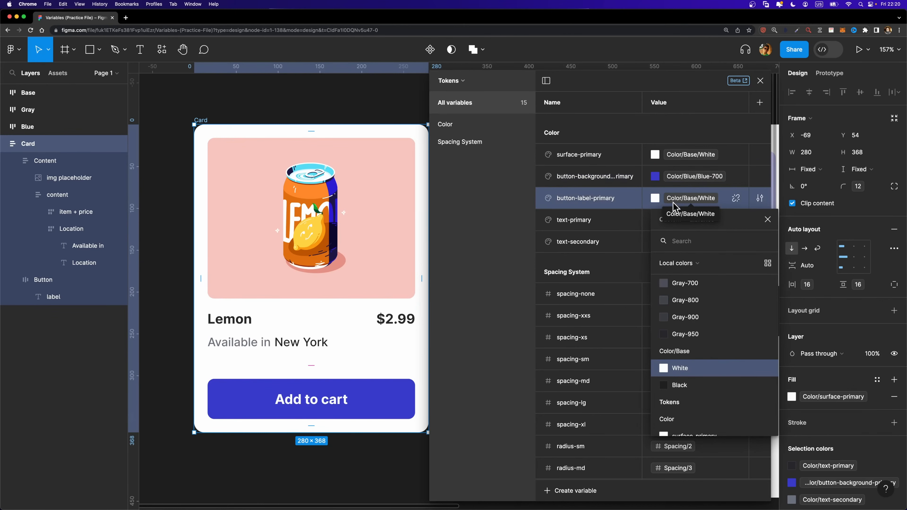
{"action": "left_click", "coordinate": [676, 385]}
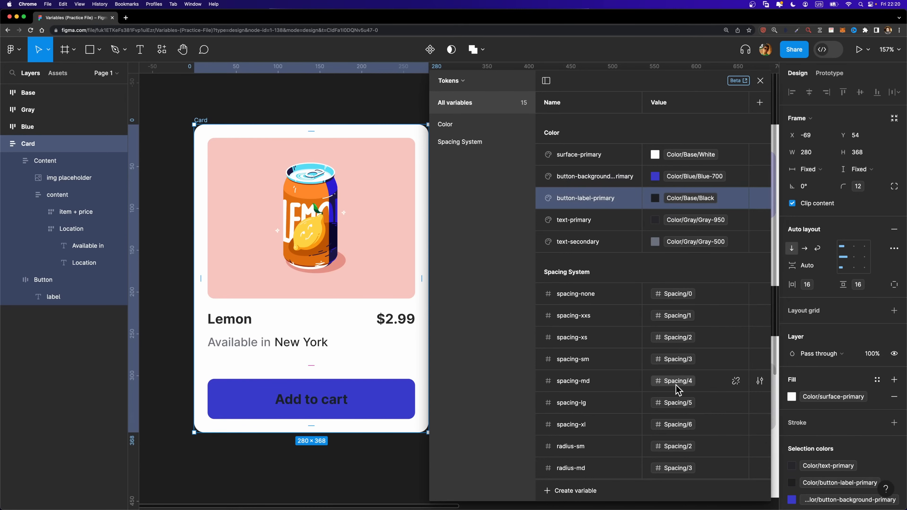
{"action": "left_click", "coordinate": [660, 199]}
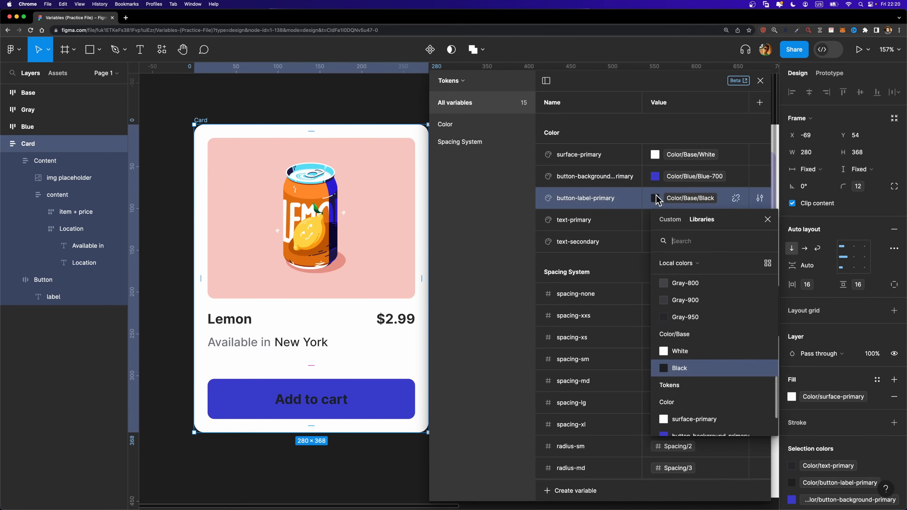
{"action": "left_click", "coordinate": [669, 354]}
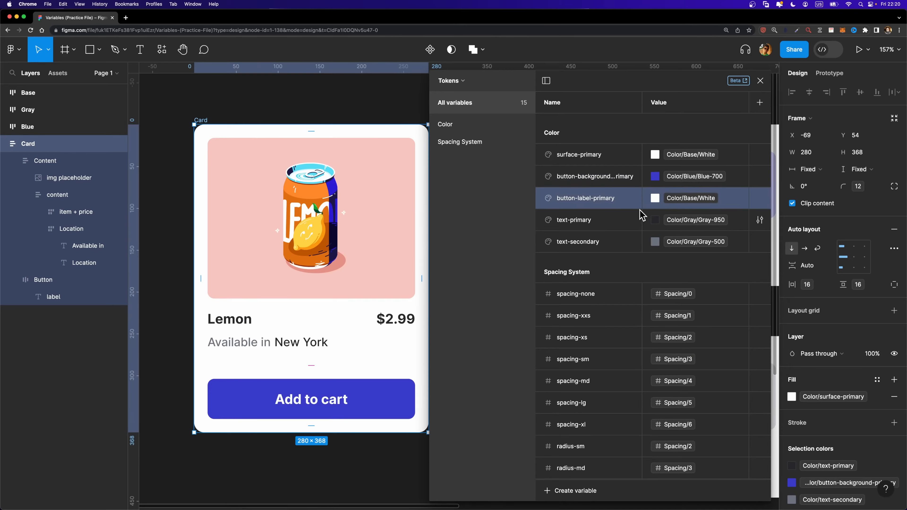
Step: Try the custom color 373AB5 for Blue-600 in the Primitives collection, and return to the Tokens collection
{"action": "left_click", "coordinate": [460, 81]}
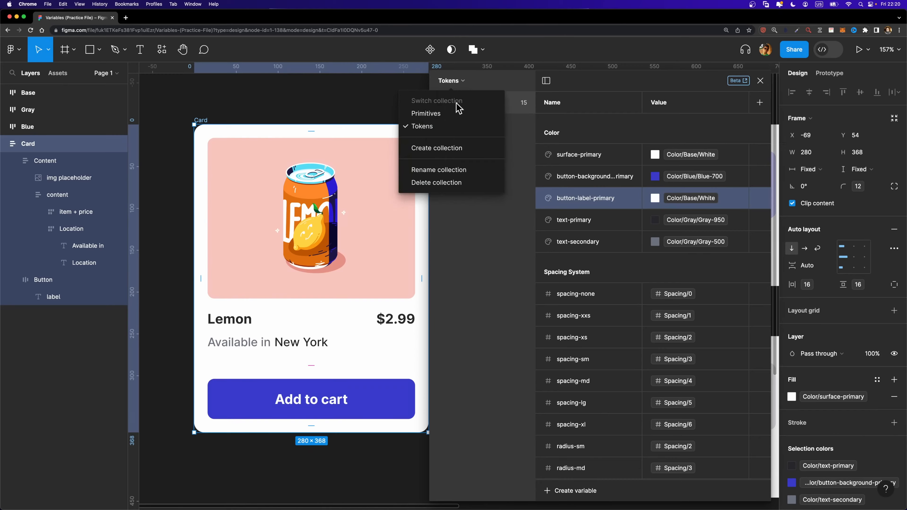
{"action": "left_click", "coordinate": [439, 115]}
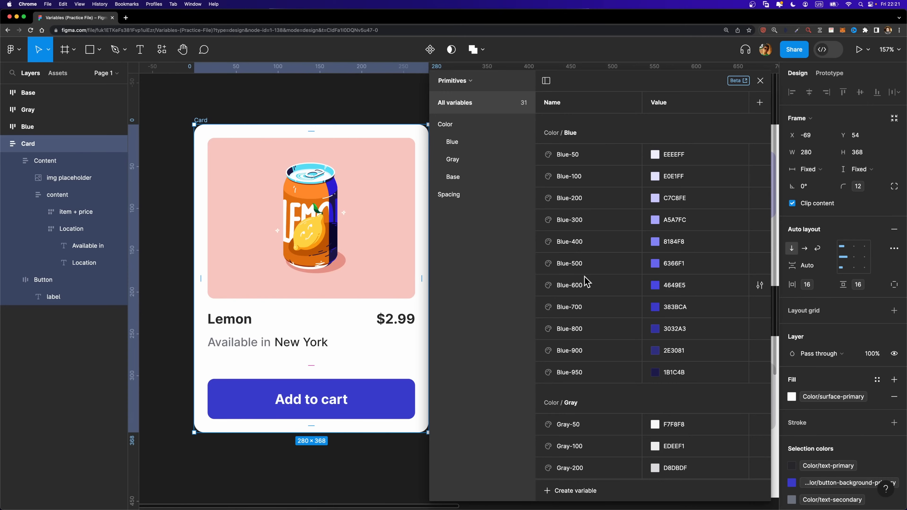
{"action": "left_click", "coordinate": [653, 286]}
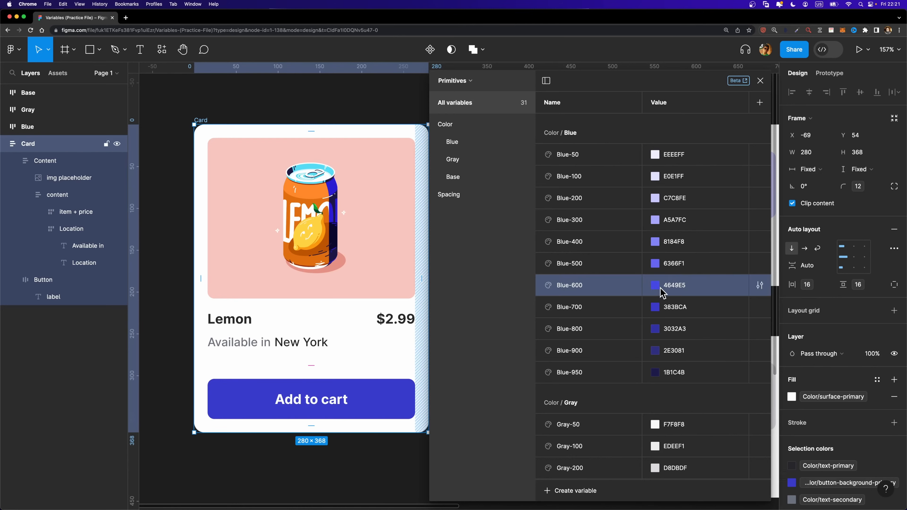
{"action": "left_click", "coordinate": [656, 286]}
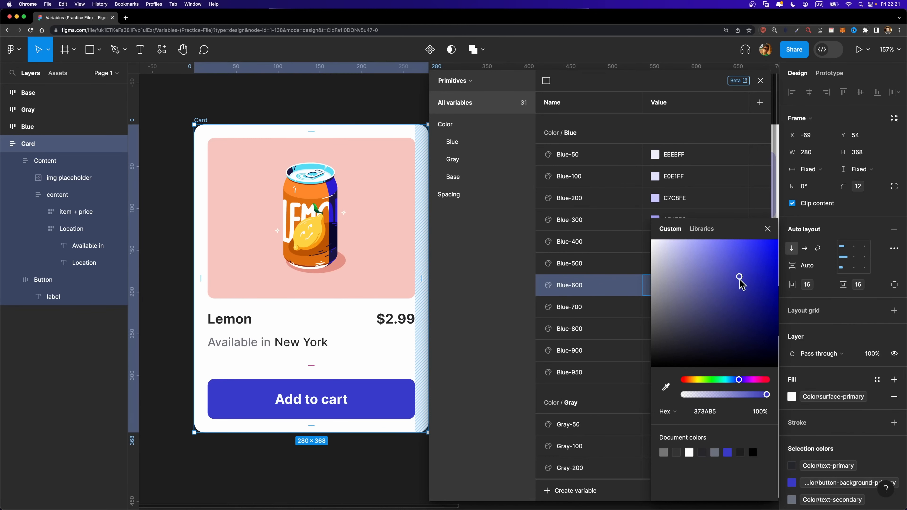
{"action": "key", "text": "Escape"}
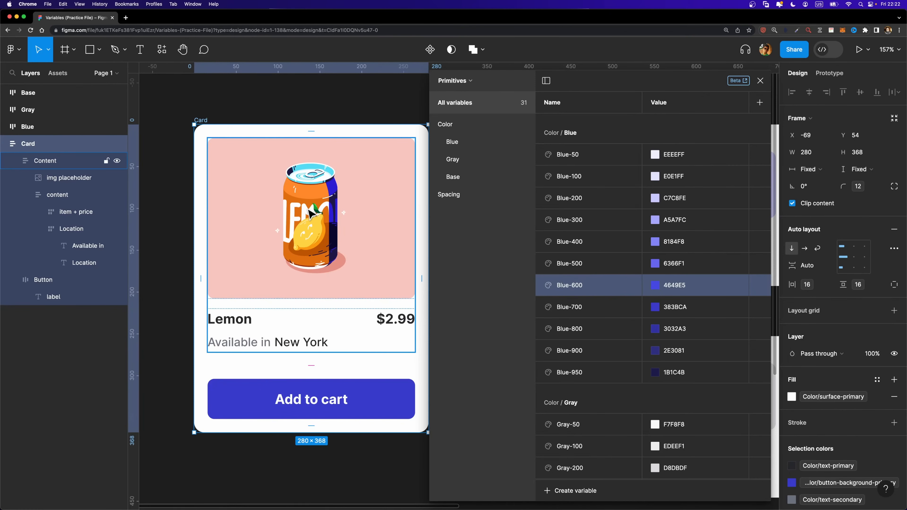
{"action": "left_click", "coordinate": [465, 81]}
{"action": "left_click", "coordinate": [456, 129]}
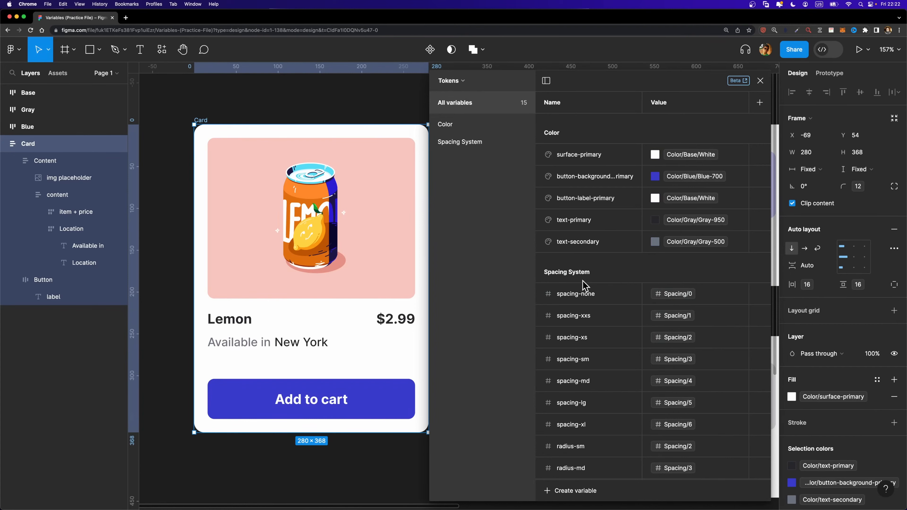
Step: Alias the radius-sm token to Spacing/3 and the radius-md token to Spacing/4
{"action": "scroll", "coordinate": [586, 287], "scroll_direction": "down", "scroll_amount": 1}
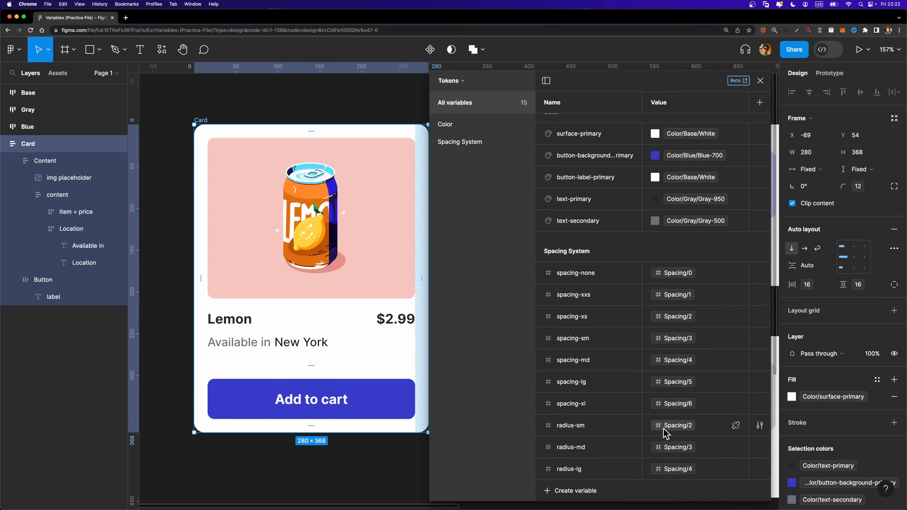
{"action": "left_click", "coordinate": [678, 431]}
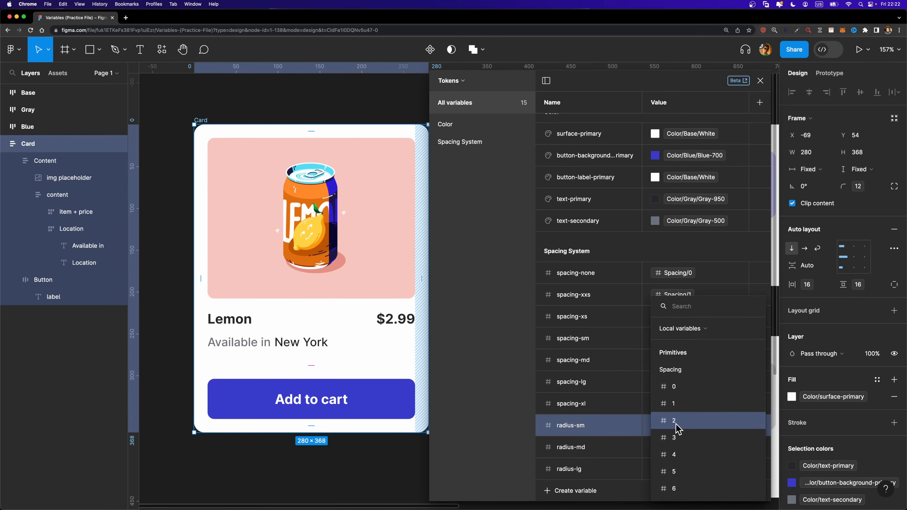
{"action": "left_click", "coordinate": [680, 438]}
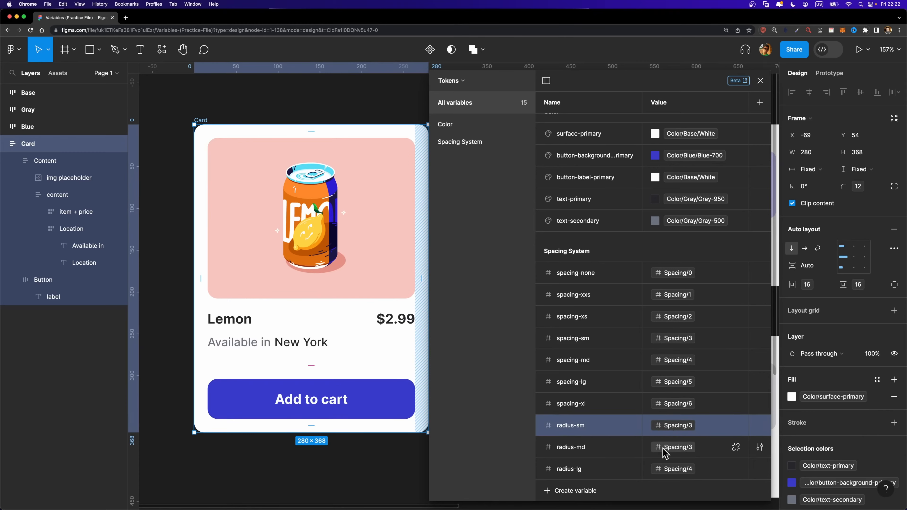
{"action": "left_click", "coordinate": [671, 449]}
{"action": "left_click", "coordinate": [682, 452]}
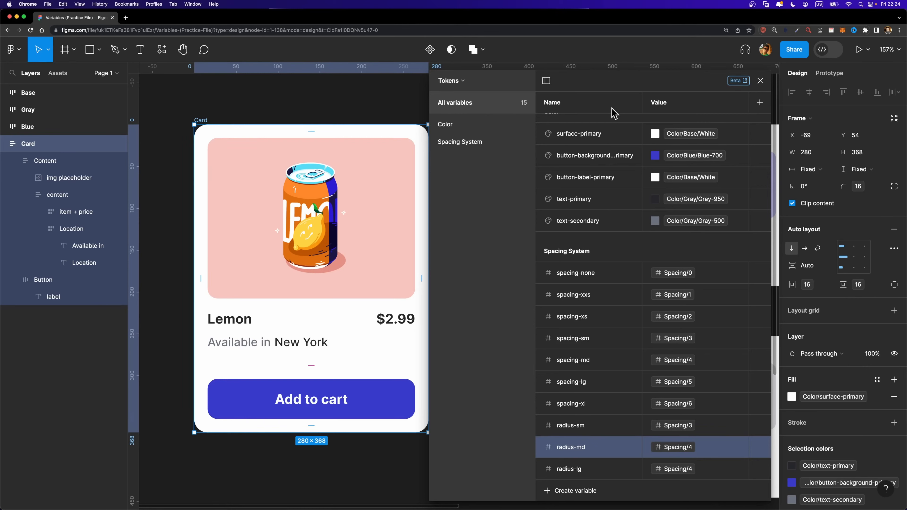
Step: Review the radius-sm, radius-md and radius-lg tokens in the Tokens collection
{"action": "scroll", "coordinate": [621, 150], "scroll_direction": "up", "scroll_amount": 1}
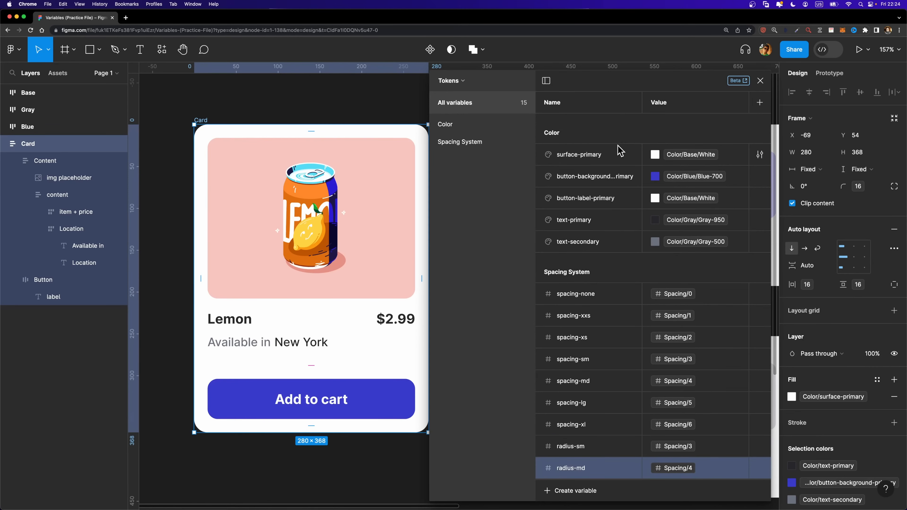
{"action": "scroll", "coordinate": [620, 152], "scroll_direction": "down", "scroll_amount": 1}
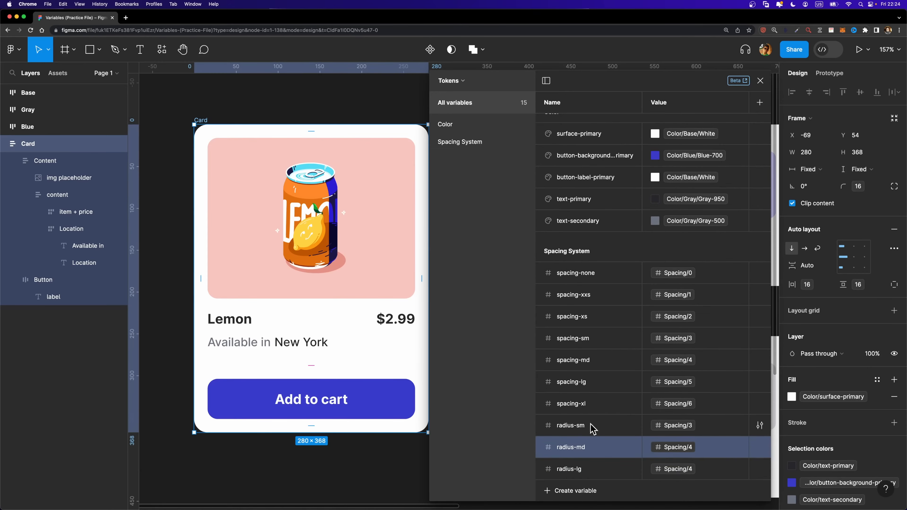
{"action": "left_click", "coordinate": [593, 471]}
{"action": "left_click", "coordinate": [593, 450]}
{"action": "left_click", "coordinate": [592, 432]}
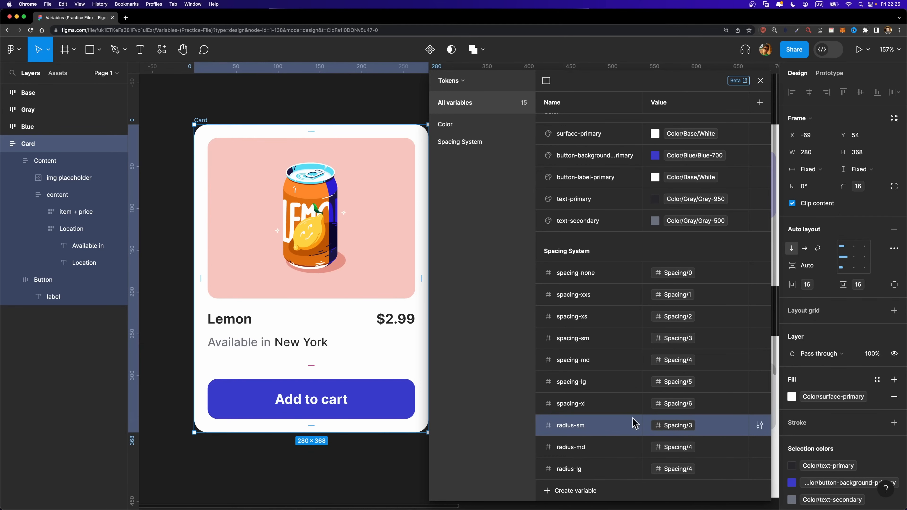
Step: Close the local variables and examine which variables are offered for the Card frame's horizontal padding
{"action": "left_click", "coordinate": [257, 117]}
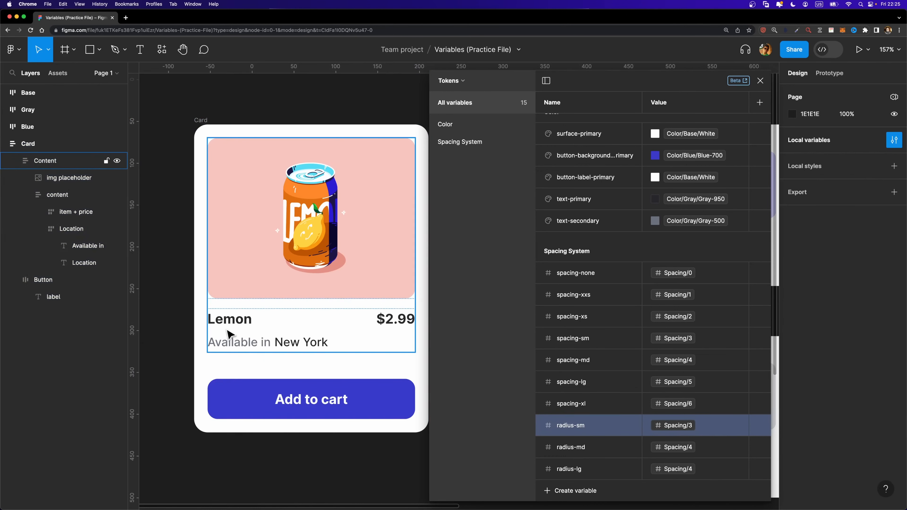
{"action": "left_click", "coordinate": [208, 121]}
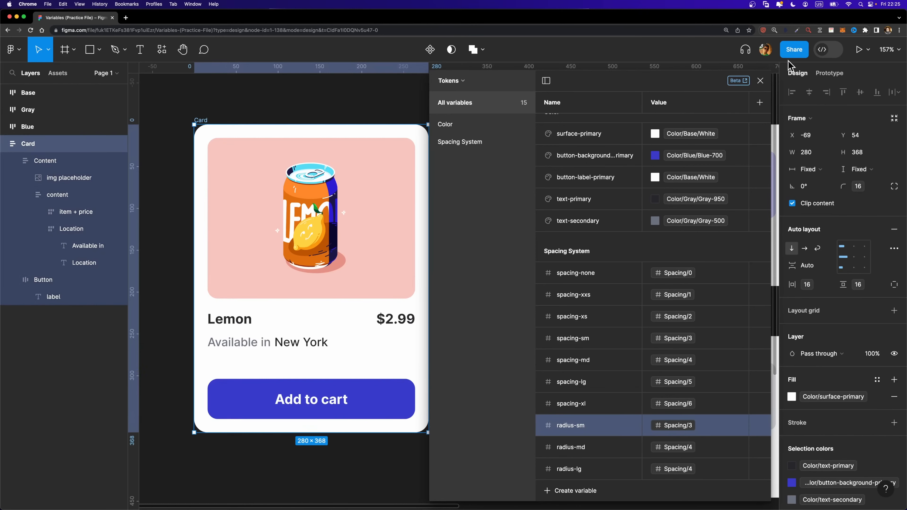
{"action": "left_click", "coordinate": [761, 81]}
{"action": "left_click", "coordinate": [829, 285]}
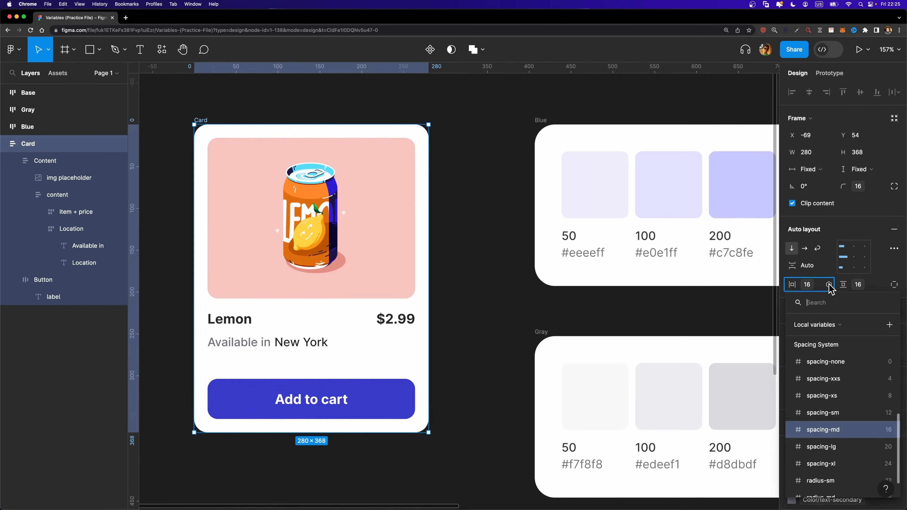
{"action": "scroll", "coordinate": [825, 349], "scroll_direction": "down", "scroll_amount": 1}
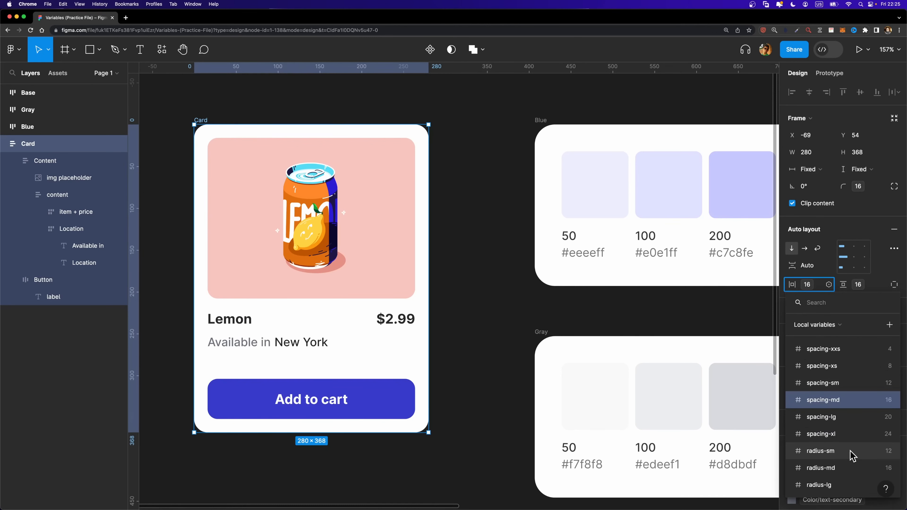
{"action": "key", "text": "Escape"}
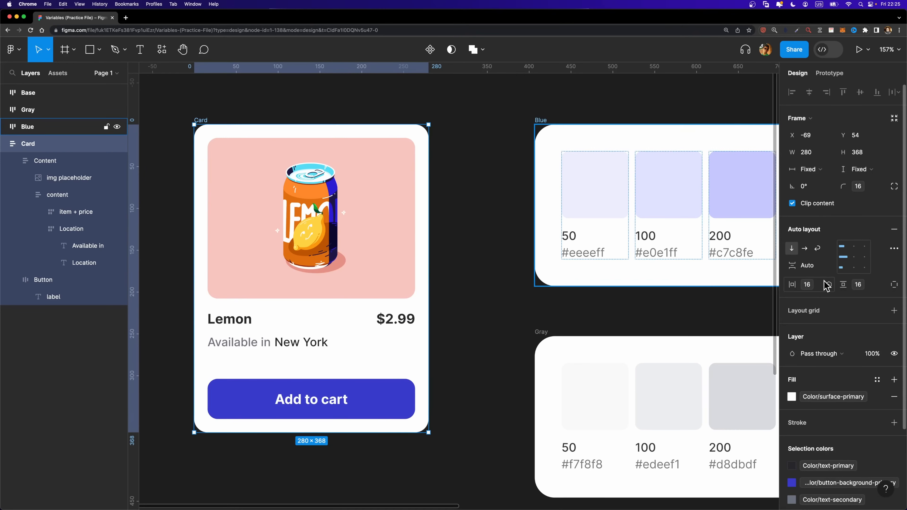
{"action": "left_click", "coordinate": [827, 285]}
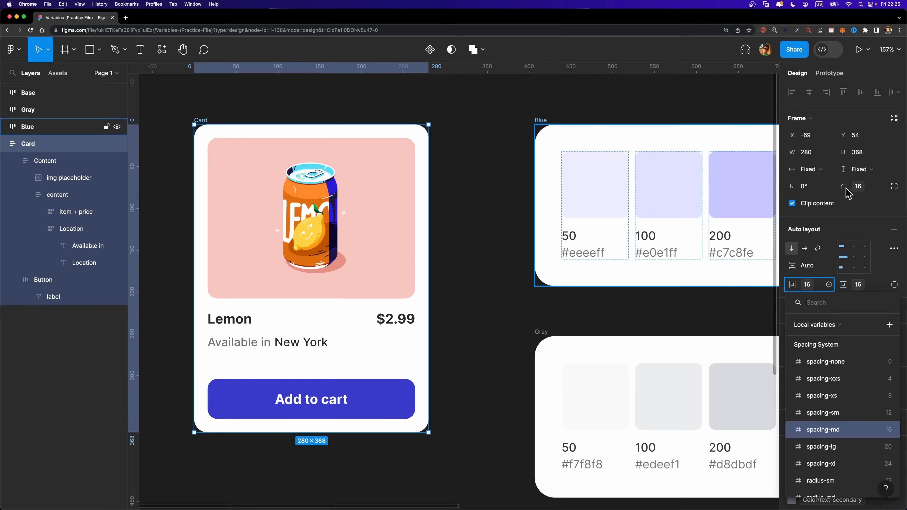
{"action": "left_click", "coordinate": [513, 164]}
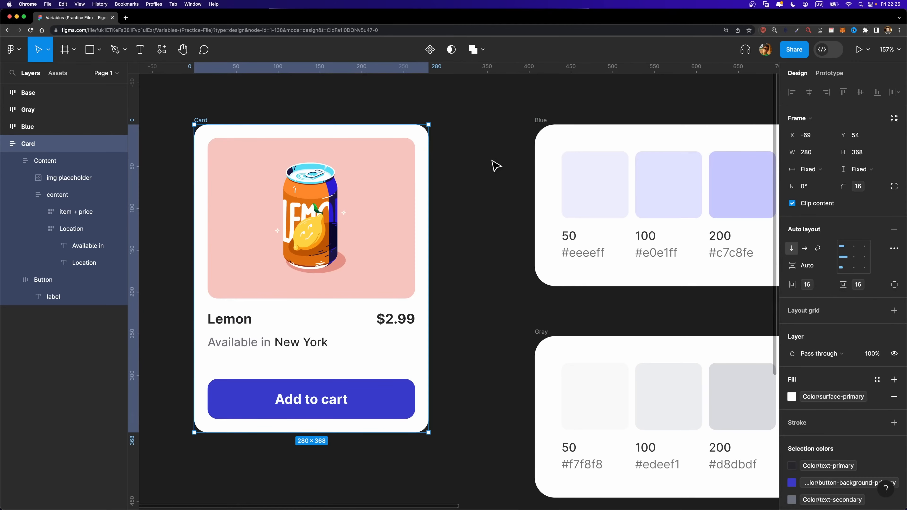
Step: Open the local variables and limit the radius-sm token's number scoping to Corner radius only
{"action": "left_click", "coordinate": [464, 159]}
{"action": "left_click", "coordinate": [894, 140]}
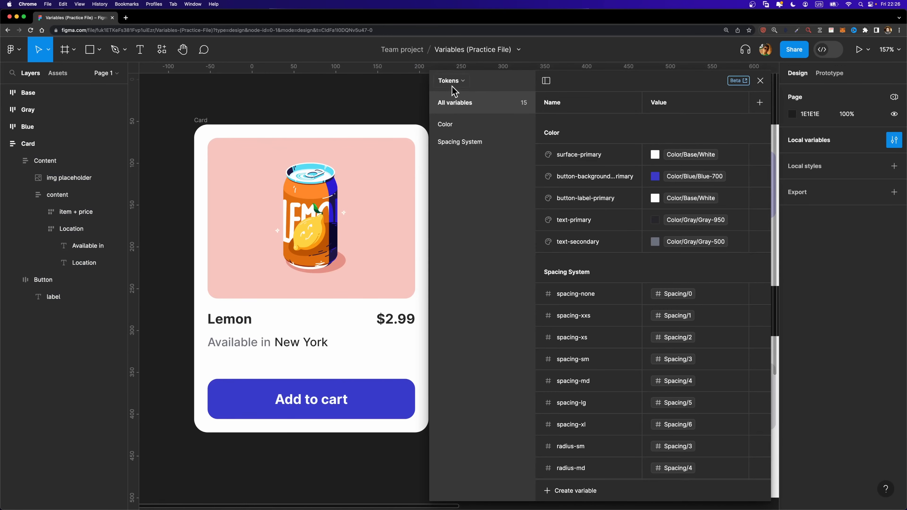
{"action": "scroll", "coordinate": [614, 327], "scroll_direction": "down", "scroll_amount": 2}
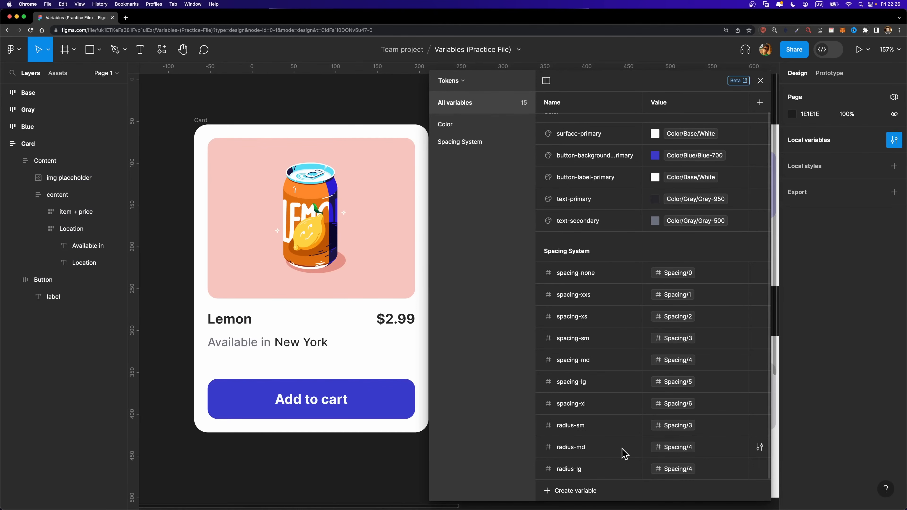
{"action": "left_click", "coordinate": [606, 432]}
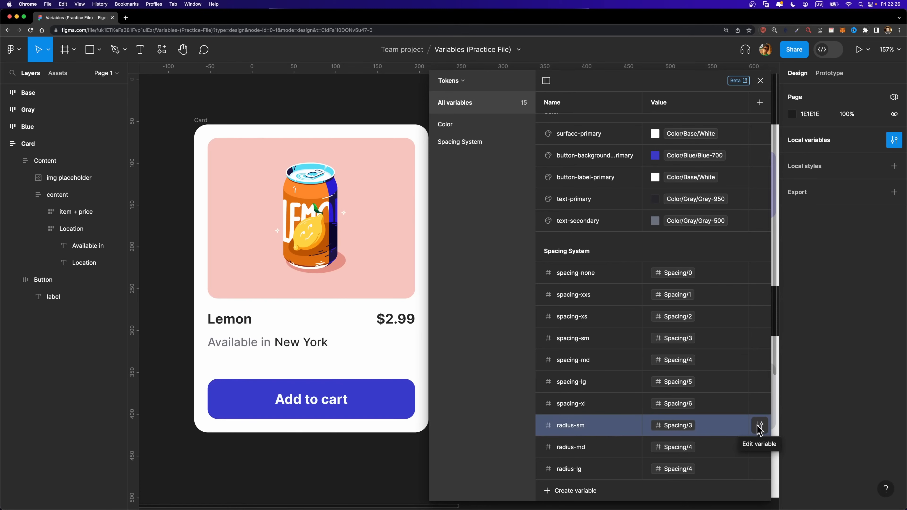
{"action": "left_click", "coordinate": [760, 426]}
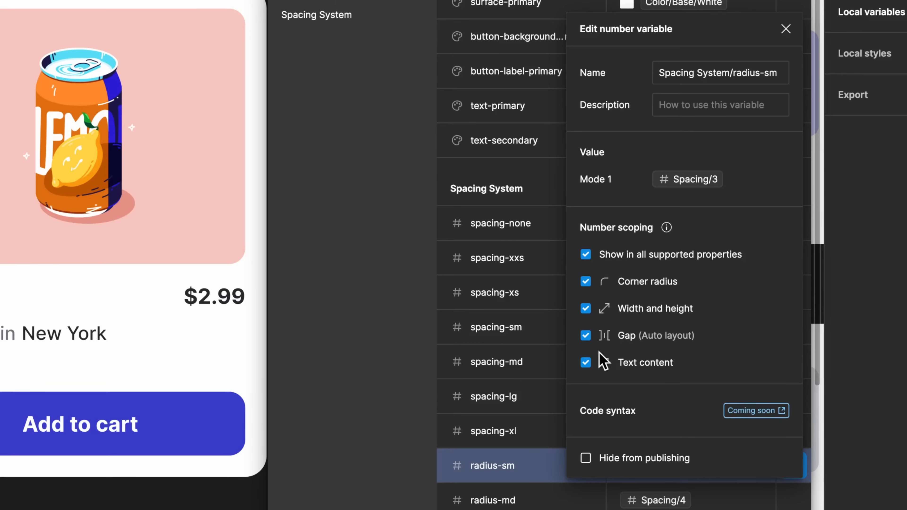
{"action": "left_click", "coordinate": [586, 362]}
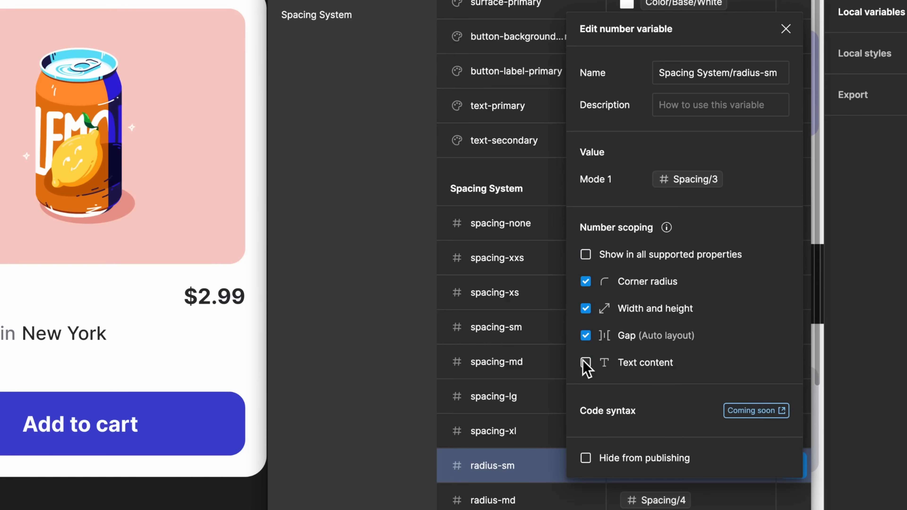
{"action": "left_click", "coordinate": [587, 338]}
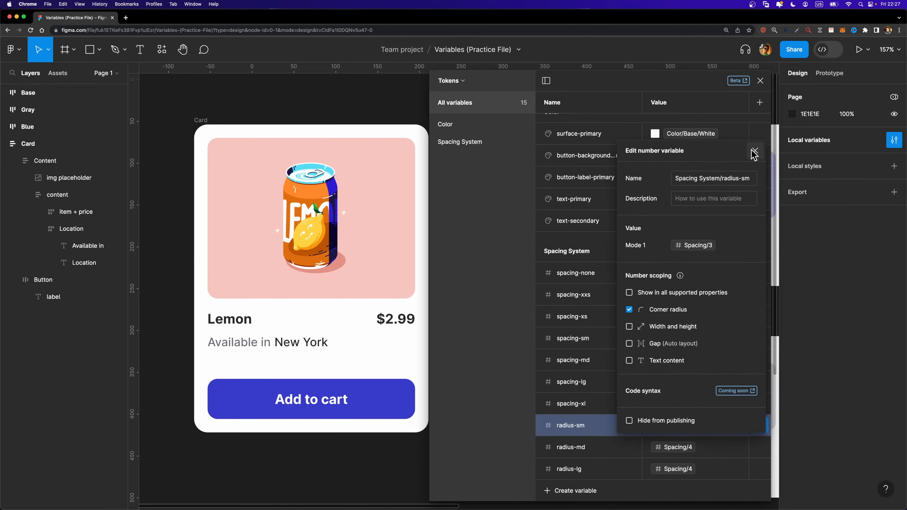
{"action": "left_click", "coordinate": [786, 28]}
Step: Limit the radius-md token's number scoping to Corner radius by excluding width and height, gap and text content
{"action": "left_click", "coordinate": [760, 447]}
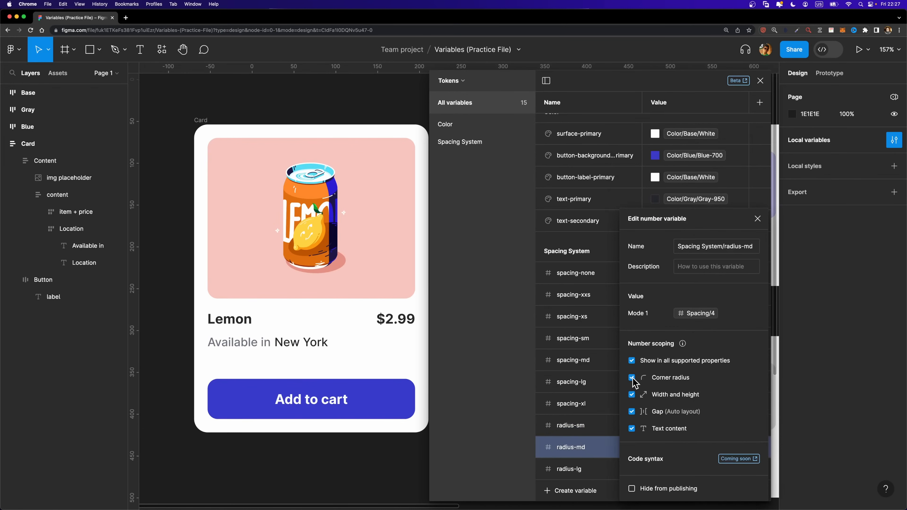
{"action": "left_click", "coordinate": [631, 394]}
{"action": "left_click", "coordinate": [631, 412]}
{"action": "left_click", "coordinate": [632, 428]}
{"action": "left_click", "coordinate": [595, 448]}
Step: Restrict the radius-lg token's number scoping to Corner radius only
{"action": "left_click", "coordinate": [760, 469]}
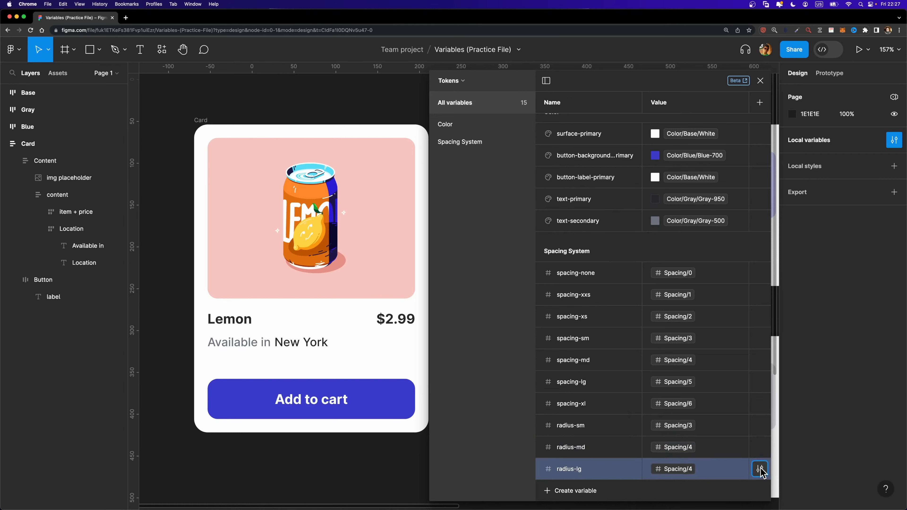
{"action": "left_click", "coordinate": [632, 360]}
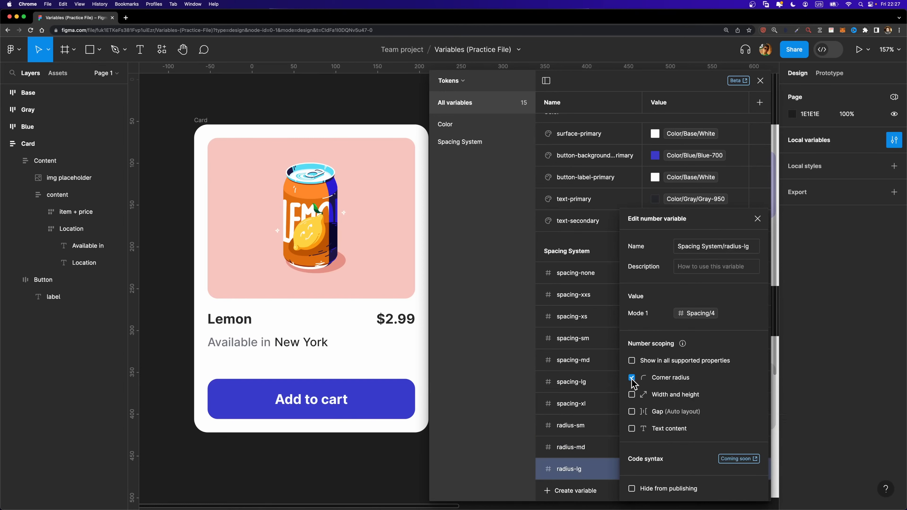
{"action": "left_click", "coordinate": [602, 404]}
Step: Close the local variables and check which tokens the Card frame's horizontal padding offers with the radius scoping applied
{"action": "left_click", "coordinate": [761, 80]}
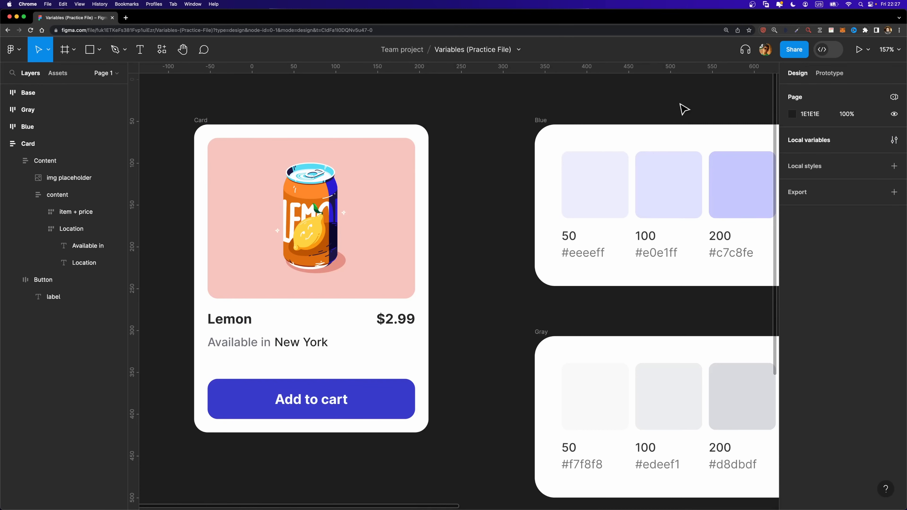
{"action": "left_click", "coordinate": [214, 129]}
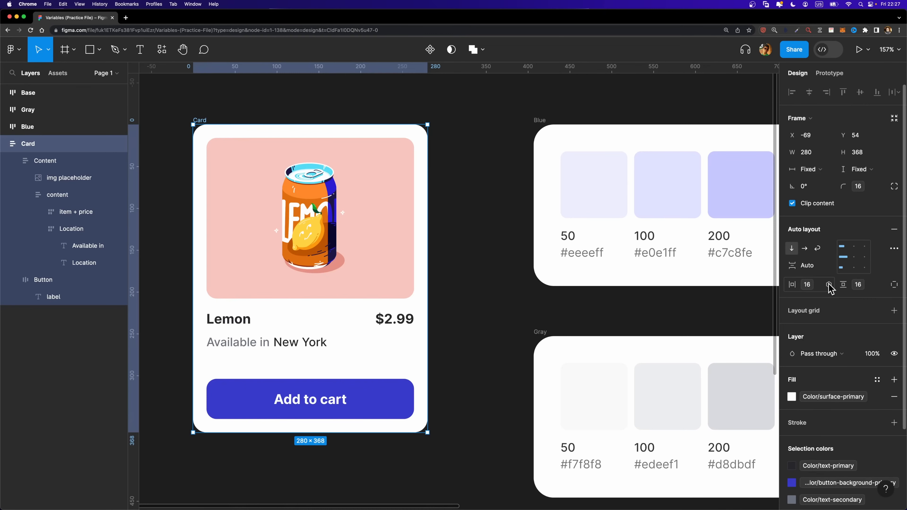
{"action": "left_click", "coordinate": [828, 284]}
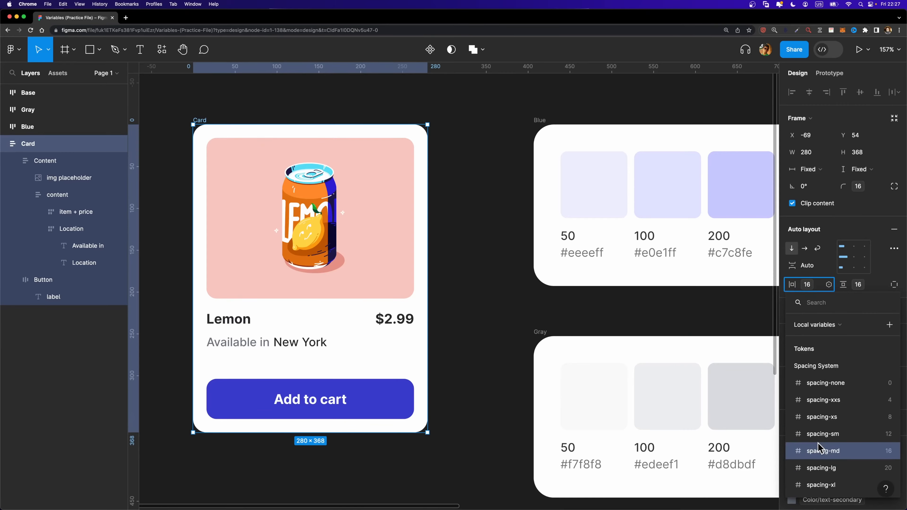
{"action": "left_click", "coordinate": [476, 323]}
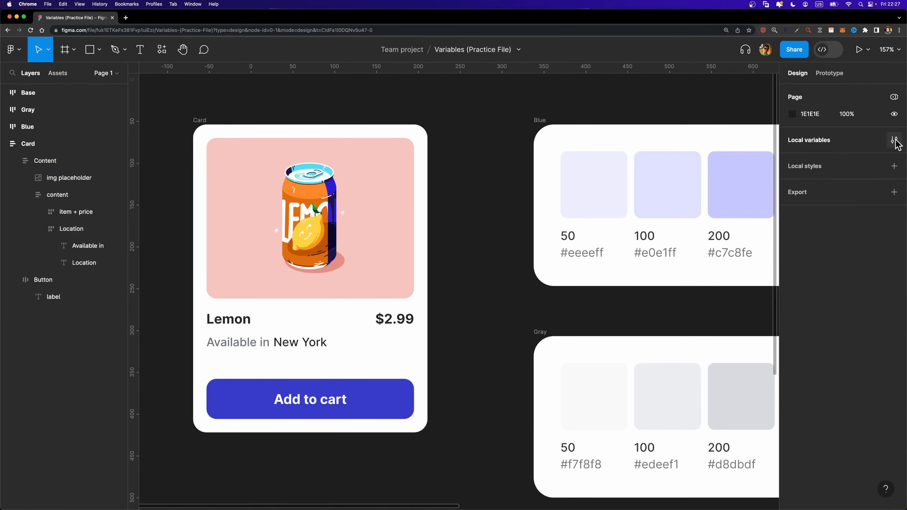
Step: Open the local variables and try to exclude Stroke from the color scoping of the primary button background token
{"action": "left_click", "coordinate": [894, 140]}
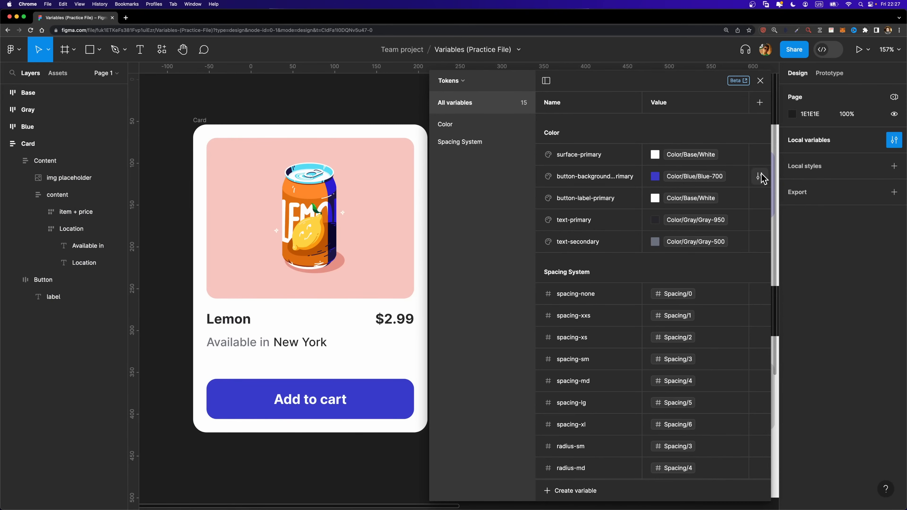
{"action": "left_click", "coordinate": [760, 176]}
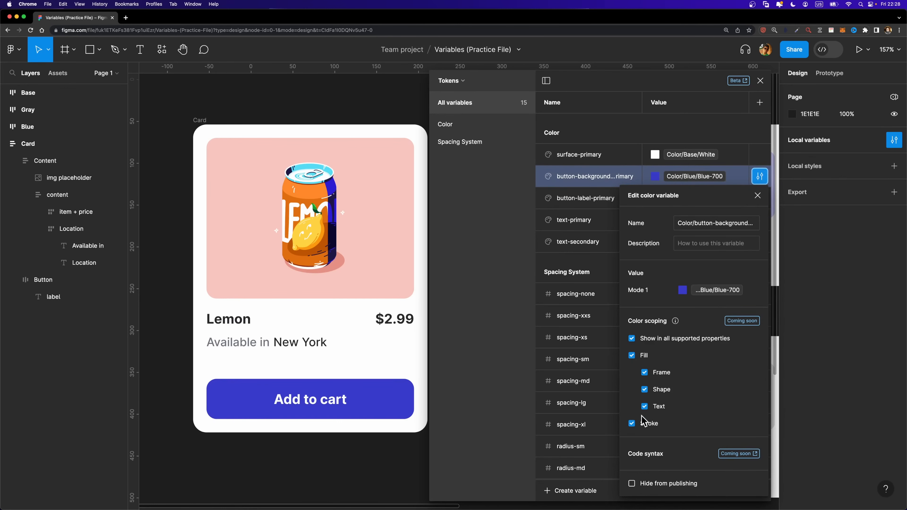
{"action": "left_click", "coordinate": [631, 424]}
{"action": "left_click", "coordinate": [758, 195]}
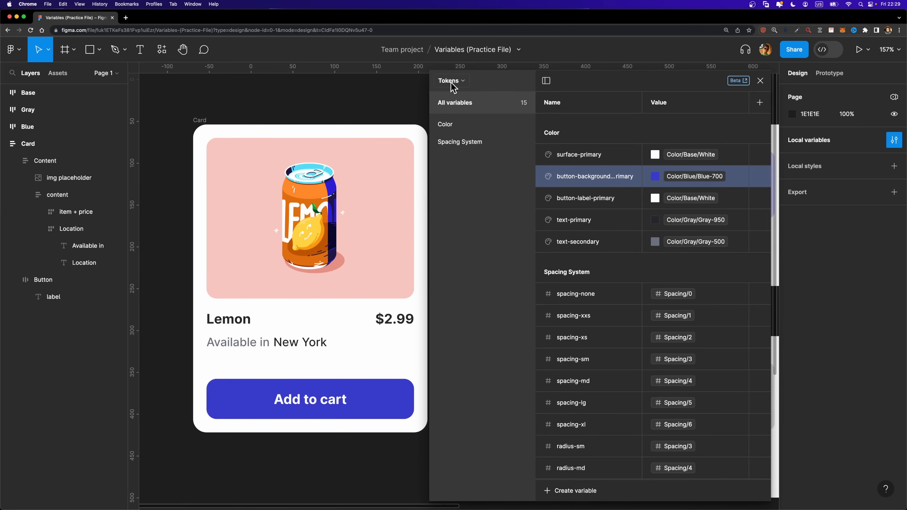
Step: Add a second mode to the Tokens collection and name the two modes Light and Dark
{"action": "left_click", "coordinate": [467, 82]}
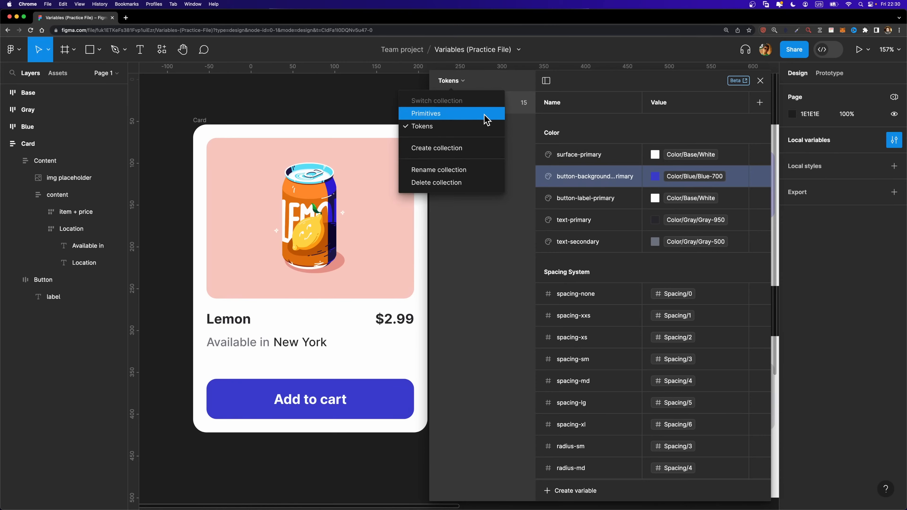
{"action": "left_click", "coordinate": [452, 125]}
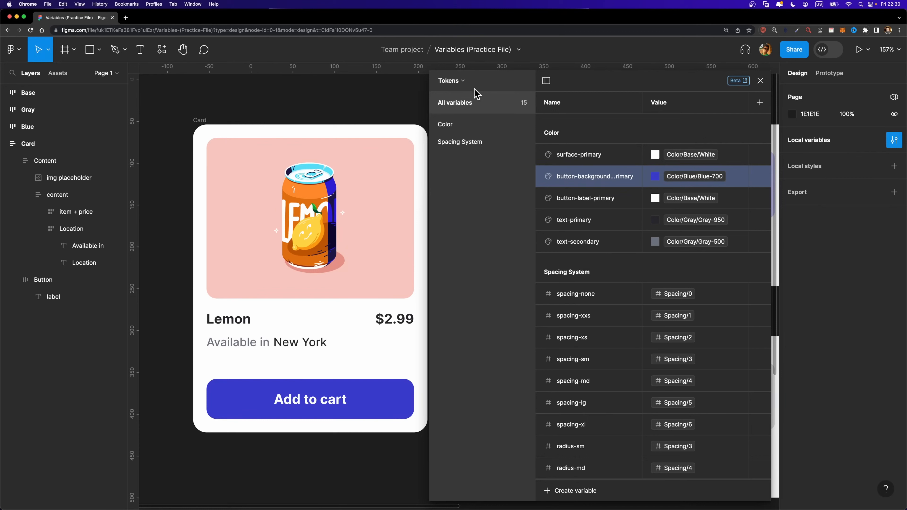
{"action": "left_click", "coordinate": [761, 104]}
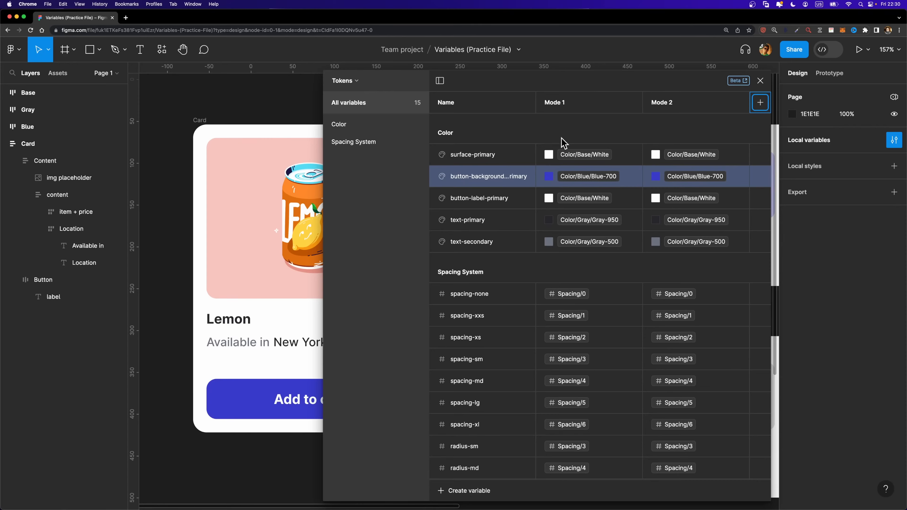
{"action": "double_click", "coordinate": [556, 105]}
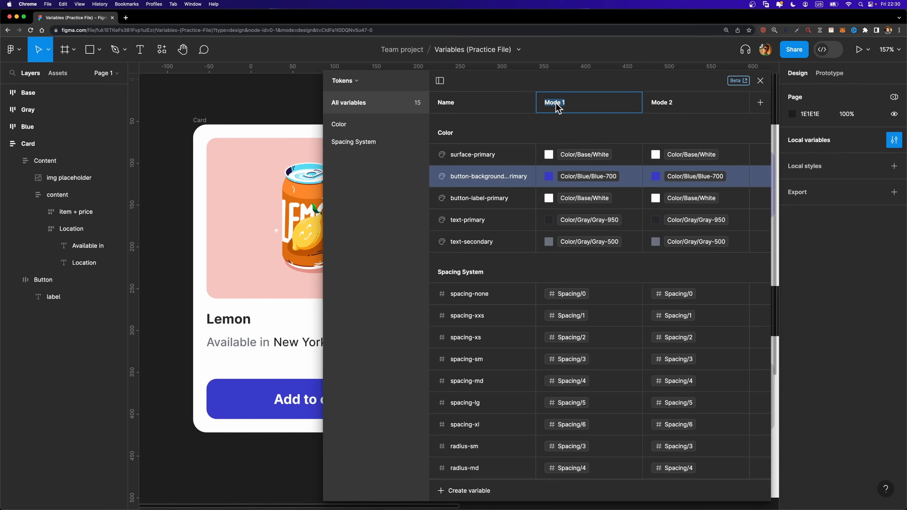
{"action": "type", "text": "Light"}
{"action": "double_click", "coordinate": [673, 104]}
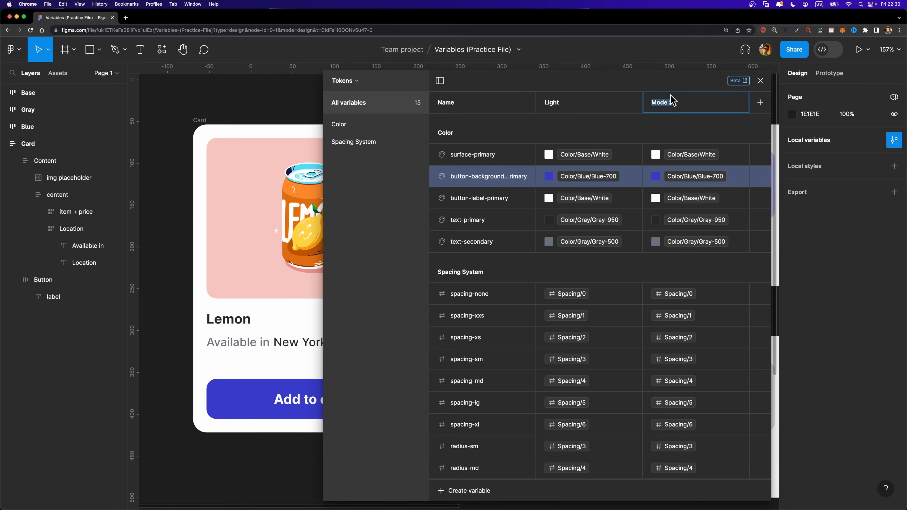
{"action": "type", "text": "Dark"}
{"action": "key", "text": "Return"}
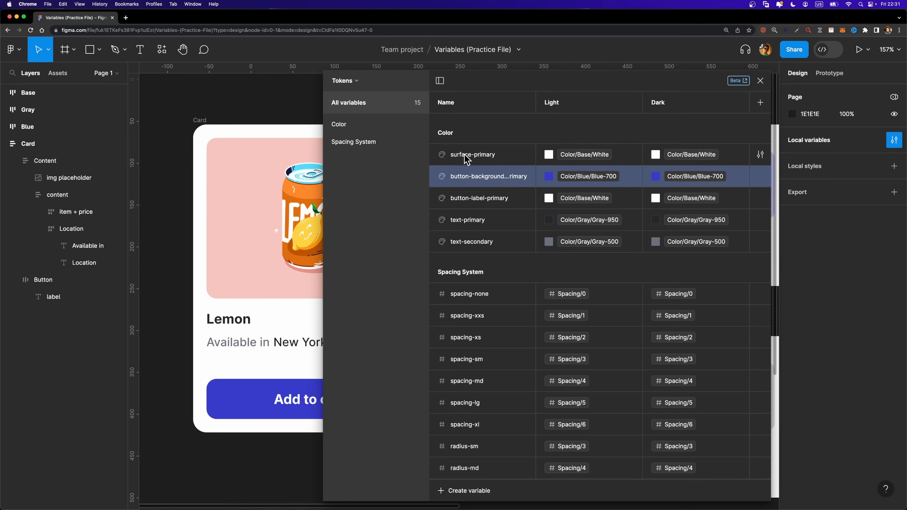
Step: Alias surface-primary to Base/Black in Dark mode, and the primary button background token to Blue-300 in Dark and Blue-600 in Light
{"action": "left_click", "coordinate": [656, 156]}
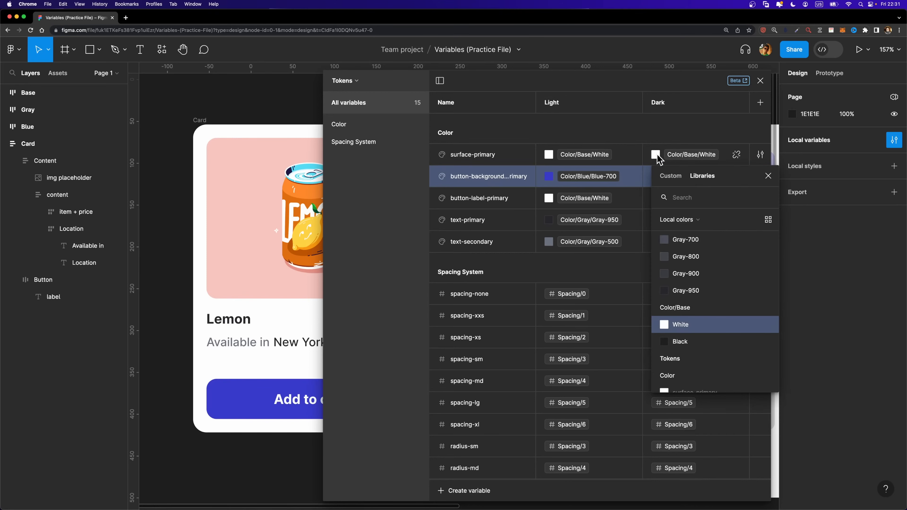
{"action": "left_click", "coordinate": [681, 342]}
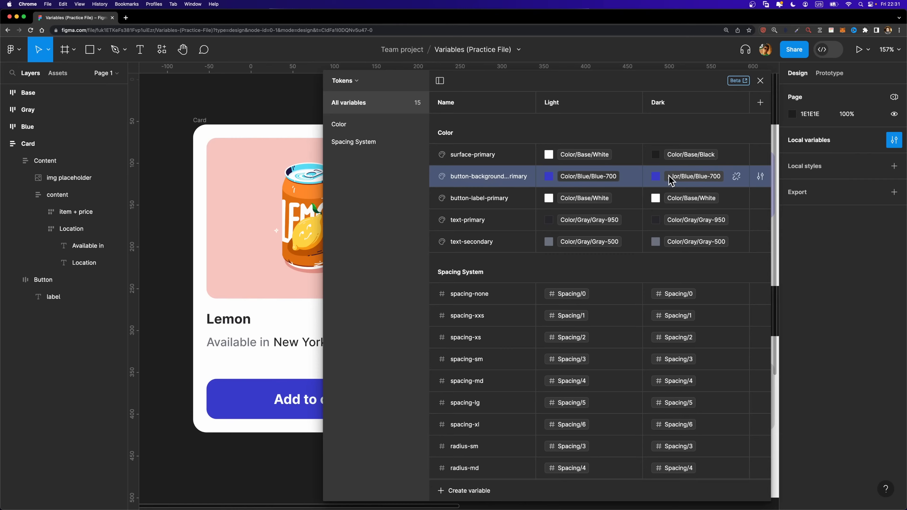
{"action": "left_click", "coordinate": [677, 181]}
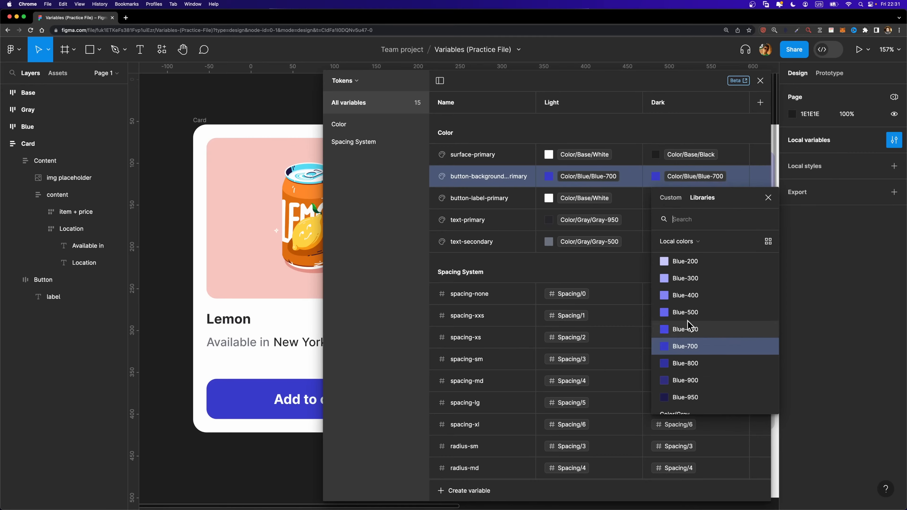
{"action": "left_click", "coordinate": [687, 281]}
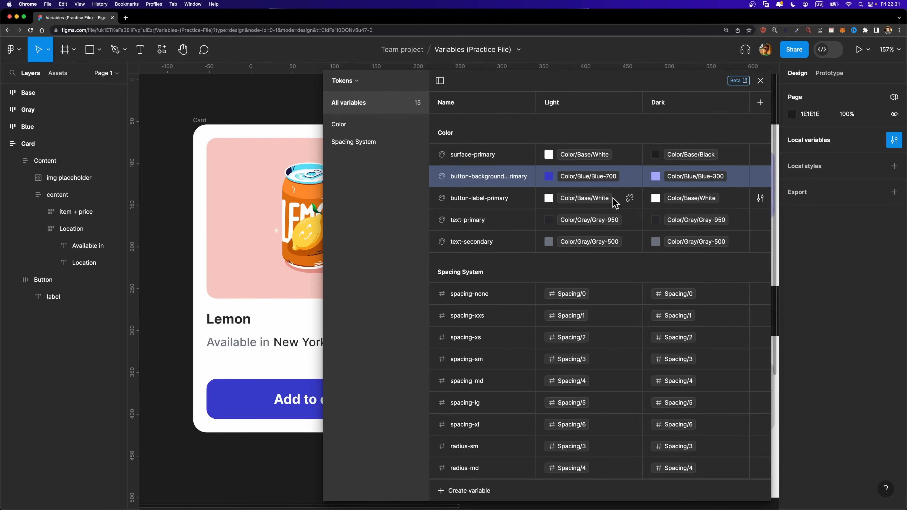
{"action": "left_click", "coordinate": [603, 178]}
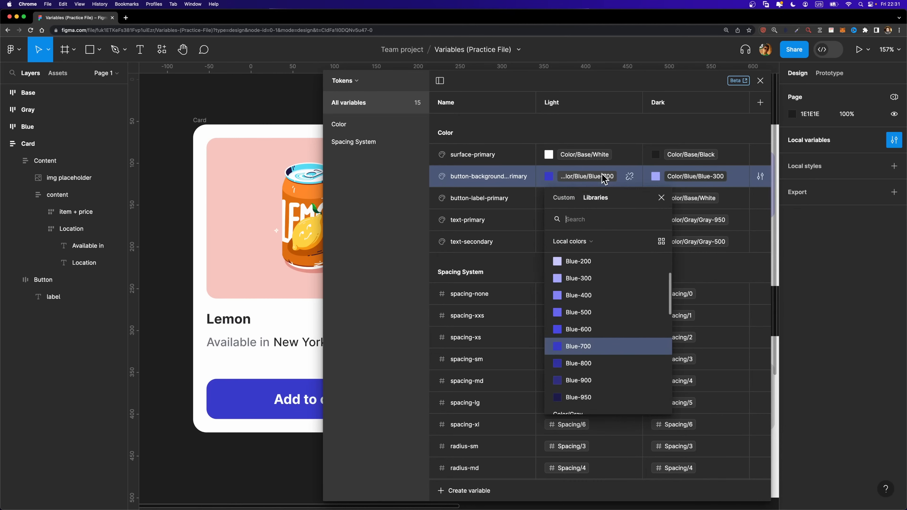
{"action": "left_click", "coordinate": [612, 330]}
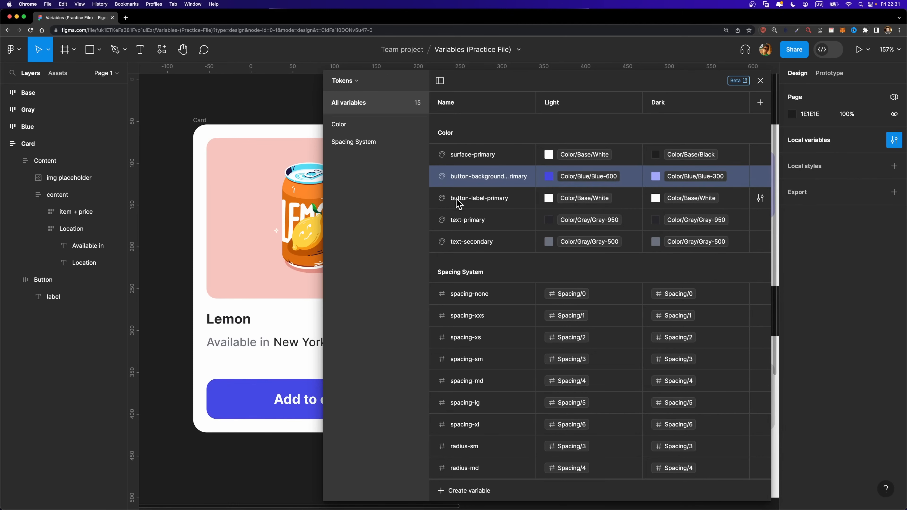
Step: Set the Dark mode values of button-label-primary to Base/Black and text-primary to Gray-50
{"action": "left_click", "coordinate": [689, 199]}
{"action": "left_click", "coordinate": [692, 386]}
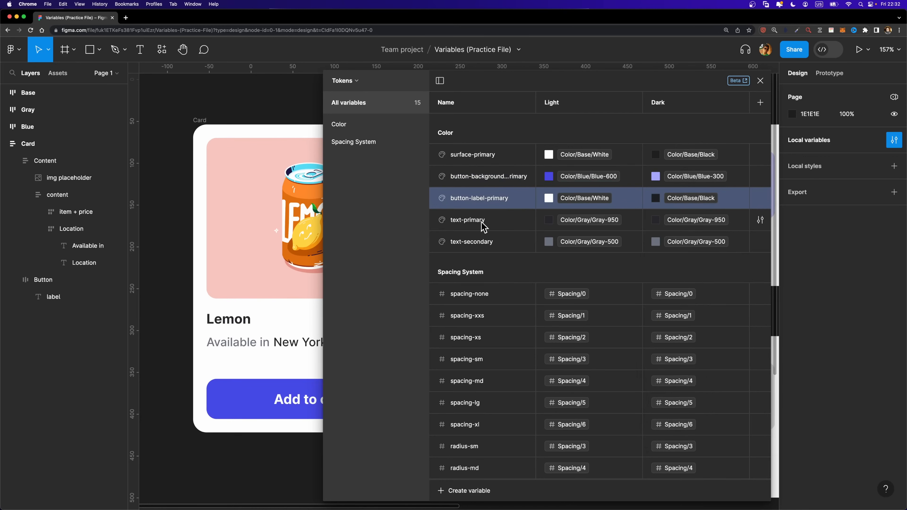
{"action": "left_click", "coordinate": [689, 221]}
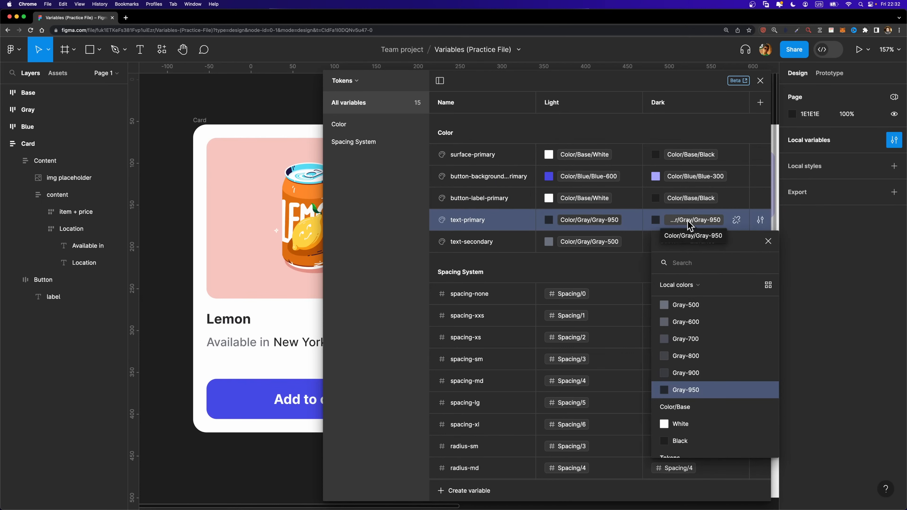
{"action": "scroll", "coordinate": [697, 374], "scroll_direction": "up", "scroll_amount": 5}
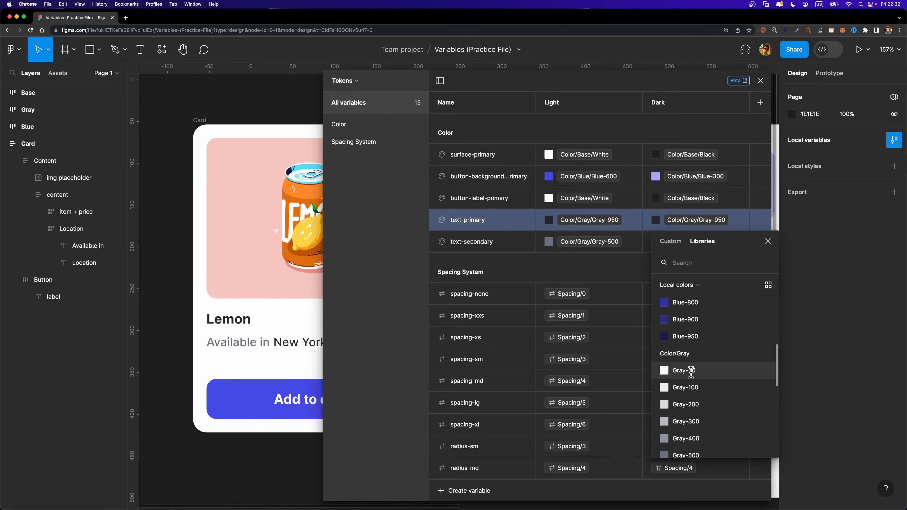
{"action": "left_click", "coordinate": [691, 371]}
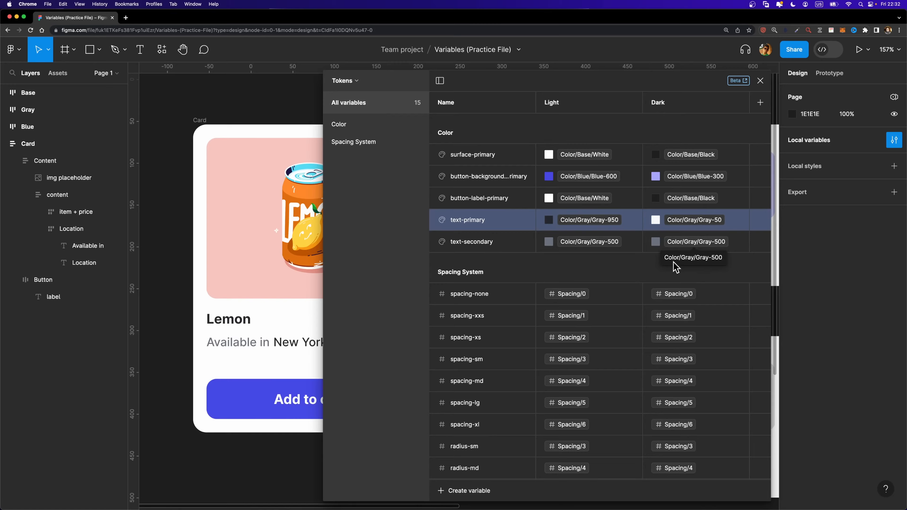
Step: Close the local variables and set the Card frame's Tokens mode to Dark
{"action": "left_click", "coordinate": [761, 80]}
{"action": "scroll", "coordinate": [225, 119], "scroll_direction": "left", "scroll_amount": 3}
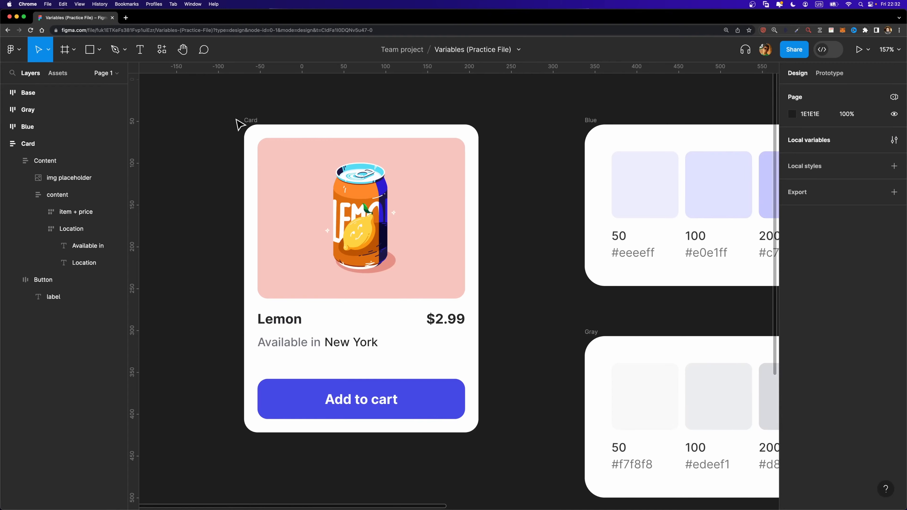
{"action": "left_click", "coordinate": [250, 120]}
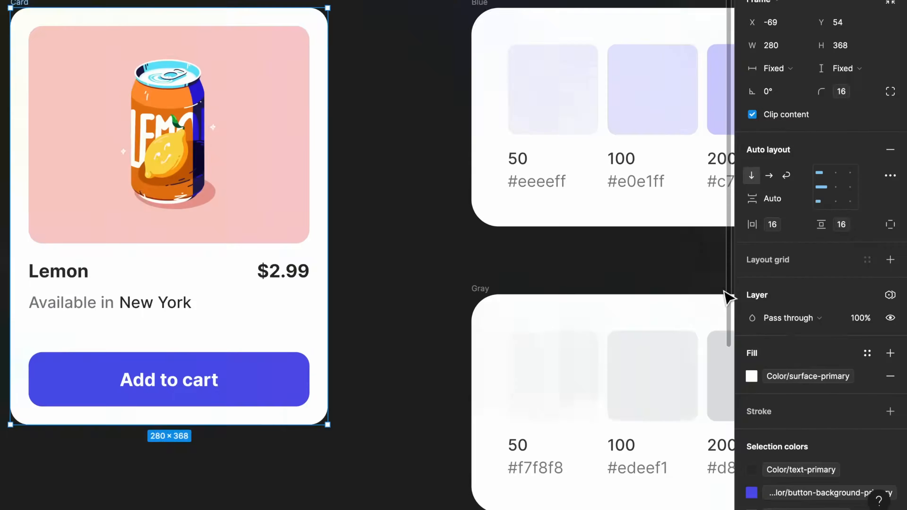
{"action": "scroll", "coordinate": [623, 128], "scroll_direction": "down", "scroll_amount": 2}
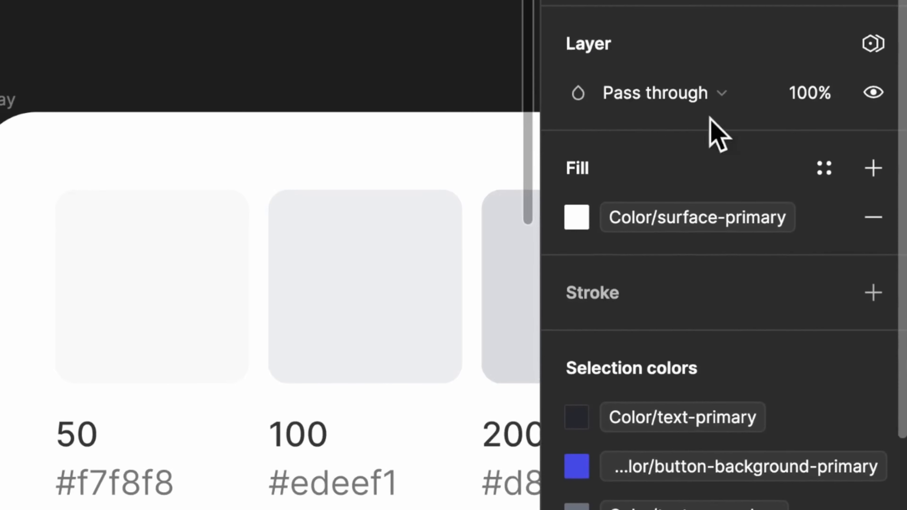
{"action": "left_click", "coordinate": [871, 45]}
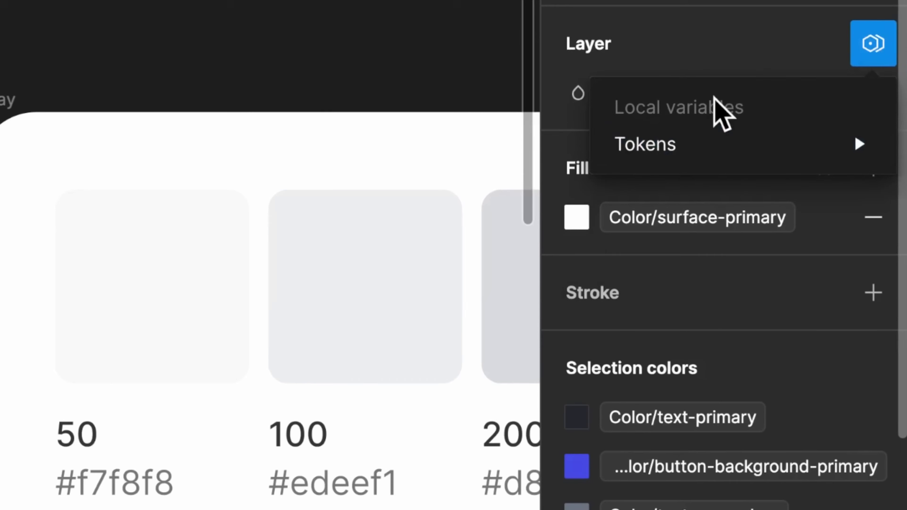
{"action": "mouse_move", "coordinate": [698, 140]}
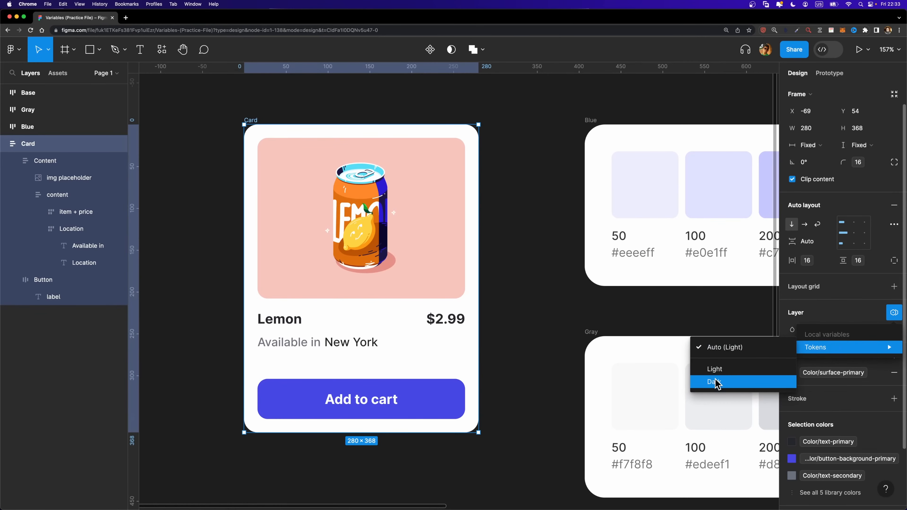
{"action": "left_click", "coordinate": [717, 383]}
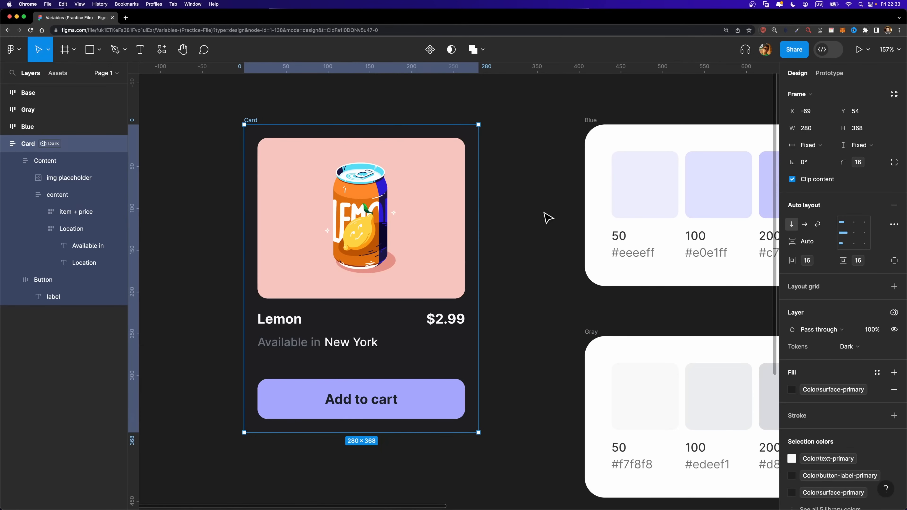
Step: Draw a new frame about 459 × 490 around the Card and place the Card inside it at about X 89, Y 48
{"action": "left_click", "coordinate": [548, 218]}
{"action": "scroll", "coordinate": [235, 136], "scroll_direction": "left", "scroll_amount": 5}
{"action": "scroll", "coordinate": [235, 136], "scroll_direction": "down", "scroll_amount": 5}
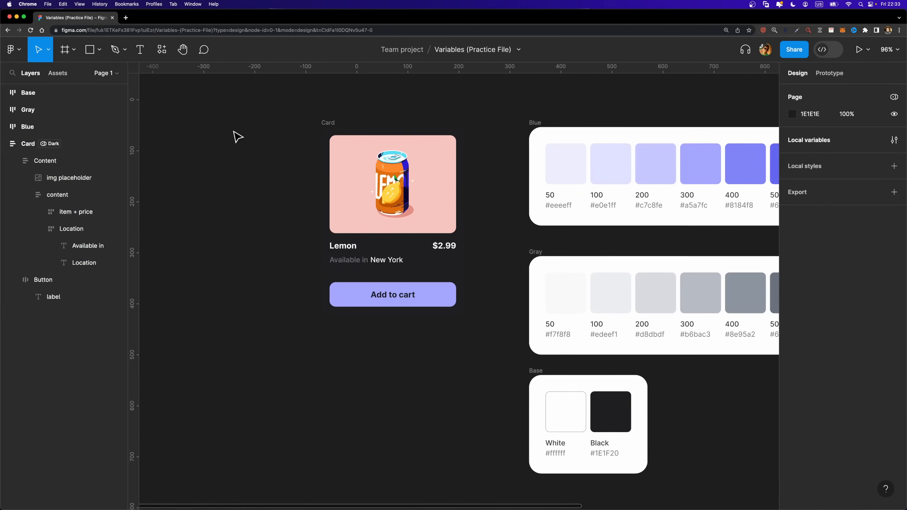
{"action": "scroll", "coordinate": [238, 136], "scroll_direction": "left", "scroll_amount": 5}
{"action": "key", "text": "f"}
{"action": "left_click_drag", "start_coordinate": [432, 299], "coordinate": [440, 315]}
{"action": "left_click_drag", "start_coordinate": [470, 125], "coordinate": [280, 117]}
{"action": "left_click", "coordinate": [264, 105]}
{"action": "left_click_drag", "start_coordinate": [441, 315], "coordinate": [488, 360]}
{"action": "left_click_drag", "start_coordinate": [315, 152], "coordinate": [339, 174]}
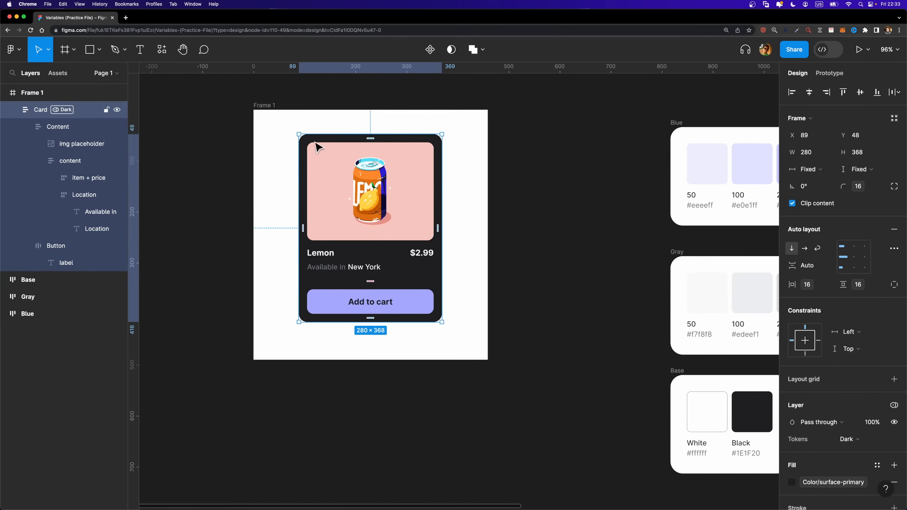
Step: Fill the new frame behind the Card with the Gray-100 color variable
{"action": "left_click", "coordinate": [264, 105]}
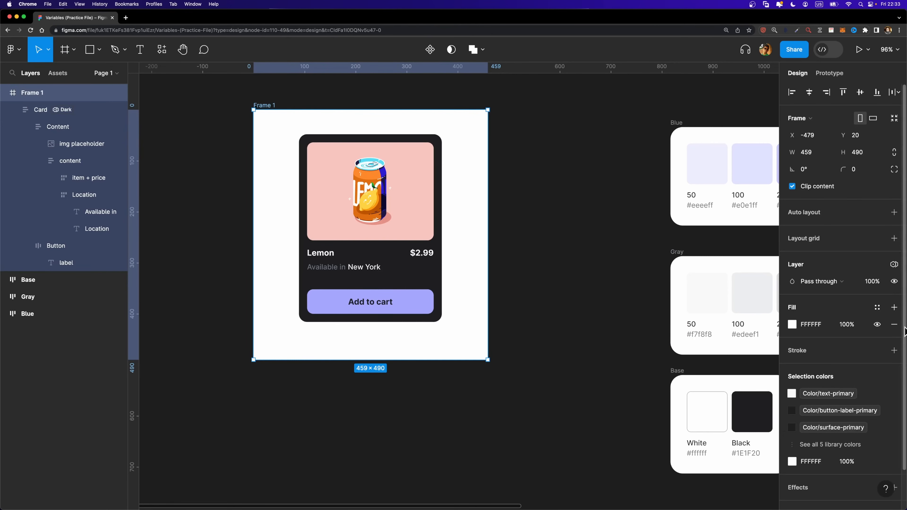
{"action": "left_click", "coordinate": [877, 308]}
{"action": "scroll", "coordinate": [709, 400], "scroll_direction": "down", "scroll_amount": 2}
{"action": "scroll", "coordinate": [702, 378], "scroll_direction": "down", "scroll_amount": 8}
{"action": "scroll", "coordinate": [701, 378], "scroll_direction": "up", "scroll_amount": 7}
{"action": "scroll", "coordinate": [703, 374], "scroll_direction": "down", "scroll_amount": 2}
{"action": "scroll", "coordinate": [704, 386], "scroll_direction": "down", "scroll_amount": 5}
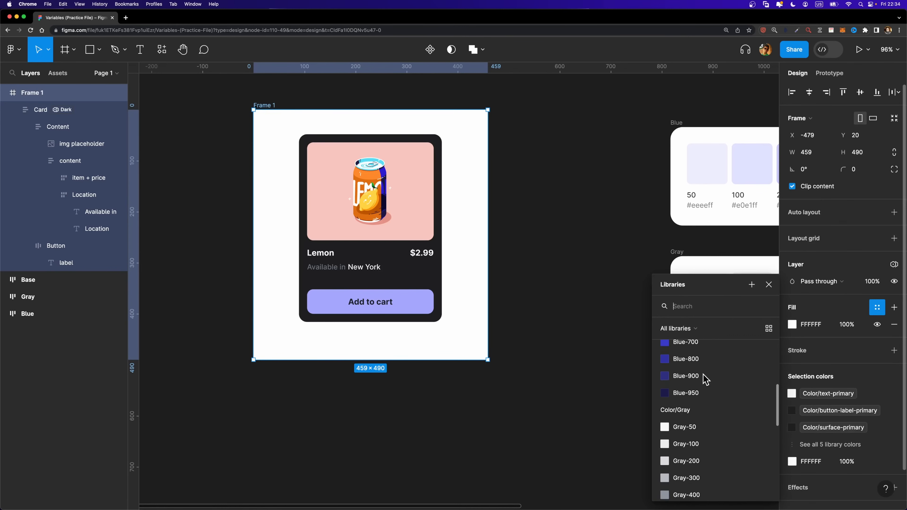
{"action": "left_click", "coordinate": [697, 401]}
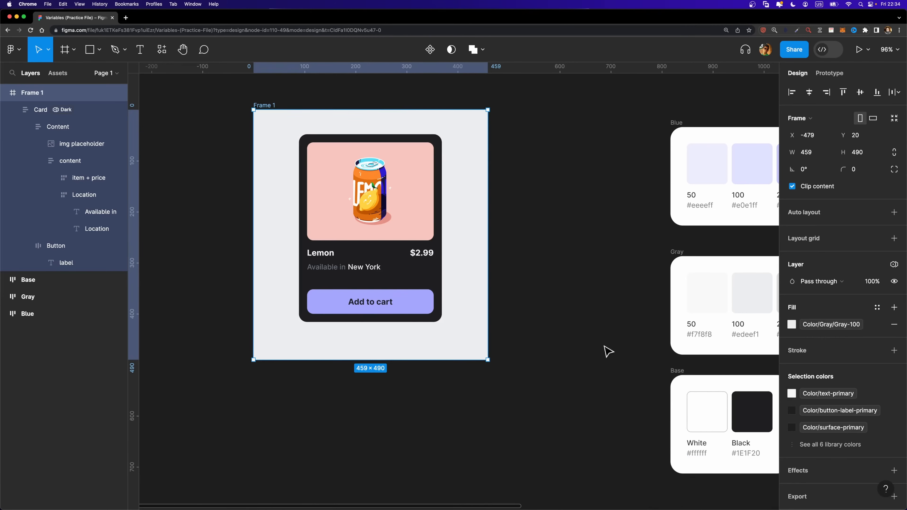
Step: Switch the Card's Tokens mode to Light and back to Dark to compare the two themes
{"action": "left_click", "coordinate": [399, 205]}
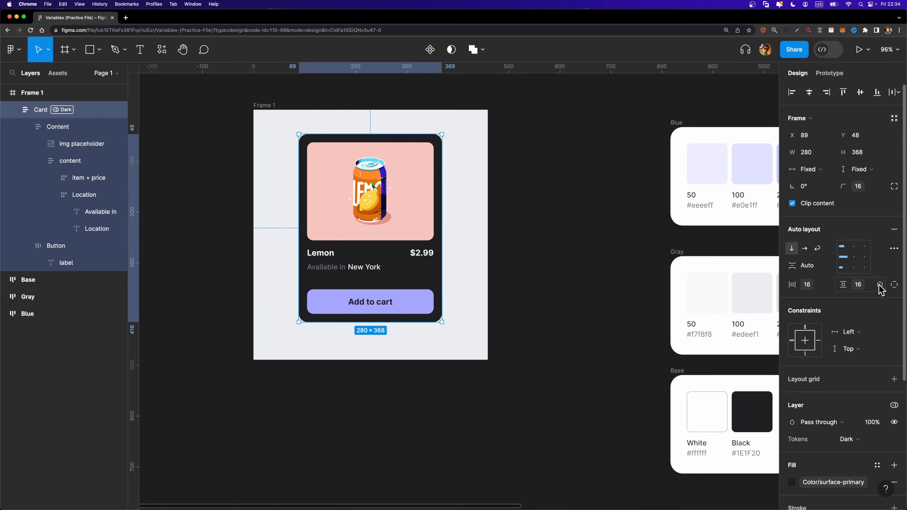
{"action": "left_click", "coordinate": [893, 405]}
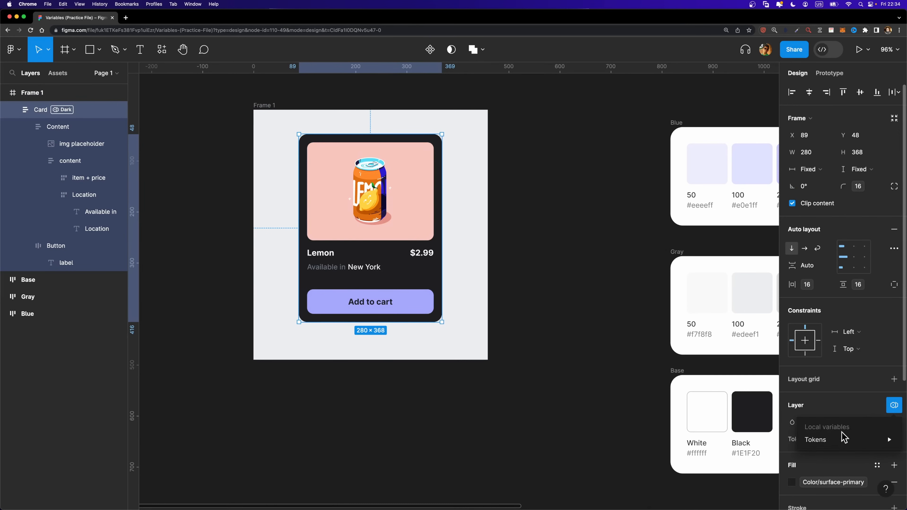
{"action": "mouse_move", "coordinate": [841, 441]}
{"action": "left_click", "coordinate": [734, 464]}
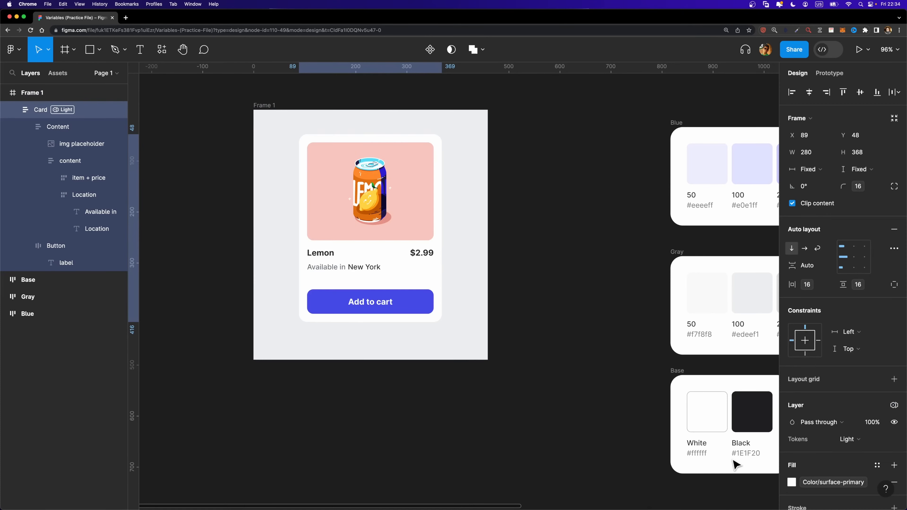
{"action": "left_click", "coordinate": [859, 443]}
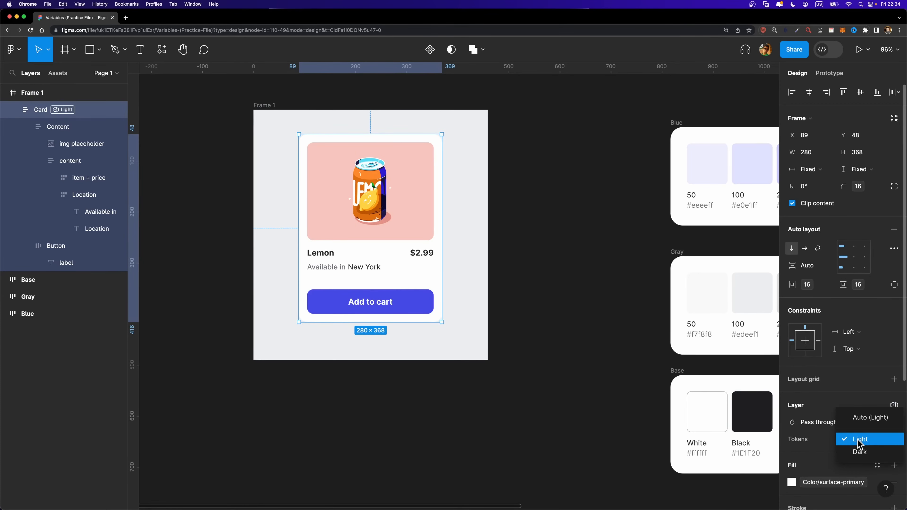
{"action": "left_click", "coordinate": [859, 452]}
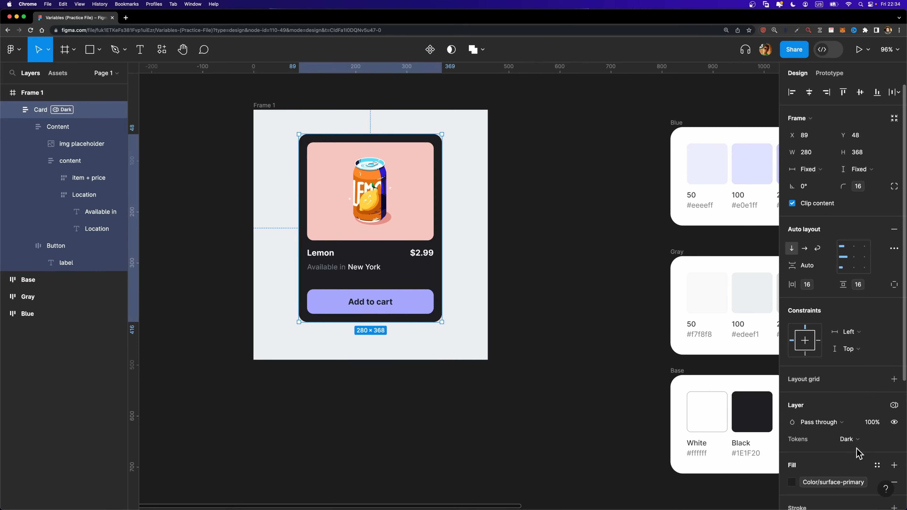
Step: Reset the Card's Tokens mode to Auto (Light) and set the enclosing frame's Tokens mode to Dark
{"action": "left_click", "coordinate": [852, 439]}
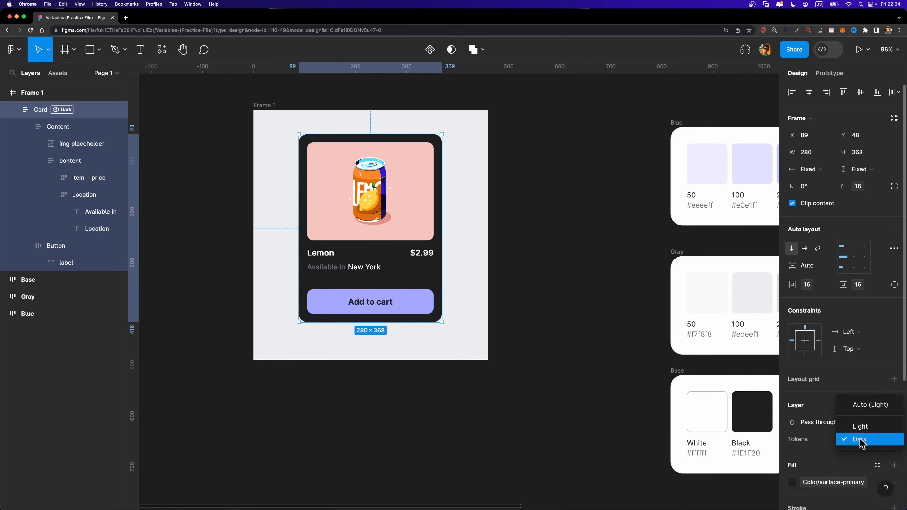
{"action": "left_click", "coordinate": [870, 405]}
{"action": "left_click", "coordinate": [293, 132]}
{"action": "left_click", "coordinate": [260, 106]}
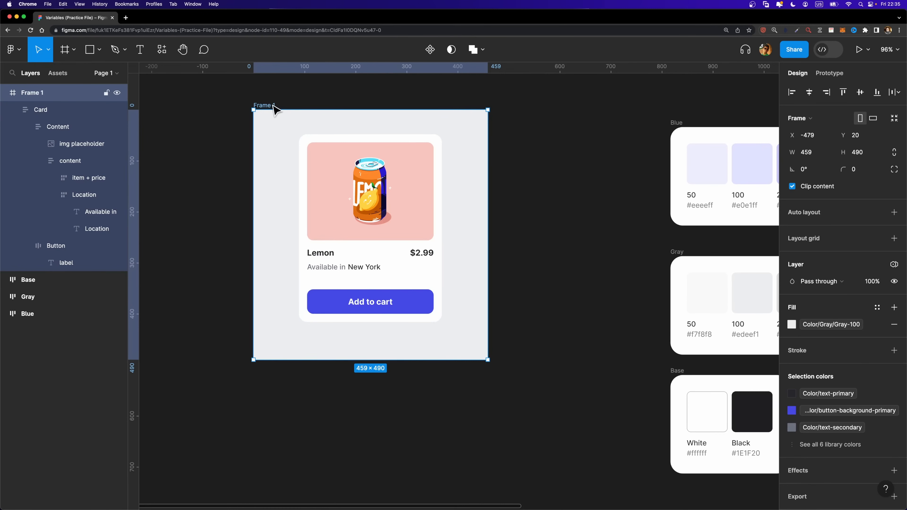
{"action": "left_click", "coordinate": [894, 265]}
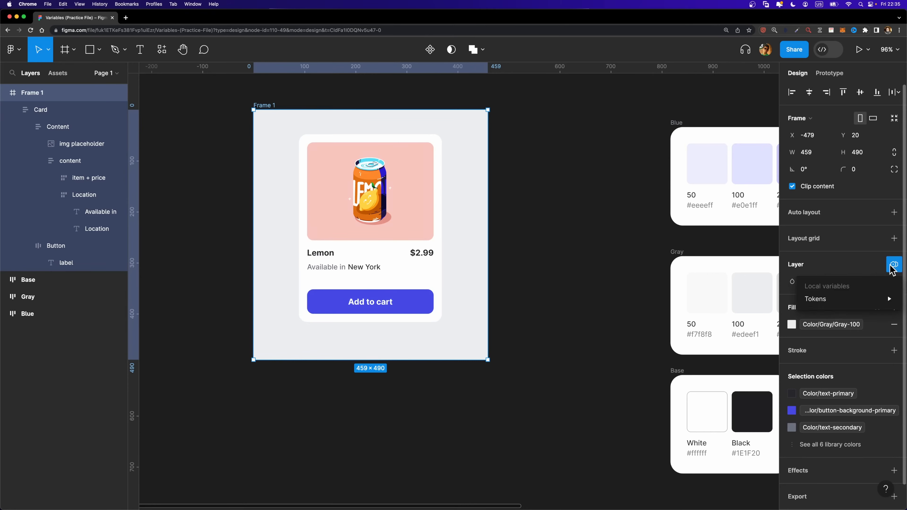
{"action": "mouse_move", "coordinate": [852, 299]}
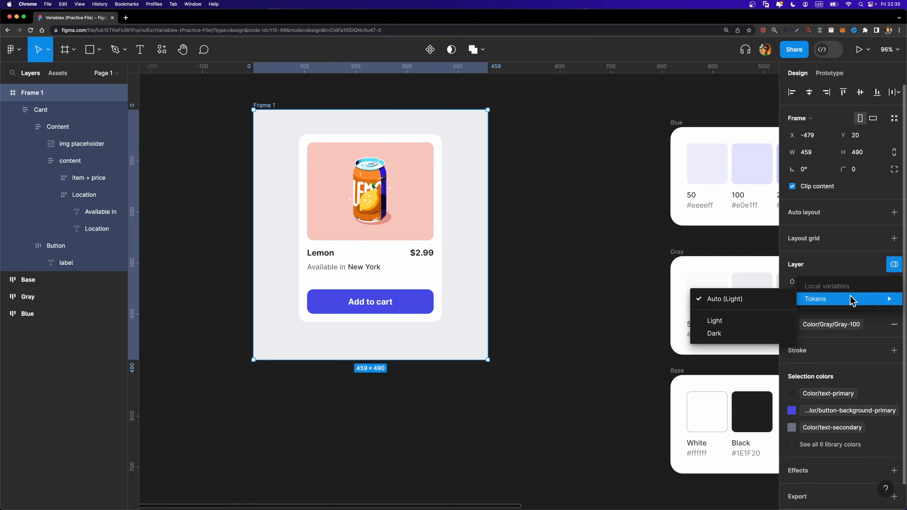
{"action": "left_click", "coordinate": [739, 333]}
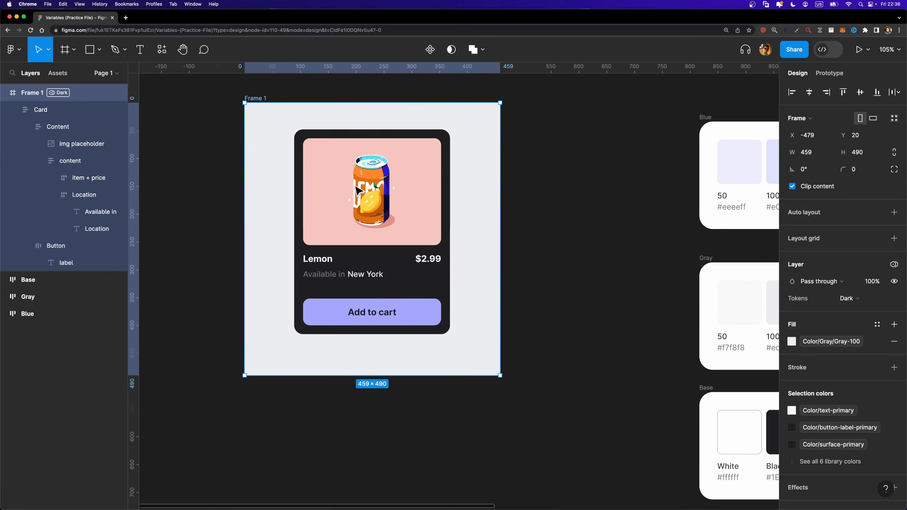
Step: Rename the frame containing the Card to Dark
{"action": "scroll", "coordinate": [354, 191], "scroll_direction": "down", "scroll_amount": 3}
{"action": "scroll", "coordinate": [359, 190], "scroll_direction": "left", "scroll_amount": 3}
{"action": "scroll", "coordinate": [362, 191], "scroll_direction": "left", "scroll_amount": 1}
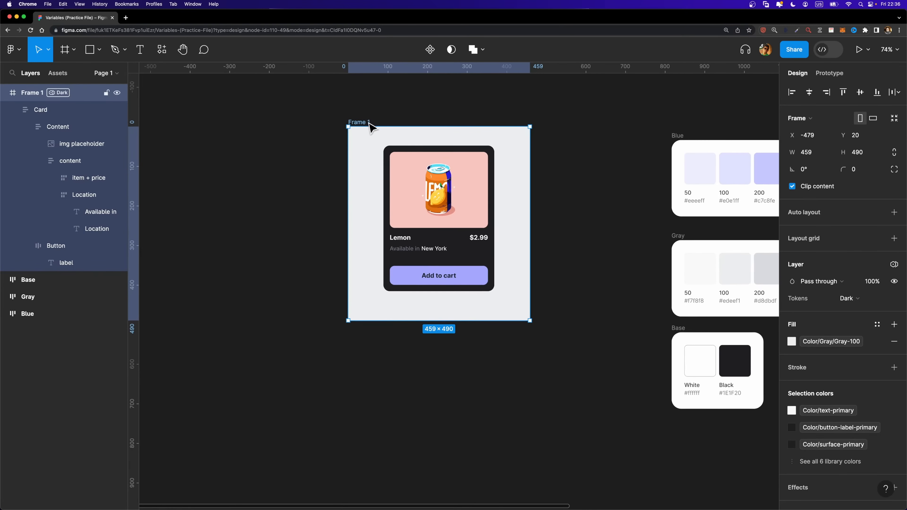
{"action": "double_click", "coordinate": [37, 94]}
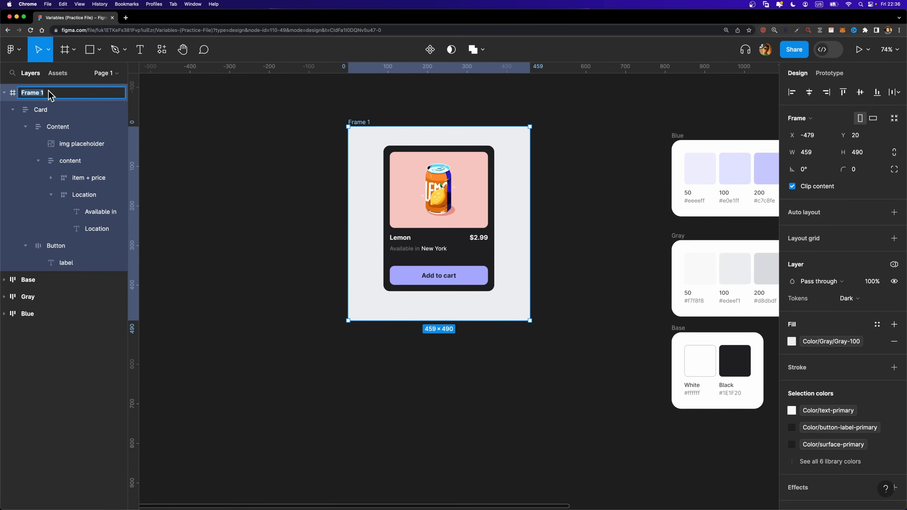
{"action": "type", "text": "Dark"}
{"action": "key", "text": "Return"}
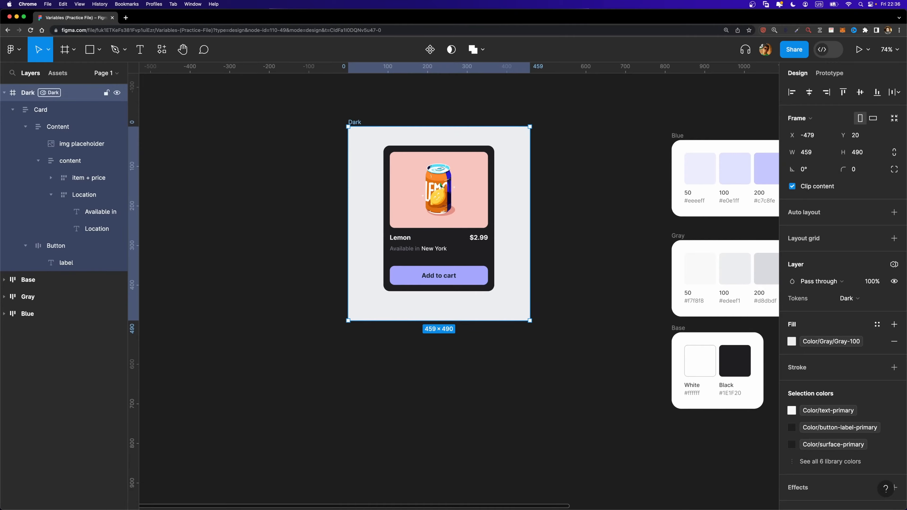
Step: Duplicate the Dark frame together with its Card
{"action": "scroll", "coordinate": [274, 135], "scroll_direction": "left", "scroll_amount": 3}
{"action": "key", "text": "super+d"}
{"action": "scroll", "coordinate": [408, 124], "scroll_direction": "down", "scroll_amount": 5}
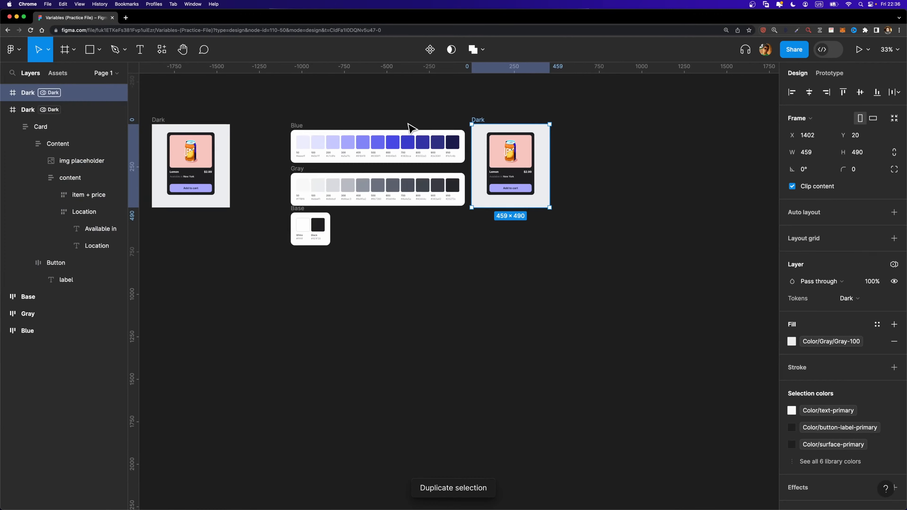
Step: Move the duplicated frame beside the original Dark frame, on its left side
{"action": "scroll", "coordinate": [407, 123], "scroll_direction": "left", "scroll_amount": 4}
{"action": "scroll", "coordinate": [411, 127], "scroll_direction": "left", "scroll_amount": 3}
{"action": "left_click_drag", "start_coordinate": [660, 121], "coordinate": [270, 122]}
{"action": "scroll", "coordinate": [270, 121], "scroll_direction": "up", "scroll_amount": 5}
Step: Rename the duplicated frame Light and set its Tokens mode to Light
{"action": "double_click", "coordinate": [30, 94]}
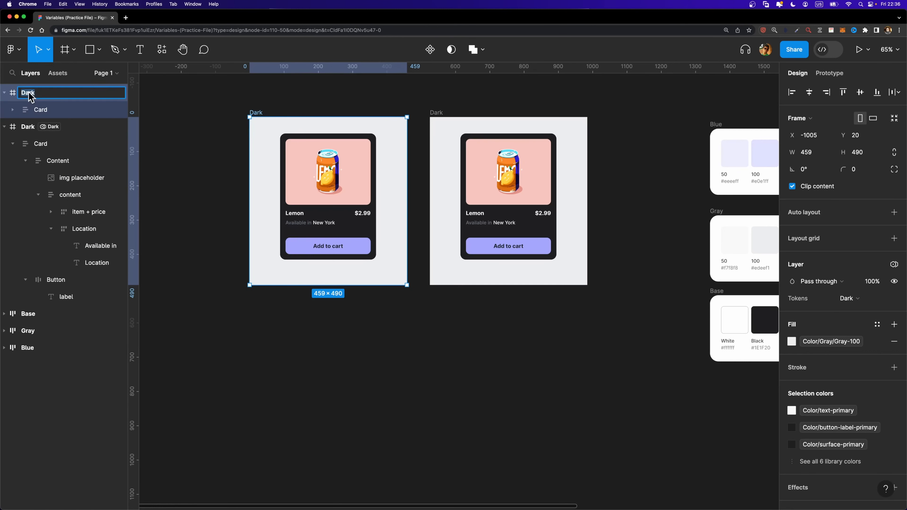
{"action": "type", "text": "Light"}
{"action": "key", "text": "Return"}
{"action": "left_click", "coordinate": [851, 298]}
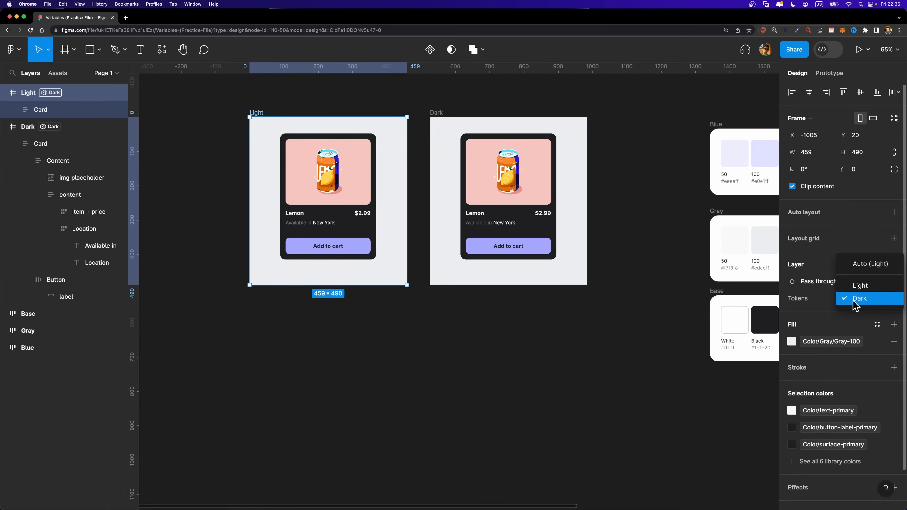
{"action": "left_click", "coordinate": [860, 282]}
Step: Delete the Card in the Light frame and move the Dark frame's Card into its place
{"action": "left_click", "coordinate": [325, 174]}
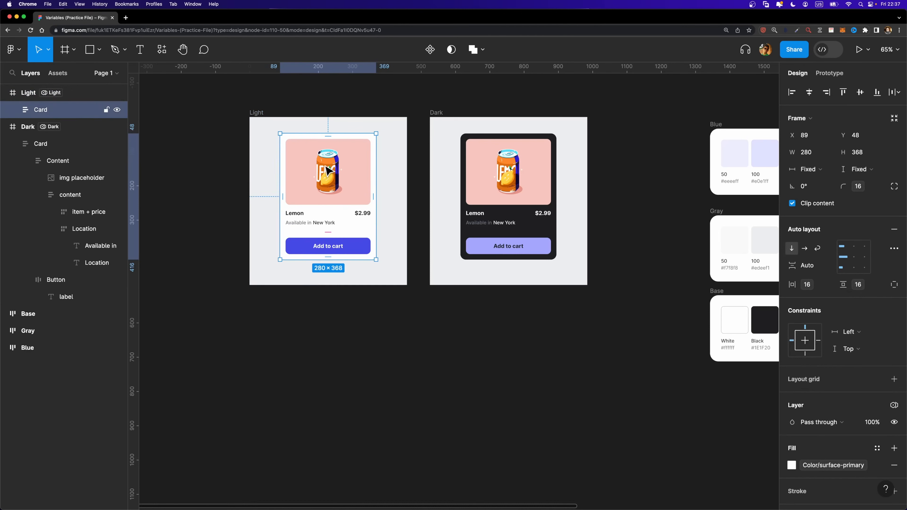
{"action": "key", "text": "Delete"}
{"action": "scroll", "coordinate": [327, 171], "scroll_direction": "up", "scroll_amount": 4}
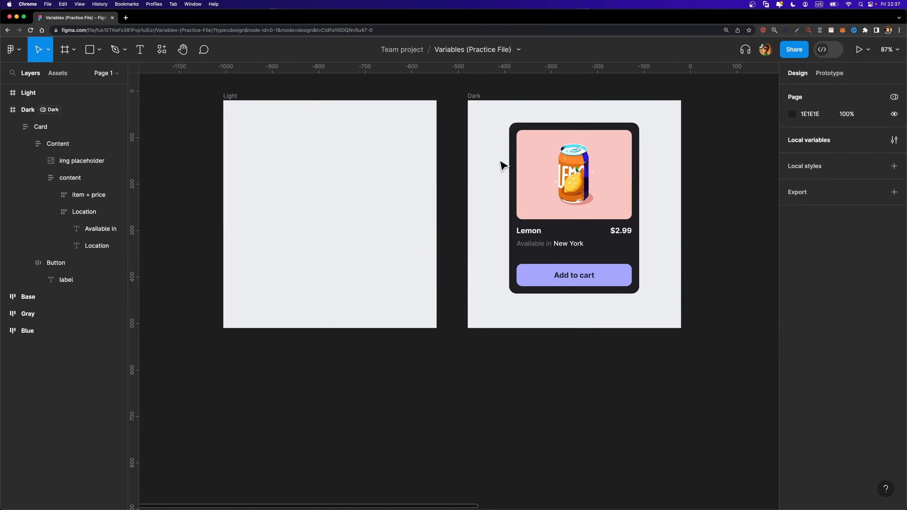
{"action": "left_click", "coordinate": [565, 168]}
{"action": "left_click_drag", "start_coordinate": [568, 168], "coordinate": [335, 172]}
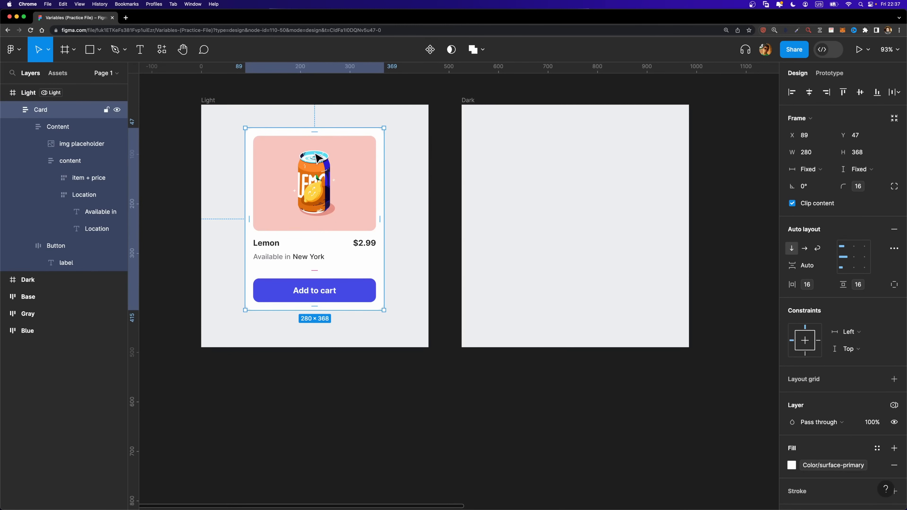
Step: Check the Tokens mode of the Light frame and of the Card inside it, keeping the Card on Auto
{"action": "left_click", "coordinate": [209, 102]}
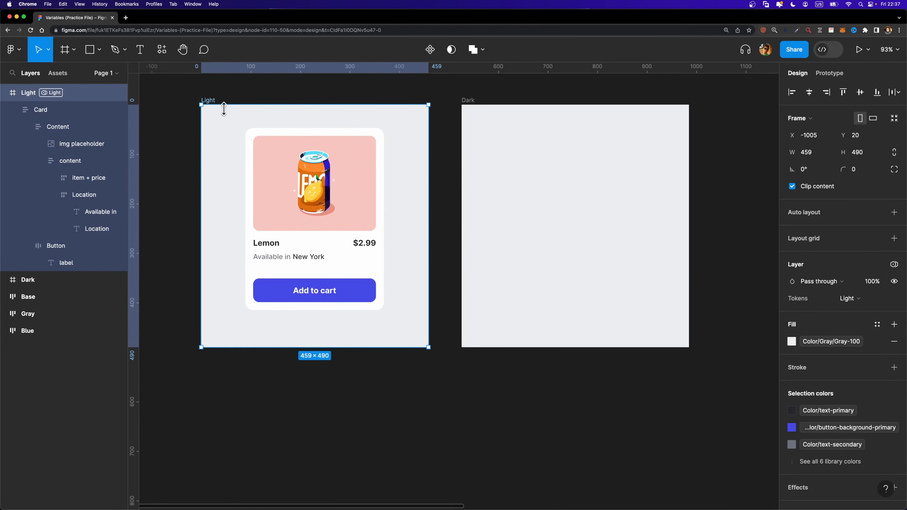
{"action": "left_click", "coordinate": [292, 159]}
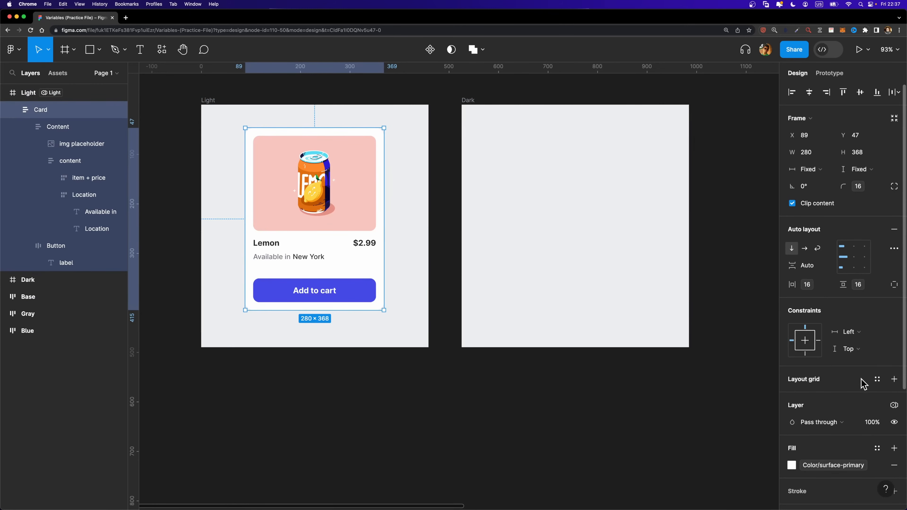
{"action": "left_click", "coordinate": [893, 406]}
{"action": "mouse_move", "coordinate": [822, 439]}
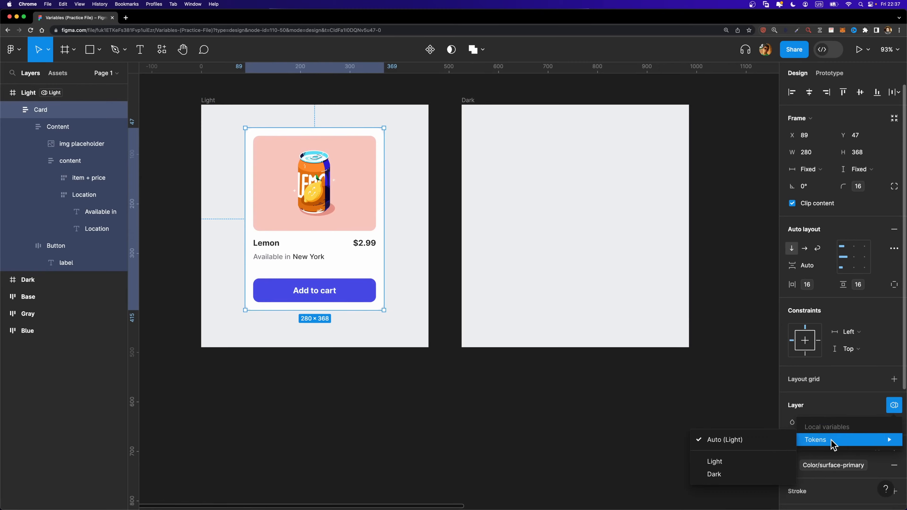
{"action": "left_click", "coordinate": [745, 439]}
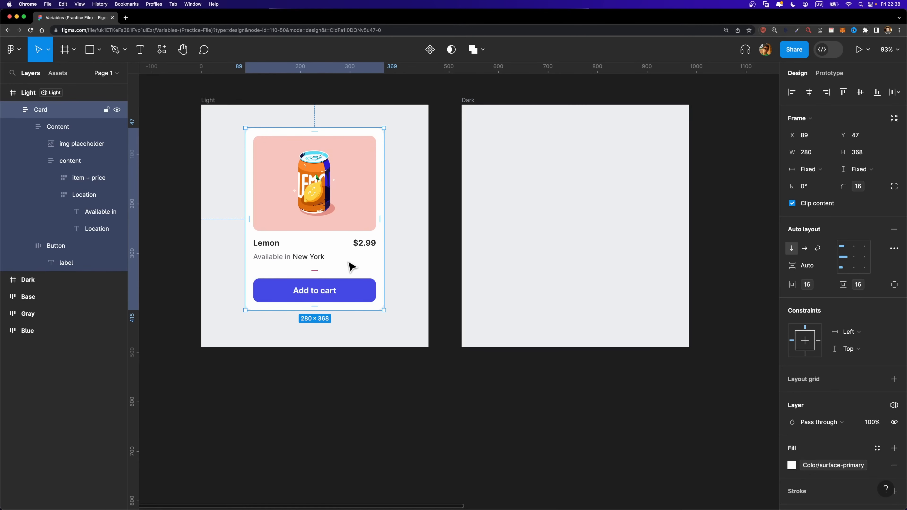
Step: Create a new local variable collection named Text
{"action": "scroll", "coordinate": [375, 297], "scroll_direction": "up", "scroll_amount": 2}
{"action": "left_click", "coordinate": [472, 208]}
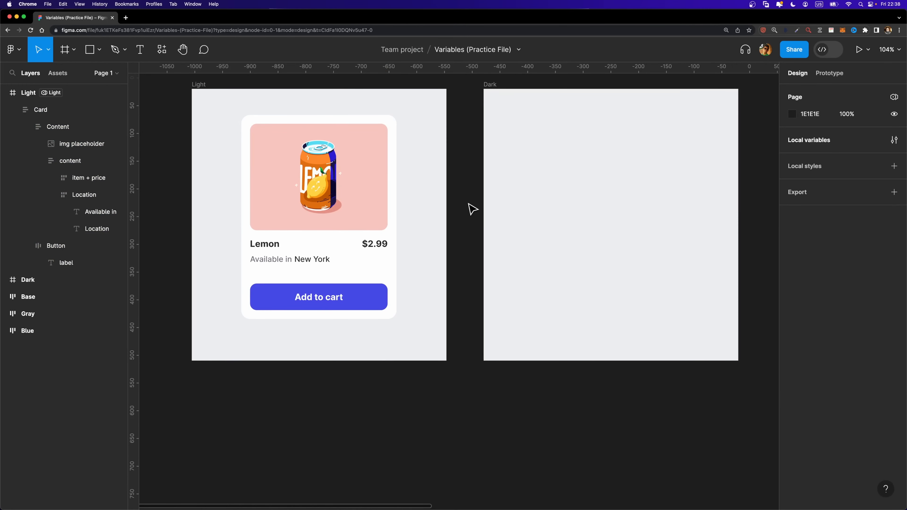
{"action": "left_click", "coordinate": [894, 139]}
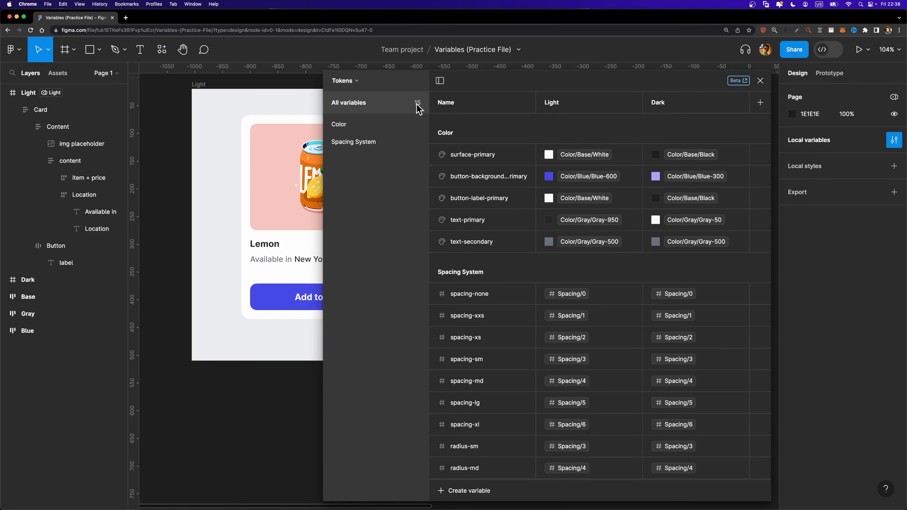
{"action": "left_click", "coordinate": [362, 83]}
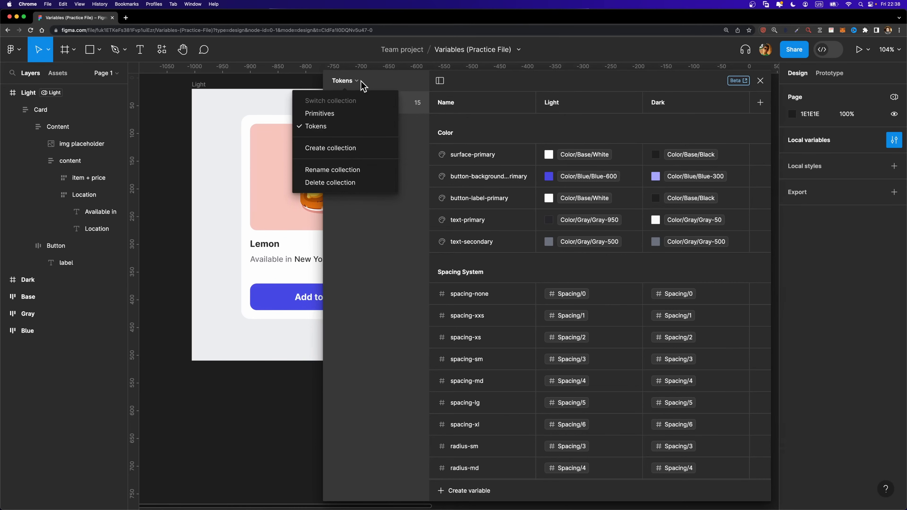
{"action": "left_click", "coordinate": [345, 146]}
{"action": "key", "text": "super+a"}
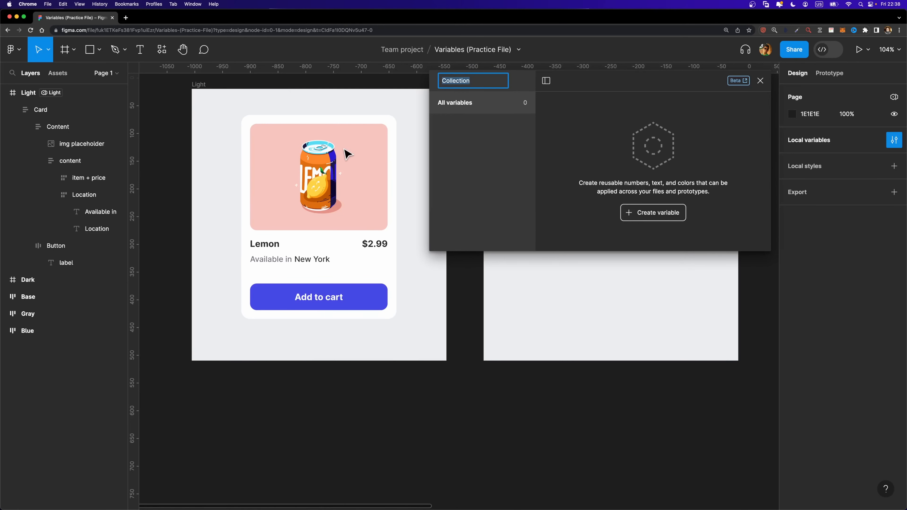
{"action": "type", "text": "Te"}
Step: Create a string variable named Product name with the value Lemon in the Text collection
{"action": "left_click", "coordinate": [641, 214]}
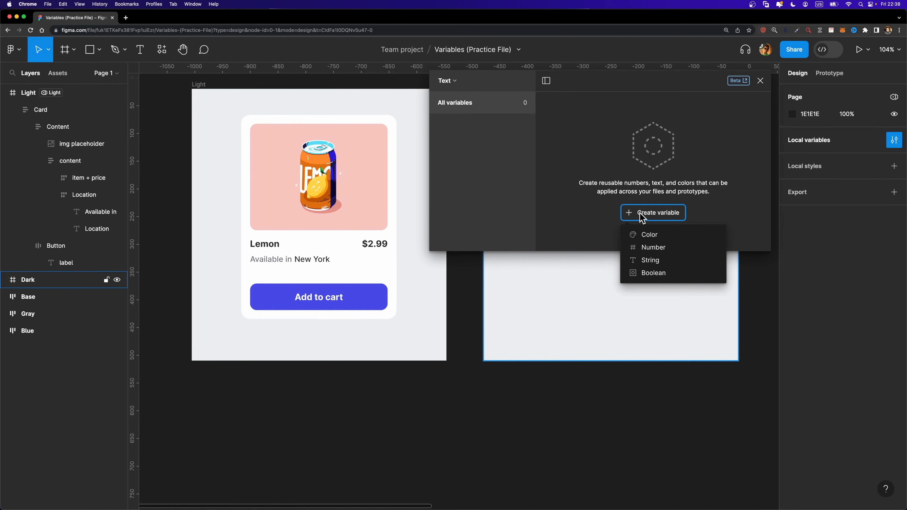
{"action": "left_click", "coordinate": [649, 260]}
{"action": "type", "text": "Product"}
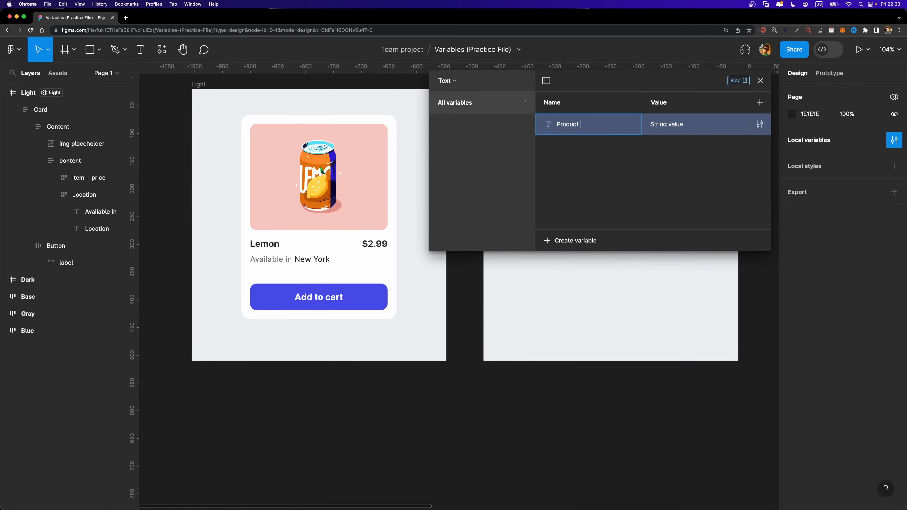
{"action": "type", "text": " name"}
{"action": "key", "text": "Return"}
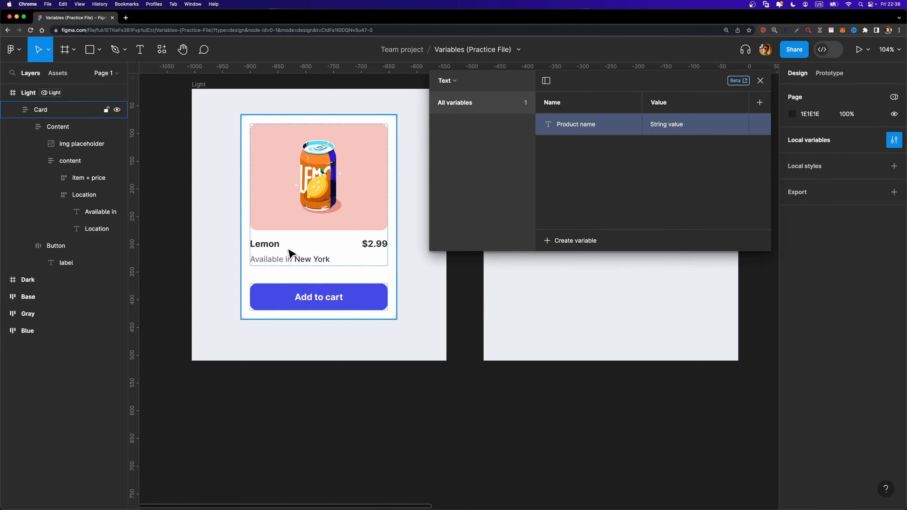
{"action": "double_click", "coordinate": [650, 125]}
{"action": "type", "text": "Lemon"}
{"action": "key", "text": "Return"}
Step: Add a string variable named Available in with the value Available in, matching the Card's text
{"action": "scroll", "coordinate": [306, 263], "scroll_direction": "up", "scroll_amount": 5}
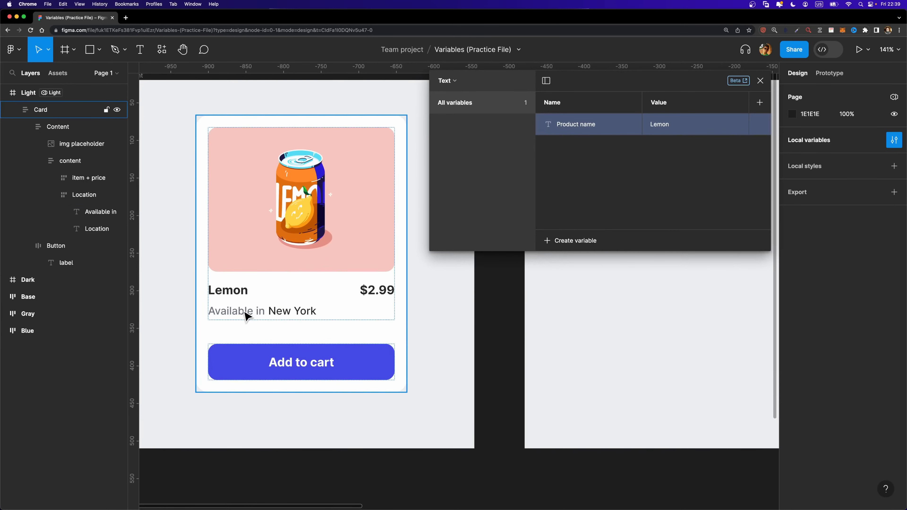
{"action": "left_click", "coordinate": [251, 316]}
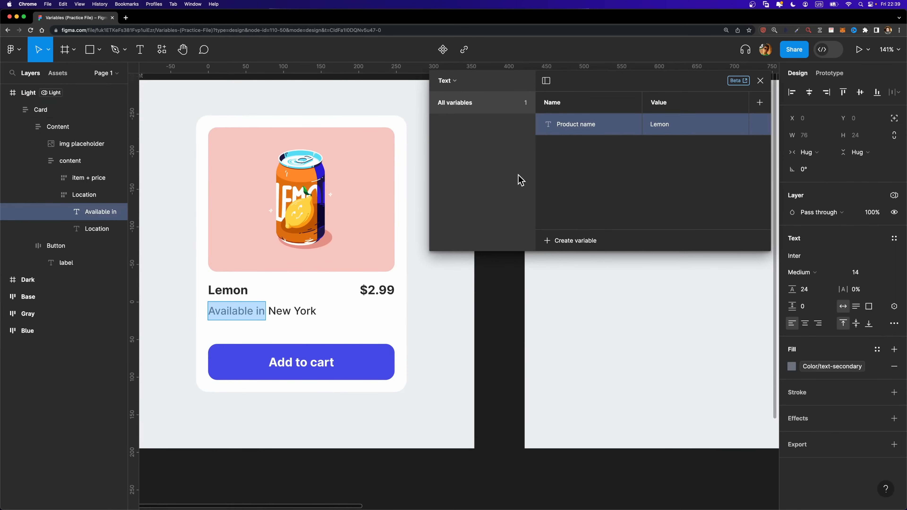
{"action": "left_click", "coordinate": [562, 240]}
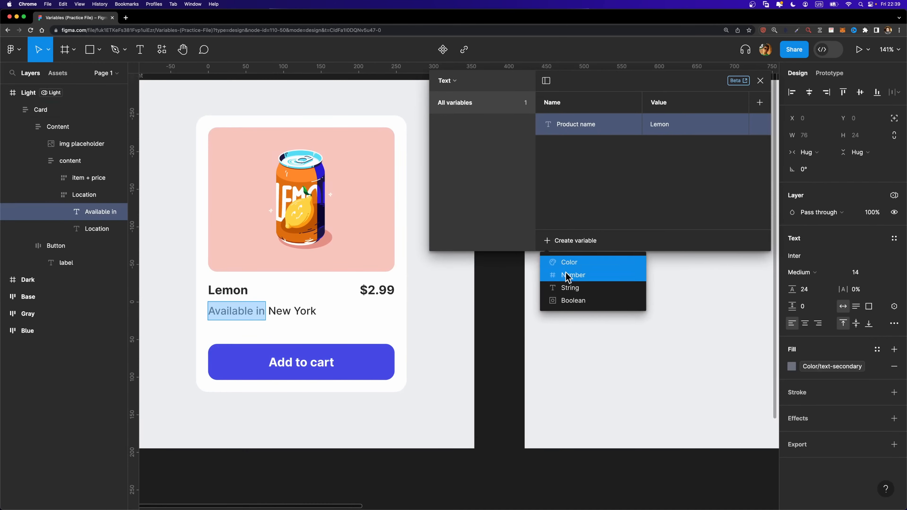
{"action": "left_click", "coordinate": [570, 288]}
{"action": "type", "text": "Available in"}
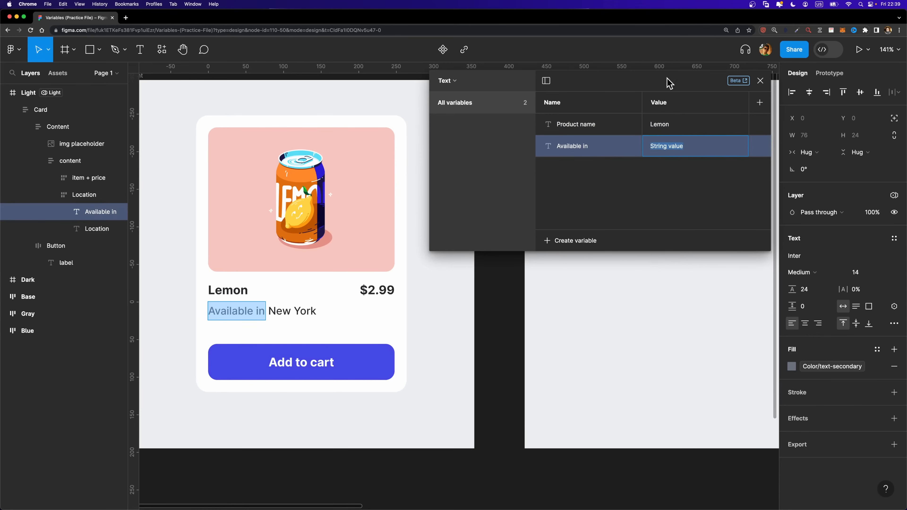
{"action": "double_click", "coordinate": [678, 147]}
{"action": "type", "text": "Available in"}
{"action": "key", "text": "Return"}
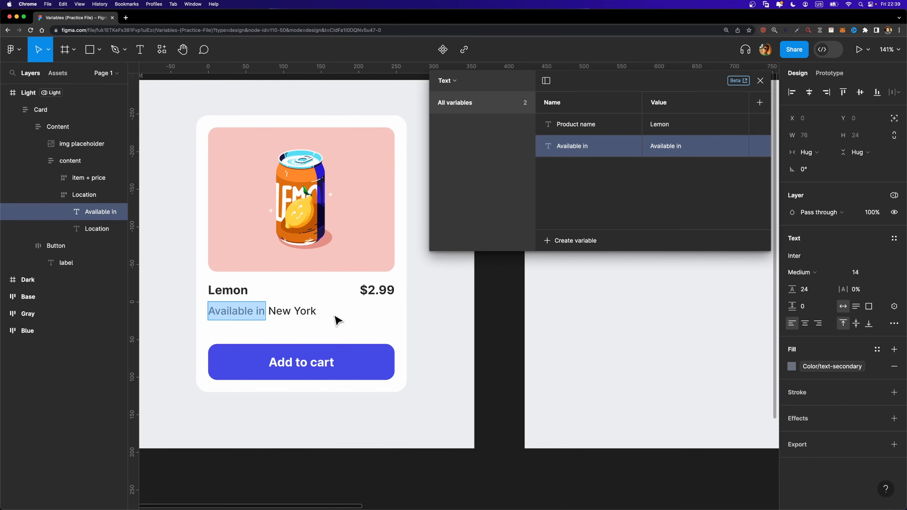
Step: Add a string variable named Price with the value $2.99
{"action": "left_click", "coordinate": [377, 290]}
{"action": "left_click", "coordinate": [575, 241]}
{"action": "left_click", "coordinate": [571, 287]}
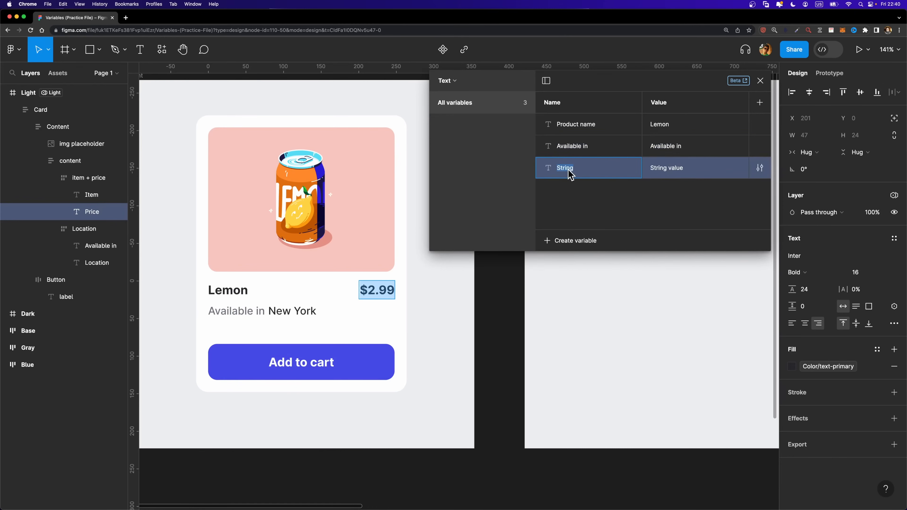
{"action": "type", "text": "Price"}
{"action": "key", "text": "Return"}
{"action": "left_click", "coordinate": [674, 171]}
{"action": "type", "text": "$2.99"}
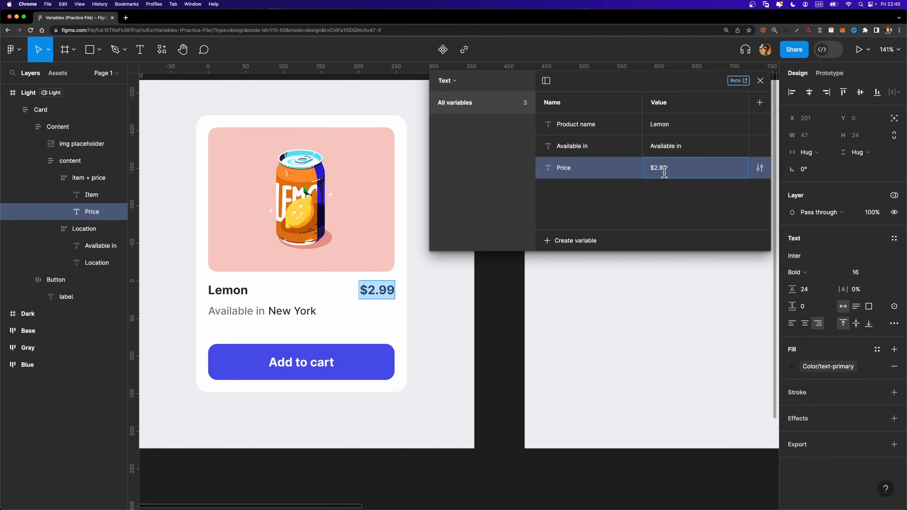
{"action": "key", "text": "Return"}
Step: Copy the button label and use it as name and value of a new string variable, Add to cart
{"action": "double_click", "coordinate": [305, 365]}
{"action": "key", "text": "cmd+c"}
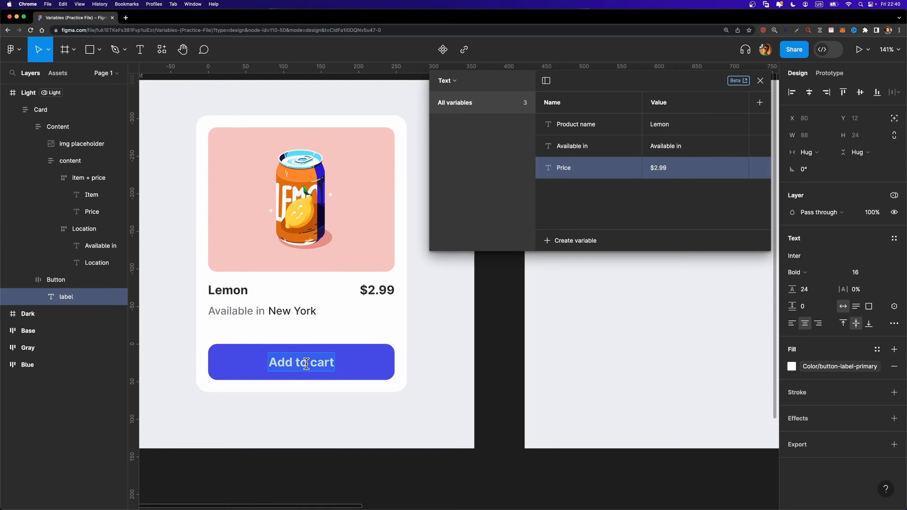
{"action": "left_click", "coordinate": [576, 241]}
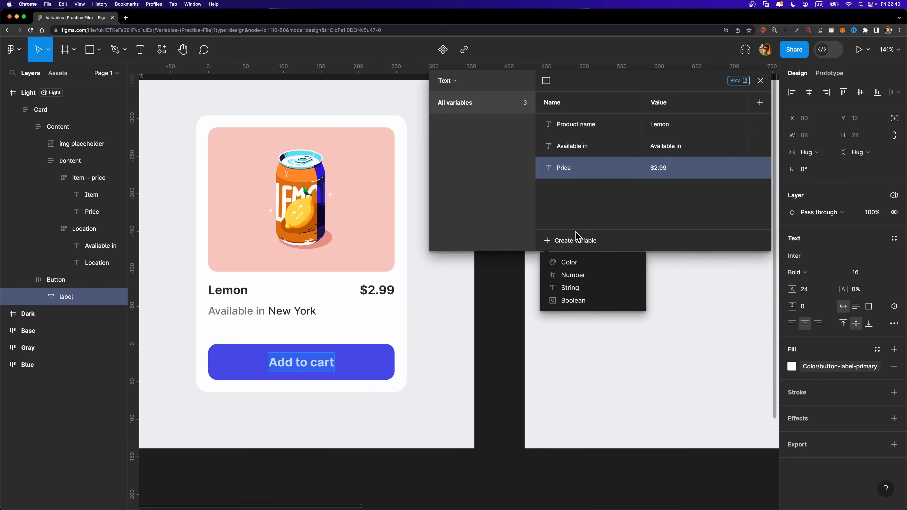
{"action": "left_click", "coordinate": [570, 291]}
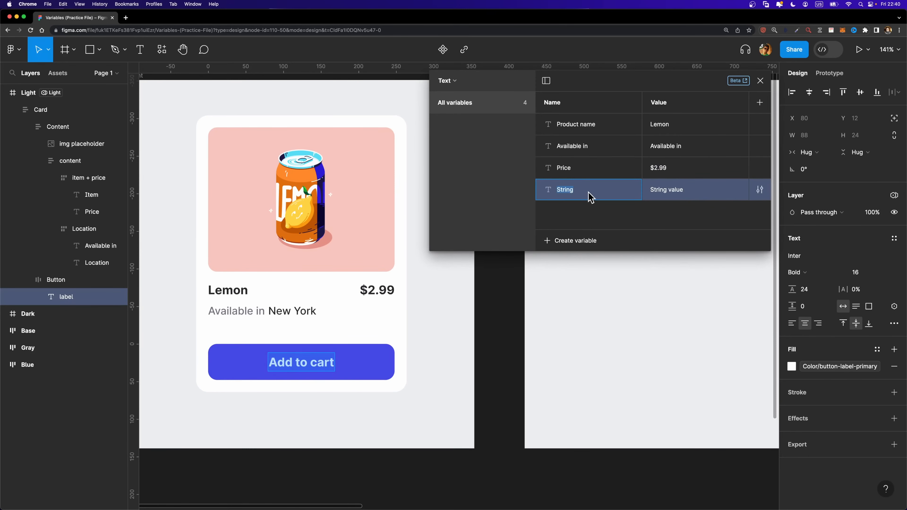
{"action": "key", "text": "cmd+v"}
{"action": "double_click", "coordinate": [681, 195]}
{"action": "key", "text": "cmd+v"}
{"action": "key", "text": "Return"}
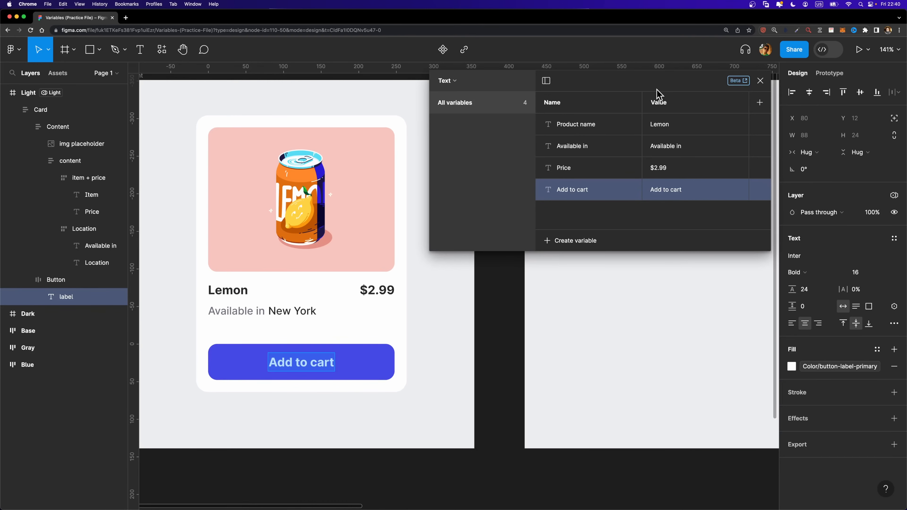
Step: Add a second mode to the Text collection and name the two modes English and German
{"action": "left_click", "coordinate": [759, 102]}
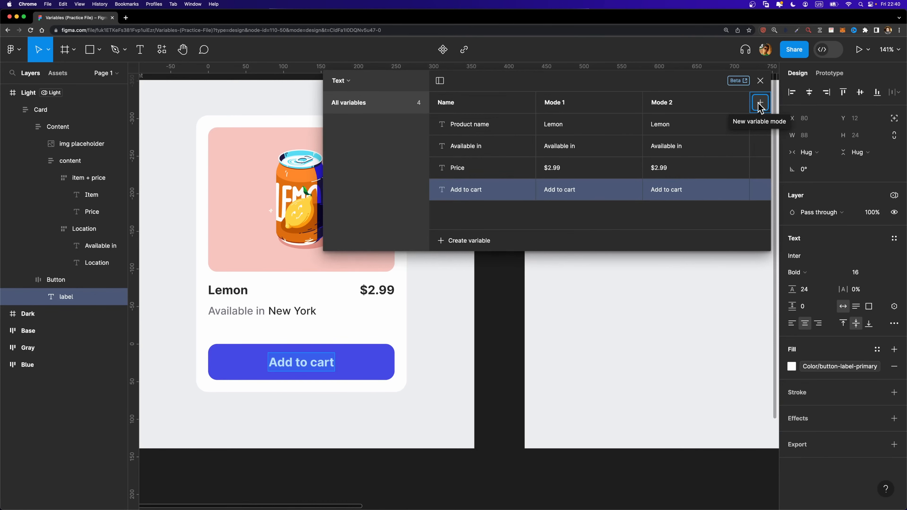
{"action": "double_click", "coordinate": [573, 107]}
{"action": "type", "text": "English"}
{"action": "key", "text": "Return"}
{"action": "double_click", "coordinate": [672, 104]}
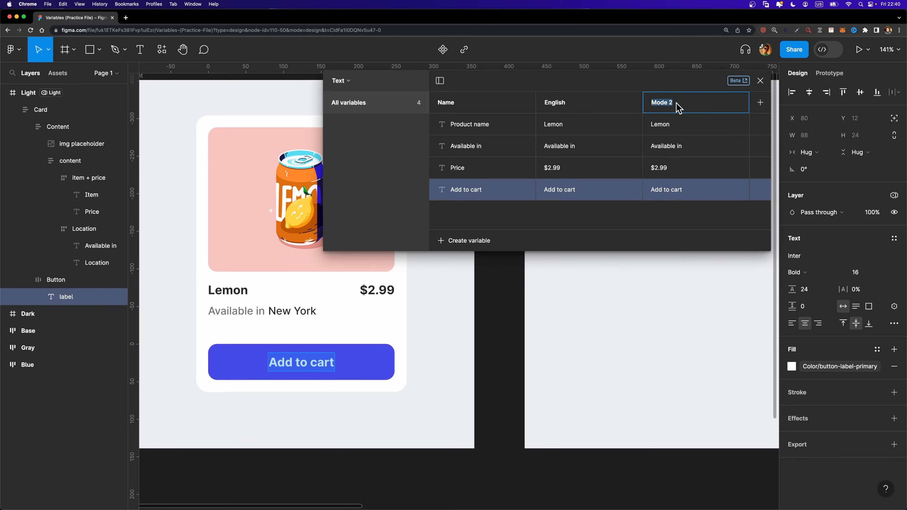
{"action": "type", "text": "German"}
{"action": "key", "text": "Return"}
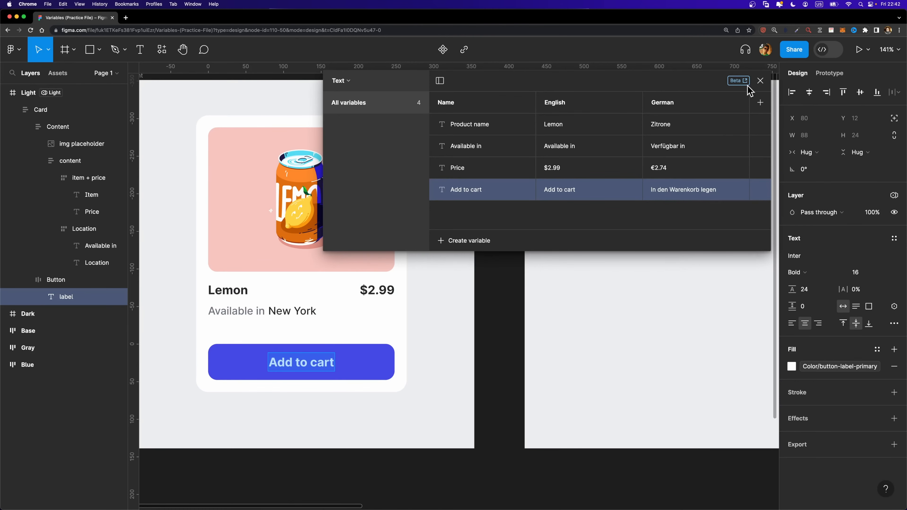
Step: Close the variables window and link the Card's Lemon text to the Product name variable
{"action": "left_click", "coordinate": [760, 81]}
{"action": "left_click", "coordinate": [221, 294]}
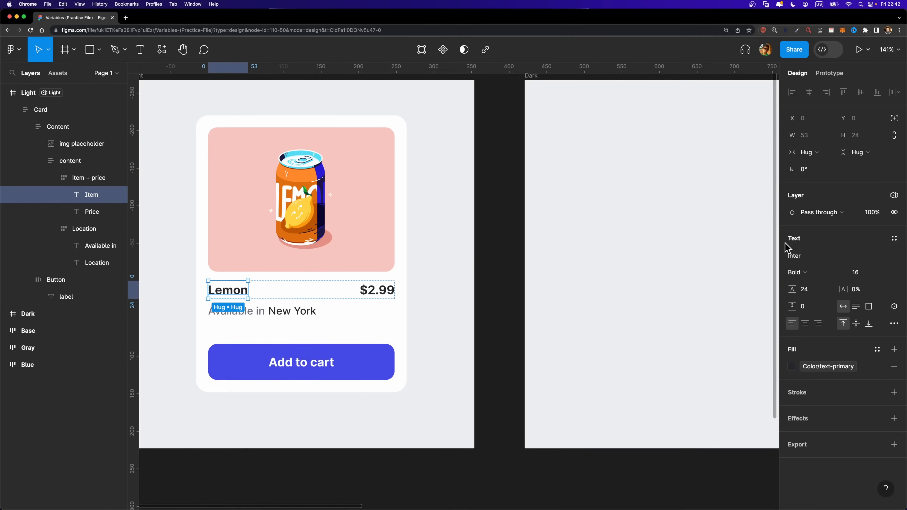
{"action": "left_click", "coordinate": [894, 307]}
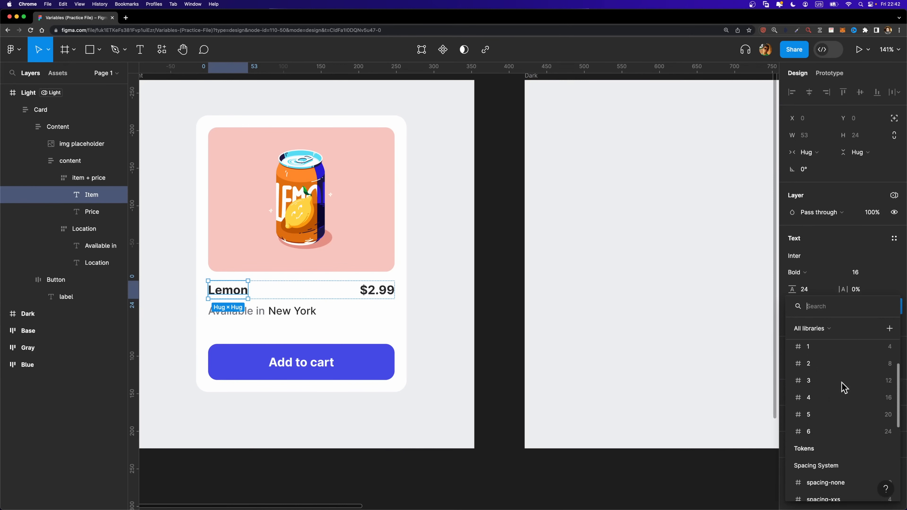
{"action": "scroll", "coordinate": [836, 408], "scroll_direction": "down", "scroll_amount": 5}
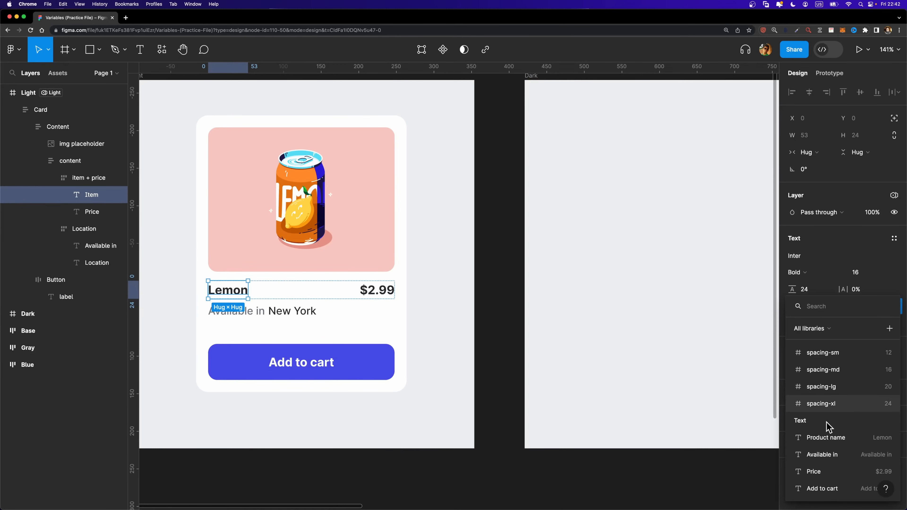
{"action": "left_click", "coordinate": [822, 438]}
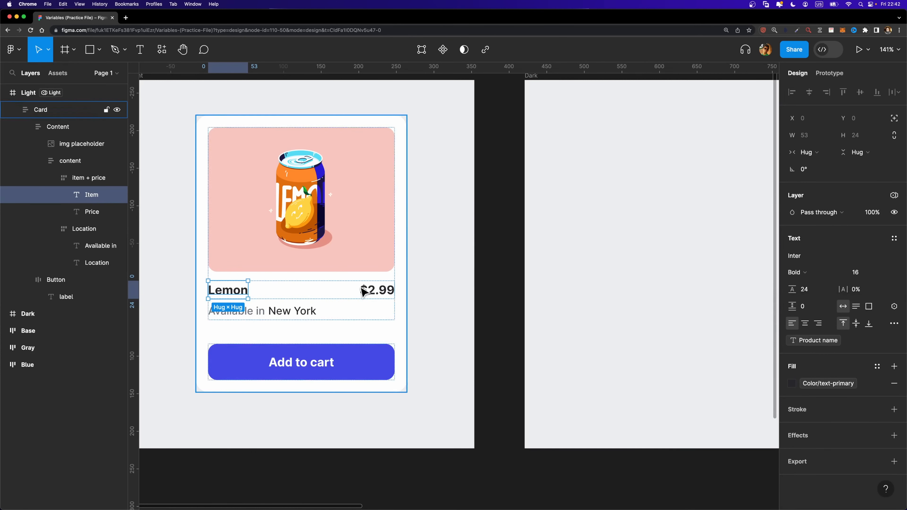
Step: Link the card's $2.99 text to the Price variable and its Available in text to the Available in variable
{"action": "left_click", "coordinate": [377, 290]}
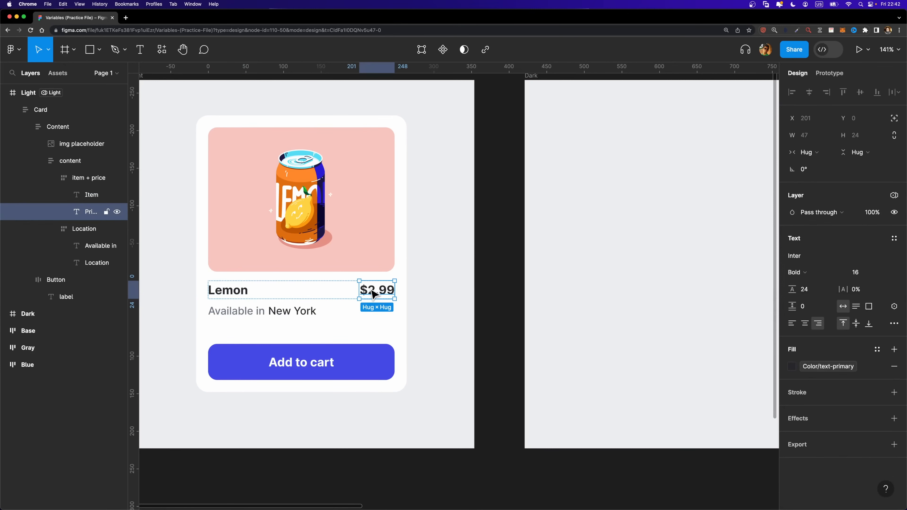
{"action": "left_click", "coordinate": [894, 307]}
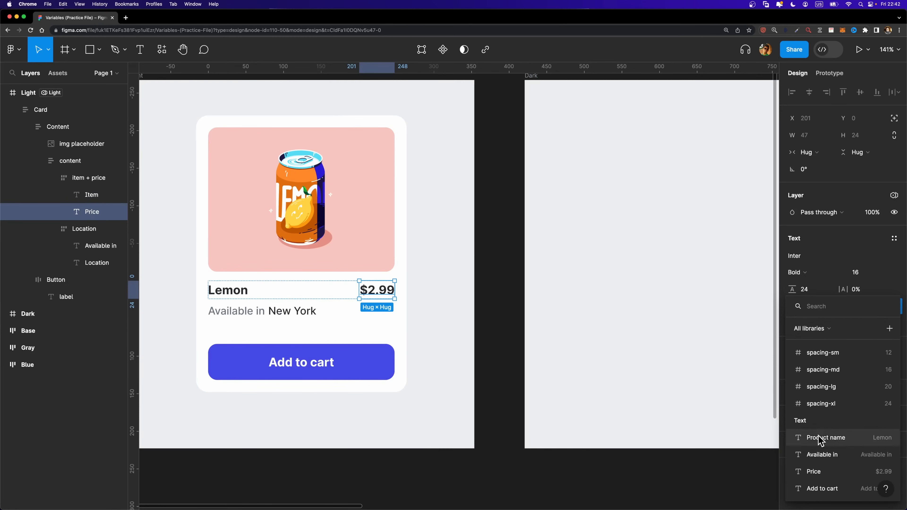
{"action": "left_click", "coordinate": [814, 472]}
{"action": "double_click", "coordinate": [221, 316]}
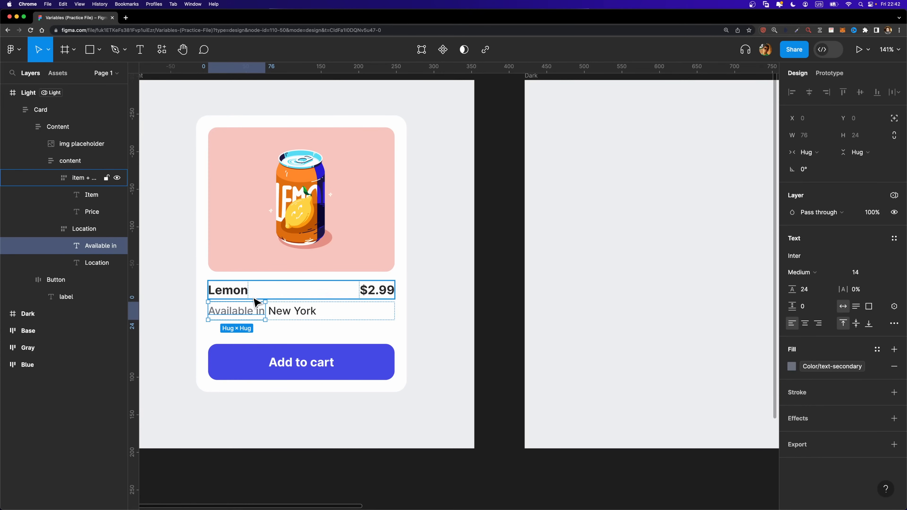
{"action": "left_click", "coordinate": [894, 306]}
{"action": "scroll", "coordinate": [801, 415], "scroll_direction": "down", "scroll_amount": 5}
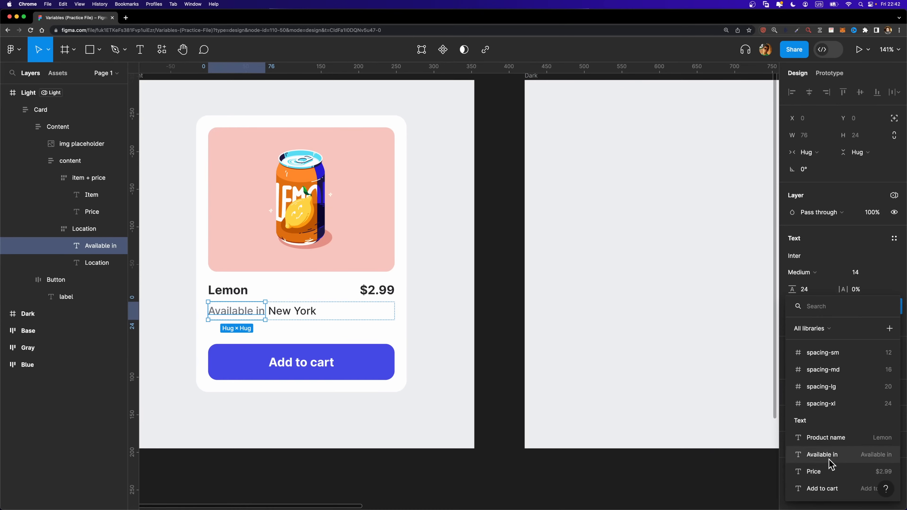
{"action": "left_click", "coordinate": [803, 462]}
Step: Link the card's button label to the Add to cart variable
{"action": "double_click", "coordinate": [302, 372]}
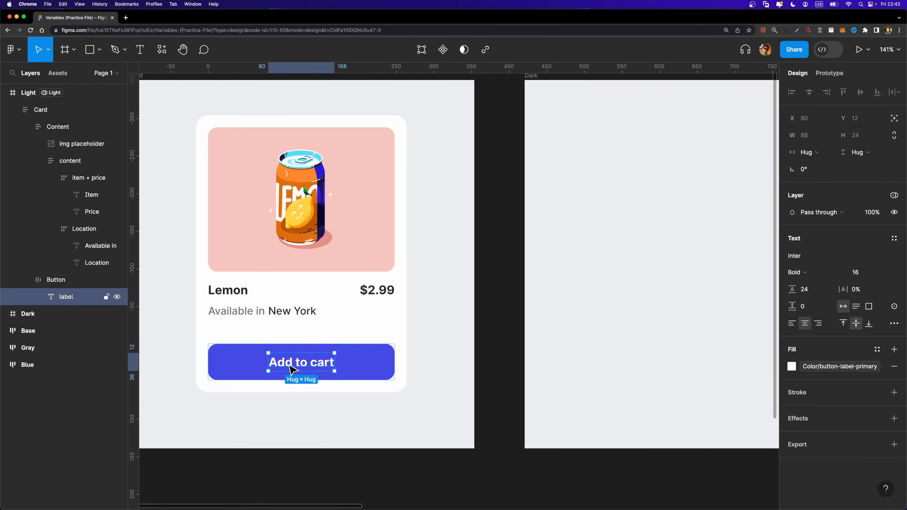
{"action": "left_click", "coordinate": [895, 306]}
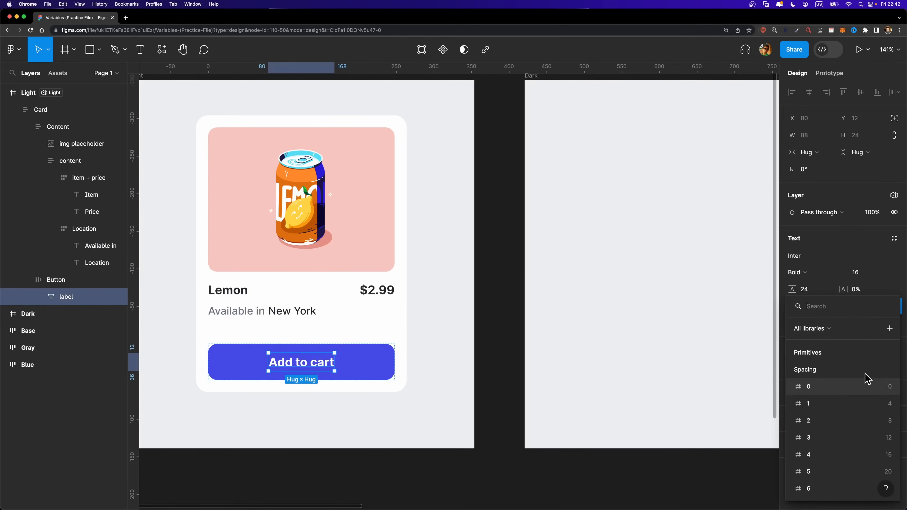
{"action": "scroll", "coordinate": [854, 401], "scroll_direction": "down", "scroll_amount": 5}
{"action": "left_click", "coordinate": [833, 488]}
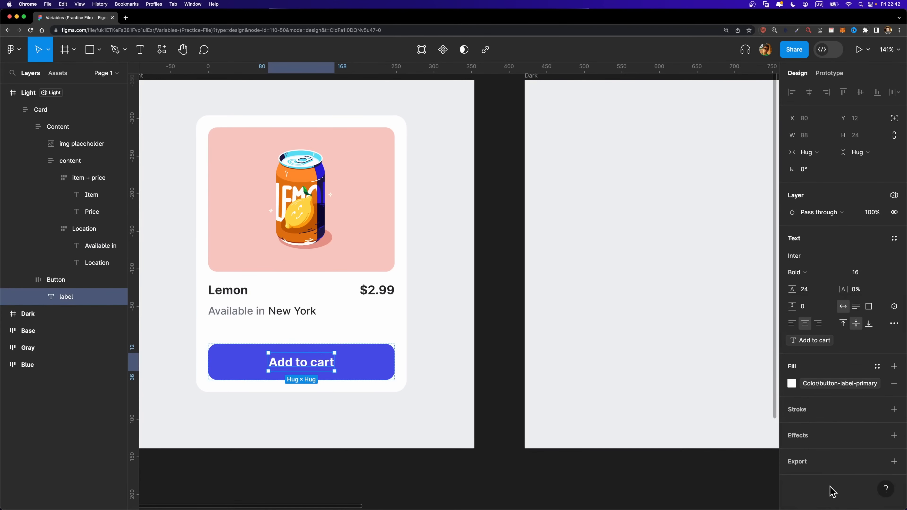
Step: Set the Light frame's Text variable mode to German
{"action": "left_click", "coordinate": [494, 355]}
{"action": "scroll", "coordinate": [494, 355], "scroll_direction": "left", "scroll_amount": 5}
{"action": "scroll", "coordinate": [494, 354], "scroll_direction": "up", "scroll_amount": 3}
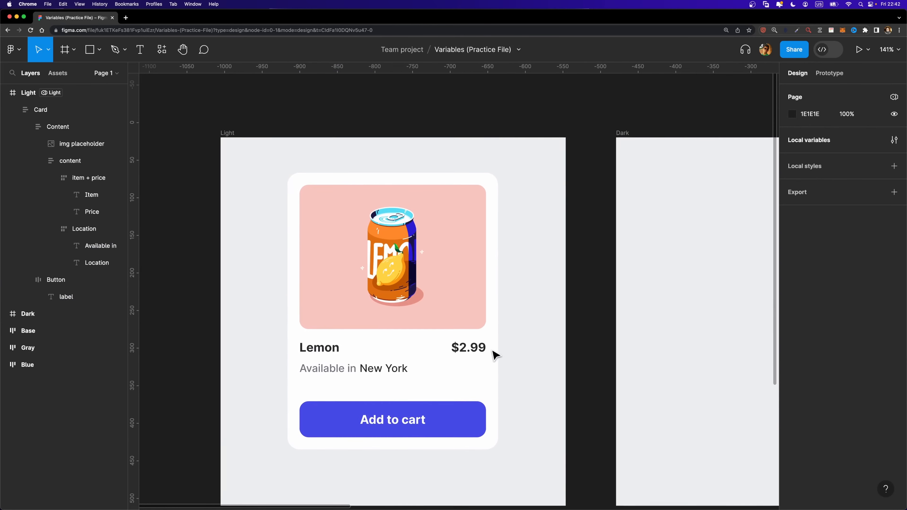
{"action": "left_click", "coordinate": [227, 133]}
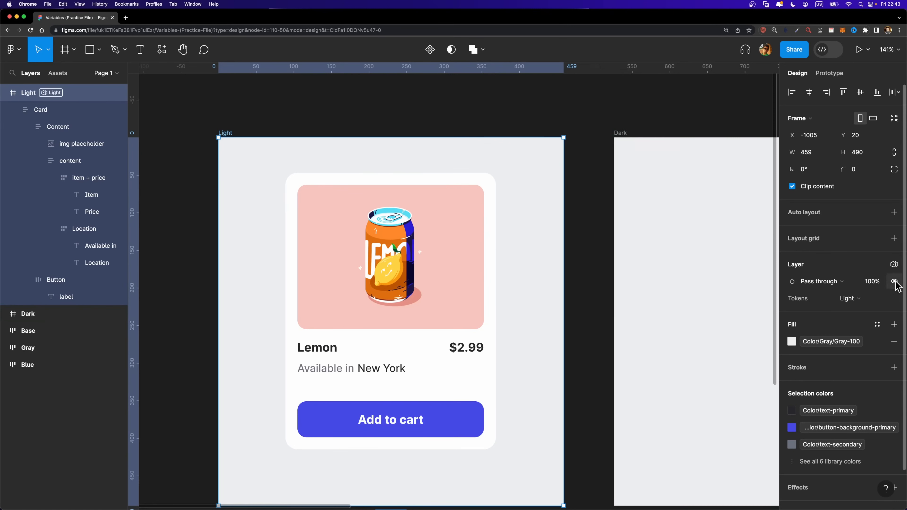
{"action": "left_click", "coordinate": [894, 265]}
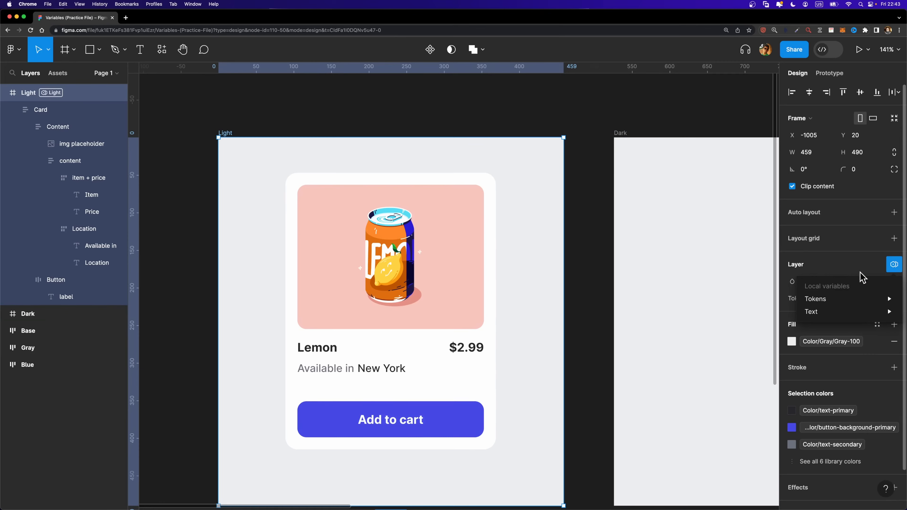
{"action": "mouse_move", "coordinate": [834, 313]}
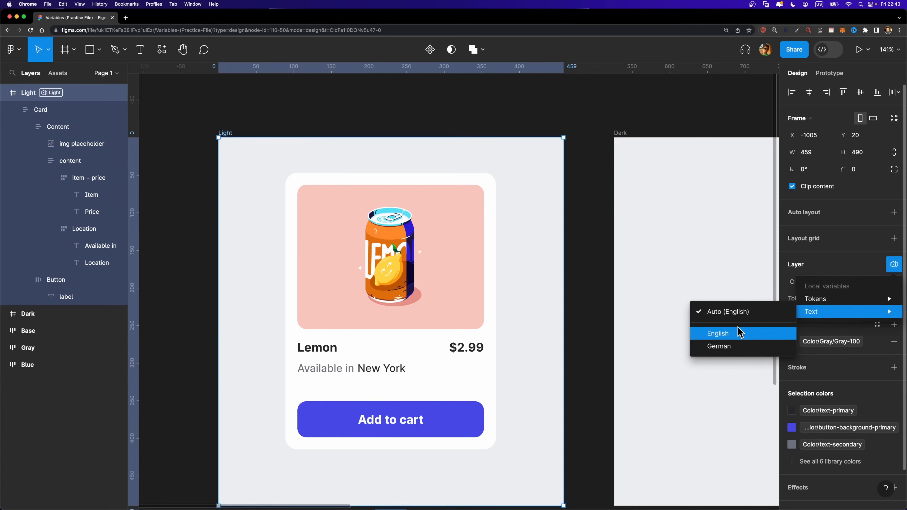
{"action": "left_click", "coordinate": [734, 345]}
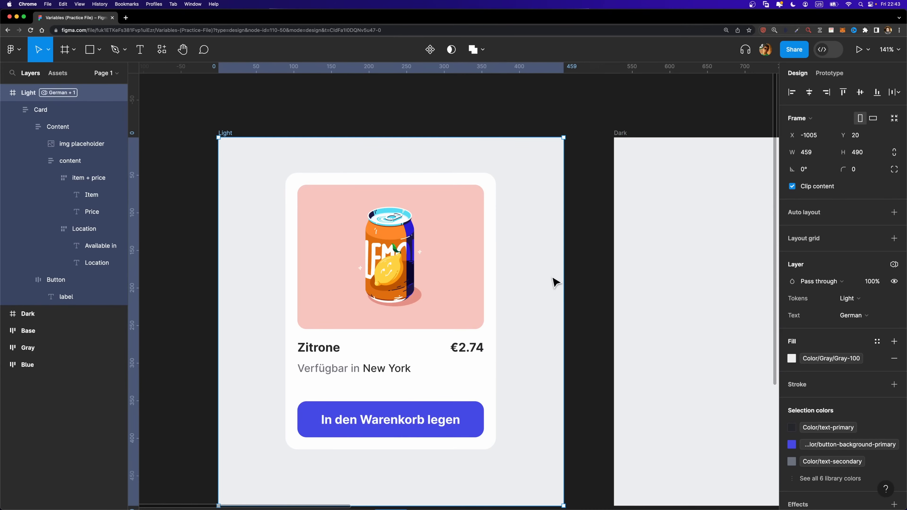
Step: Keep the Light frame's Text mode on German and switch its Tokens mode to Dark
{"action": "left_click", "coordinate": [850, 315]}
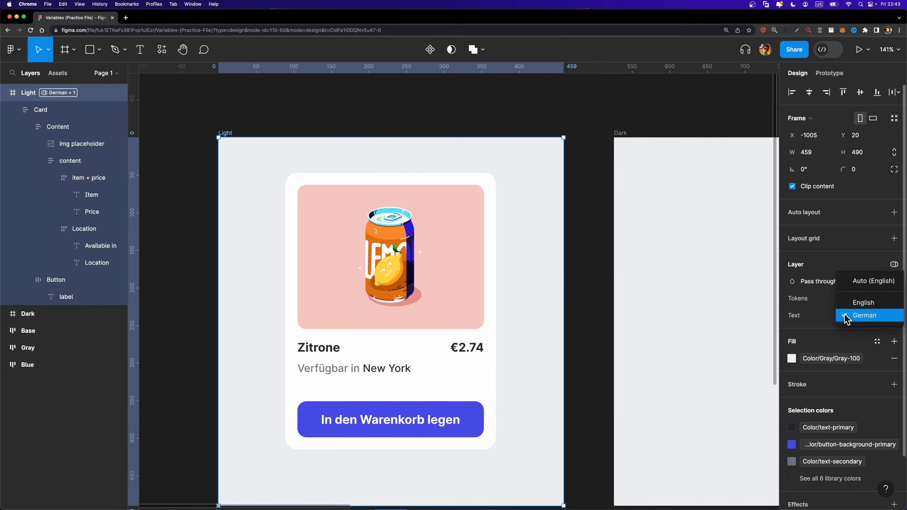
{"action": "left_click", "coordinate": [846, 316]}
{"action": "left_click", "coordinate": [855, 298]}
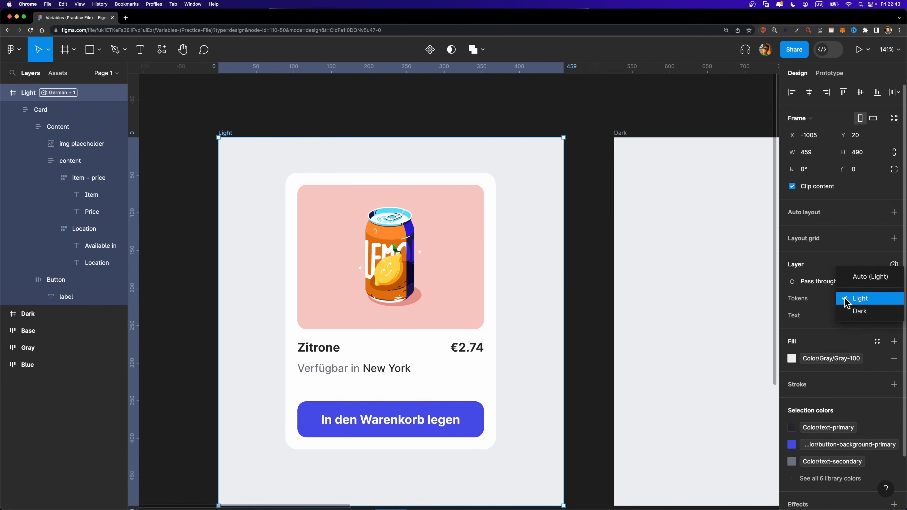
{"action": "left_click", "coordinate": [859, 311]}
{"action": "scroll", "coordinate": [599, 298], "scroll_direction": "down", "scroll_amount": 3}
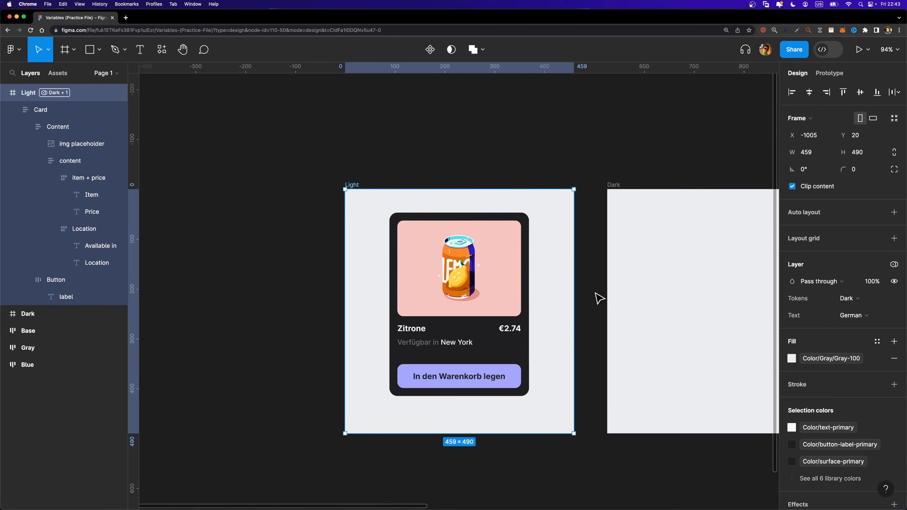
{"action": "scroll", "coordinate": [598, 297], "scroll_direction": "right", "scroll_amount": 2}
{"action": "scroll", "coordinate": [599, 297], "scroll_direction": "right", "scroll_amount": 1}
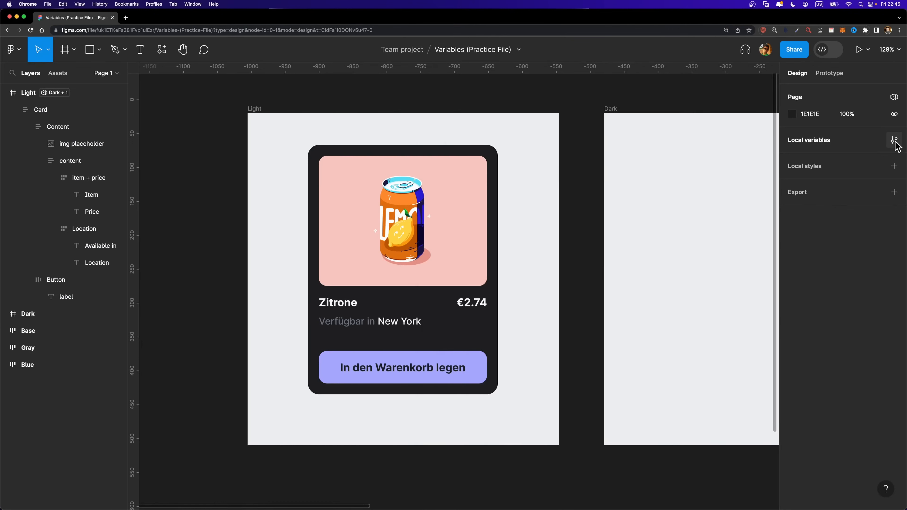
Step: Search the plugins for "styles to vari" and choose Styles to Variables Converter
{"action": "left_click", "coordinate": [895, 141]}
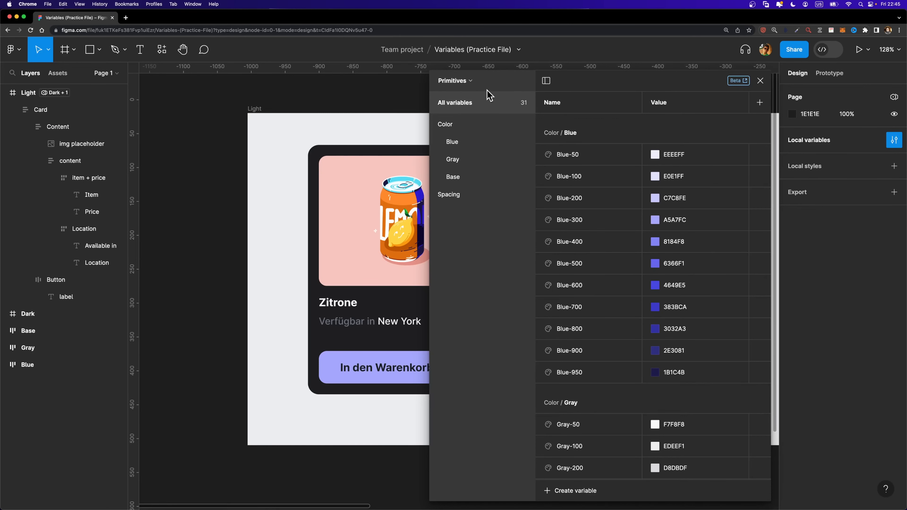
{"action": "key", "text": "Escape"}
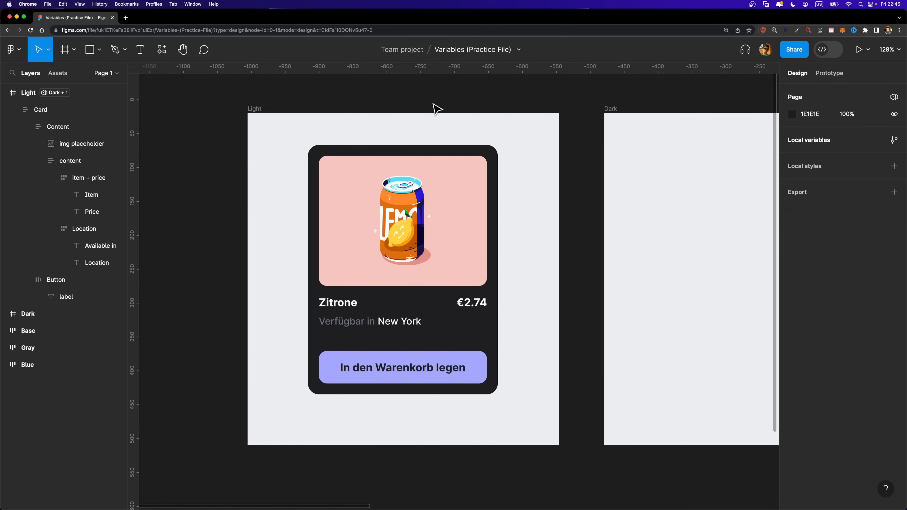
{"action": "left_click", "coordinate": [164, 52]}
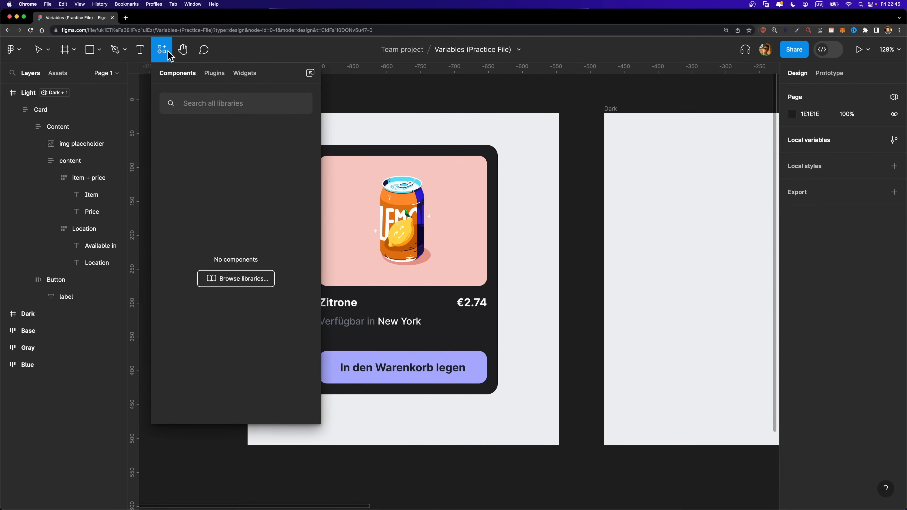
{"action": "left_click", "coordinate": [215, 74]}
{"action": "type", "text": "styles to vari"}
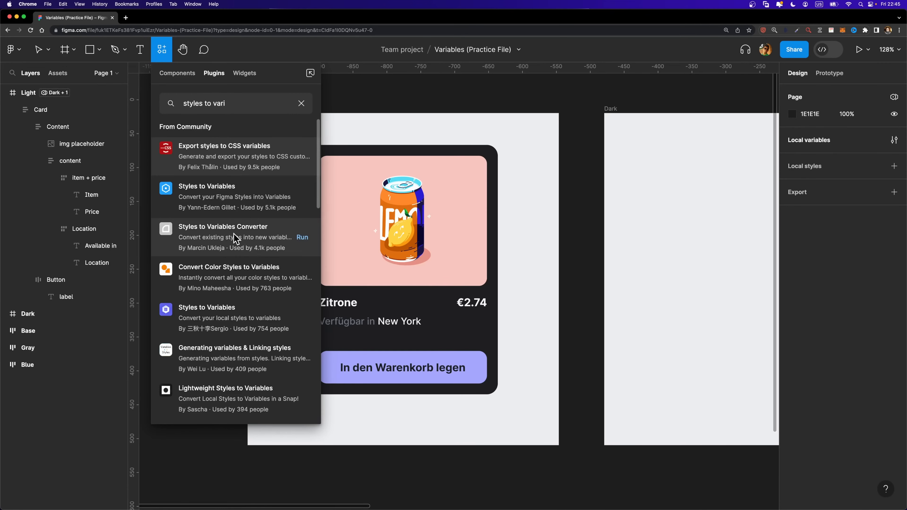
{"action": "left_click", "coordinate": [232, 234]}
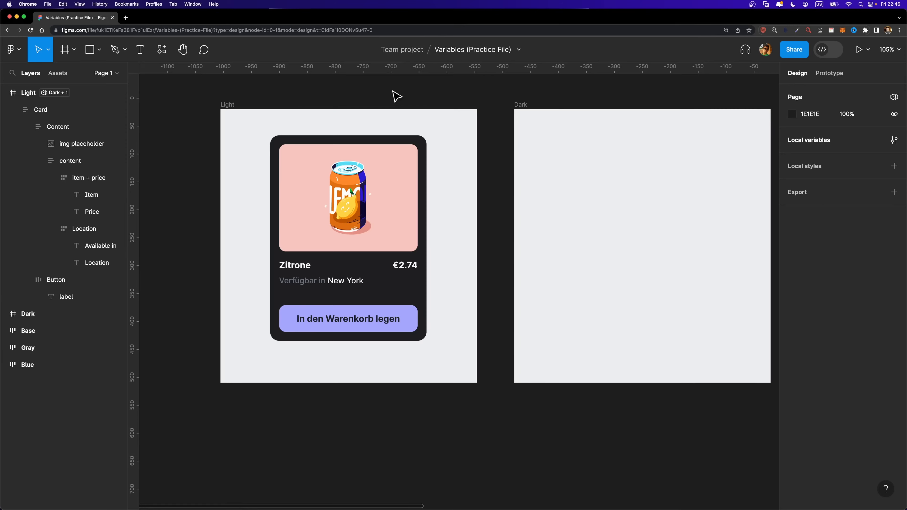
Step: Create a color style named Base/Black from the fill of the black swatch in the Base frame
{"action": "key", "text": "f"}
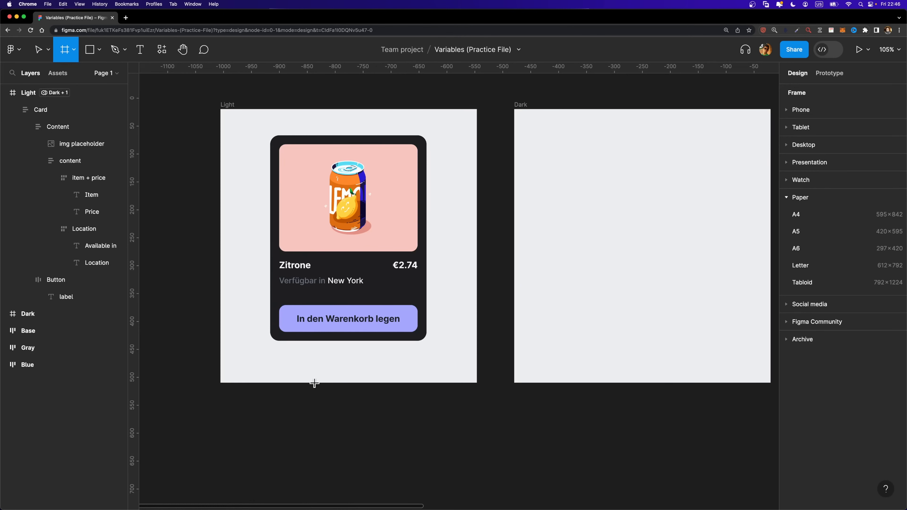
{"action": "key", "text": "Escape"}
{"action": "scroll", "coordinate": [395, 365], "scroll_direction": "right", "scroll_amount": 15}
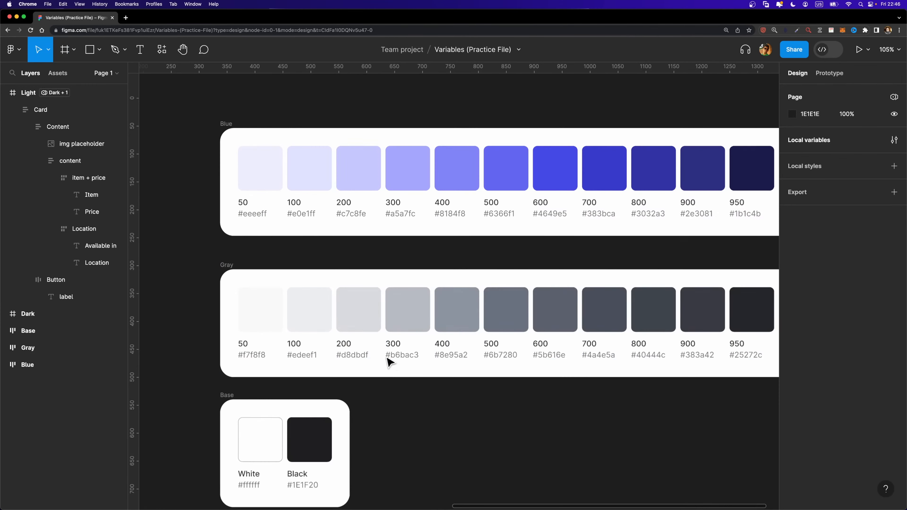
{"action": "scroll", "coordinate": [312, 454], "scroll_direction": "down", "scroll_amount": 5}
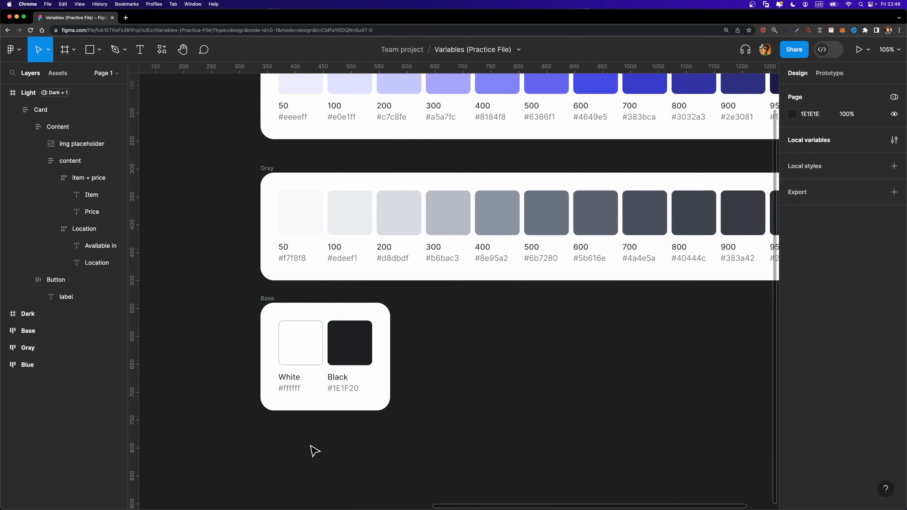
{"action": "left_click", "coordinate": [348, 348]}
{"action": "left_click", "coordinate": [878, 291]}
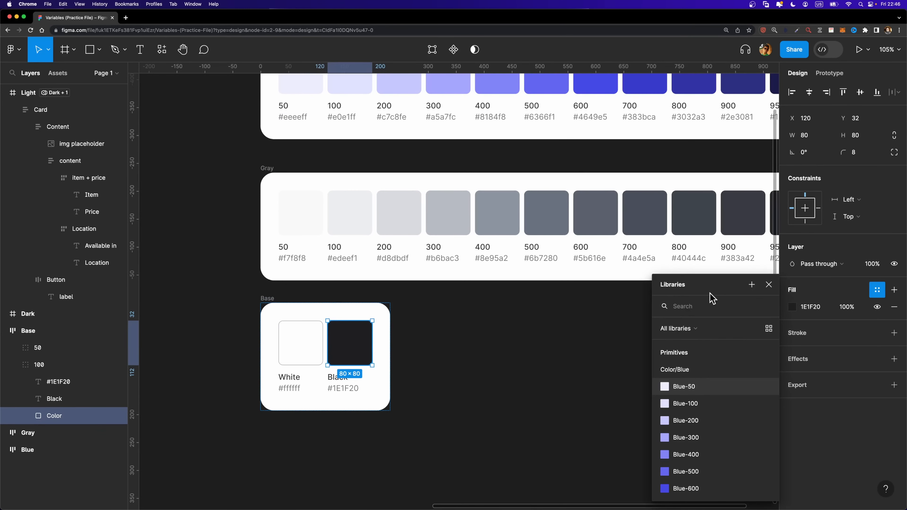
{"action": "left_click", "coordinate": [752, 285]}
{"action": "left_click", "coordinate": [506, 284]}
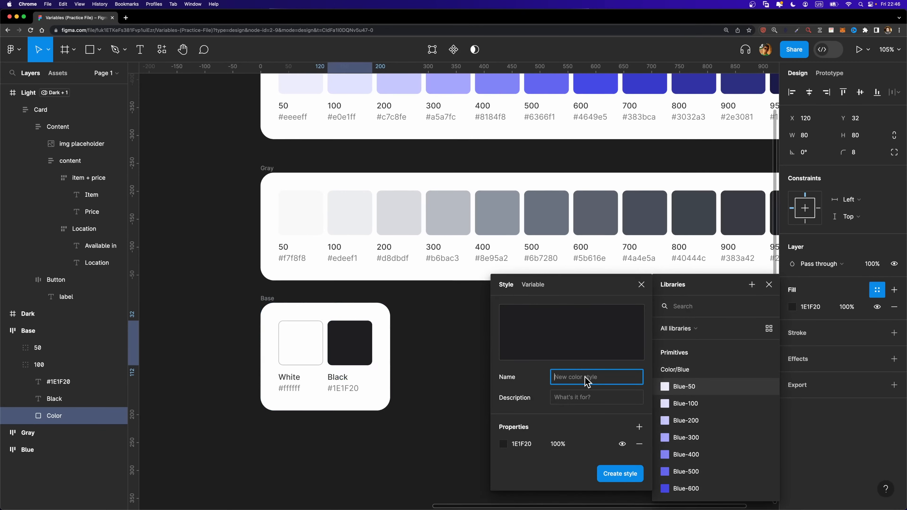
{"action": "type", "text": "Base/Black"}
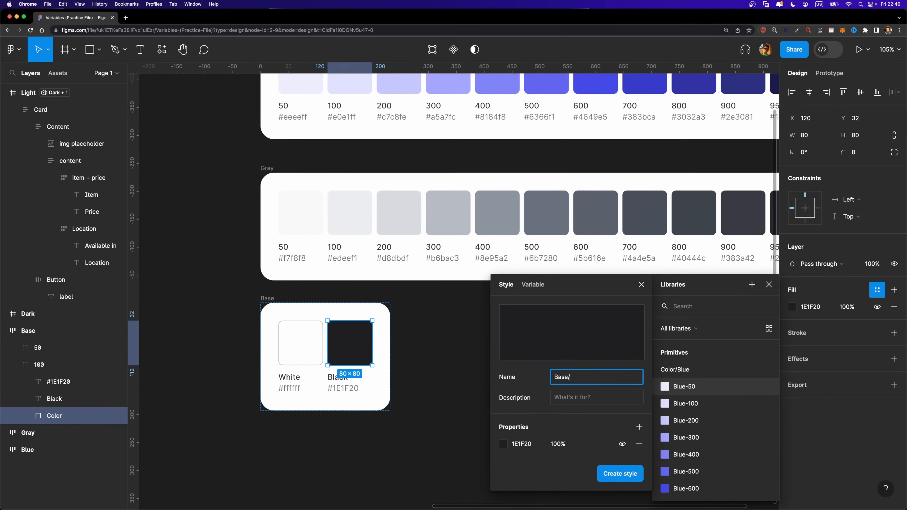
{"action": "left_click", "coordinate": [619, 475]}
Step: Edit the Base/Black color style so its color is linked to the Color/Base/Black variable, and close the style editor
{"action": "scroll", "coordinate": [612, 477], "scroll_direction": "up", "scroll_amount": 1}
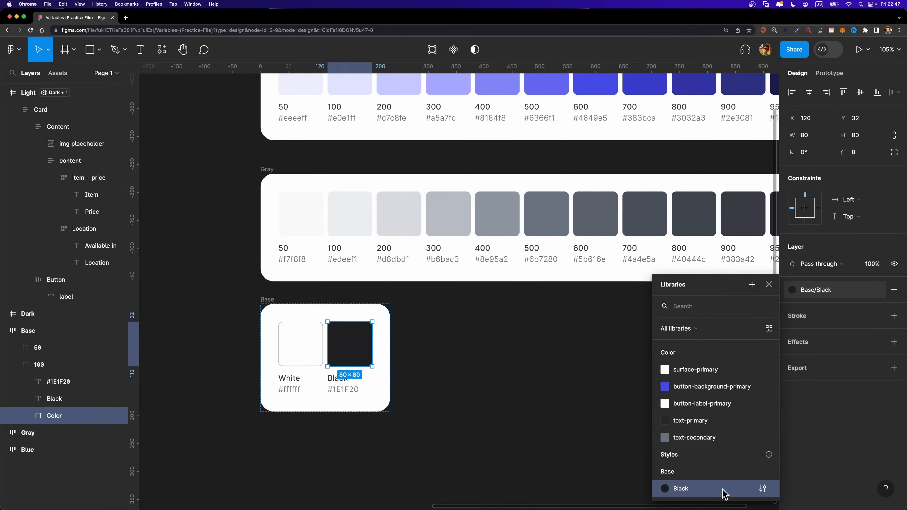
{"action": "left_click", "coordinate": [762, 490]}
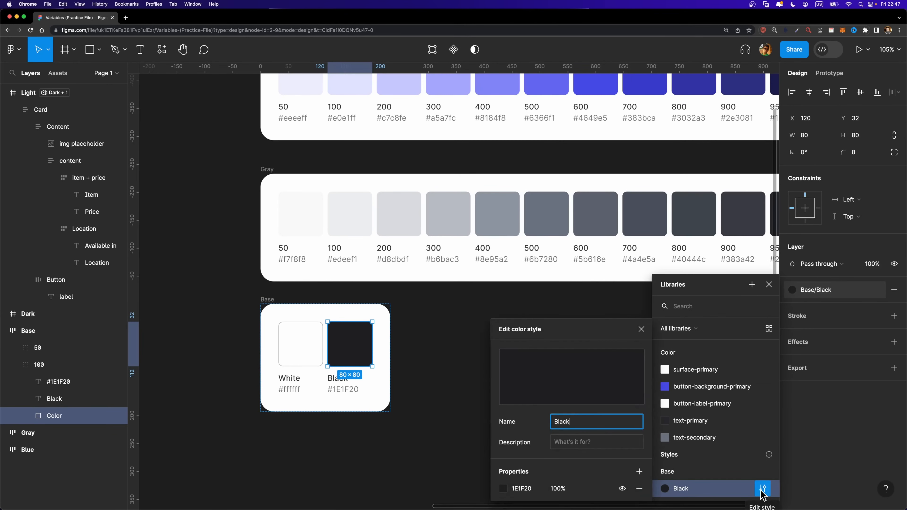
{"action": "left_click", "coordinate": [501, 488]}
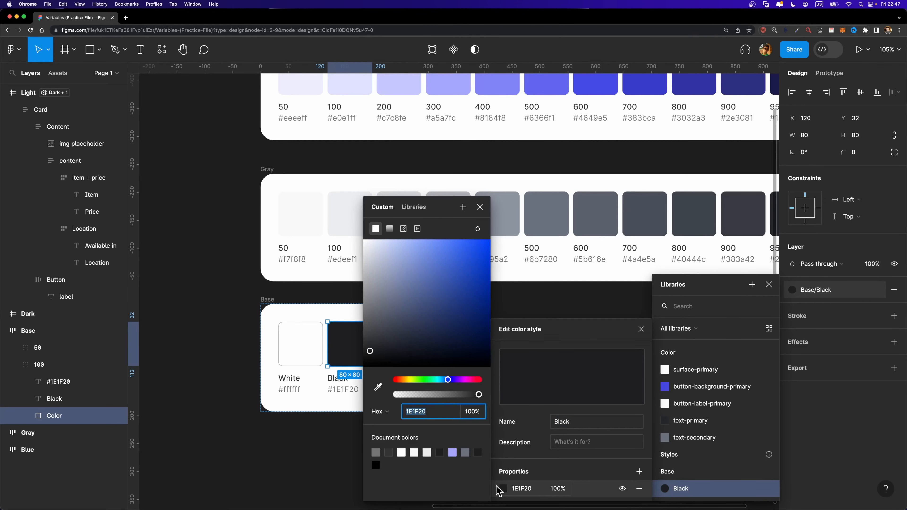
{"action": "left_click", "coordinate": [414, 207]}
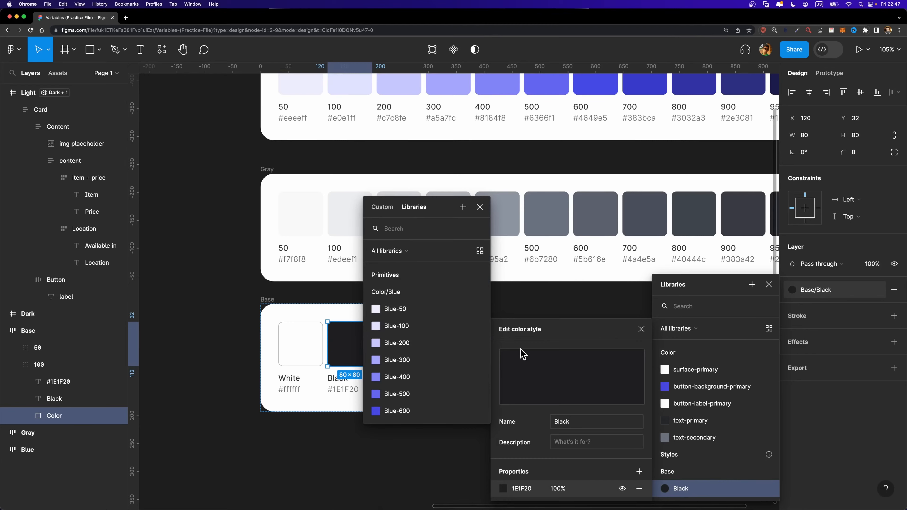
{"action": "scroll", "coordinate": [442, 348], "scroll_direction": "down", "scroll_amount": 5}
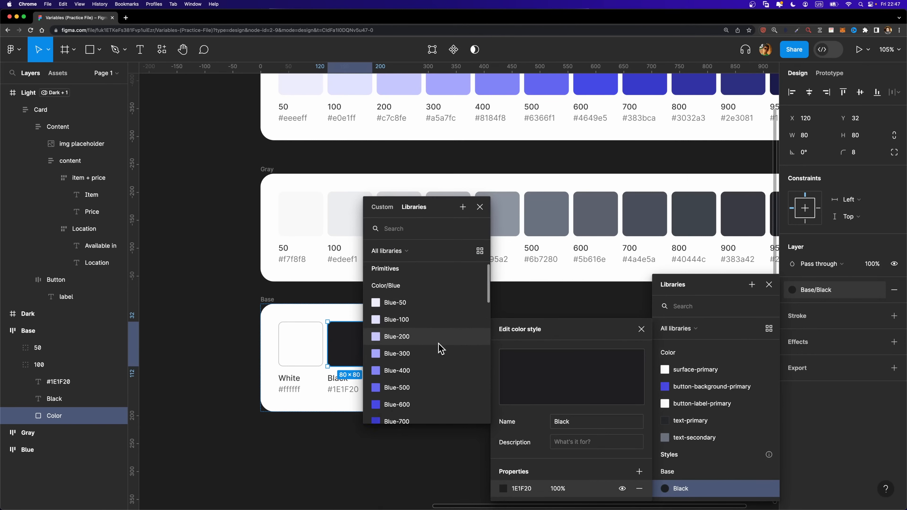
{"action": "scroll", "coordinate": [442, 349], "scroll_direction": "down", "scroll_amount": 10}
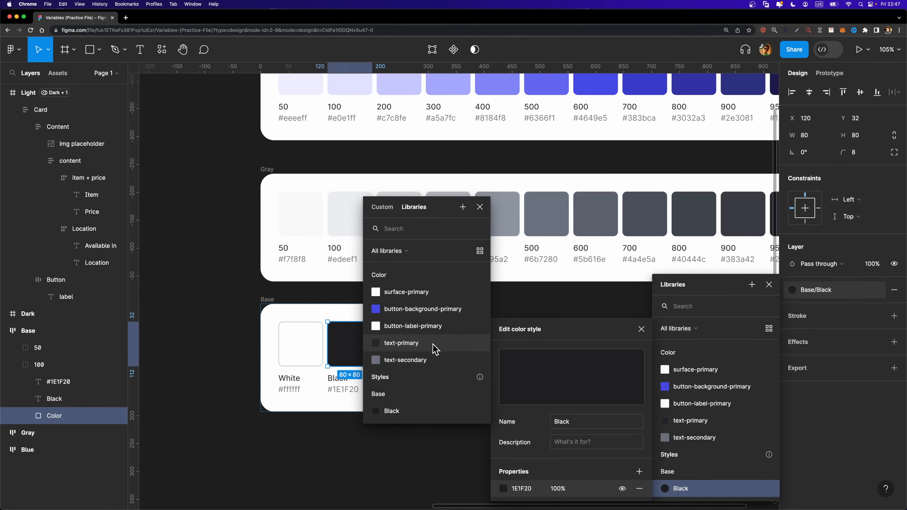
{"action": "scroll", "coordinate": [434, 348], "scroll_direction": "up", "scroll_amount": 3}
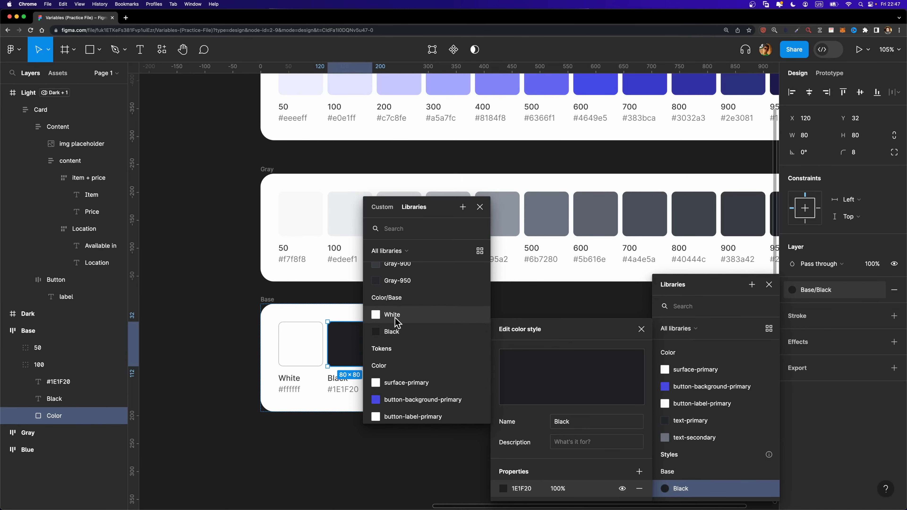
{"action": "left_click", "coordinate": [395, 333]}
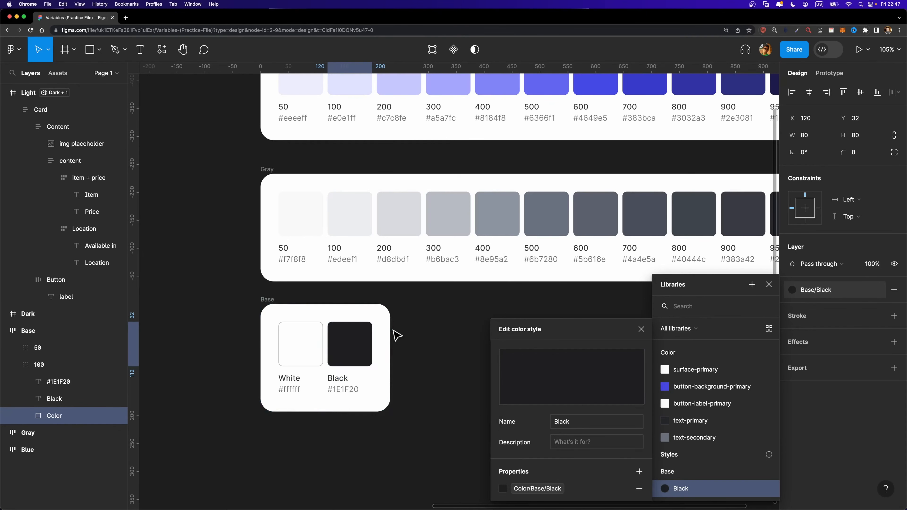
{"action": "left_click", "coordinate": [641, 329]}
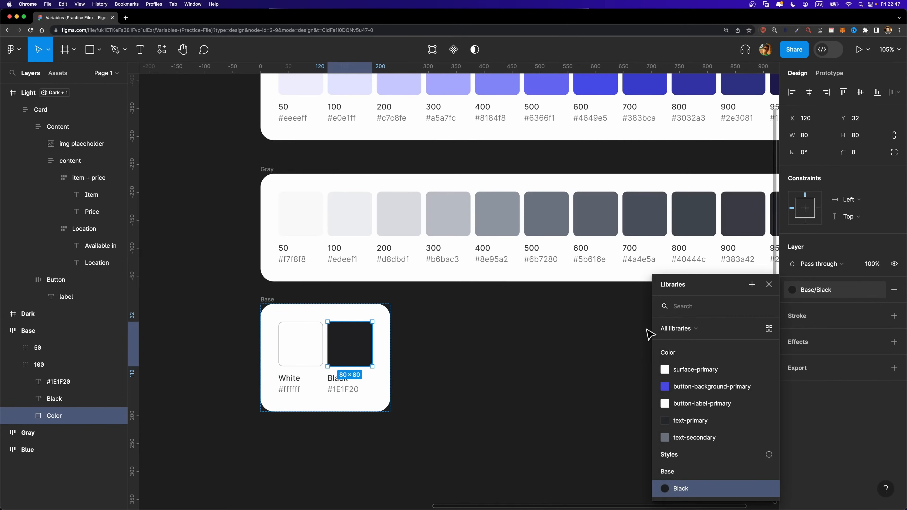